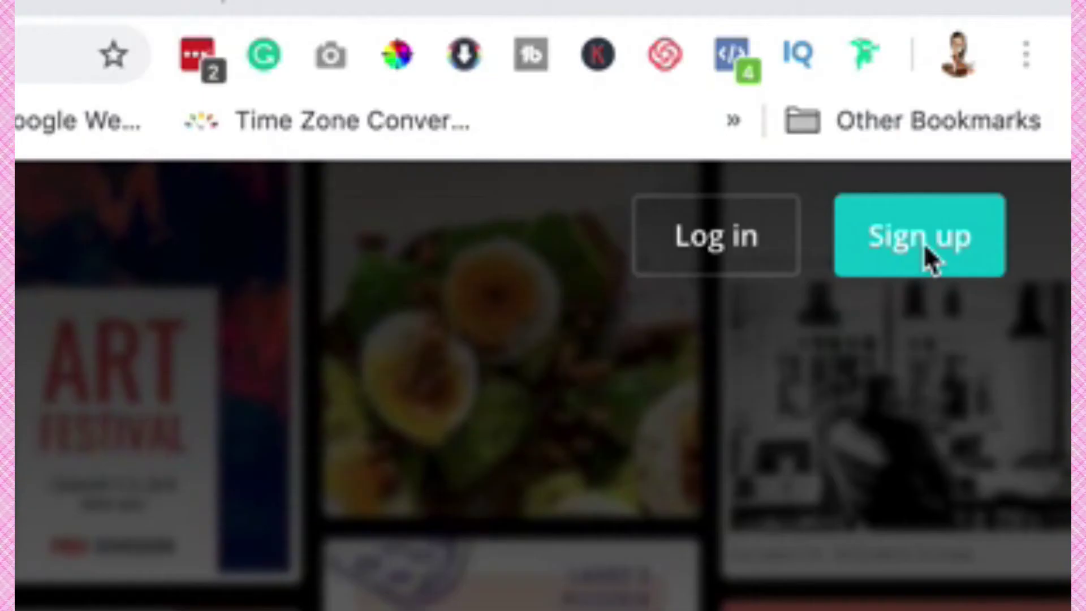
Sign up for Canva with the existing Google account.
left_click(924, 244)
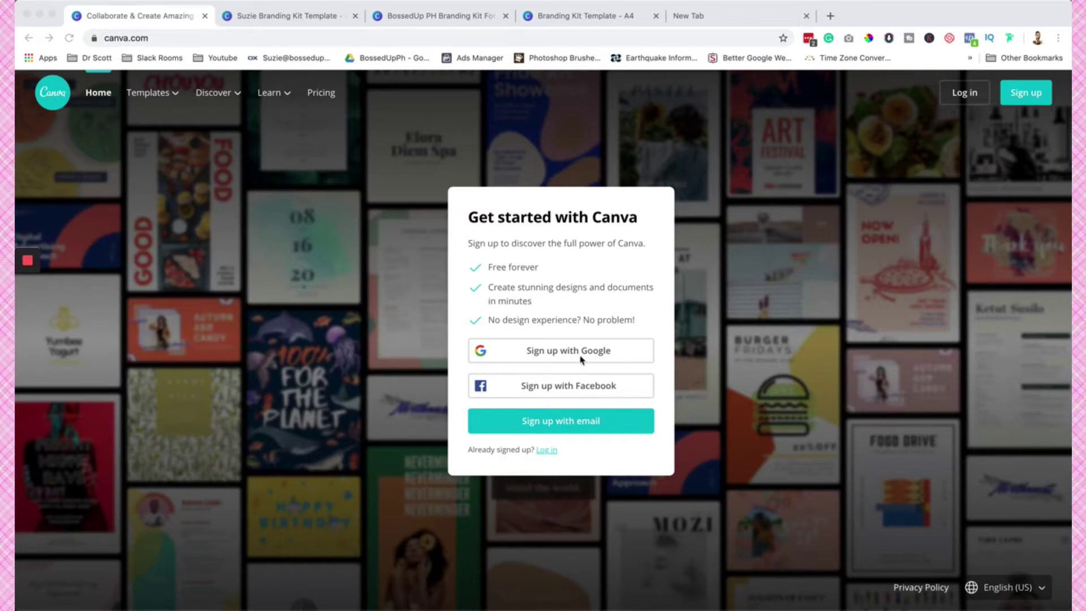
left_click(535, 257)
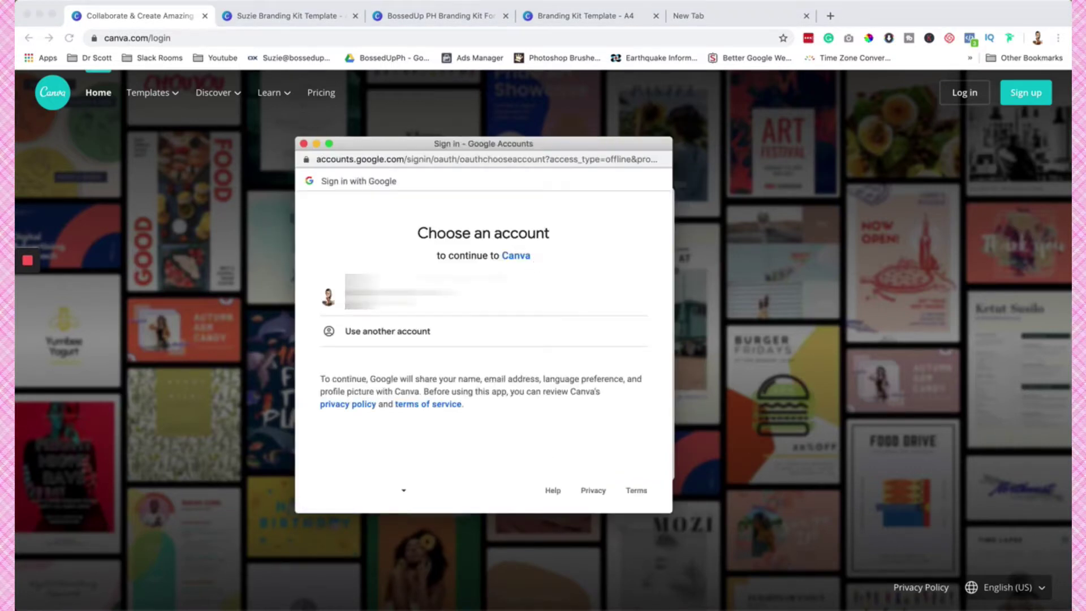
left_click(370, 312)
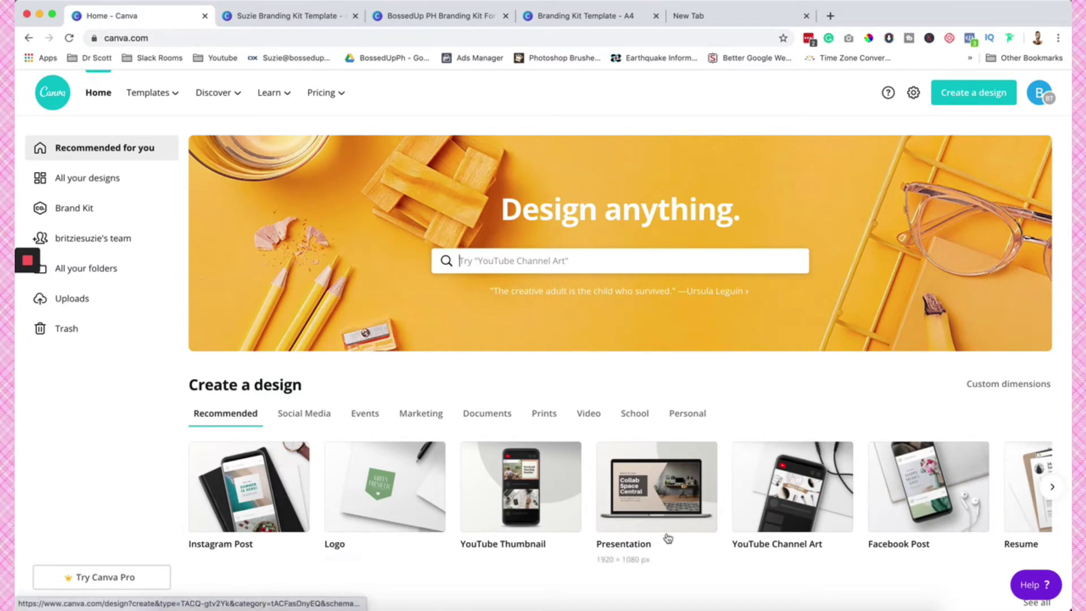
Browse the recommended design types available on the home page.
left_click(1048, 487)
left_click(1049, 488)
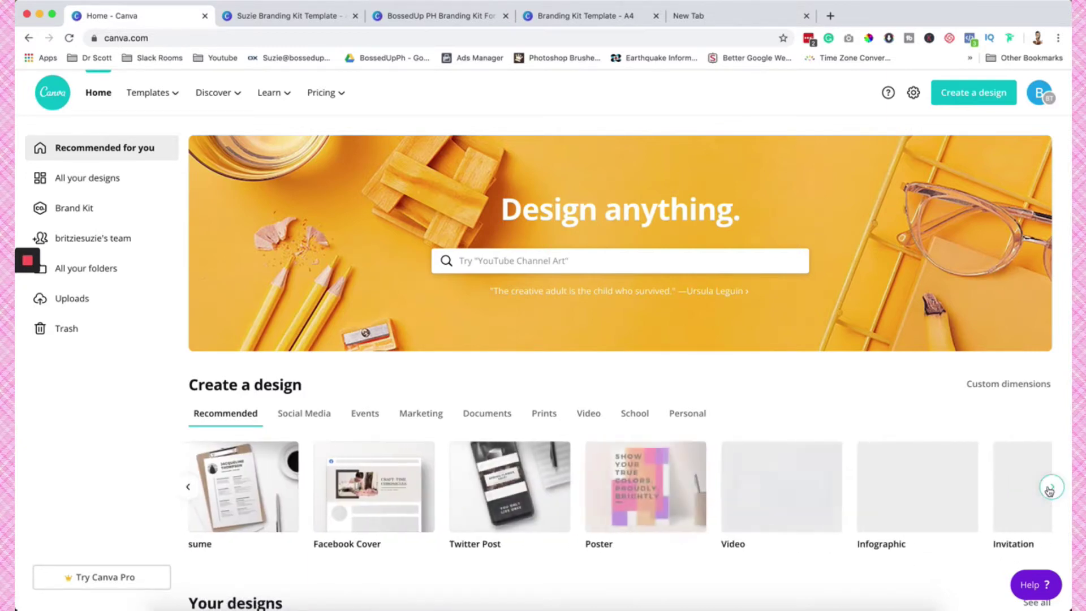
left_click(1049, 488)
left_click(617, 260)
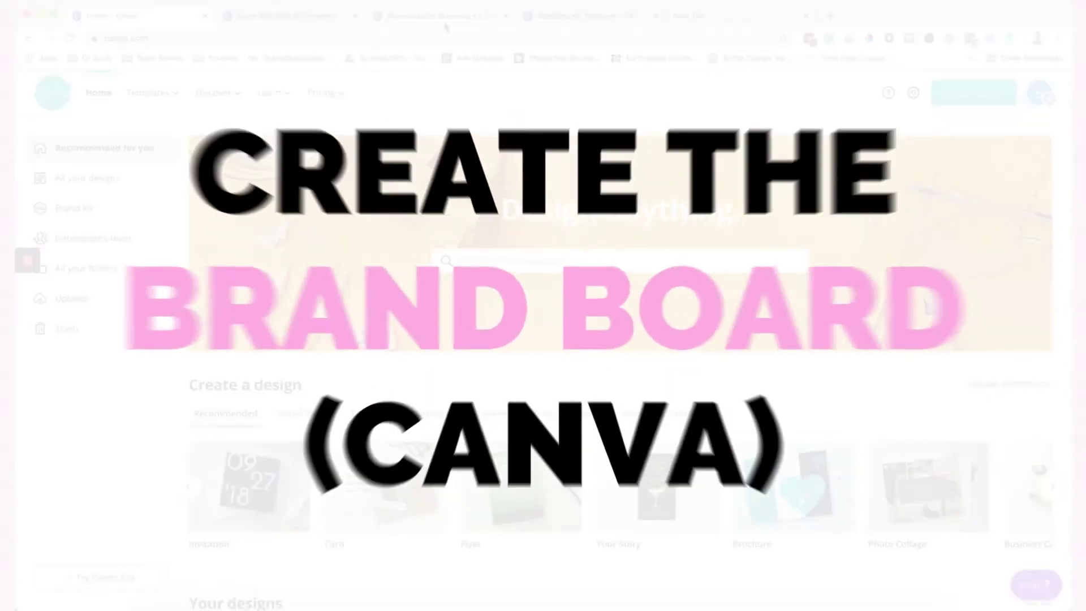
Review the sections and layout of the finished BossedUp PH Branding Kit For Team design.
left_click(449, 22)
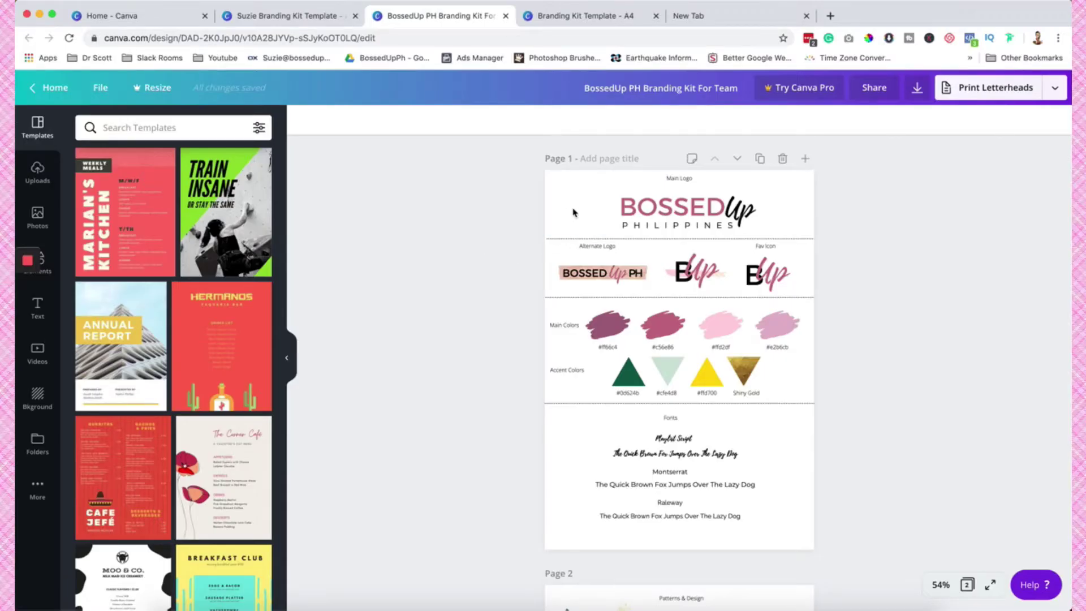
scroll(588, 310, "down", 10)
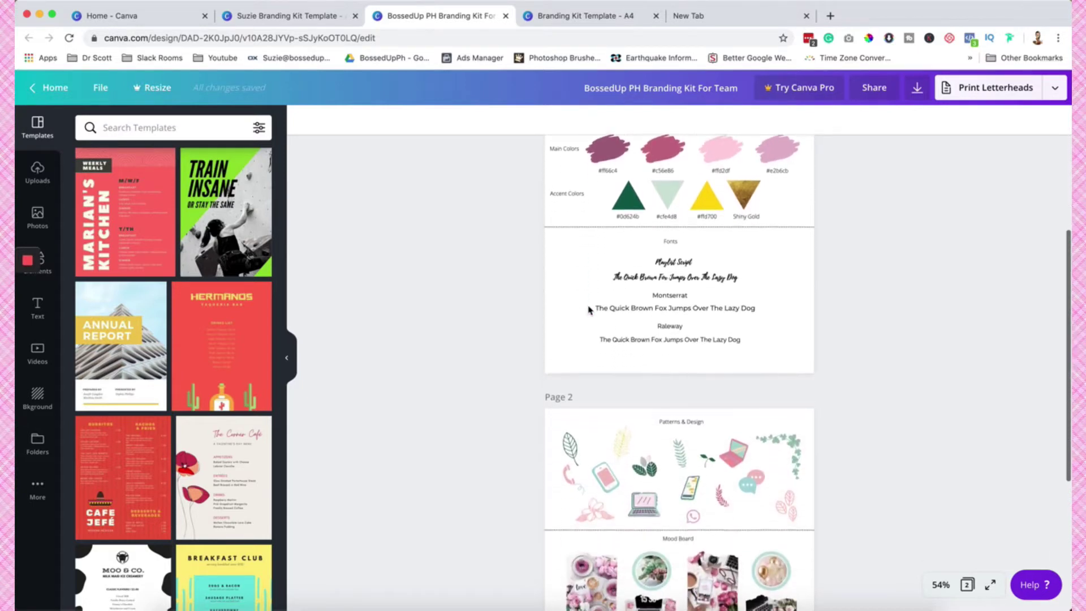
scroll(588, 310, "up", 10)
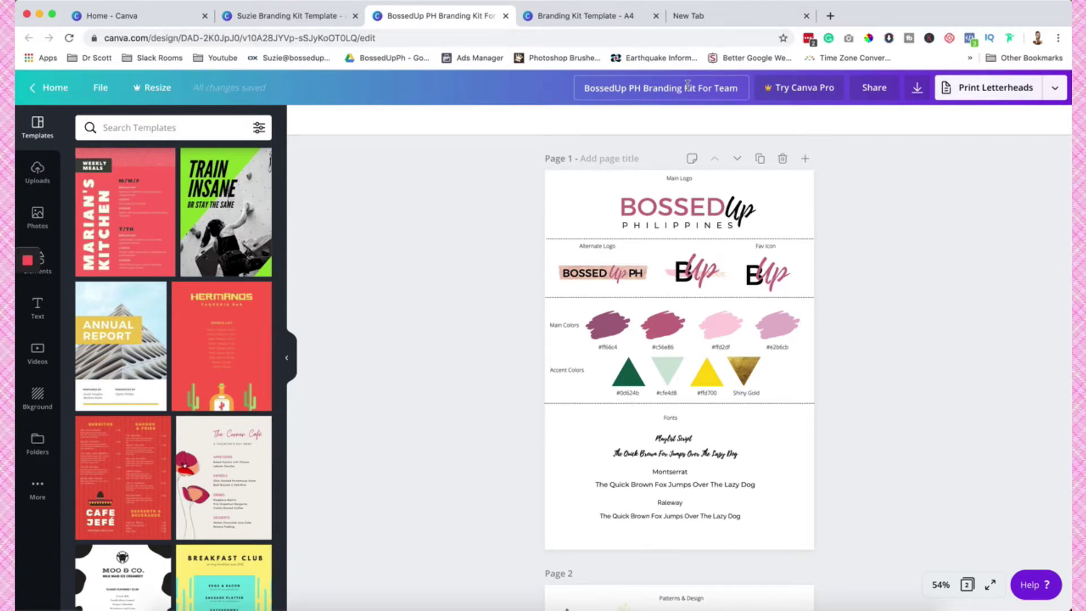
Search the Canva home page for the "a4" design type.
left_click(157, 16)
left_click(329, 245)
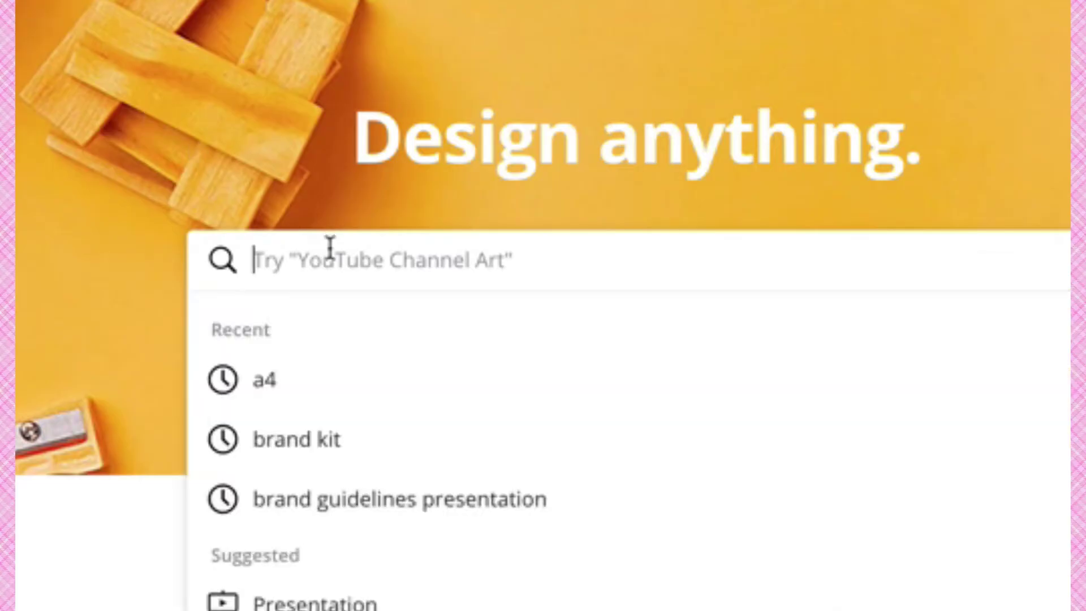
type("a4")
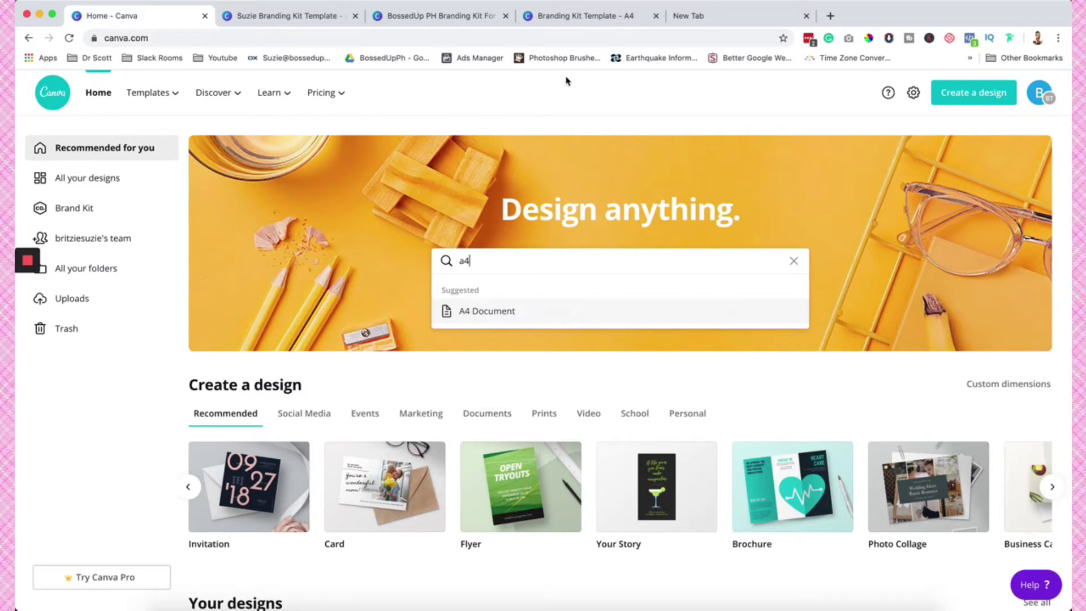
Examine the empty Branding Kit Template, including its logo, colour, font and pattern sections across the pages.
left_click(588, 22)
left_click_drag(516, 148, 797, 435)
left_click(862, 466)
scroll(861, 466, "down", 15)
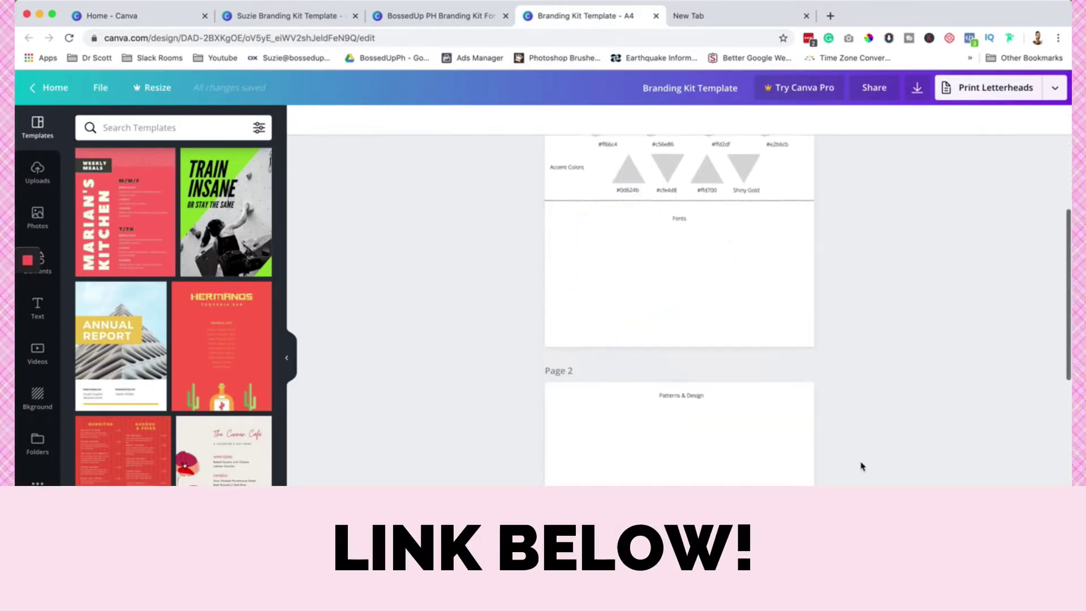
scroll(861, 467, "up", 3)
scroll(861, 466, "up", 10)
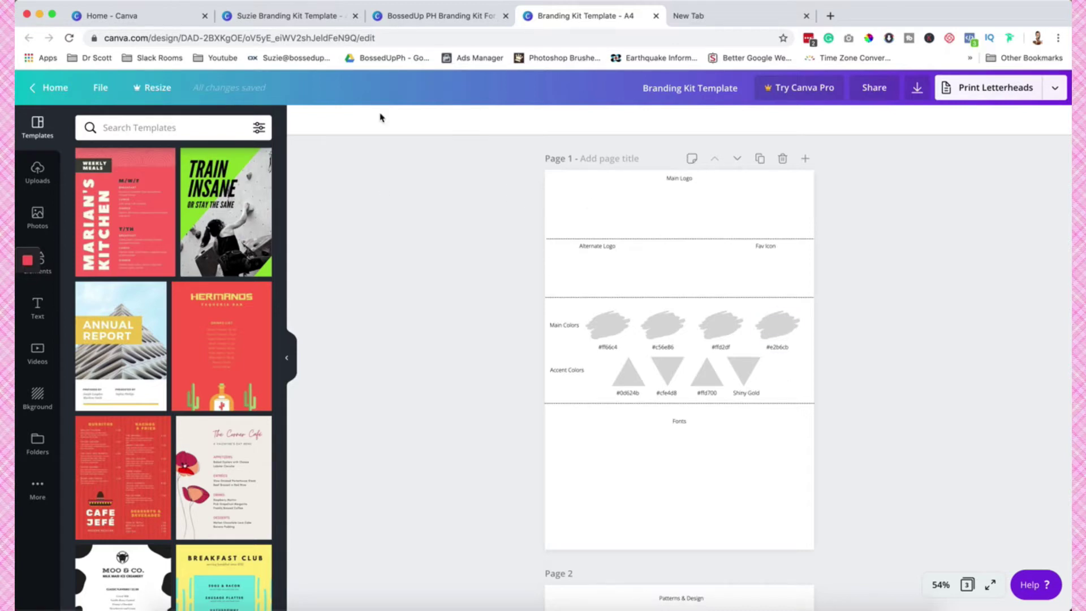
Create a new blank design from the suggested A4 Document type.
left_click(156, 17)
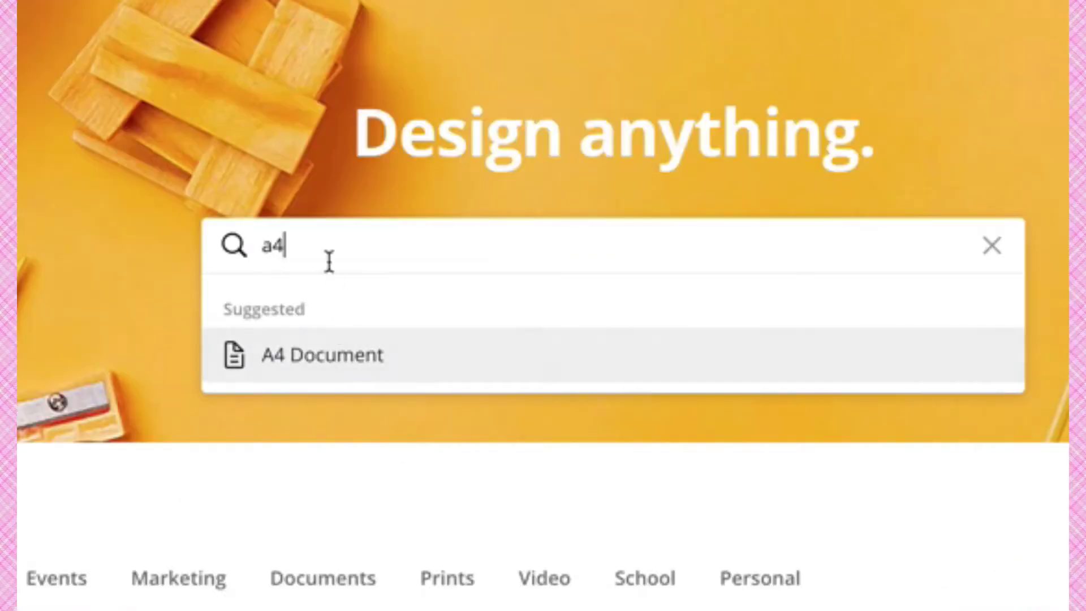
left_click(313, 368)
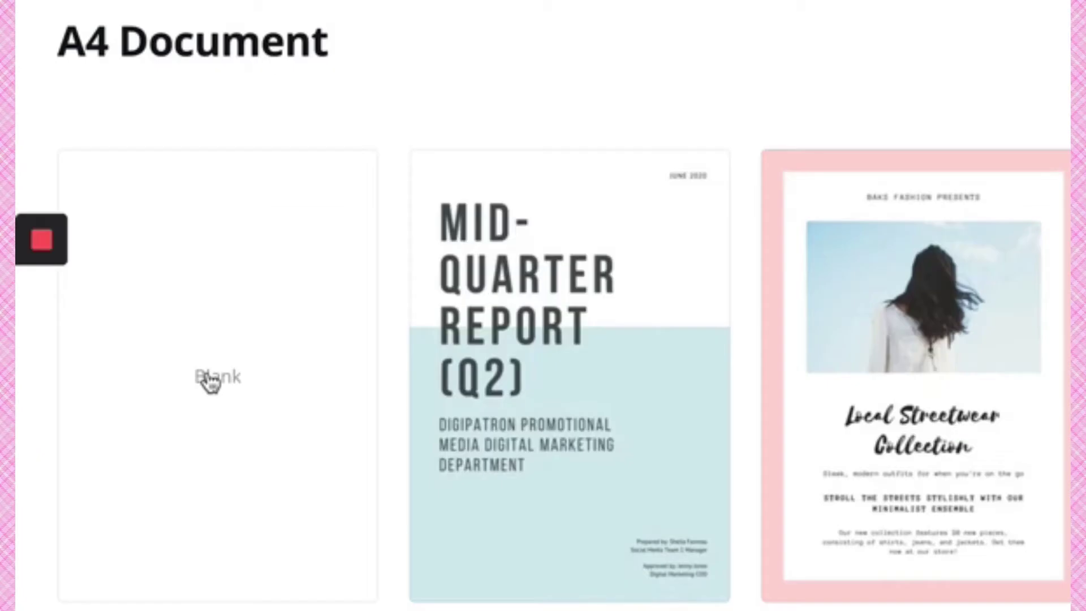
left_click(113, 326)
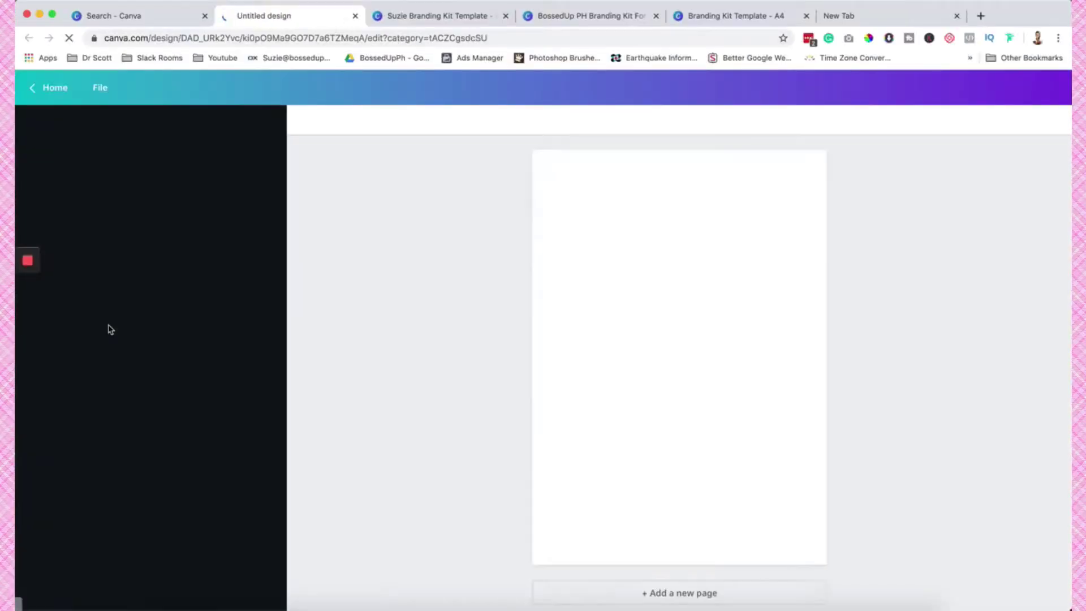
Add a subheading to the blank A4 page with the text "Main Logo".
left_click(742, 18)
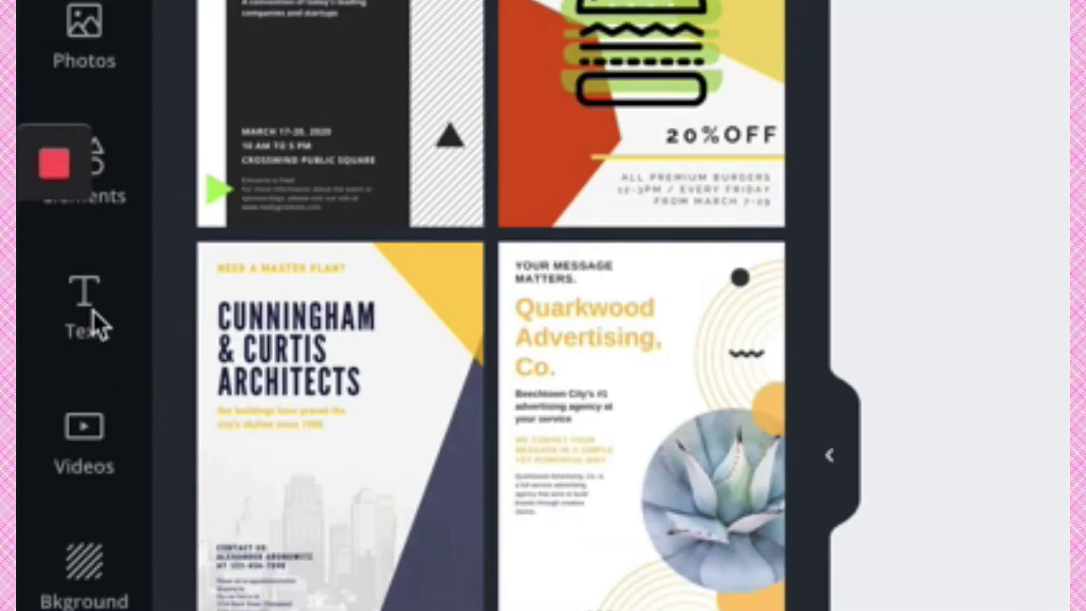
mouse_move(31, 313)
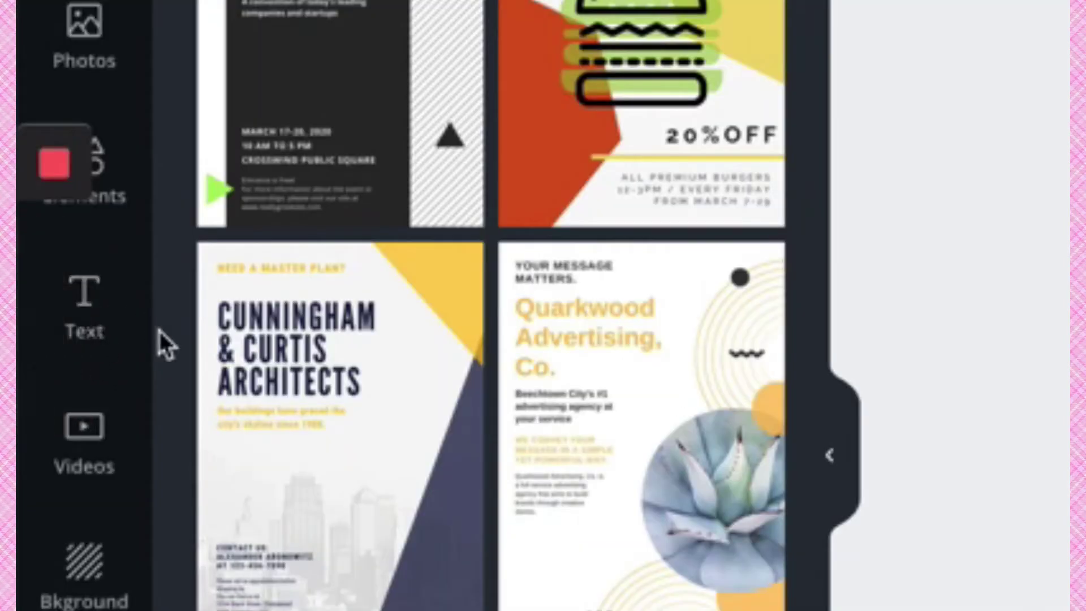
left_click(91, 325)
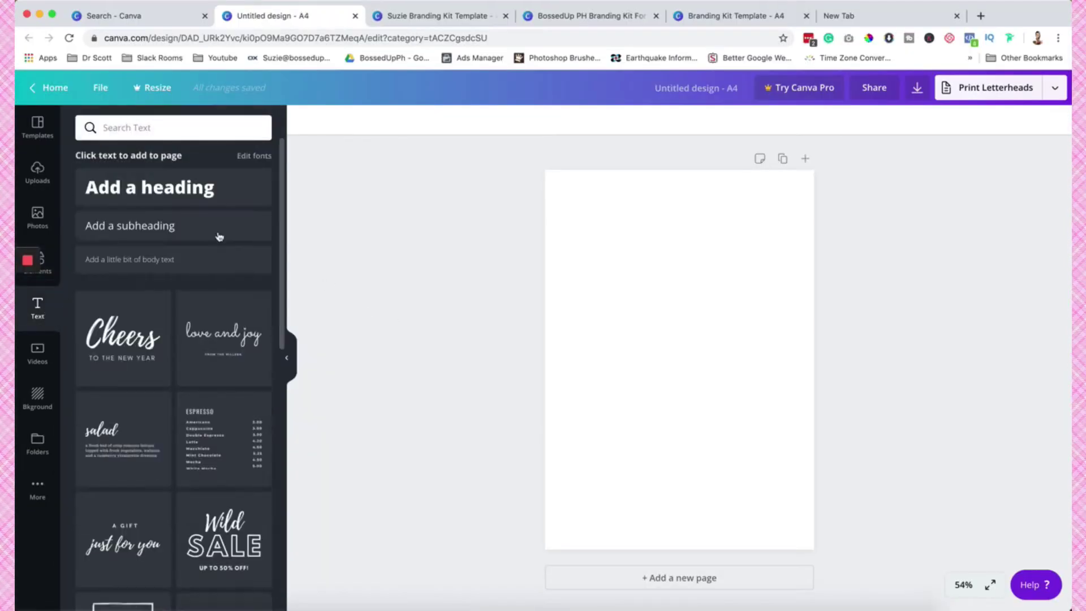
left_click(197, 225)
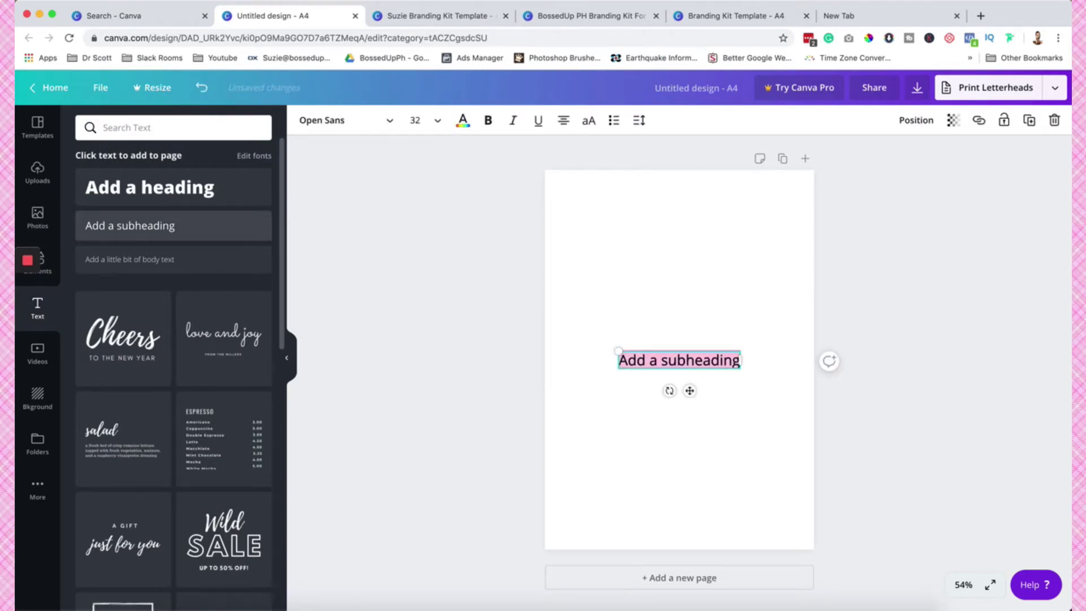
type("Main Logo")
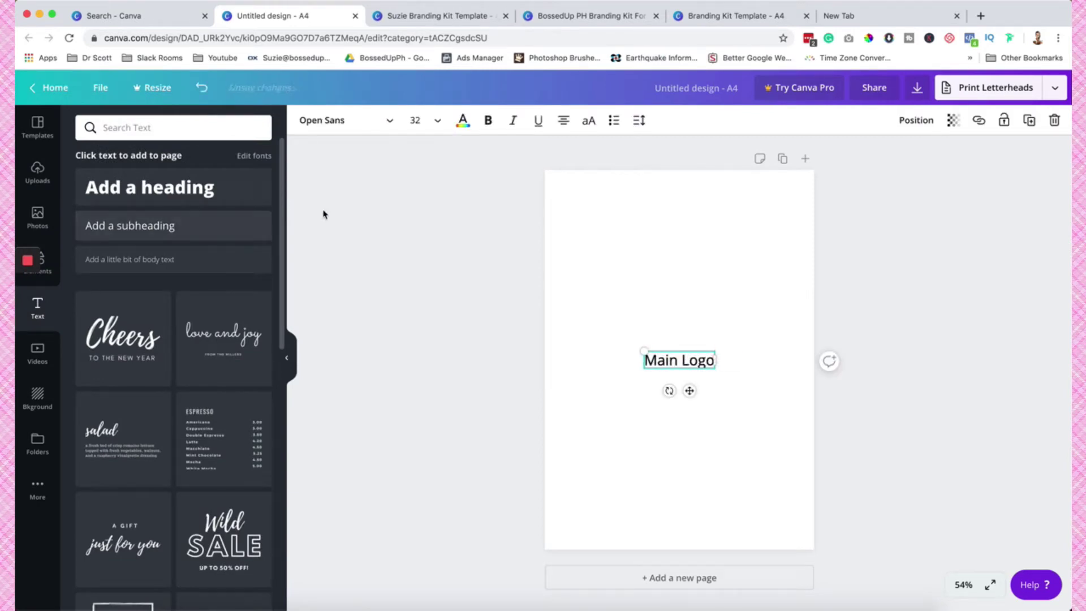
Set the font size of the "Main Logo" text to 21.
triple_click(695, 360)
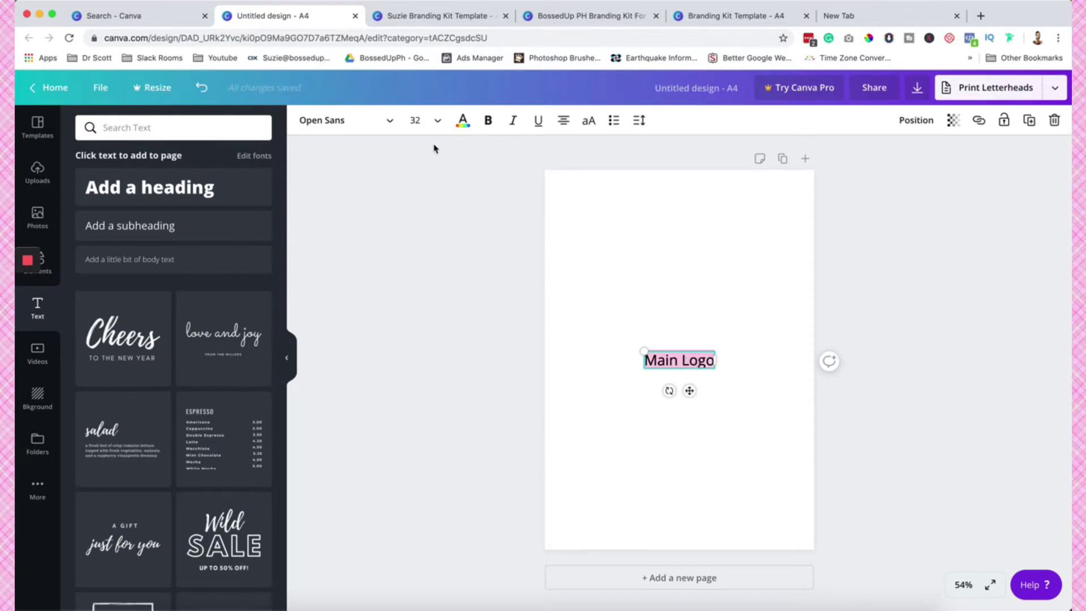
left_click(437, 123)
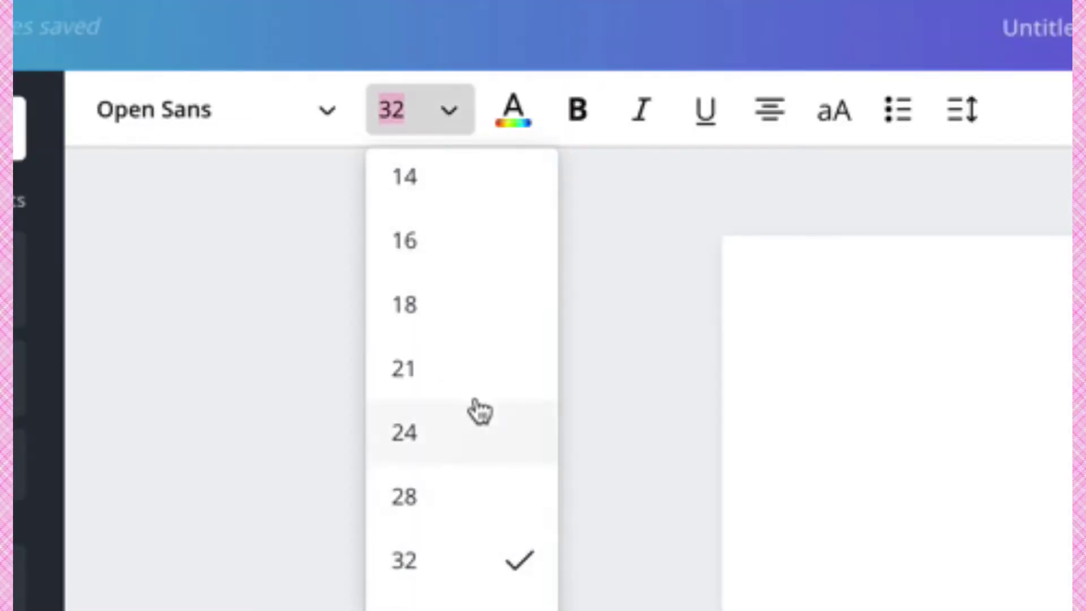
left_click(487, 368)
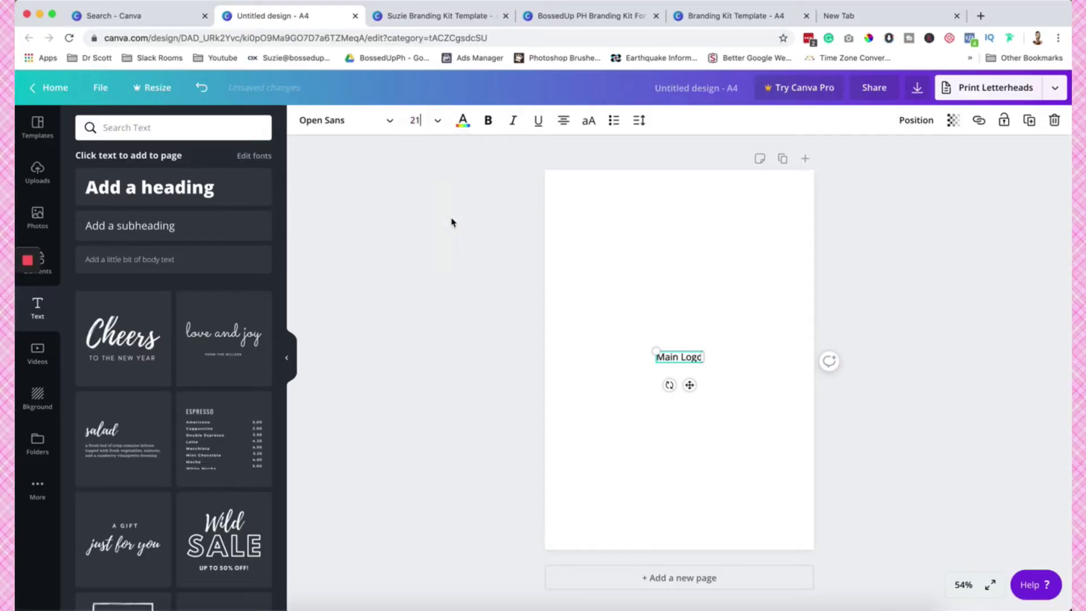
Move the "Main Logo" text to the top centre of the page and set its font to Montserrat.
left_click(714, 376)
left_click(686, 357)
left_click_drag(689, 386, 690, 249)
left_click(354, 121)
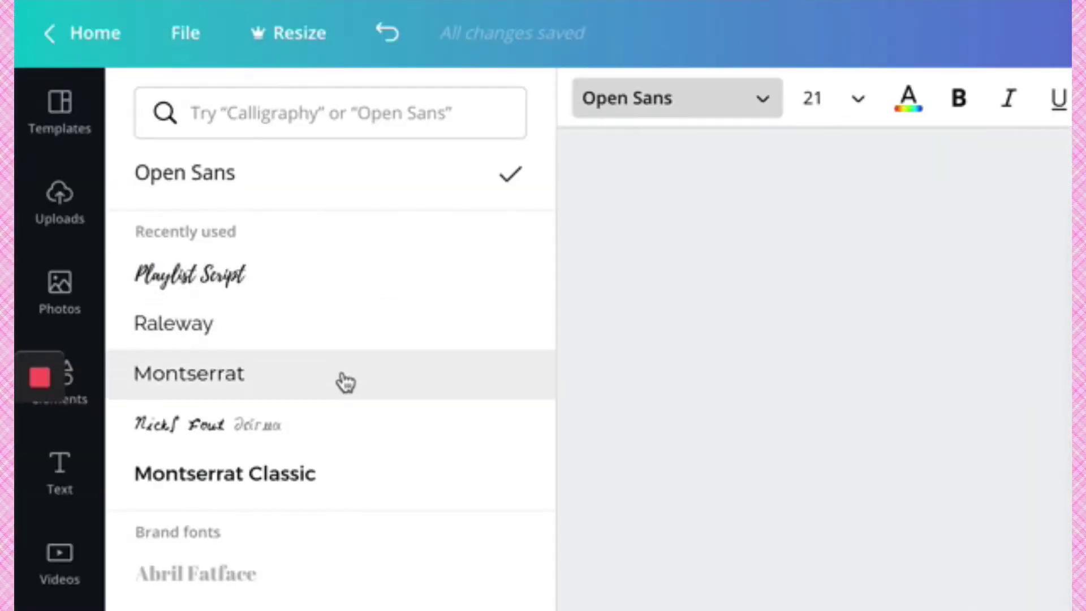
left_click(345, 383)
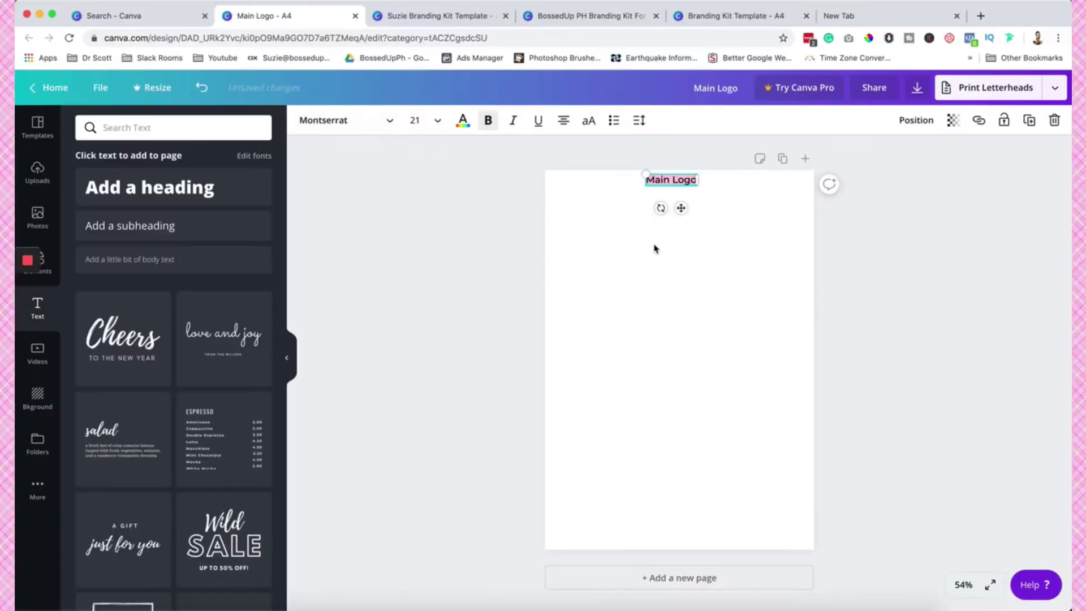
Add the free gold brush-stroke lines graphic from the Lines elements to the Main Logo page.
left_click(709, 23)
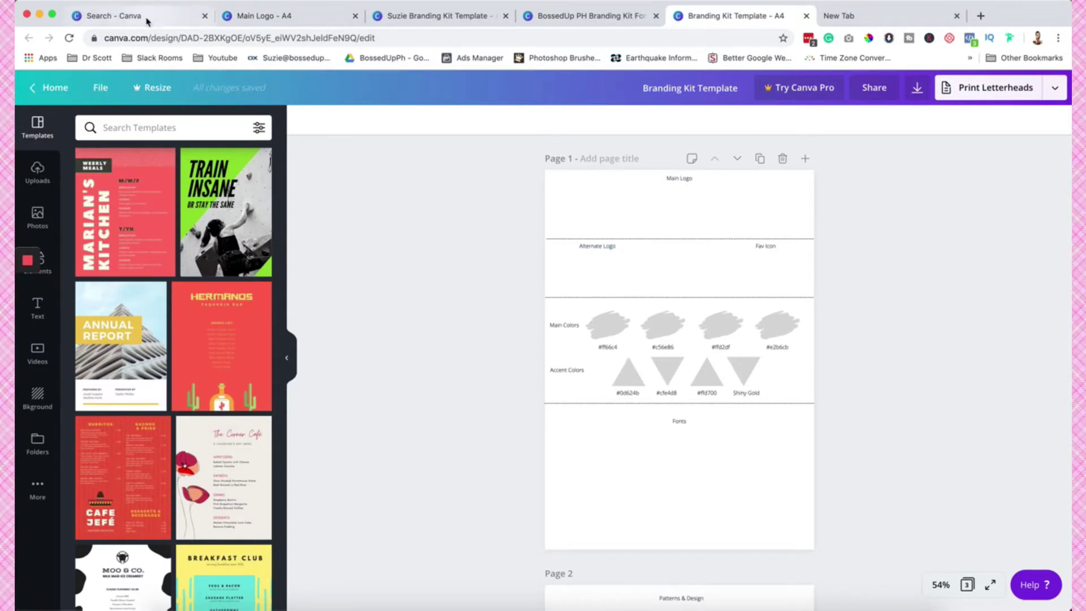
left_click(234, 18)
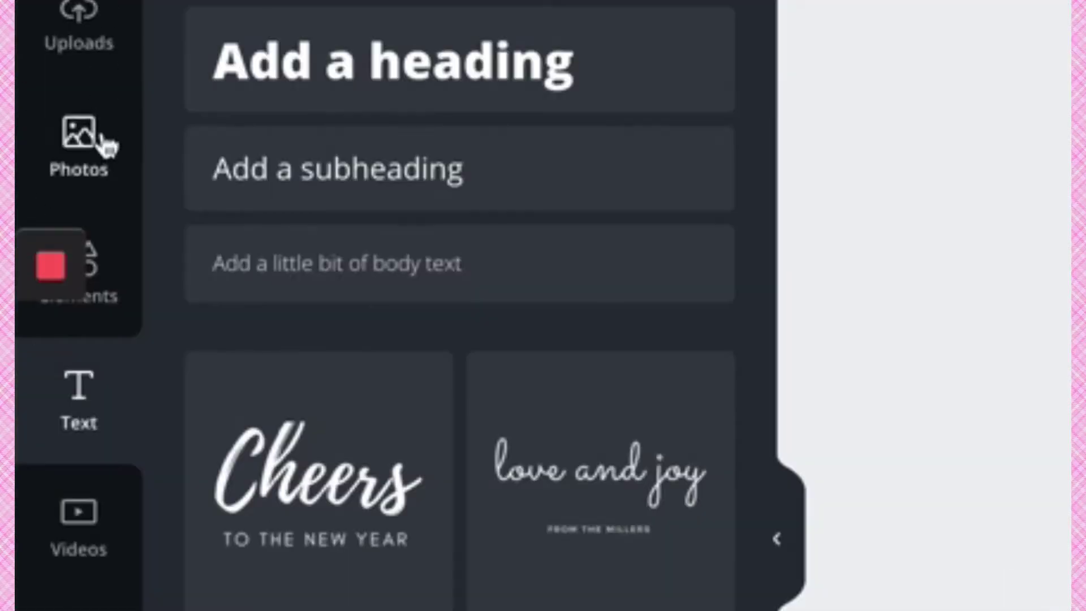
left_click(48, 258)
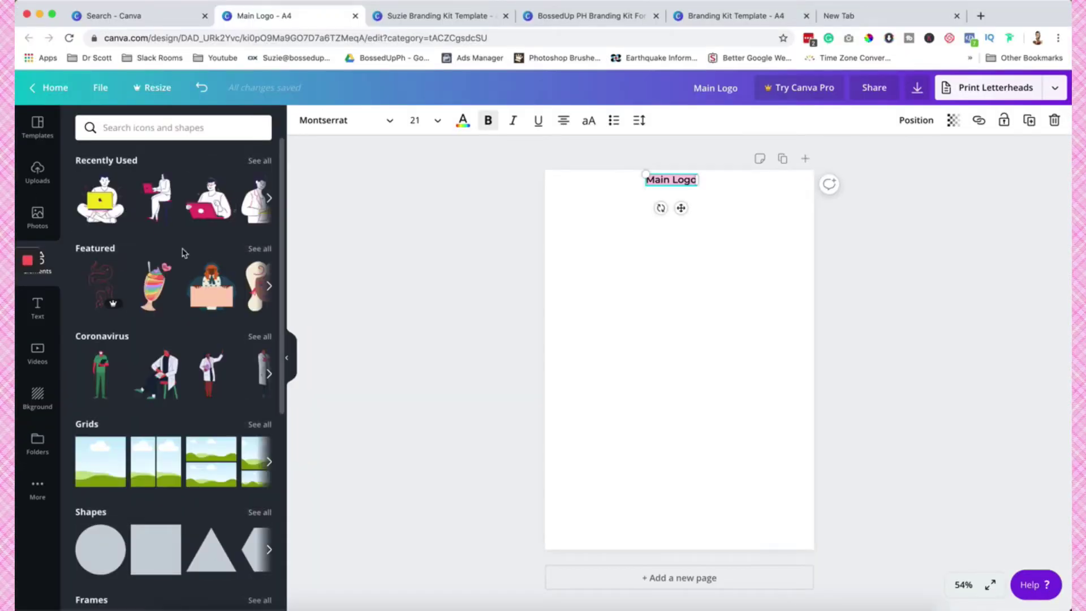
scroll(183, 253, "down", 5)
scroll(182, 253, "down", 5)
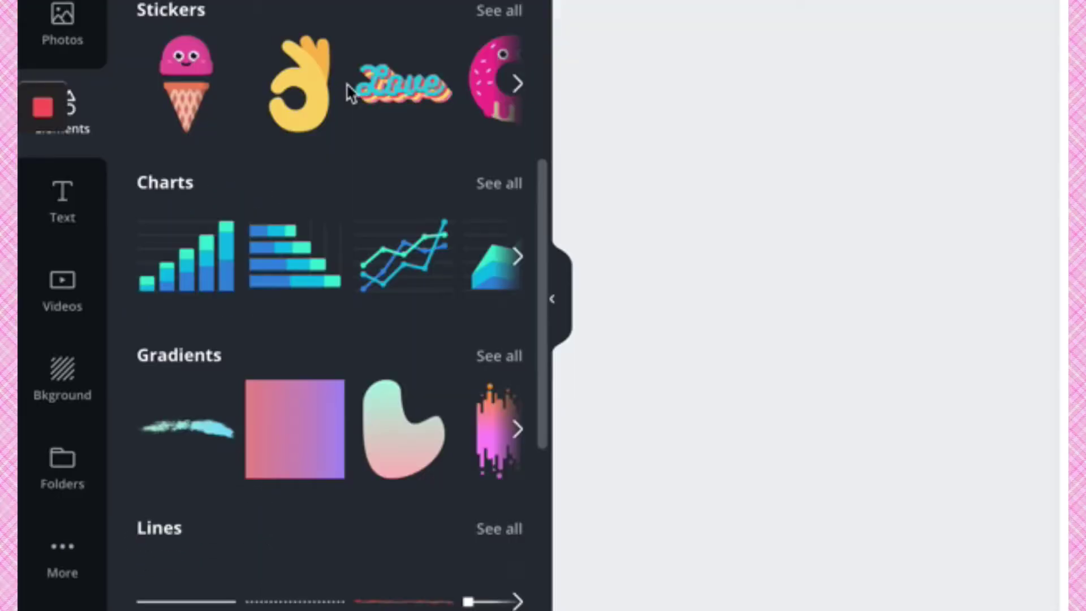
left_click(502, 338)
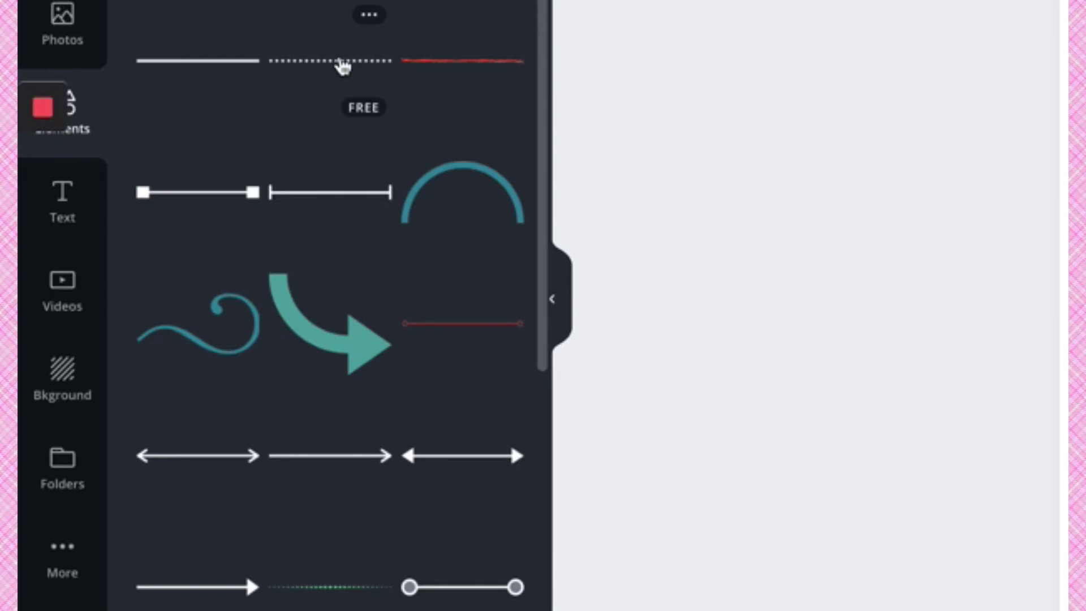
scroll(432, 517, "down", 4)
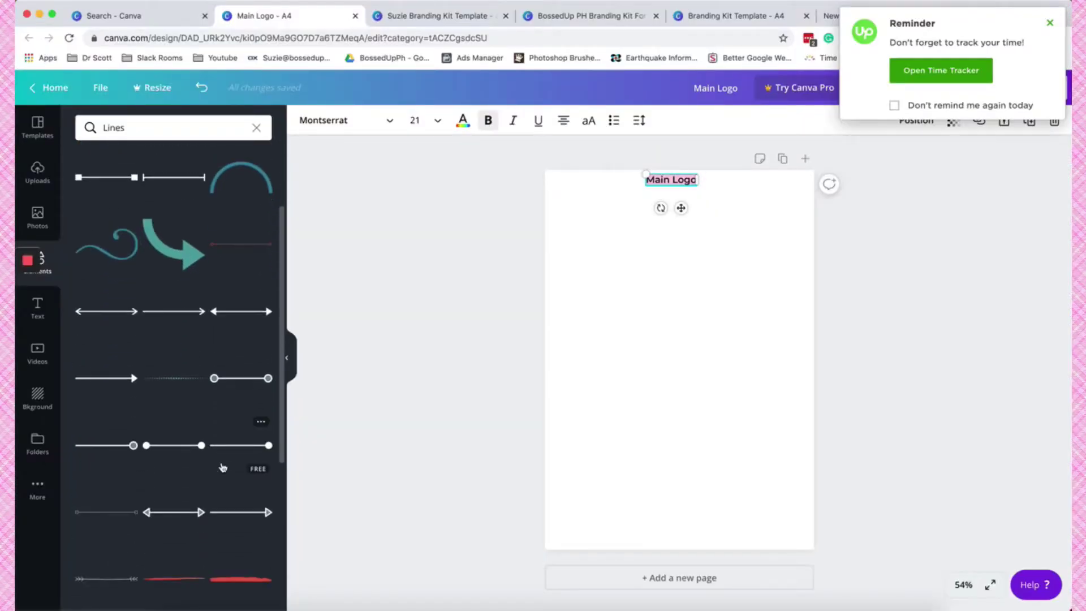
scroll(223, 467, "down", 5)
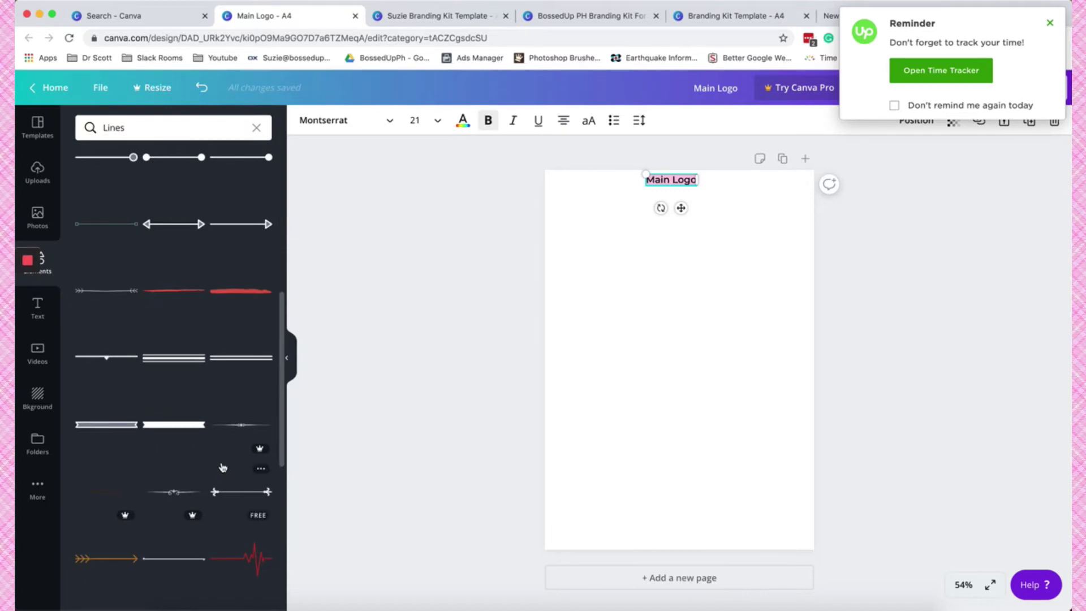
scroll(223, 467, "down", 5)
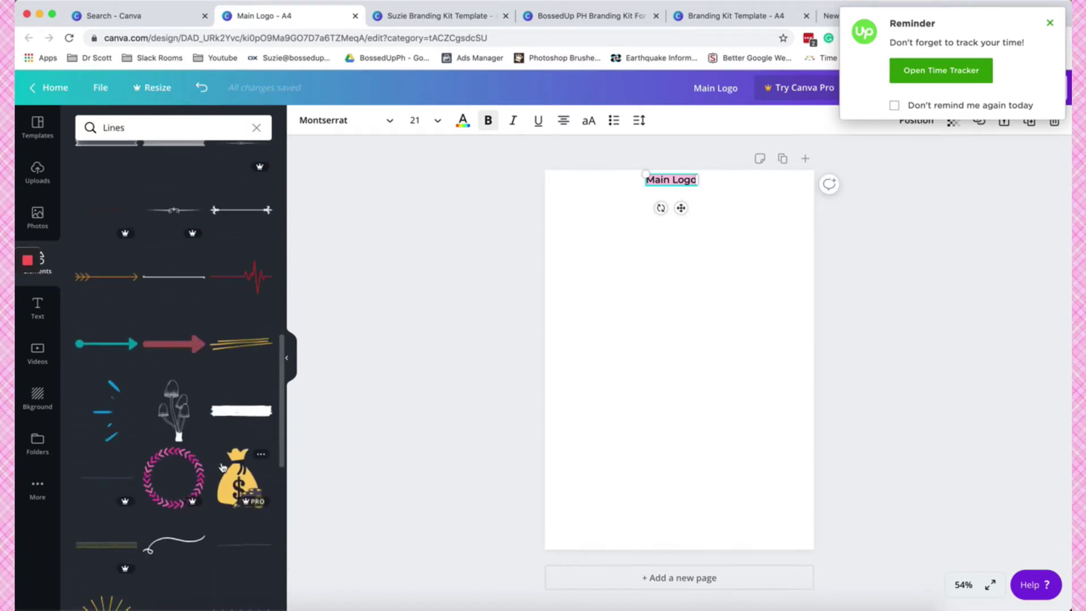
scroll(223, 467, "down", 2)
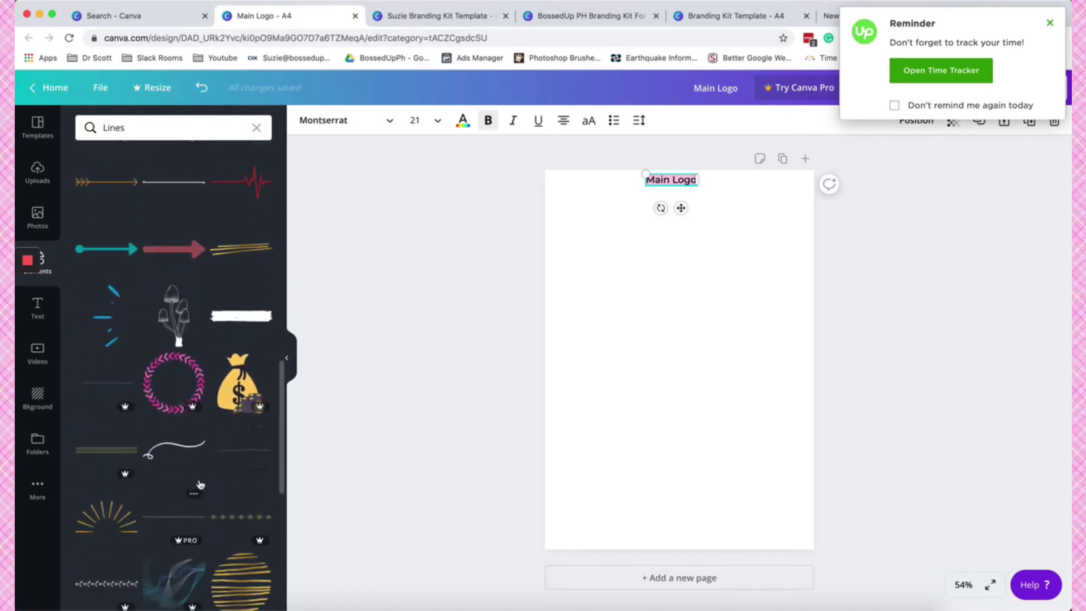
left_click(252, 251)
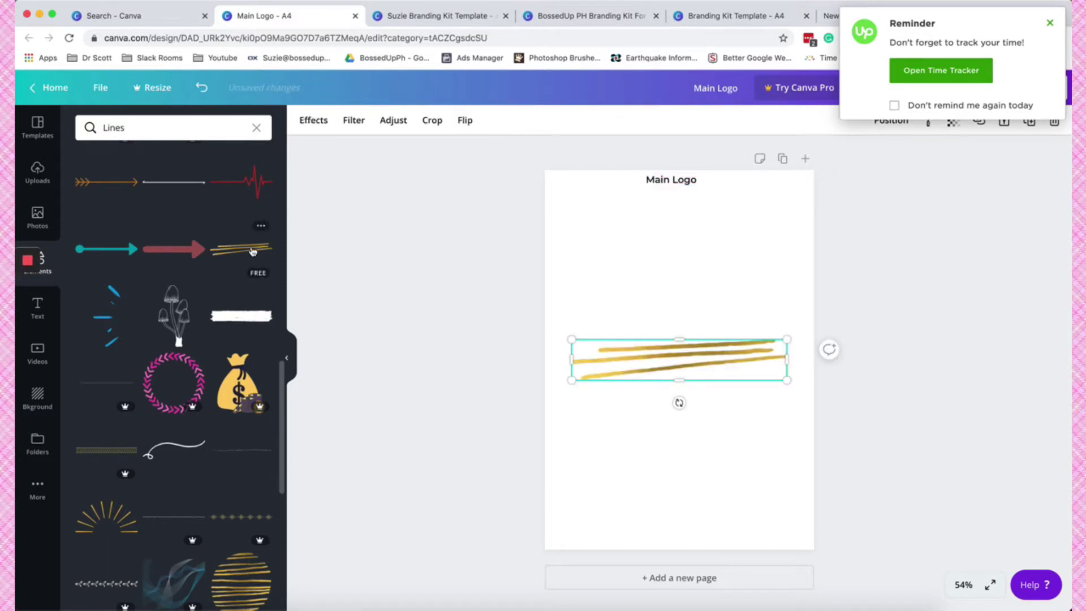
Replace the gold brush-stroke graphic with the thin zigzag line from the Lines elements, placed at the page's left edge below the title.
key("BackSpace")
scroll(198, 313, "down", 5)
scroll(197, 315, "down", 1)
scroll(191, 451, "down", 3)
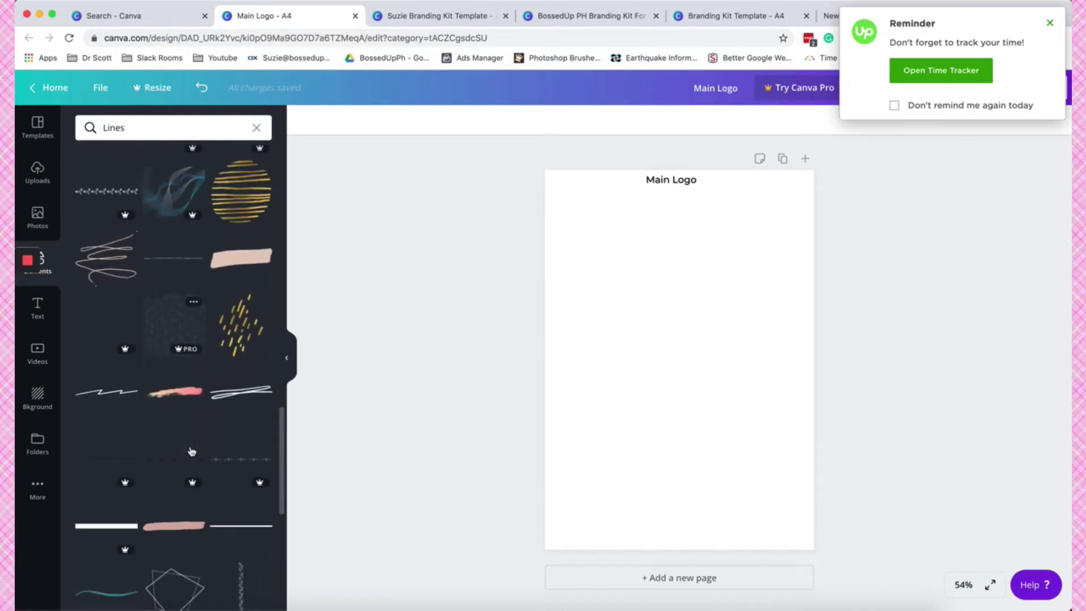
left_click(120, 393)
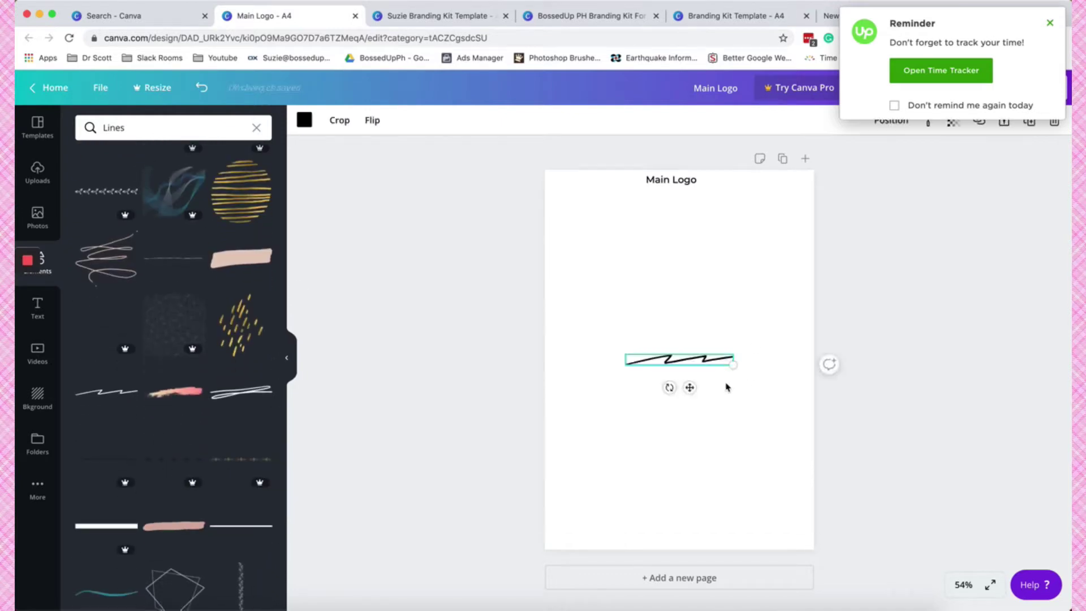
left_click_drag(714, 361, 589, 254)
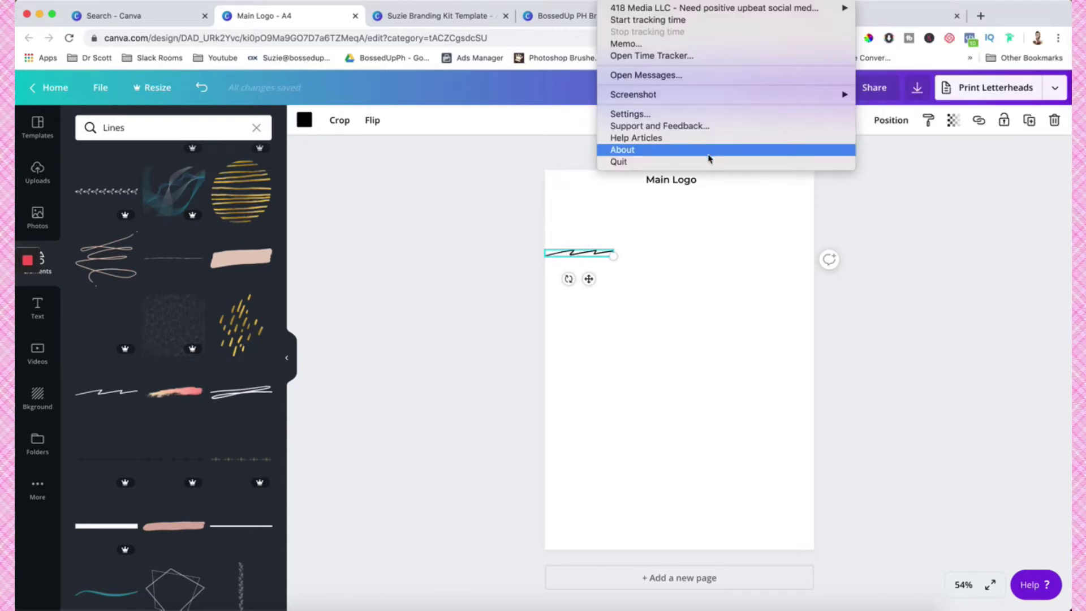
Quit the time-tracking app and scale the zigzag line down slightly.
left_click(703, 164)
left_click(928, 242)
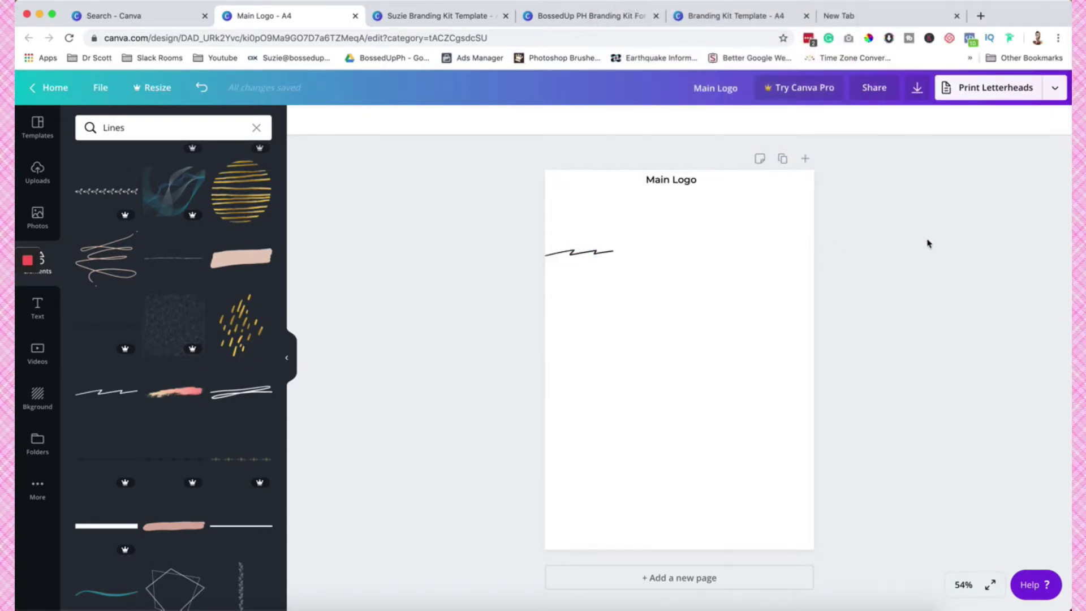
left_click(611, 252)
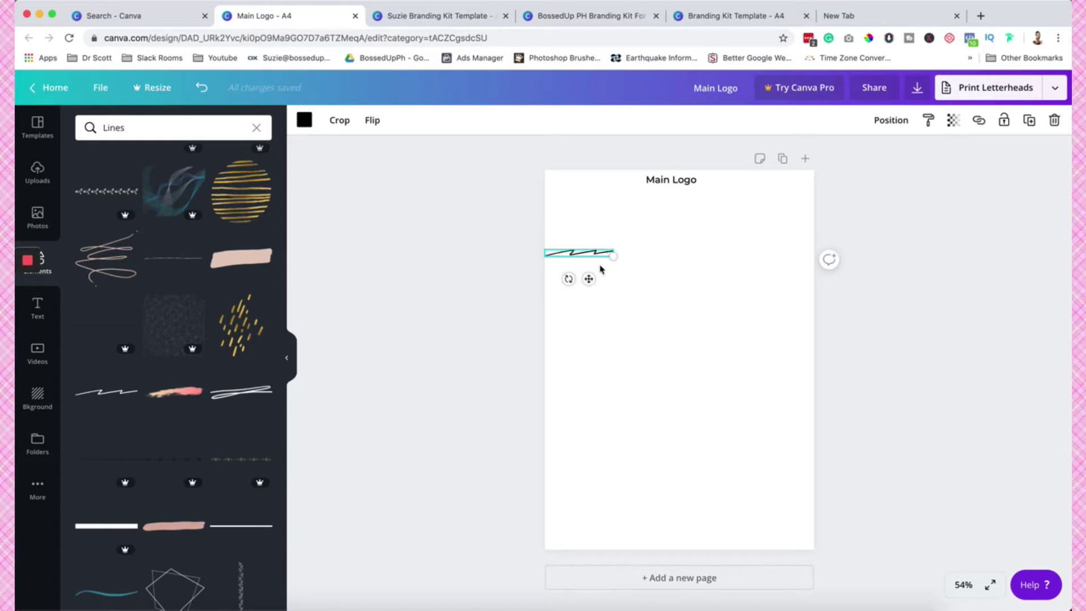
mouse_move(612, 257)
left_mouse_down()
mouse_move(796, 306)
mouse_move(598, 245)
left_mouse_up()
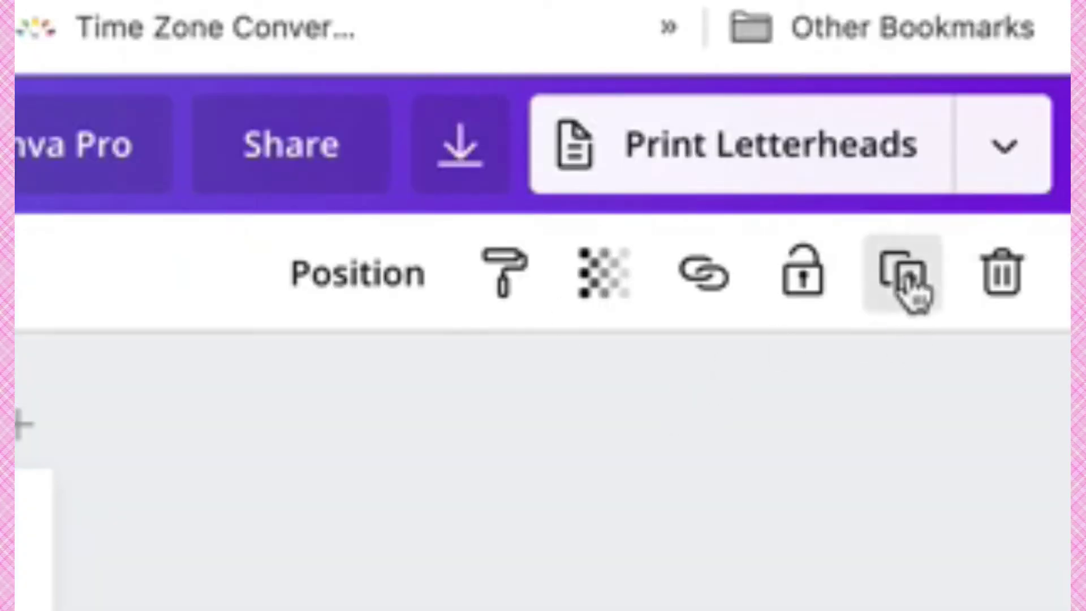
Duplicate the zigzag line twice and place the copies end to end to the right of the original.
left_click(905, 277)
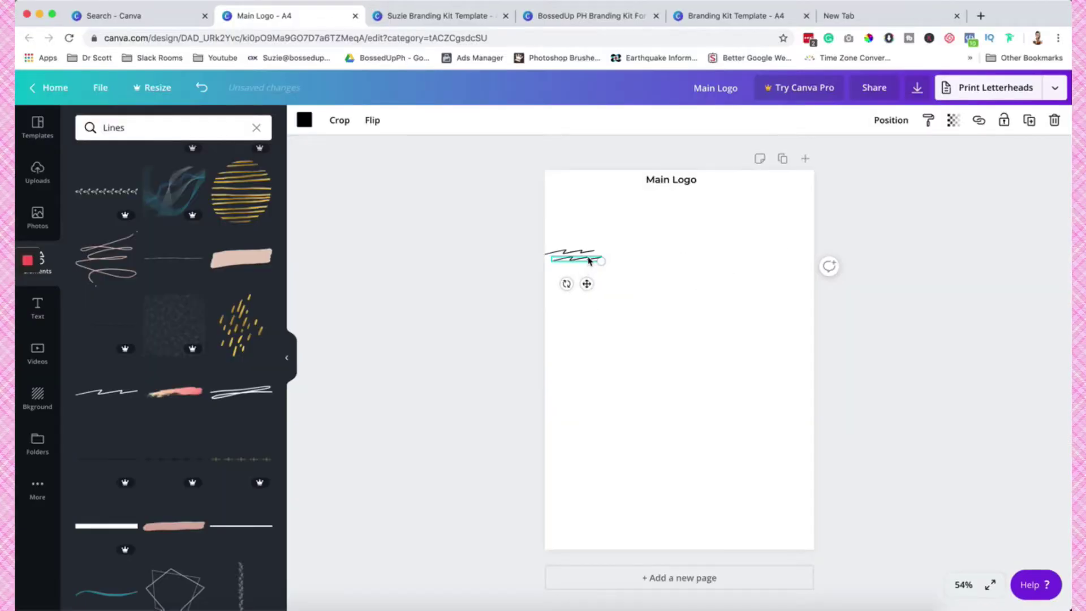
left_click_drag(588, 261, 661, 254)
left_click(1028, 119)
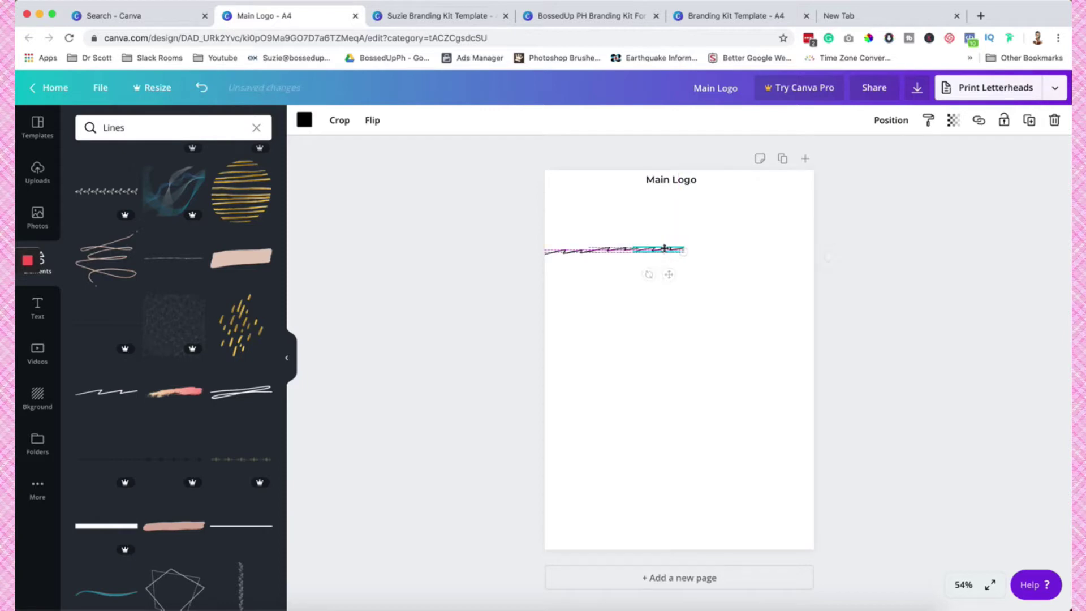
left_click(734, 279)
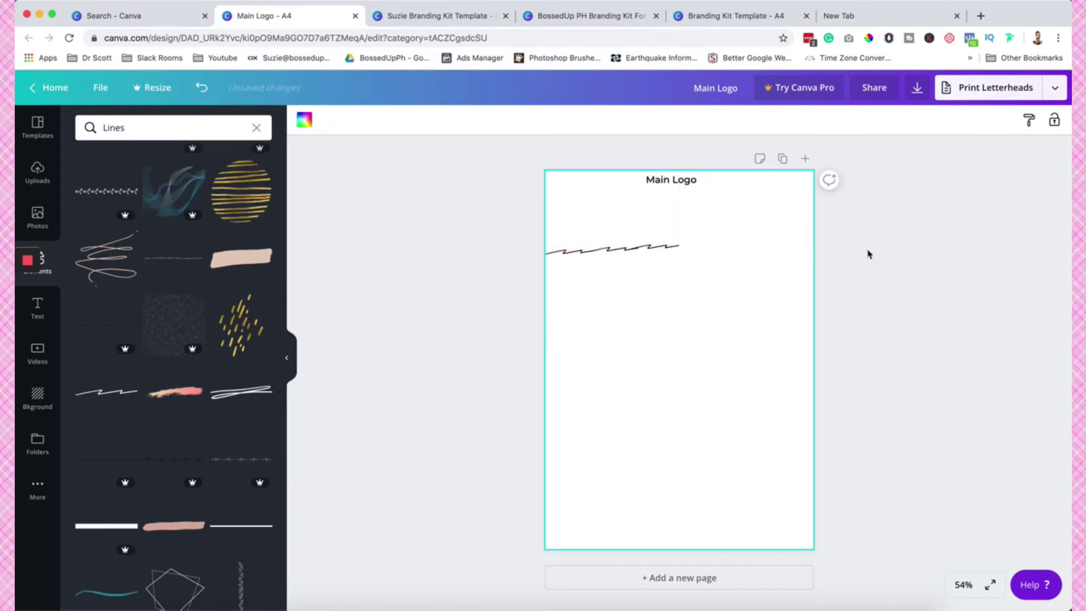
Duplicate the row of three zigzag lines and place the copy beside it to extend the divider across the full page width.
left_click_drag(712, 262, 554, 239)
left_click(1030, 120)
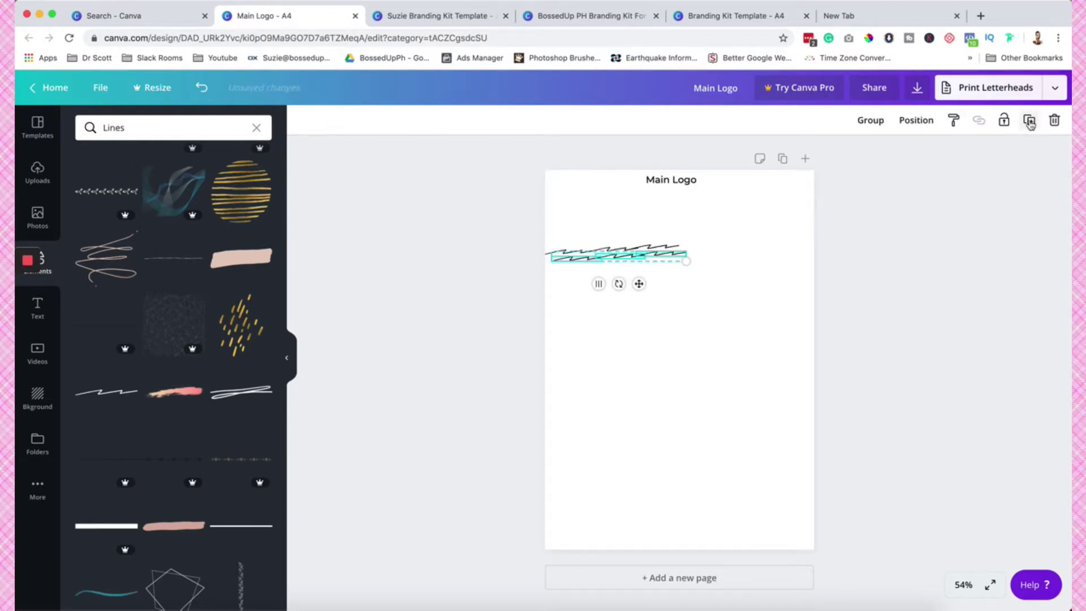
left_click_drag(631, 260, 754, 246)
left_click(768, 315)
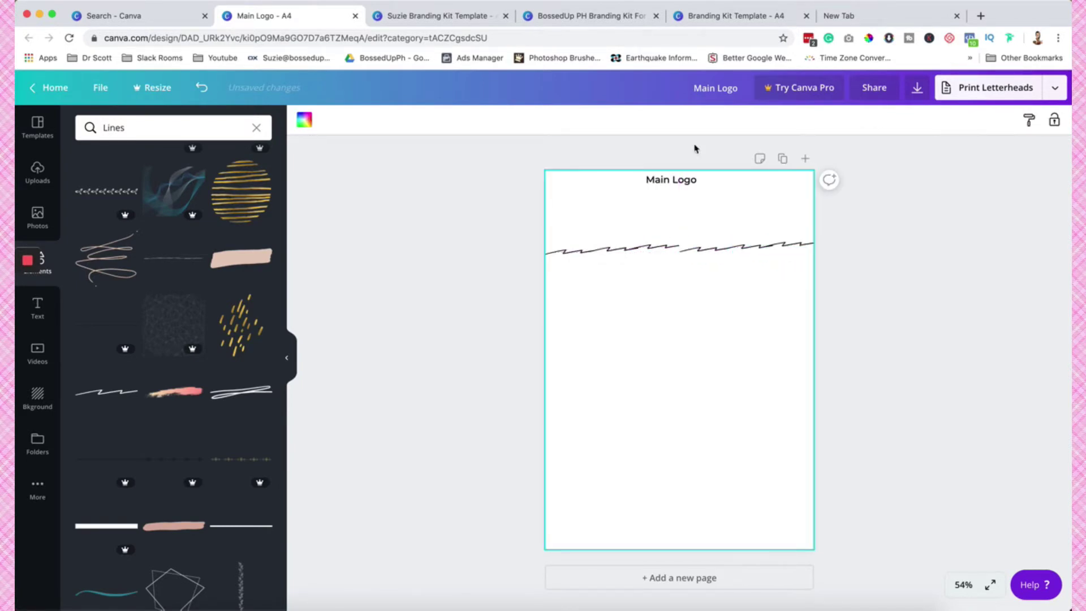
Check the Branding Kit Template design, return to the Main Logo design and show the full collection of Frames elements.
left_click(730, 15)
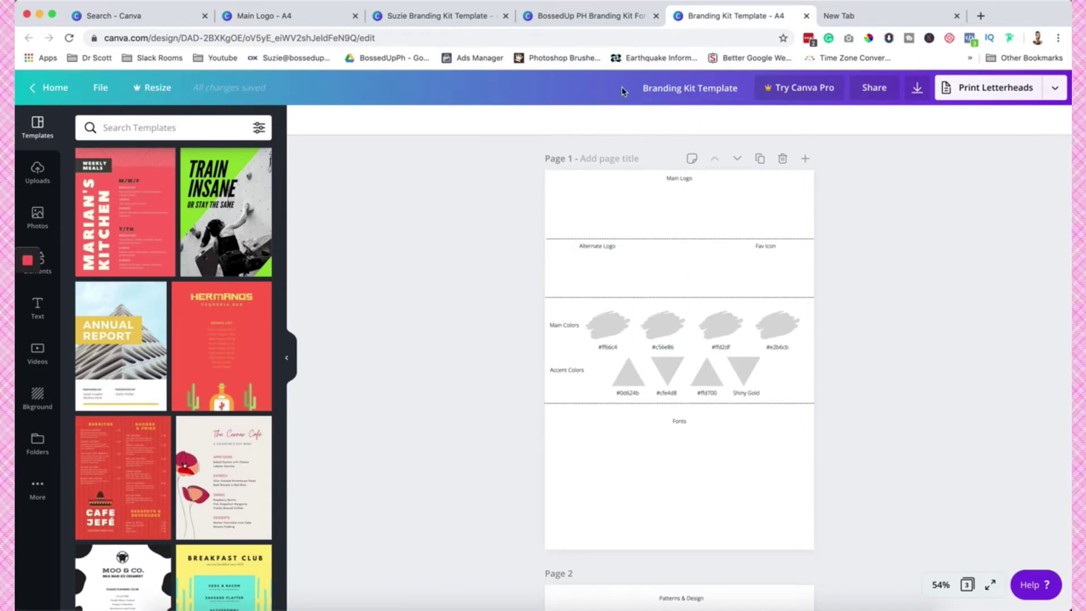
left_click(338, 18)
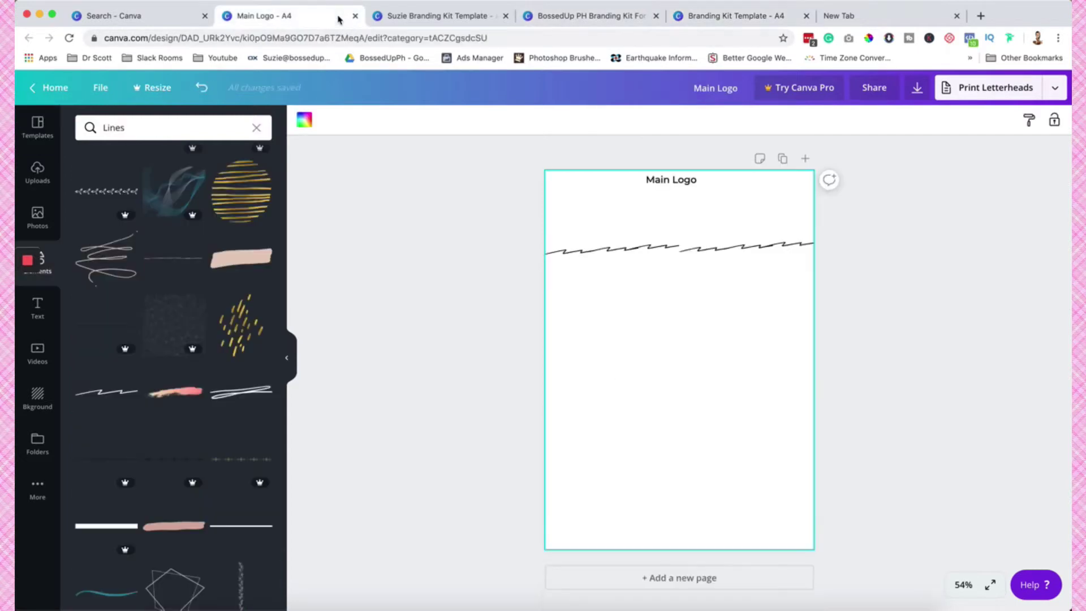
left_click(55, 267)
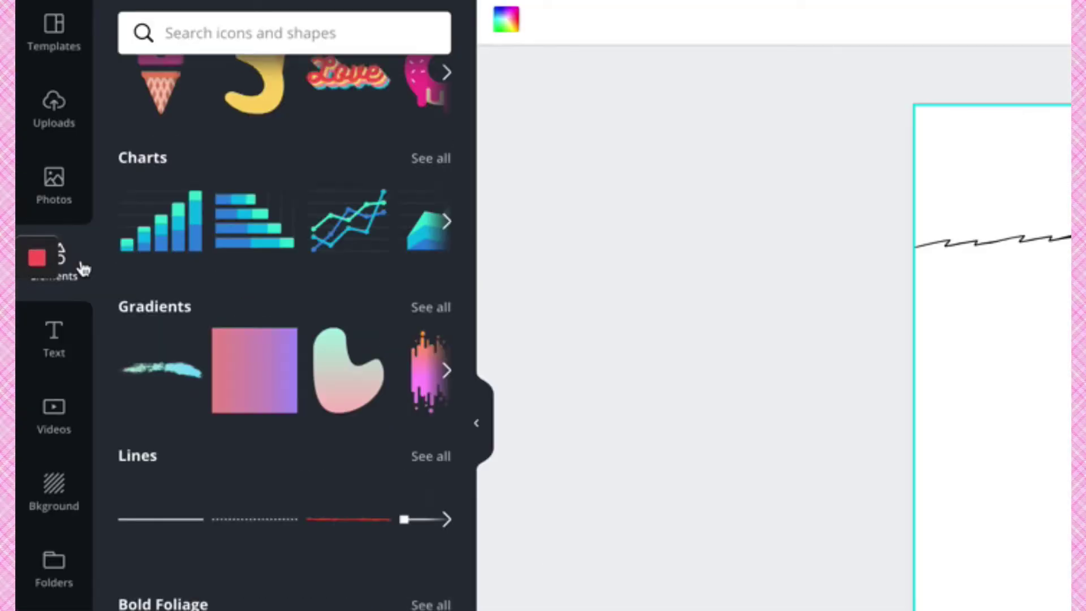
scroll(322, 334, "up", 10)
scroll(325, 336, "down", 3)
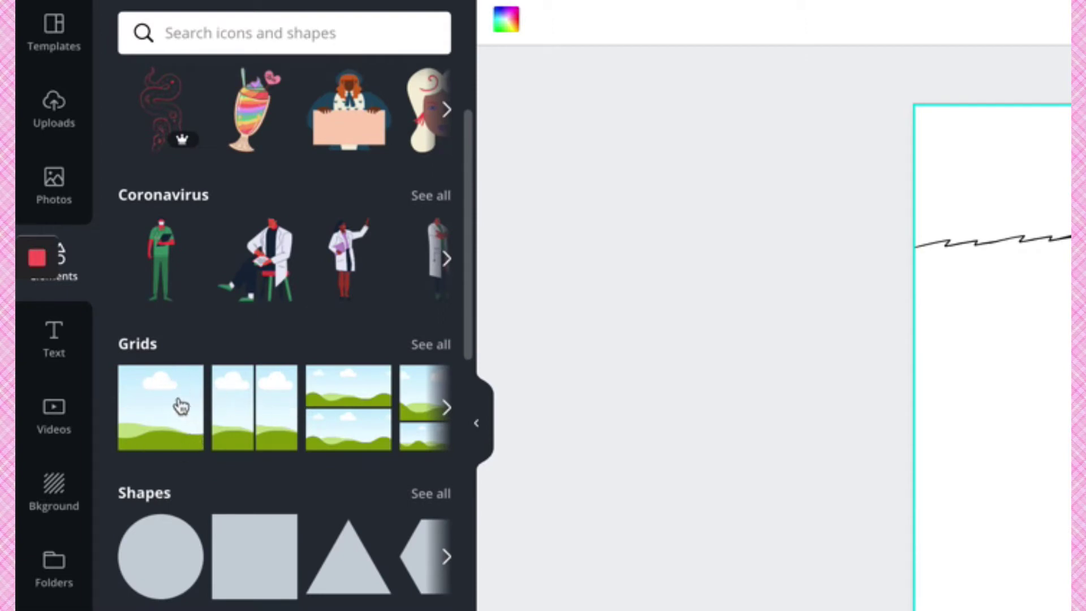
scroll(391, 451, "down", 4)
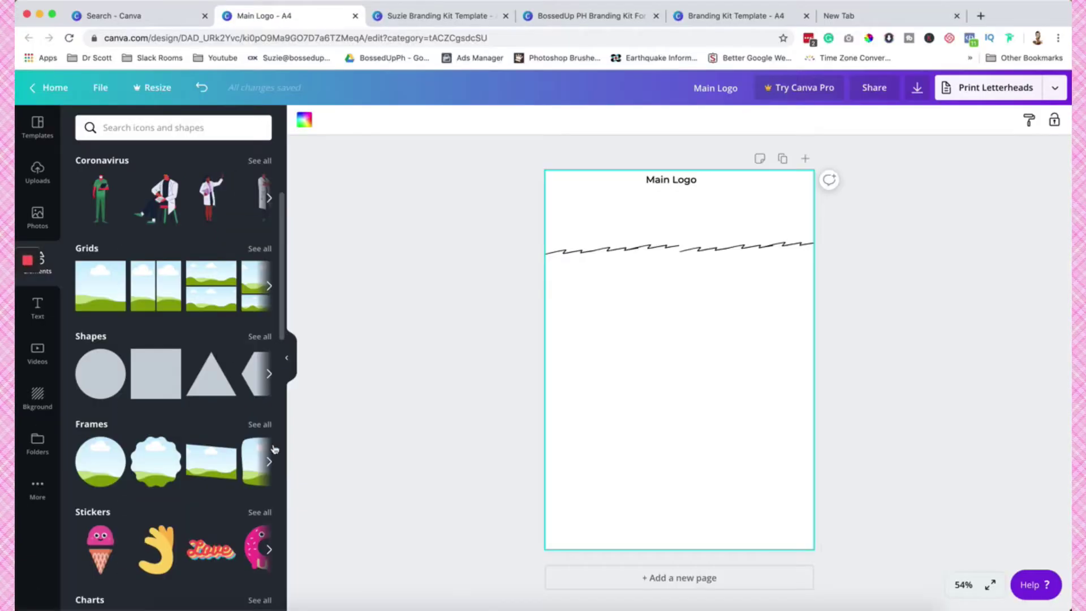
left_click(259, 424)
scroll(242, 368, "down", 3)
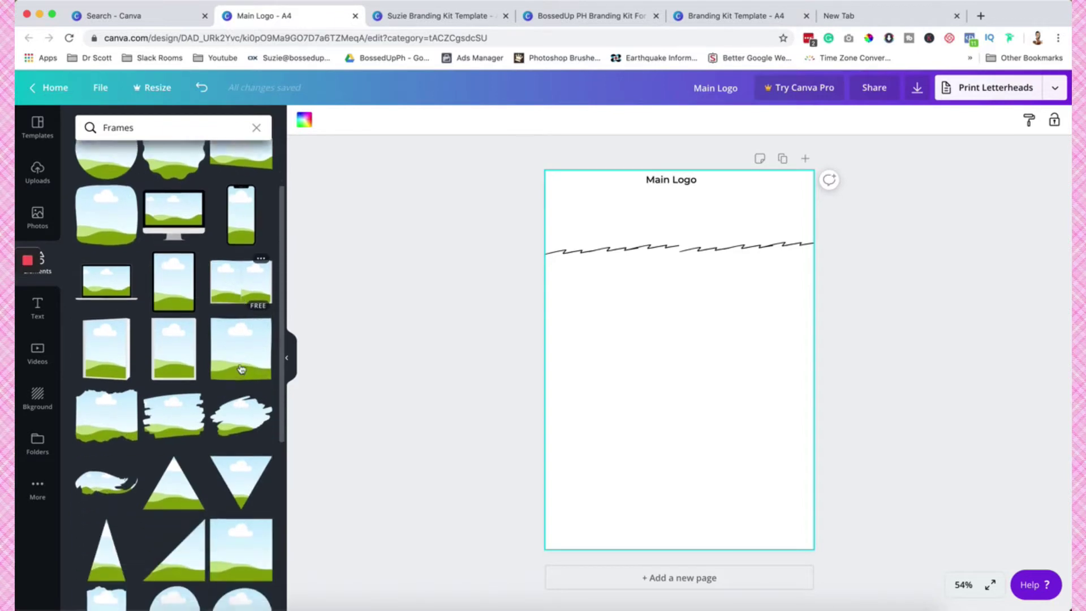
scroll(215, 361, "up", 3)
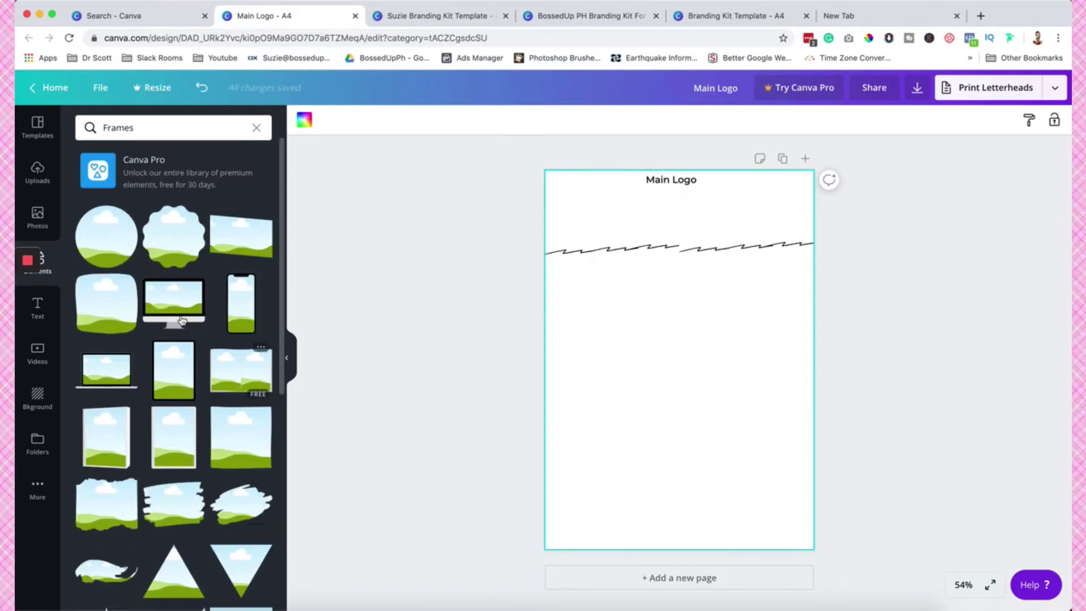
Add the scalloped circle frame, scale it down and arrange four copies in an evenly spaced row below the zigzag divider.
left_click(174, 237)
left_click_drag(753, 287, 642, 396)
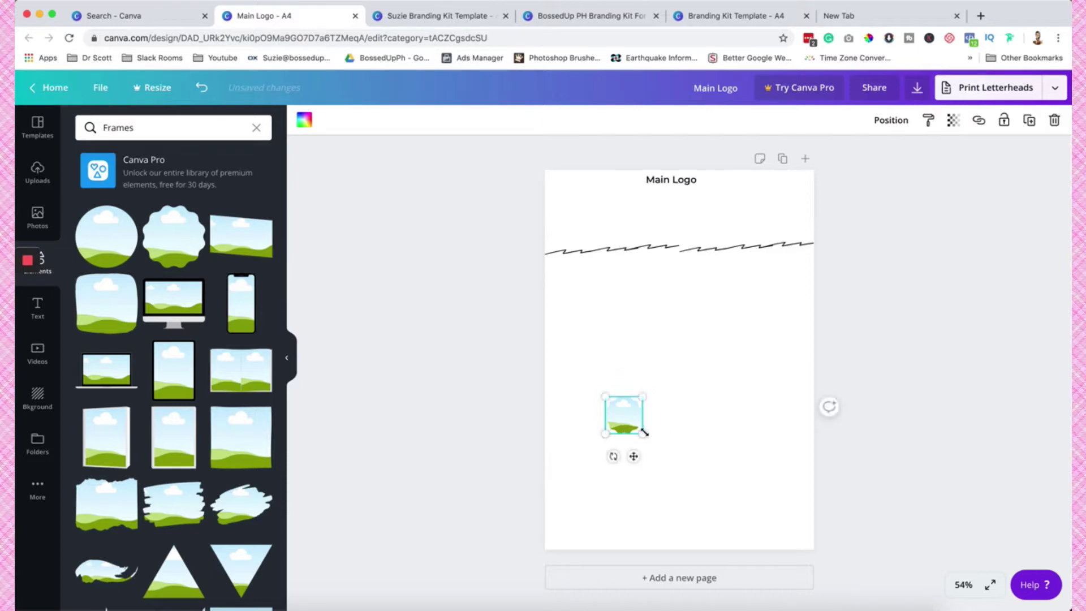
left_click_drag(648, 437, 667, 455)
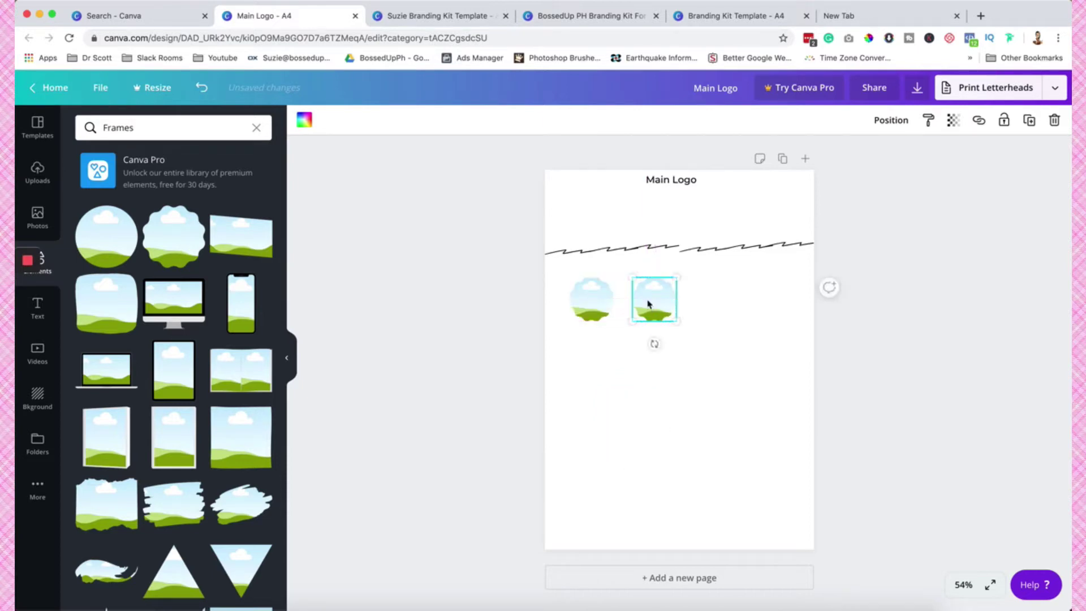
left_click_drag(666, 306, 788, 306)
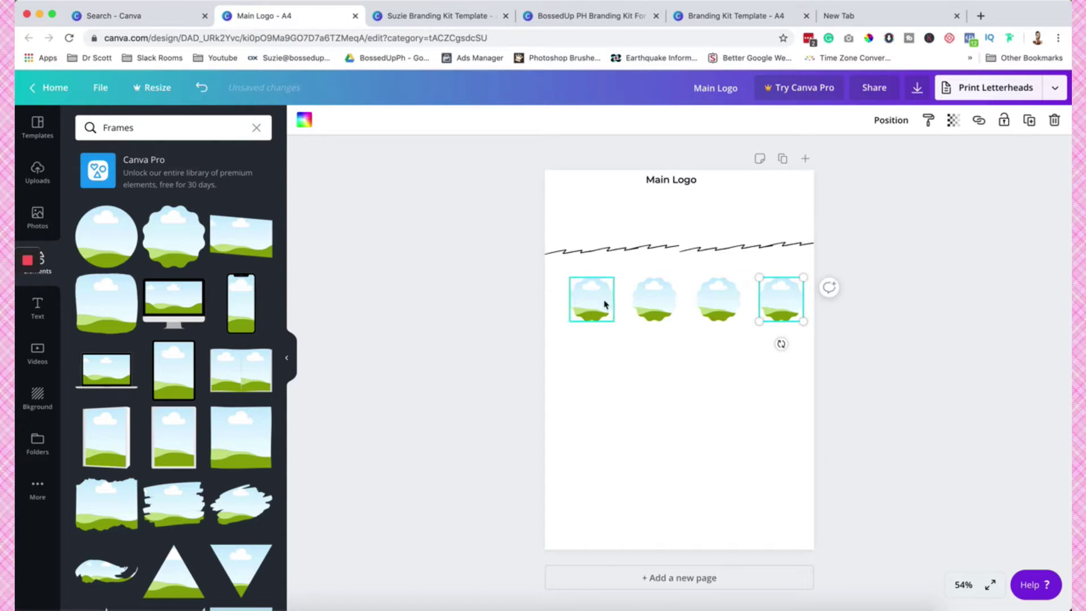
Duplicate the "Main Logo" text, place the copy under the first frame and replace its text with "#".
left_click(678, 182)
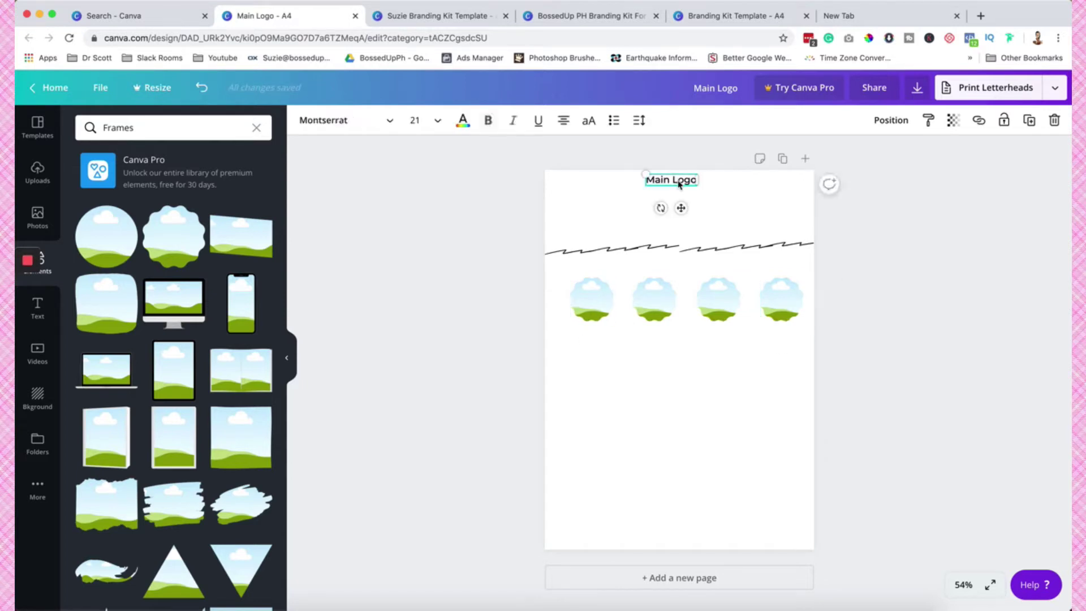
left_click(1031, 124)
left_click_drag(695, 193, 602, 334)
double_click(601, 334)
triple_click(601, 332)
Copy the hex code #000000 from the text colour picker into the label under the first frame and widen it to fit one line.
left_click(462, 121)
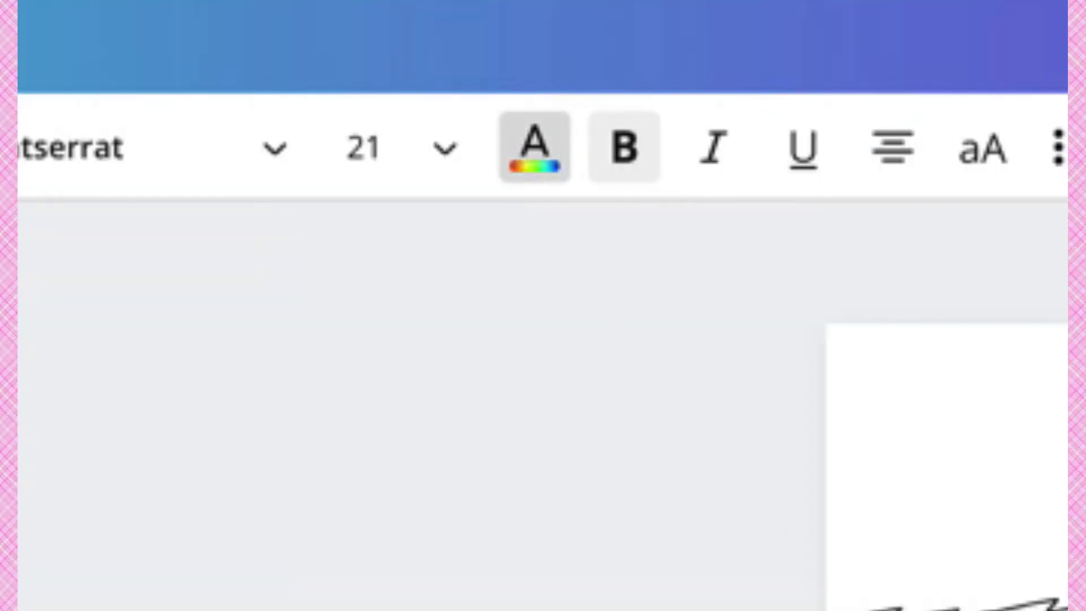
left_click(88, 186)
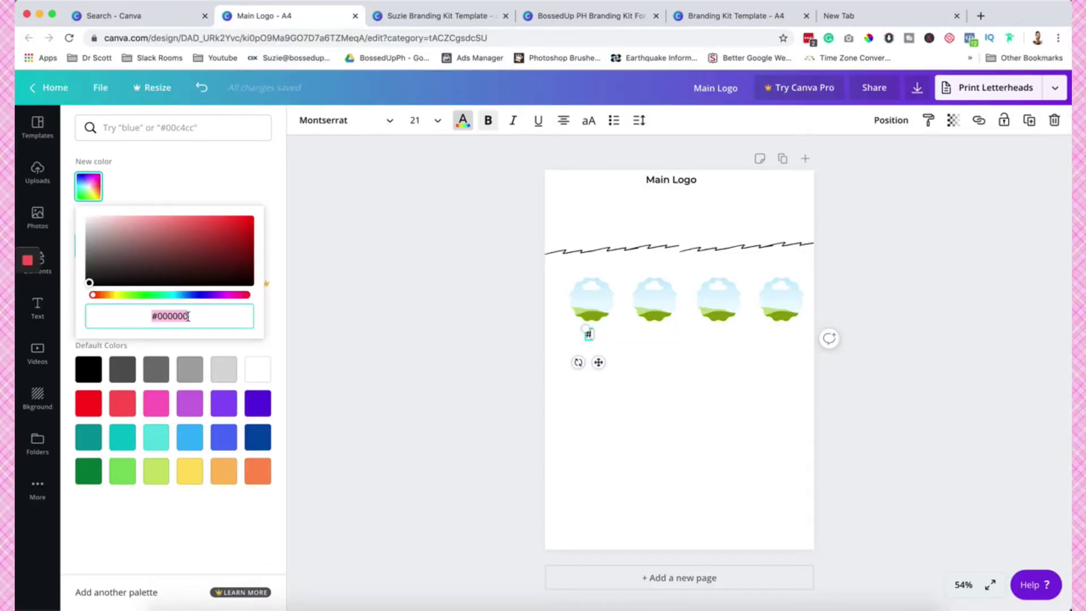
right_click(183, 316)
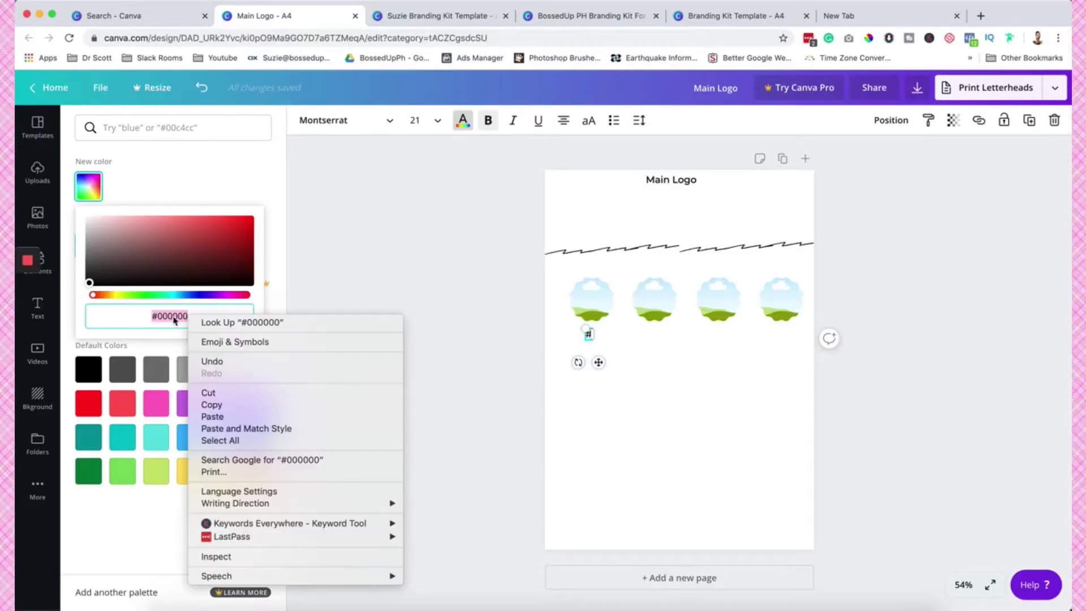
left_click(182, 316)
right_click(185, 317)
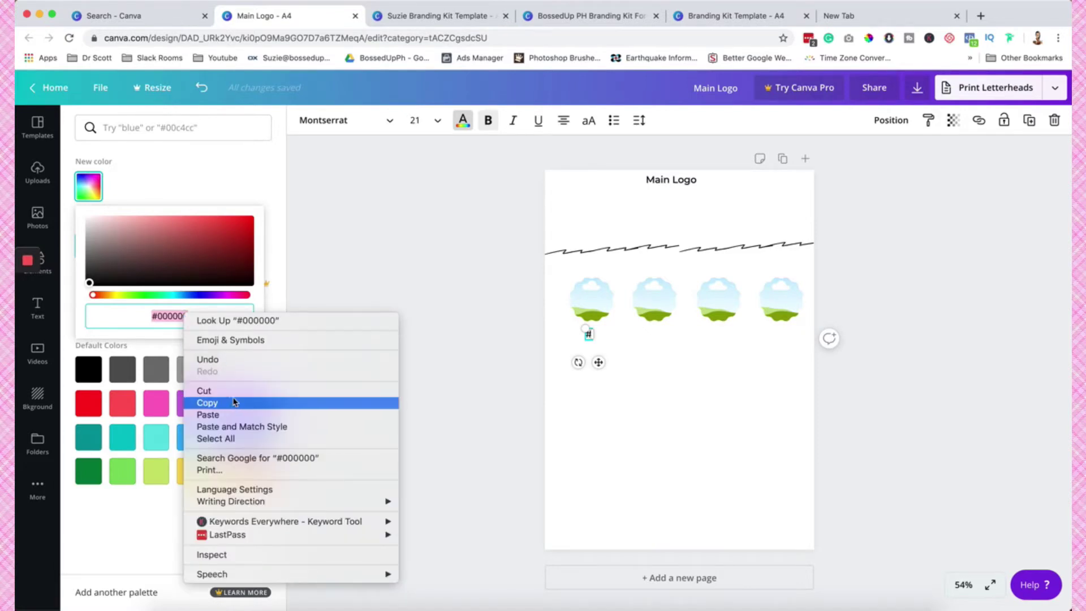
left_click(234, 402)
left_click(588, 334)
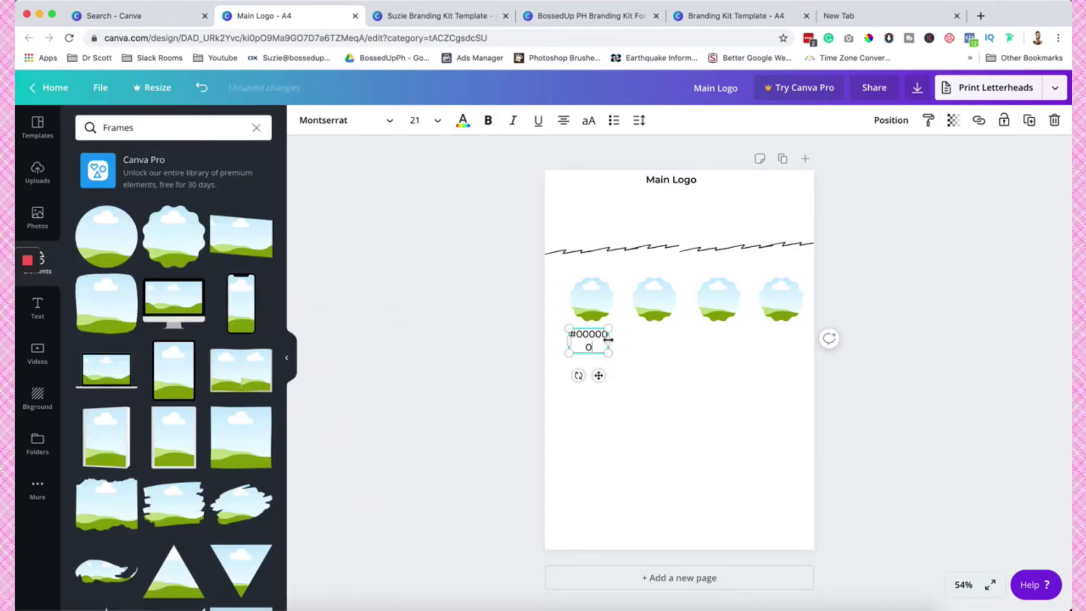
left_click_drag(620, 339, 629, 339)
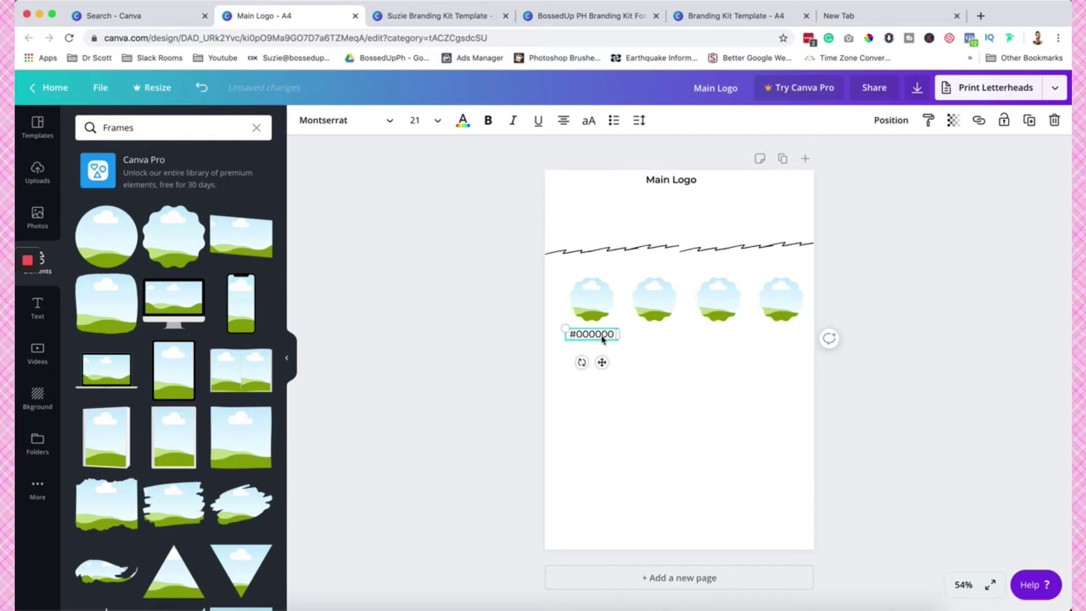
Set the font size of the #000000 label to 16.
triple_click(601, 335)
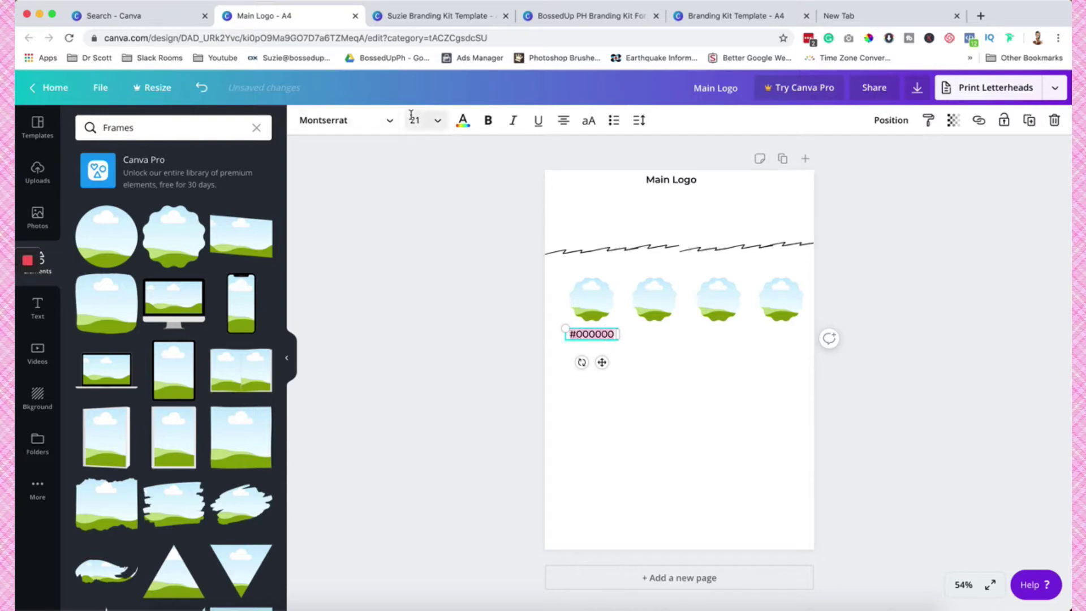
left_click(438, 124)
left_click(439, 248)
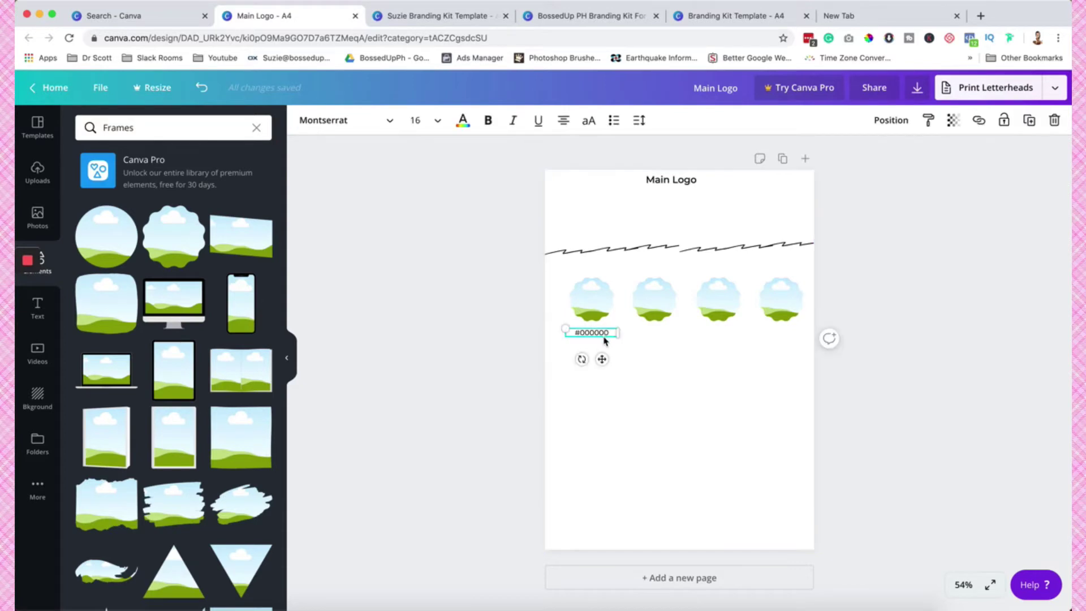
Duplicate the #000000 label and centre the copy under the second frame.
left_click(1029, 120)
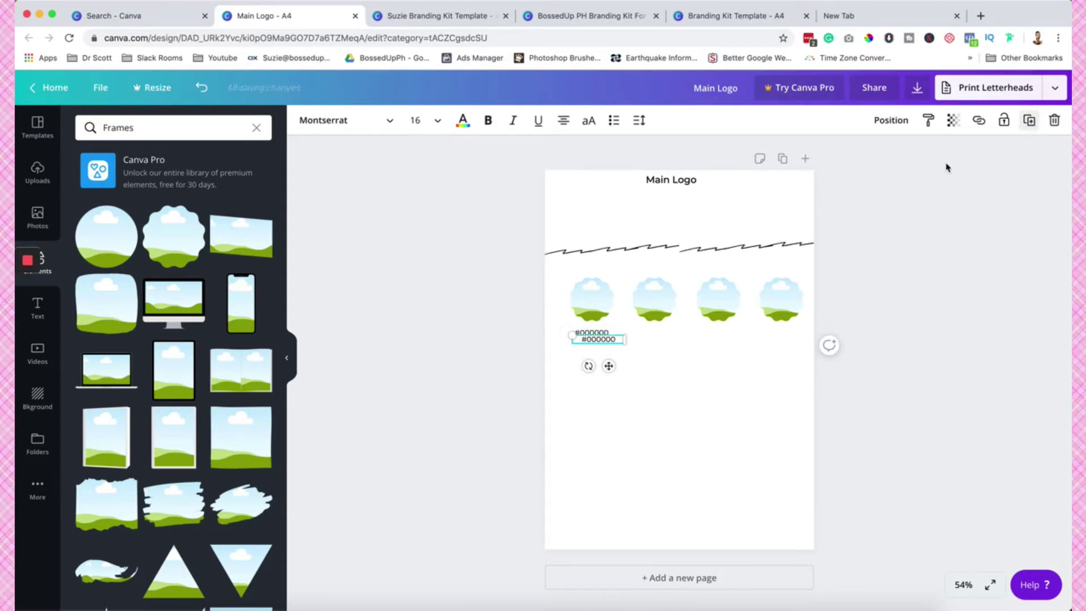
left_click_drag(606, 339, 664, 331)
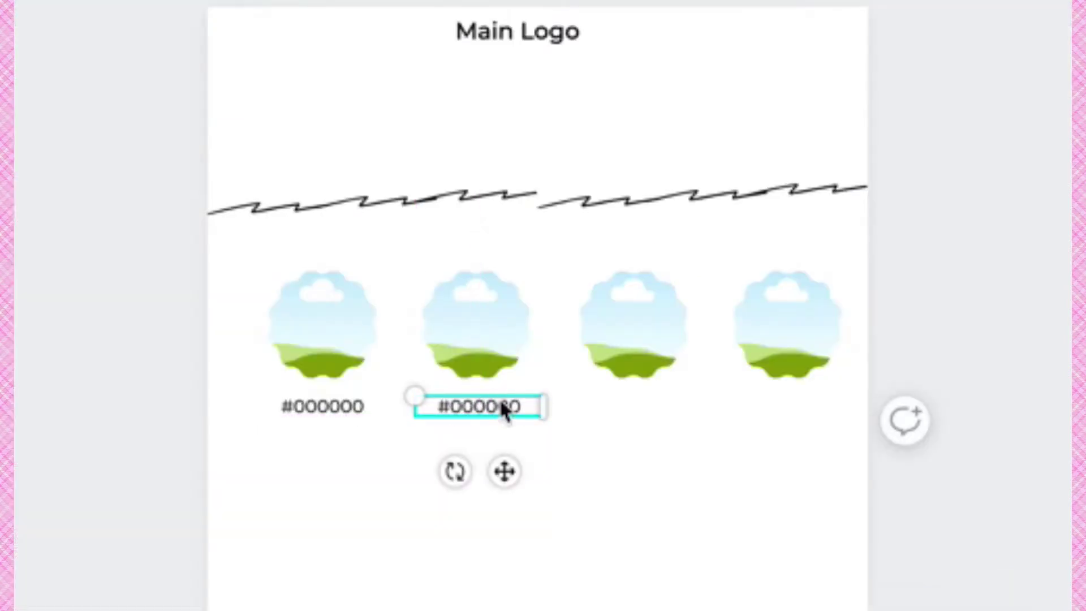
left_click_drag(505, 411, 497, 397)
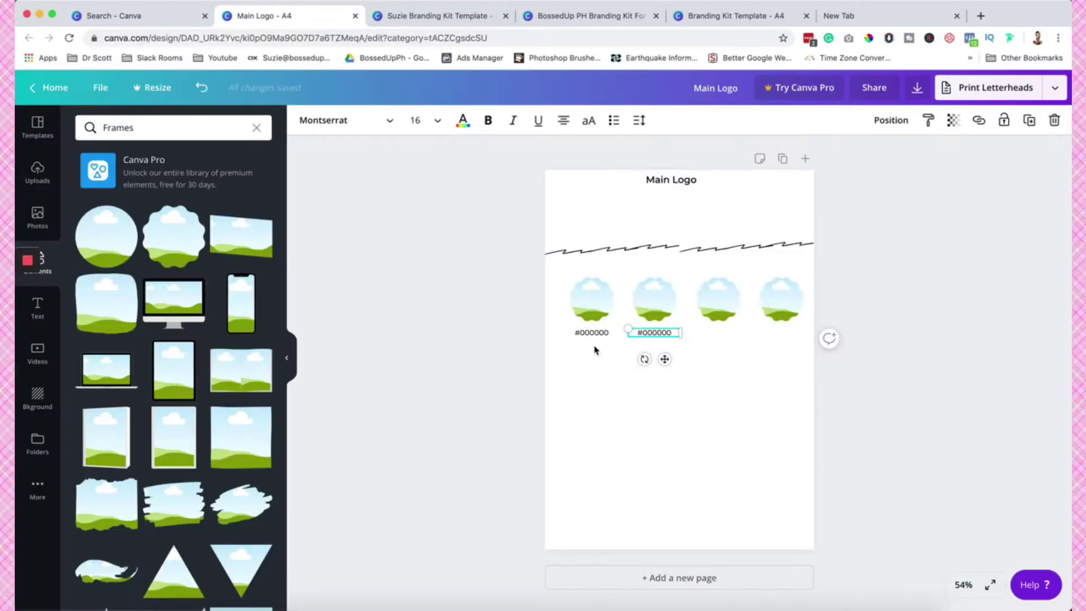
Duplicate both #000000 labels together and align the copies under the third and fourth frames.
left_click(597, 354)
left_click_drag(610, 334, 673, 338)
left_click(1029, 120)
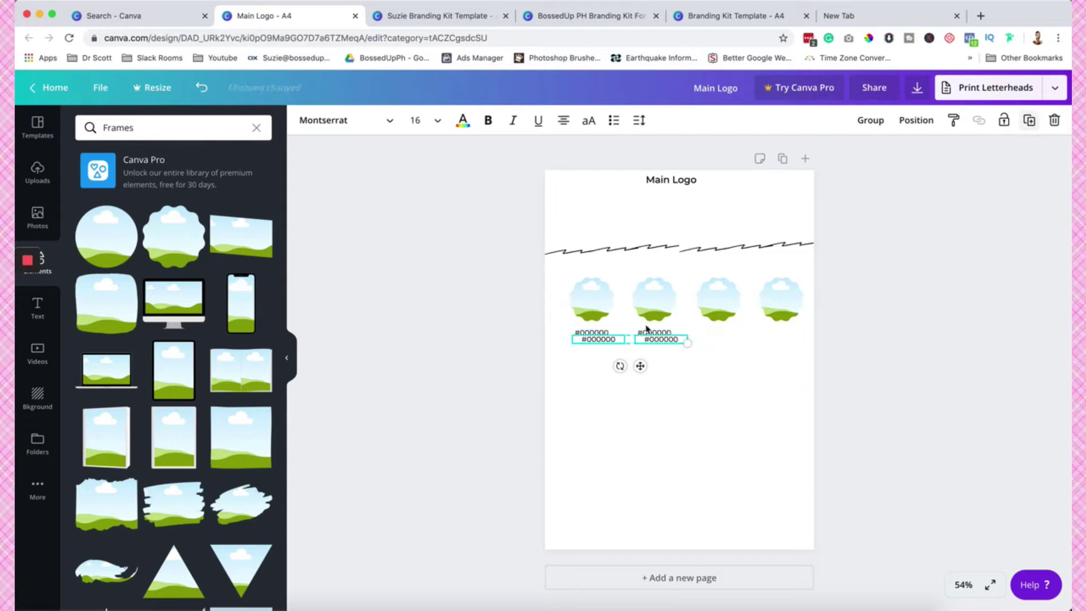
left_click_drag(659, 343, 779, 336)
left_click(707, 407)
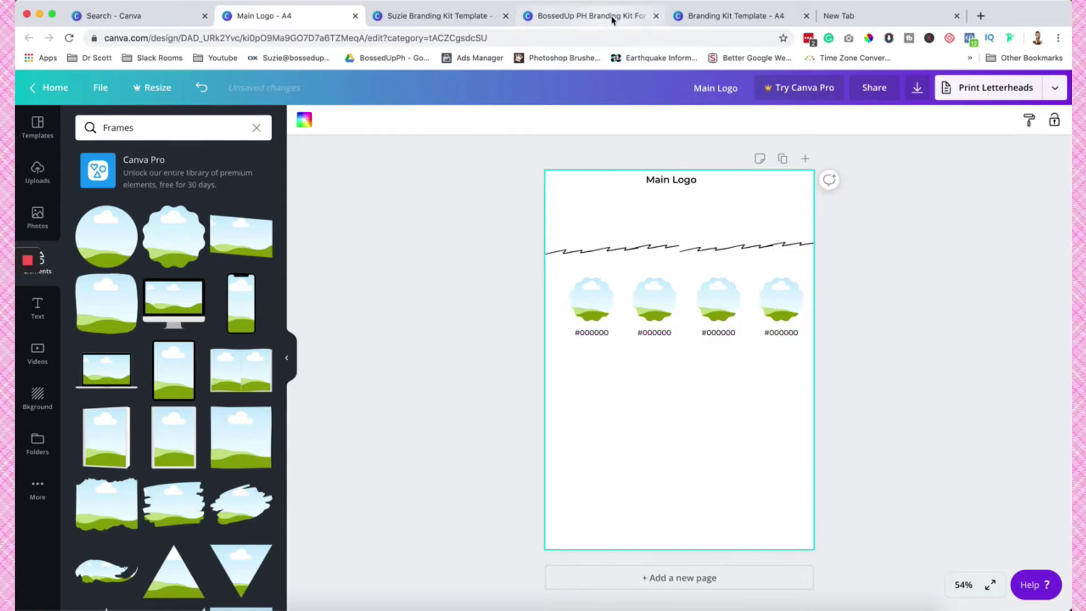
Check the branding kit template's colour section, return to the Main Logo design and fill the first scalloped frame with dark red.
left_click(703, 16)
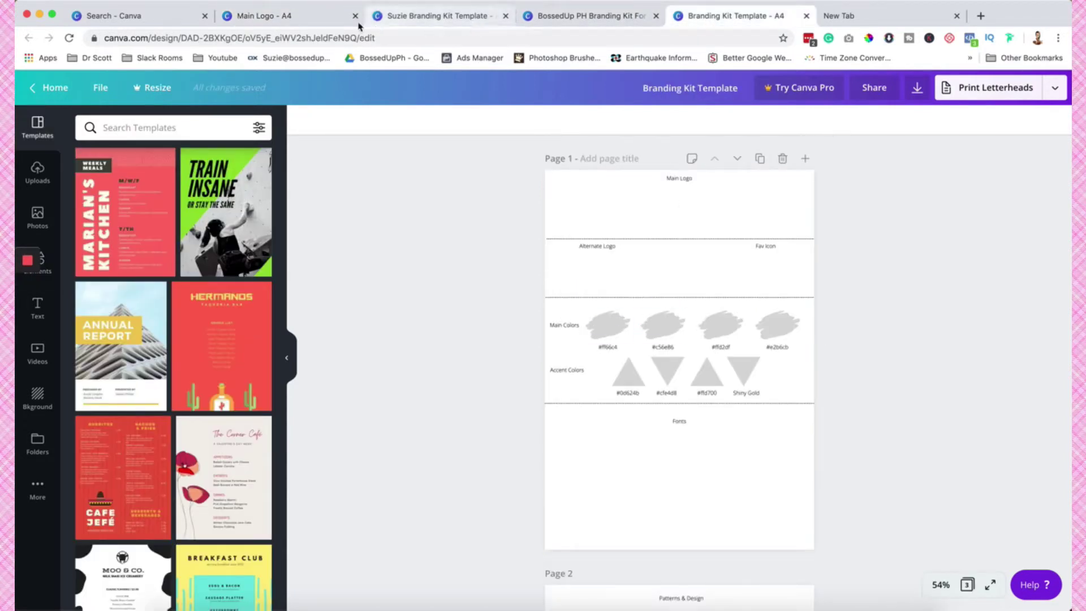
left_click(238, 22)
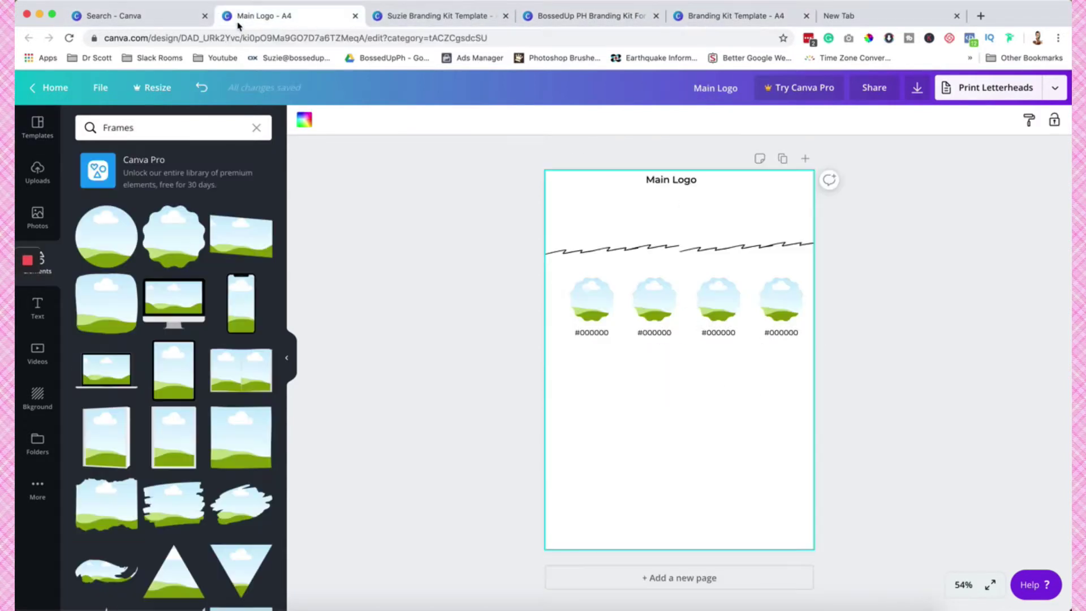
left_click(594, 301)
left_click(304, 119)
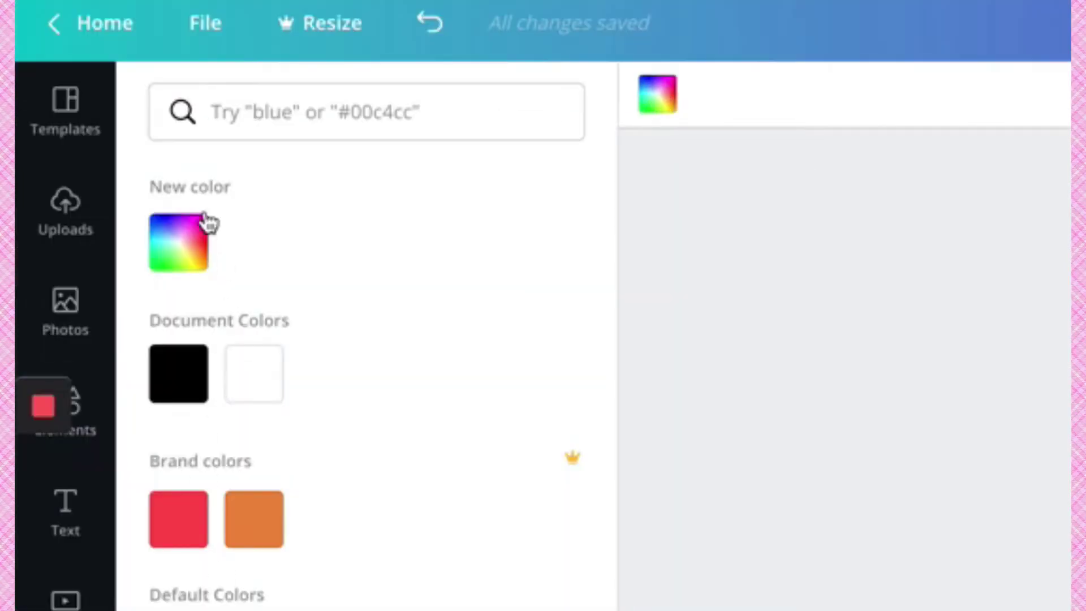
left_click(167, 229)
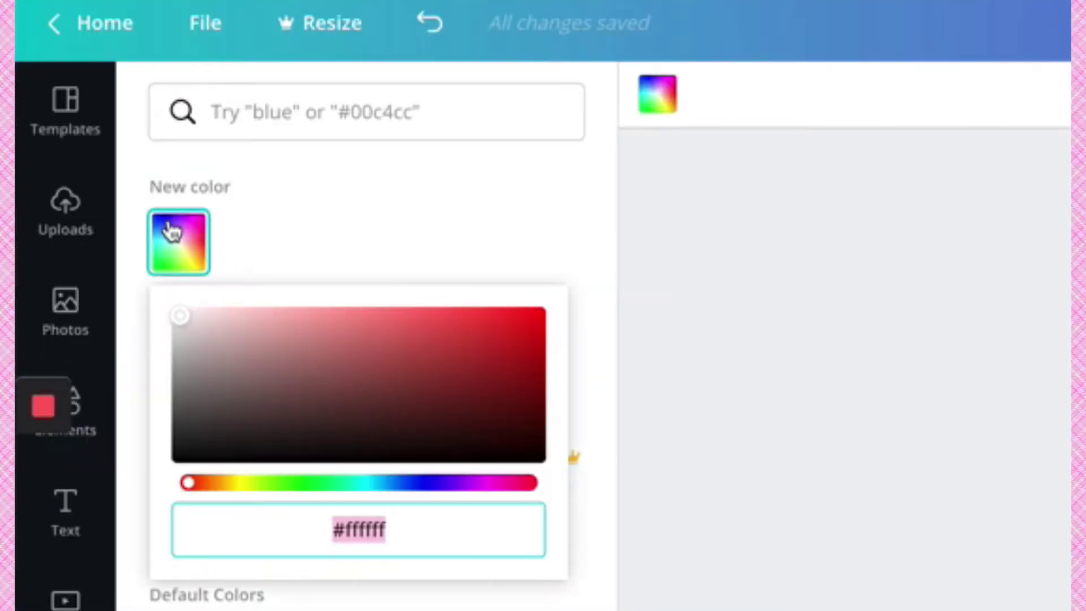
left_click(398, 363)
left_click(378, 303)
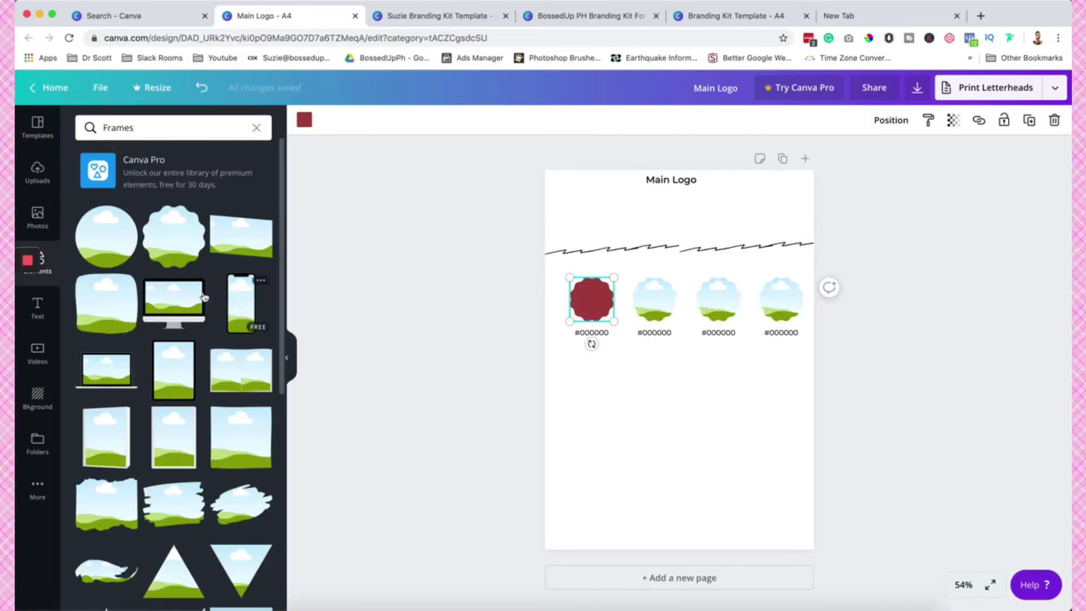
Add a round frame with a small hole and a diamond frame in the area below the hex labels.
scroll(201, 490, "down", 3)
scroll(201, 489, "down", 3)
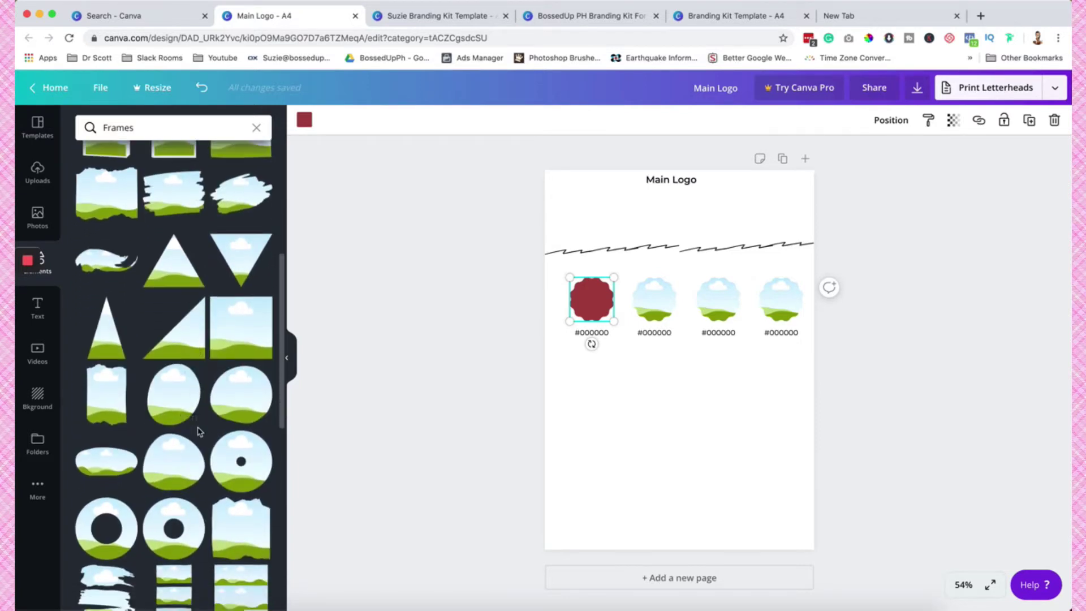
scroll(194, 369, "down", 2)
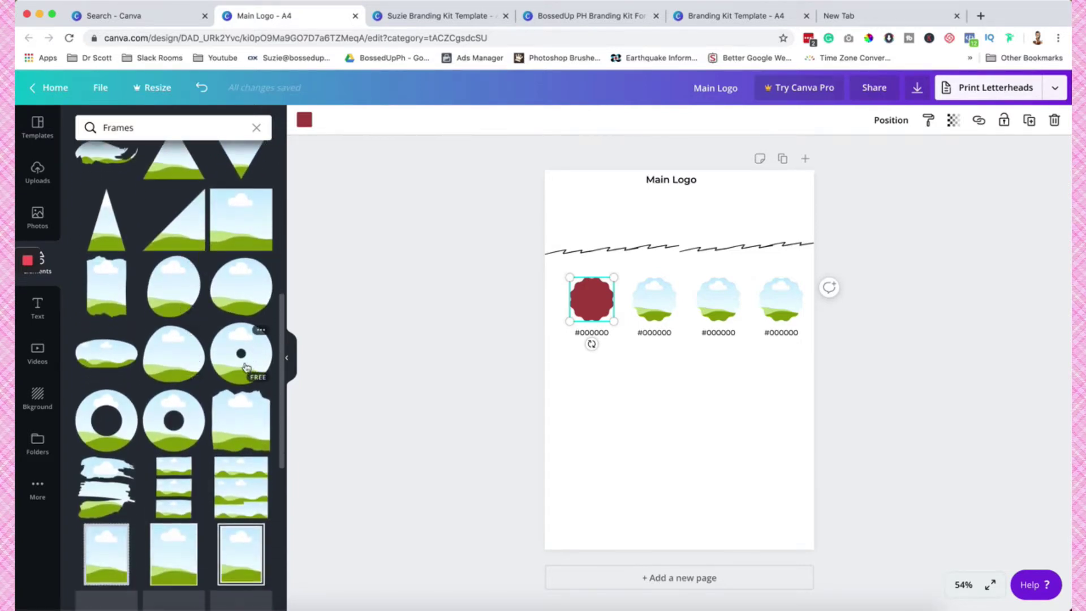
left_click(250, 368)
scroll(107, 509, "down", 2)
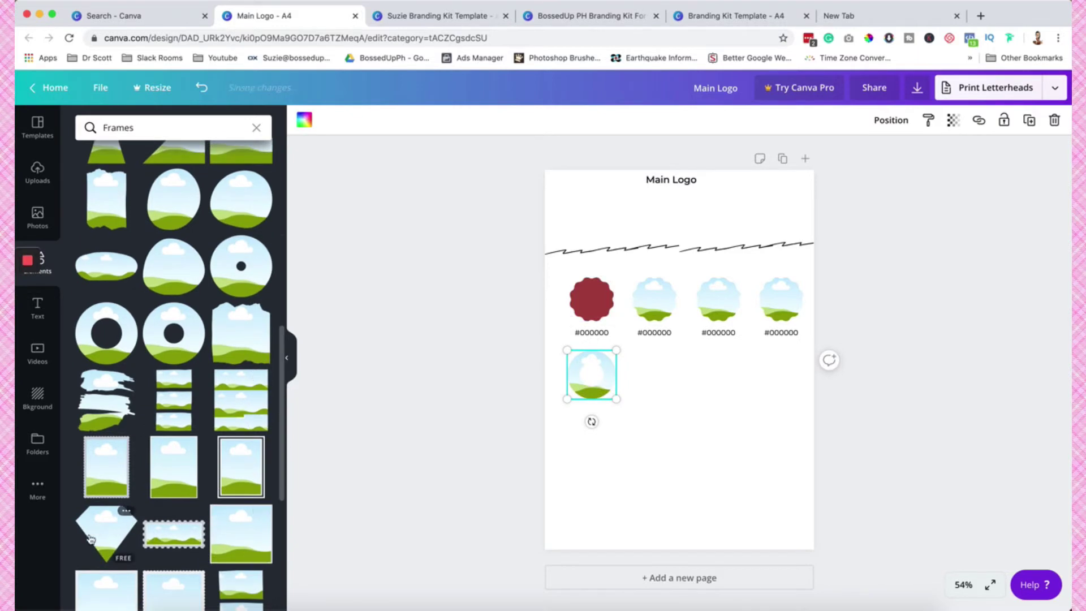
left_click(106, 531)
left_click_drag(753, 290, 666, 371)
left_click_drag(628, 405, 681, 400)
Examine the Branding Kit Template's Fonts, Patterns & Design, Mood Board, Avatar and Words or Phrases sections across its pages.
left_click(729, 16)
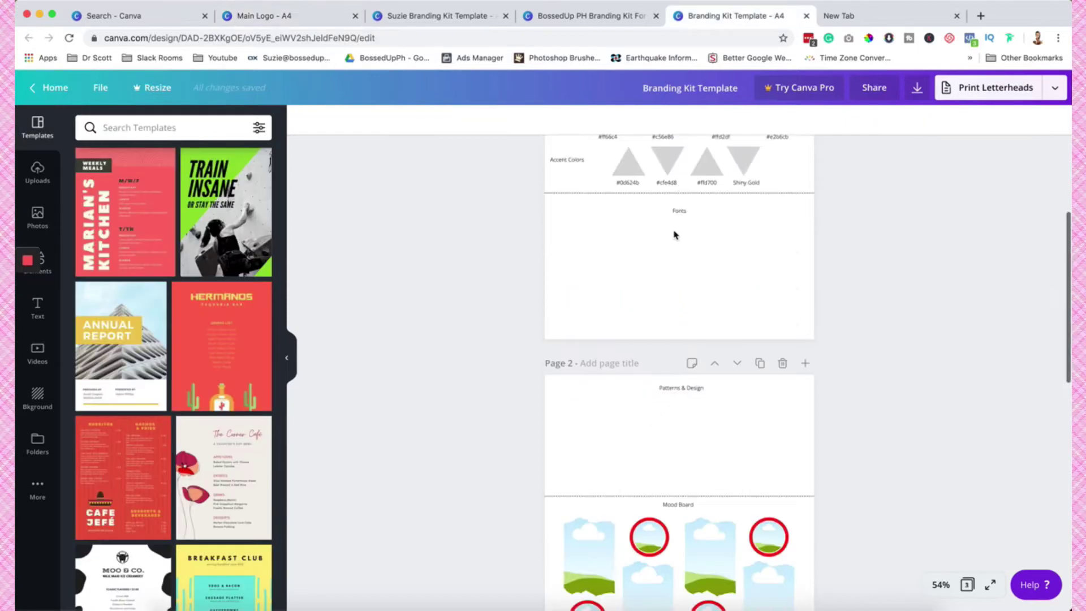
left_click(712, 195)
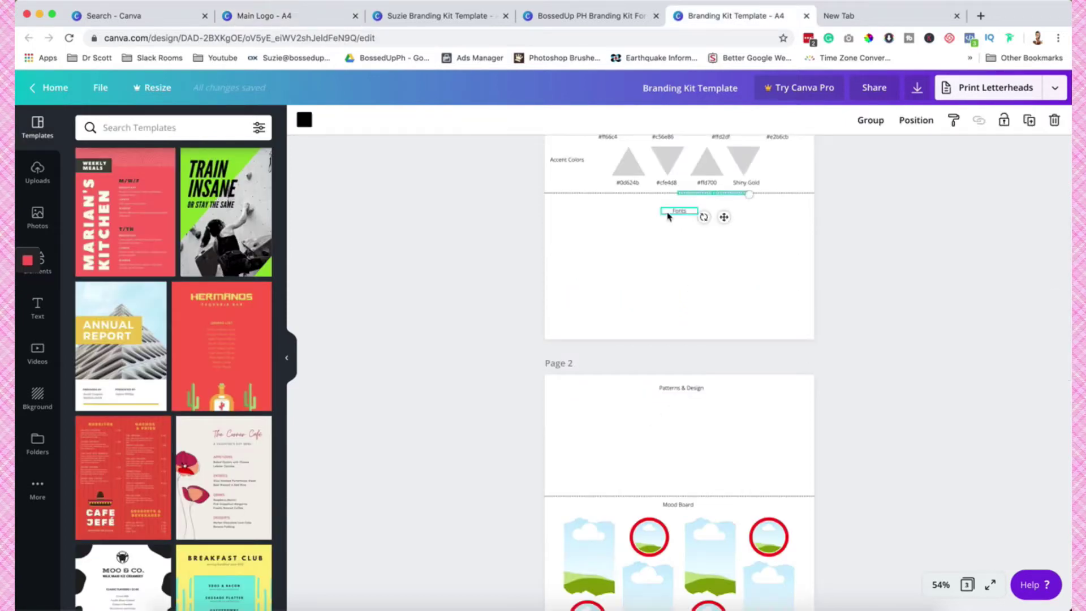
scroll(746, 425, "down", 4)
left_click_drag(553, 364, 741, 455)
scroll(740, 457, "down", 3)
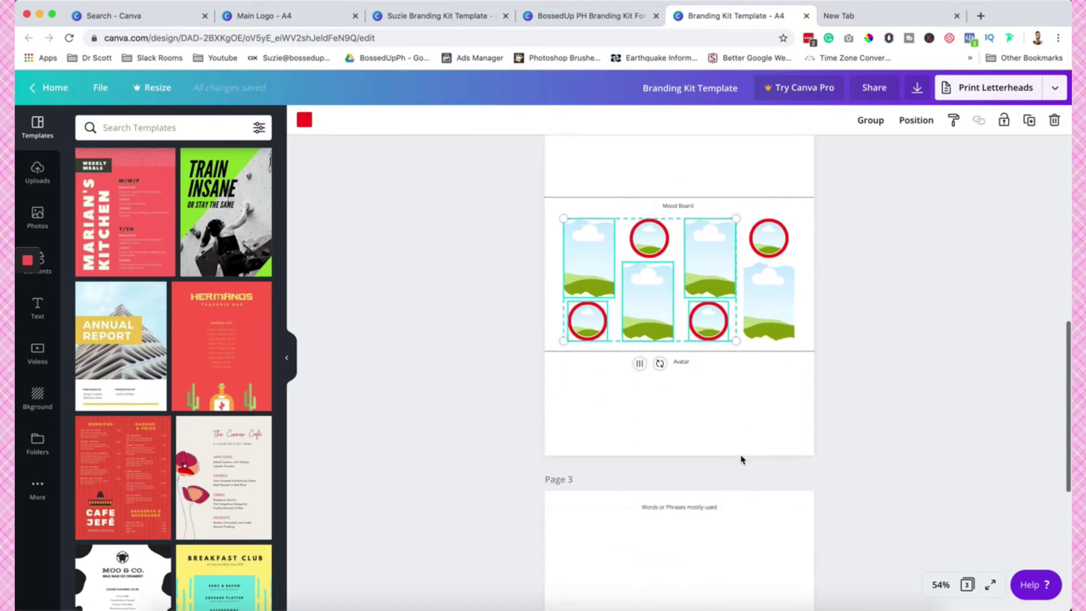
scroll(748, 435, "down", 4)
left_click(733, 429)
scroll(732, 428, "up", 10)
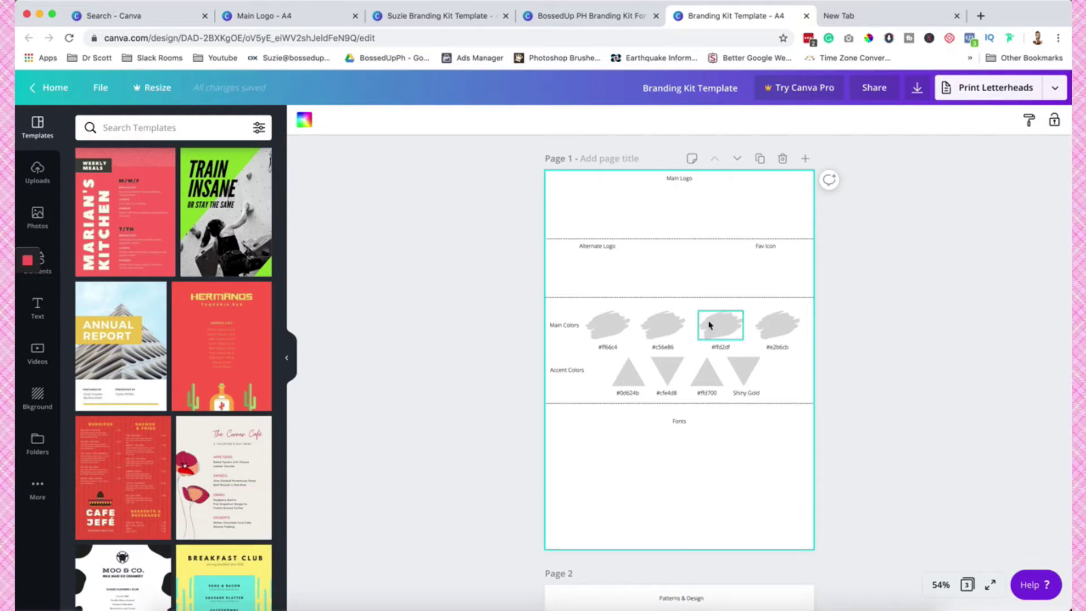
left_click(100, 88)
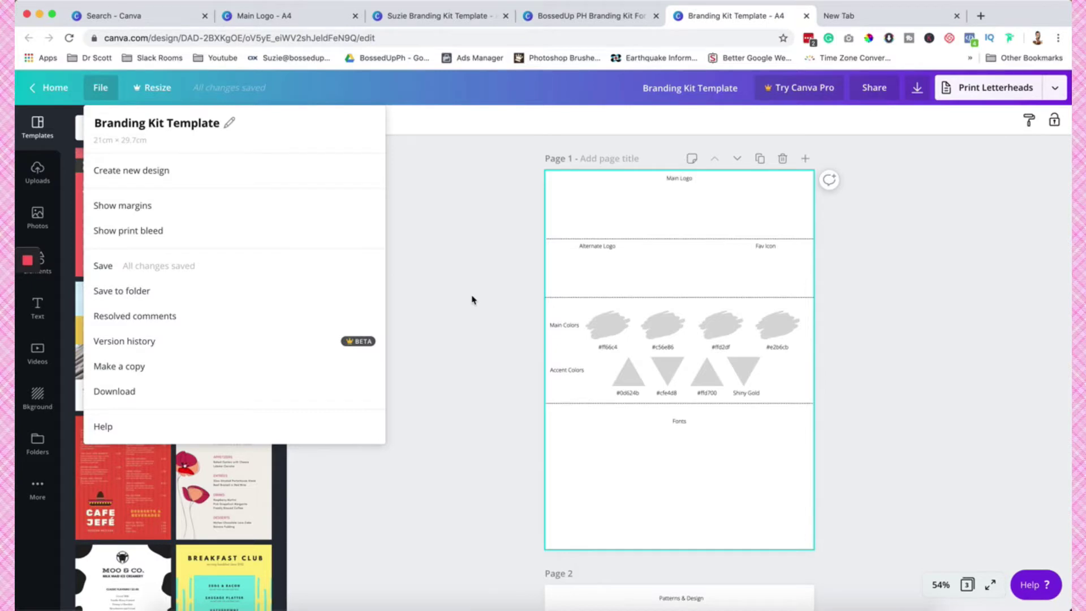
left_click(650, 327)
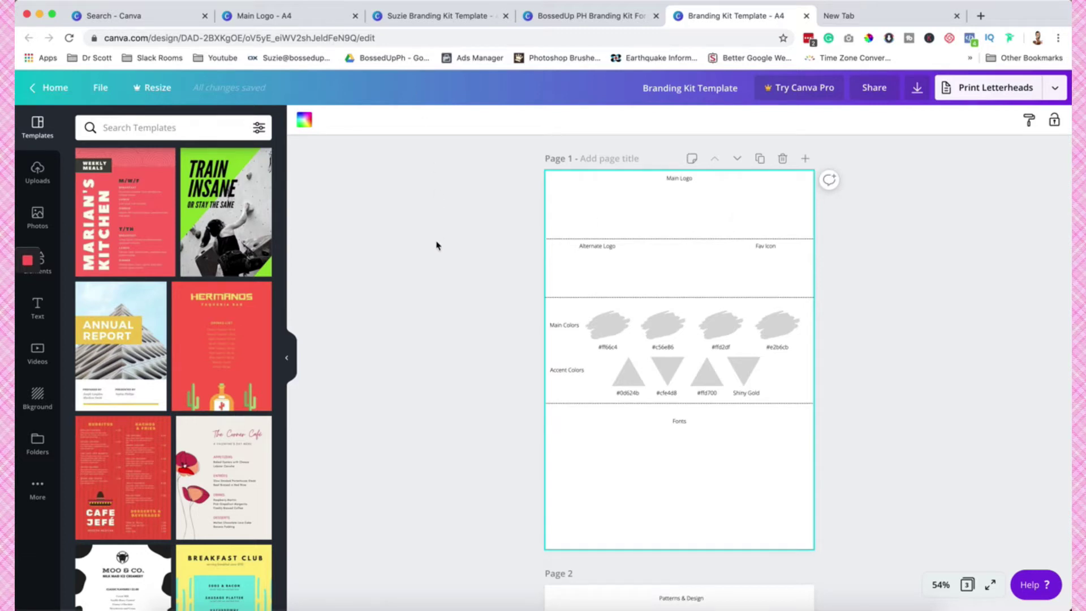
left_click(101, 88)
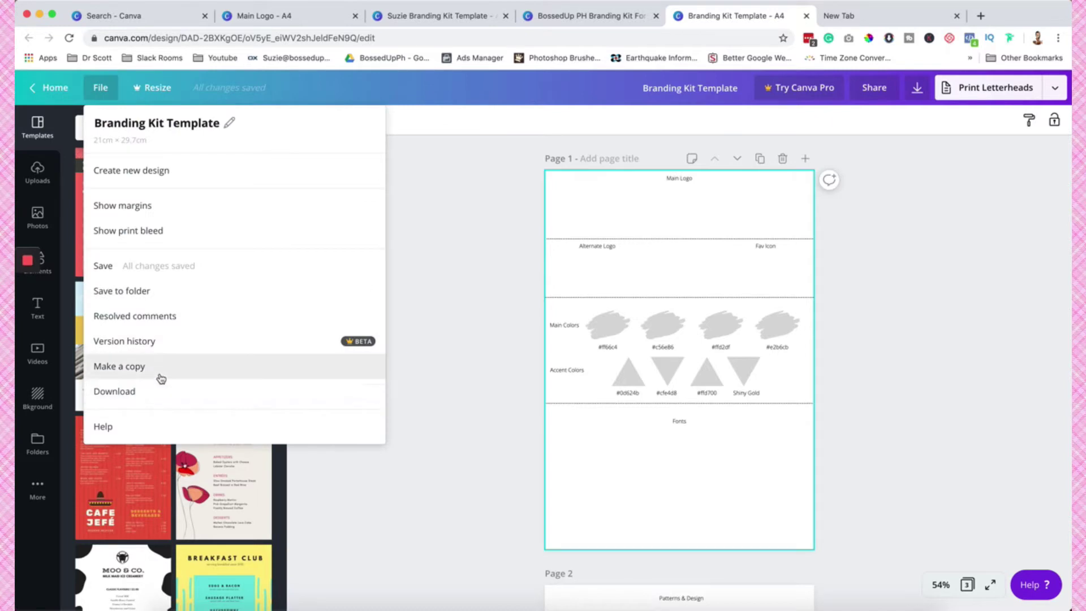
left_click(652, 88)
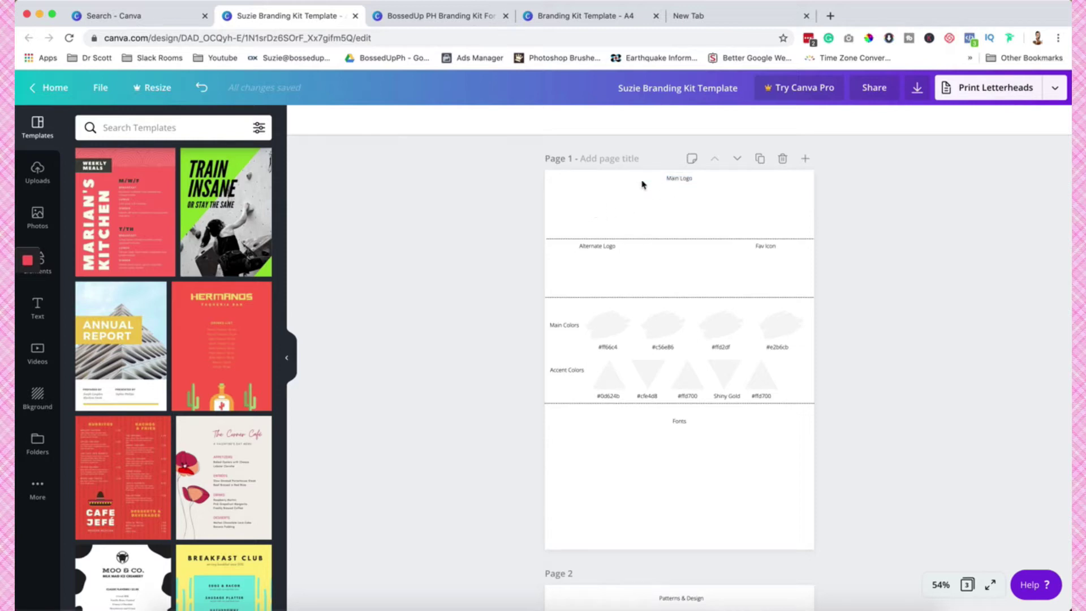
Look over the personalised branding kit template's Main Logo heading, main colour swatches and remaining pages.
left_click(689, 179)
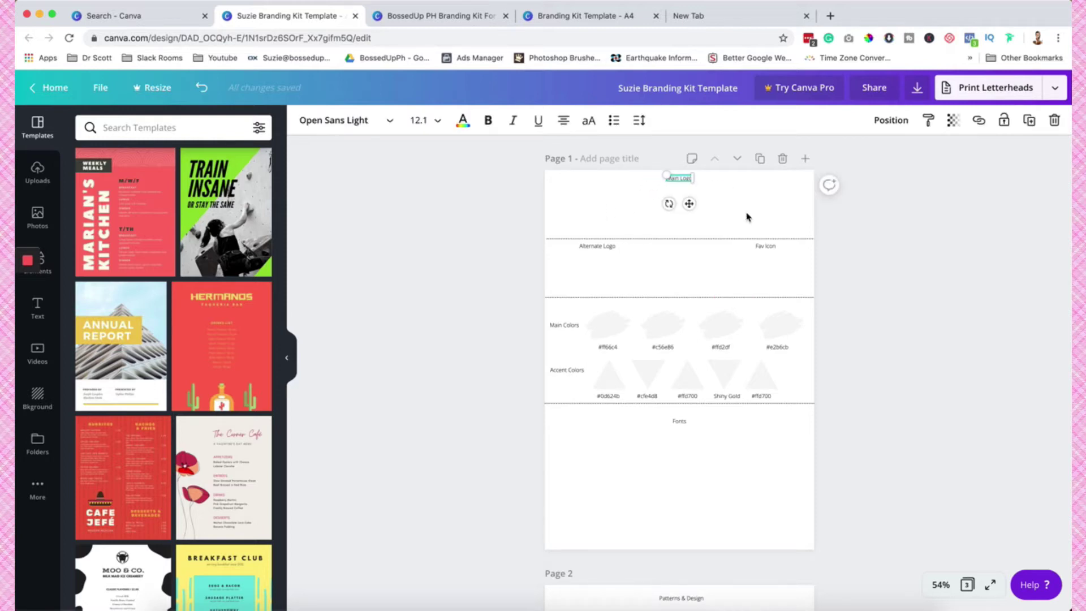
left_click(747, 217)
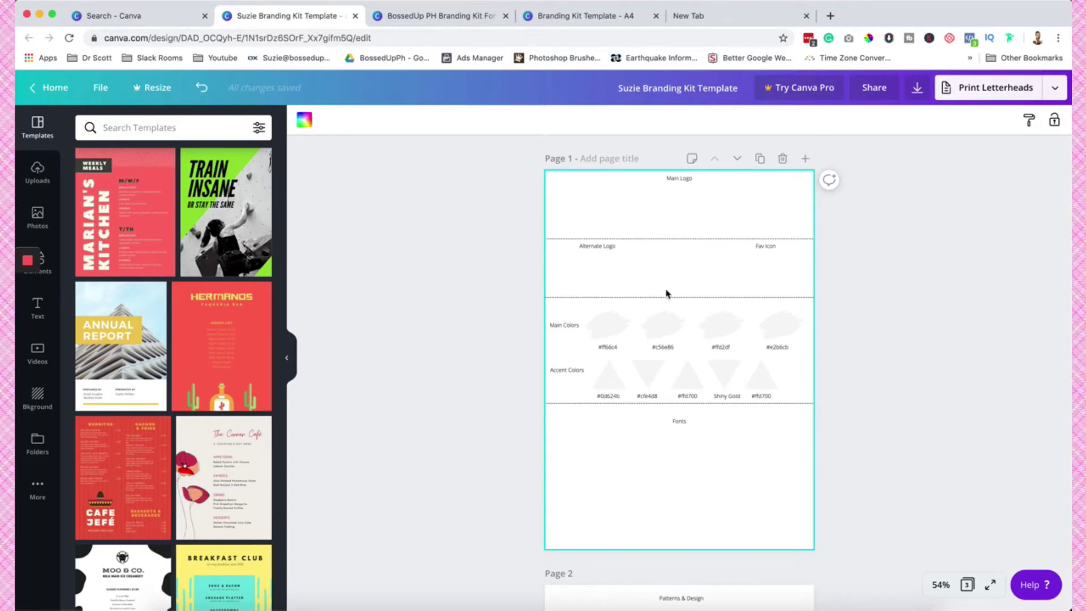
left_click(625, 337)
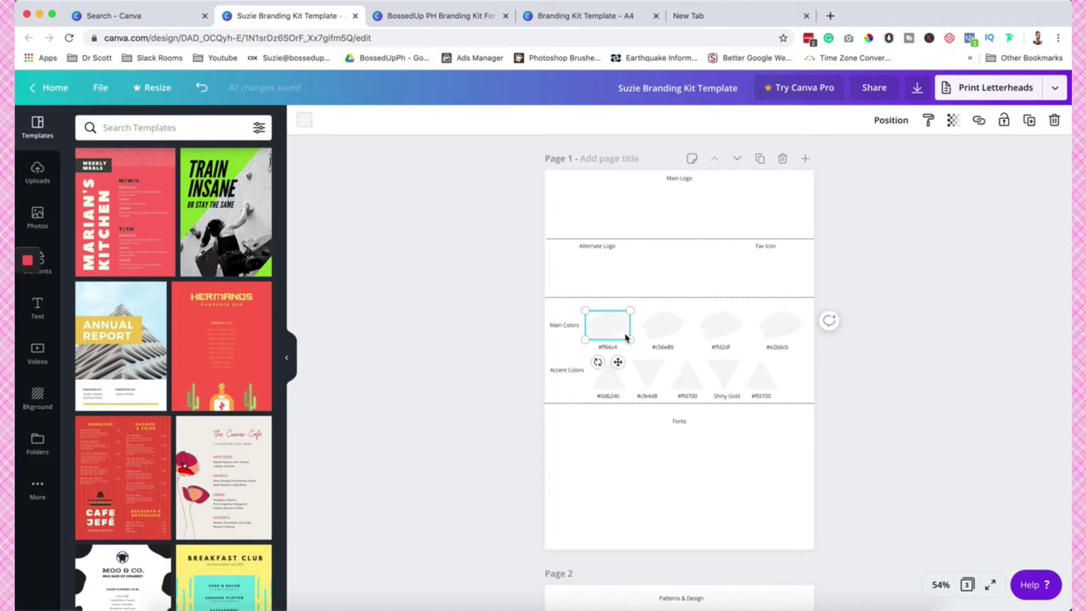
scroll(666, 459, "down", 10)
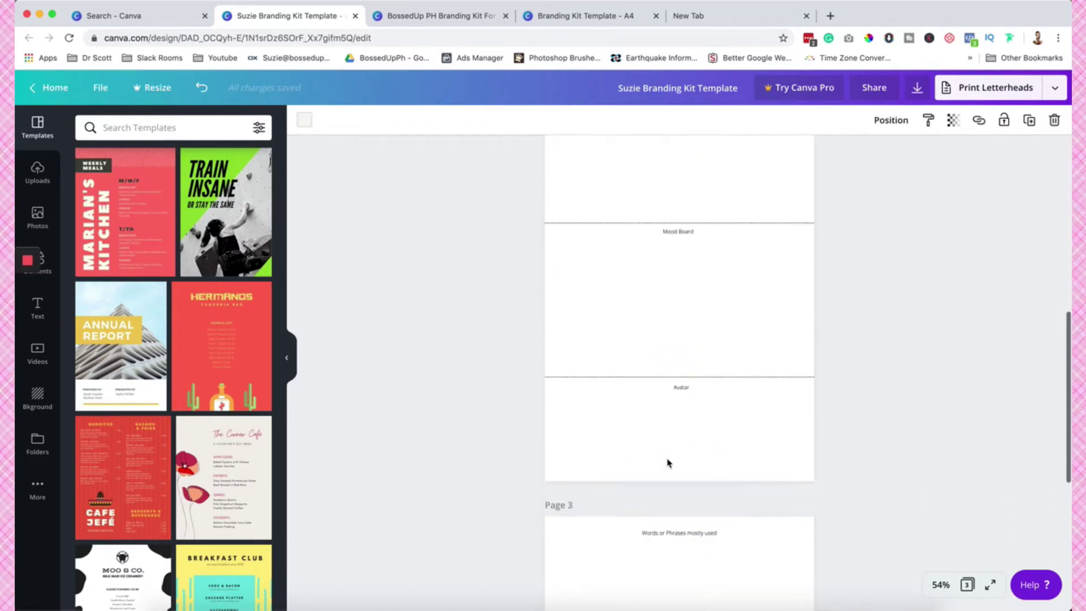
scroll(667, 461, "down", 5)
scroll(667, 461, "up", 15)
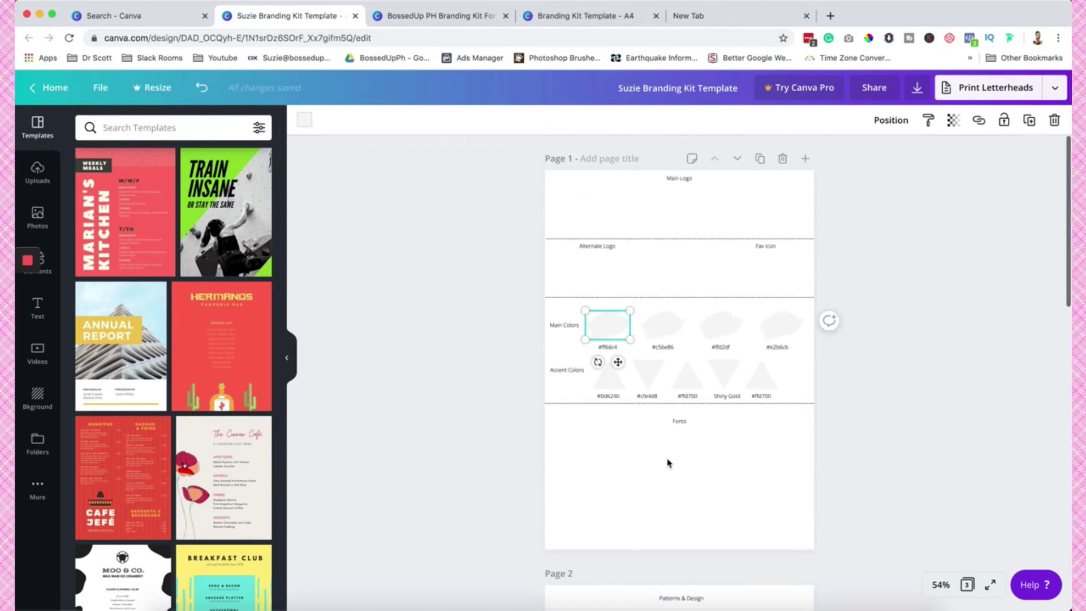
Switch to Pinterest and open the BossedUp PH mood board from the profile's boards.
left_click(723, 20)
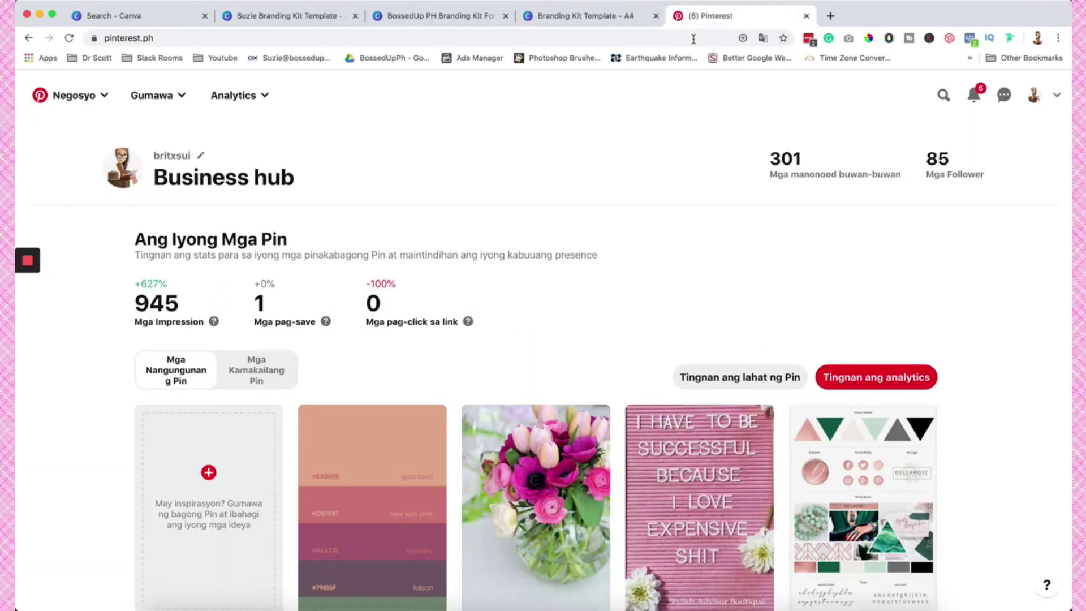
left_click(1042, 104)
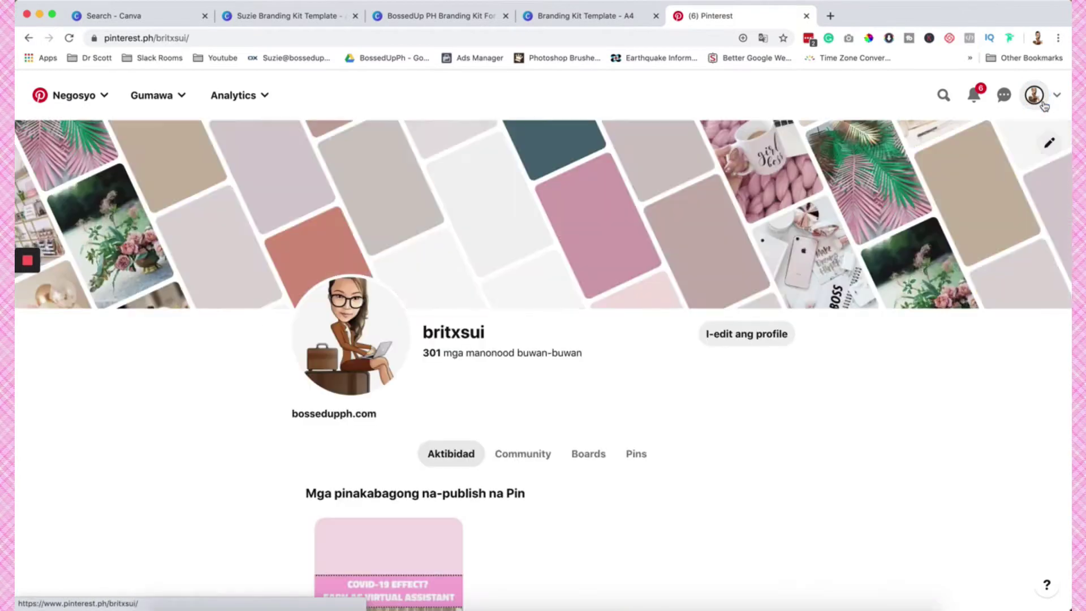
scroll(616, 526, "down", 5)
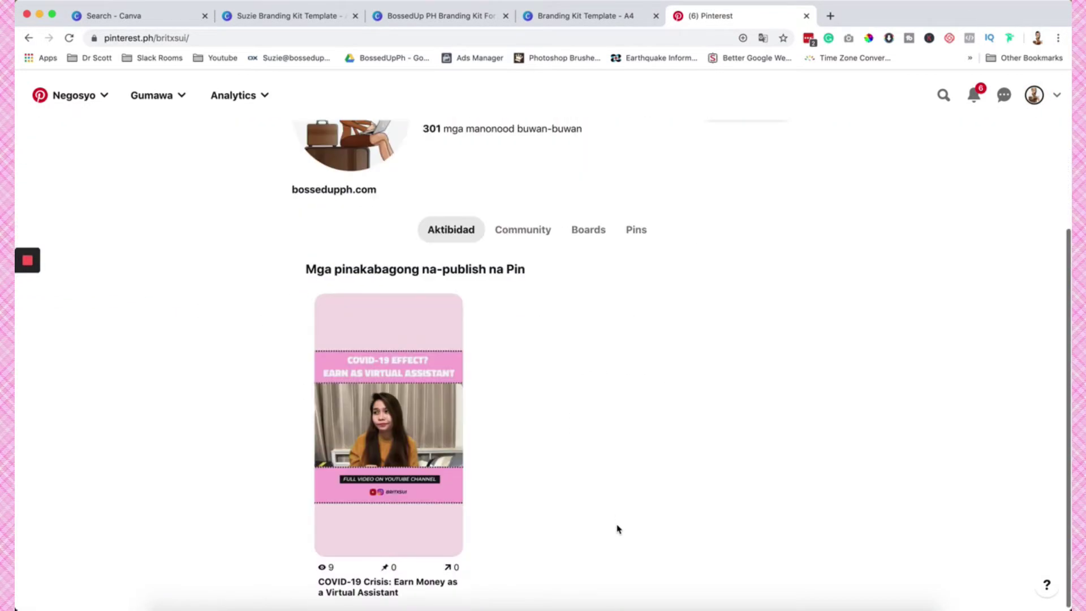
left_click(598, 232)
scroll(322, 421, "down", 5)
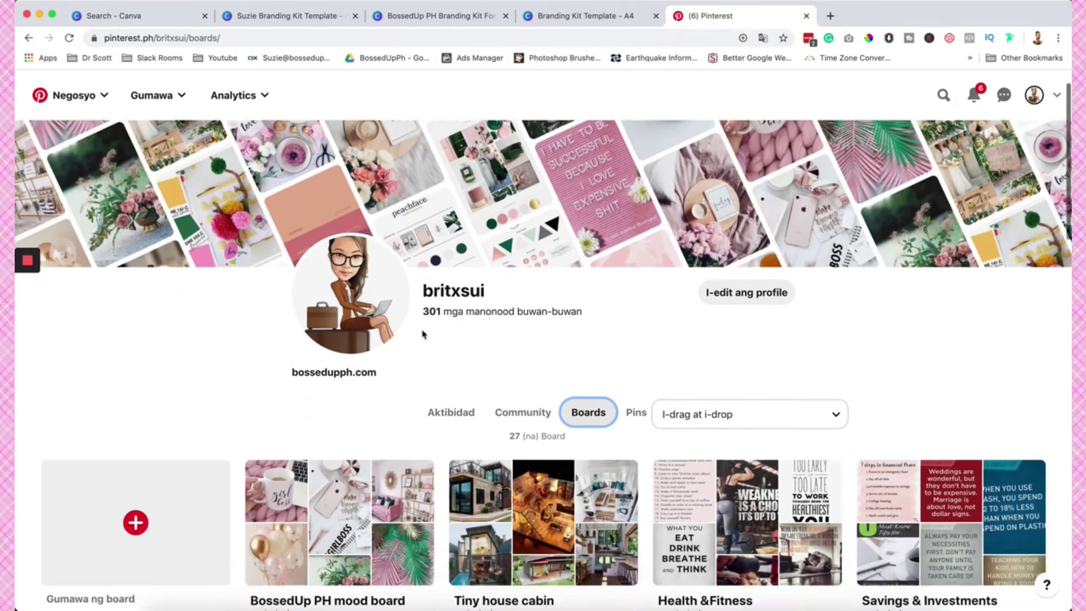
left_click(323, 421)
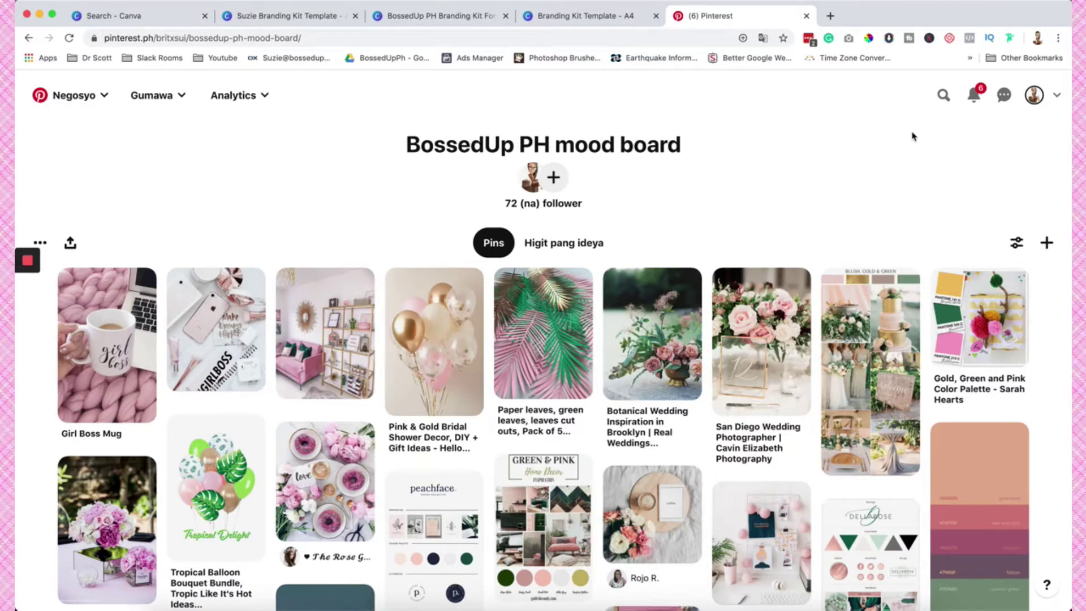
Return to the profile's boards and browse through the full list of existing boards.
left_click(1039, 96)
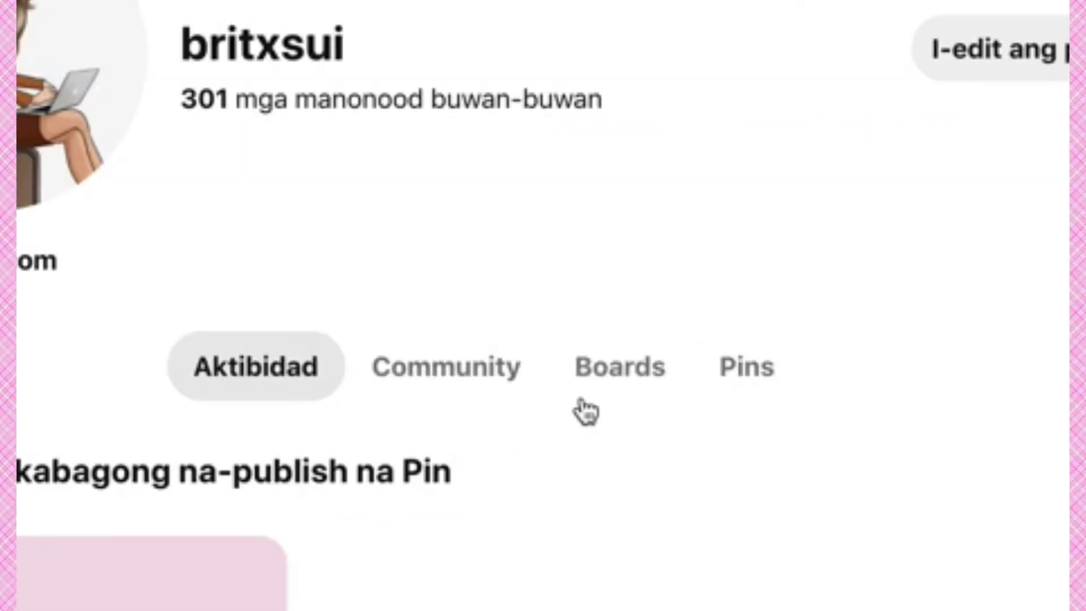
left_click(598, 390)
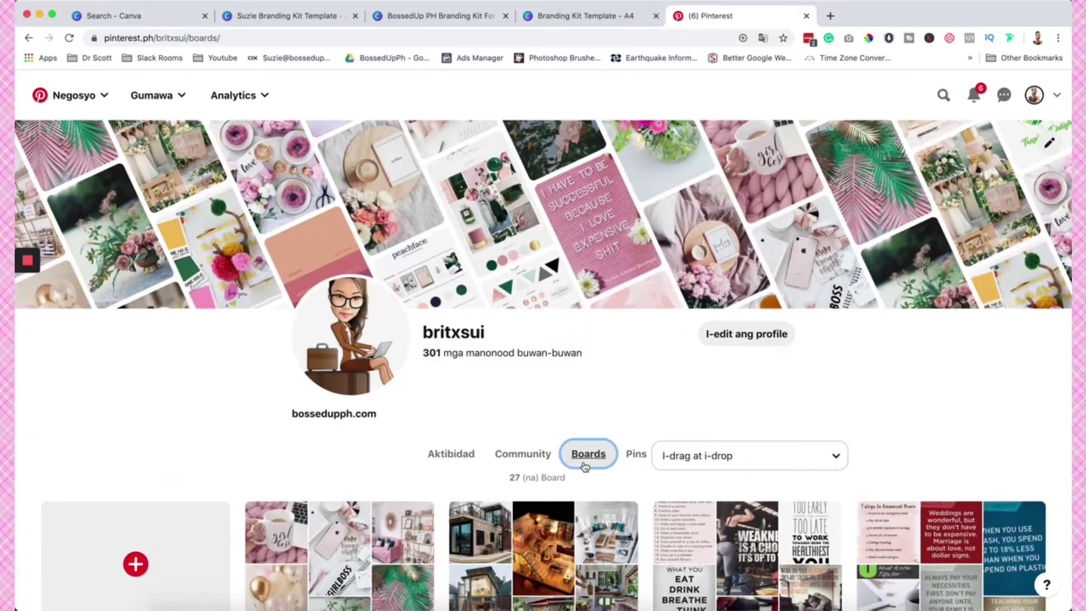
scroll(585, 466, "down", 4)
scroll(585, 466, "down", 10)
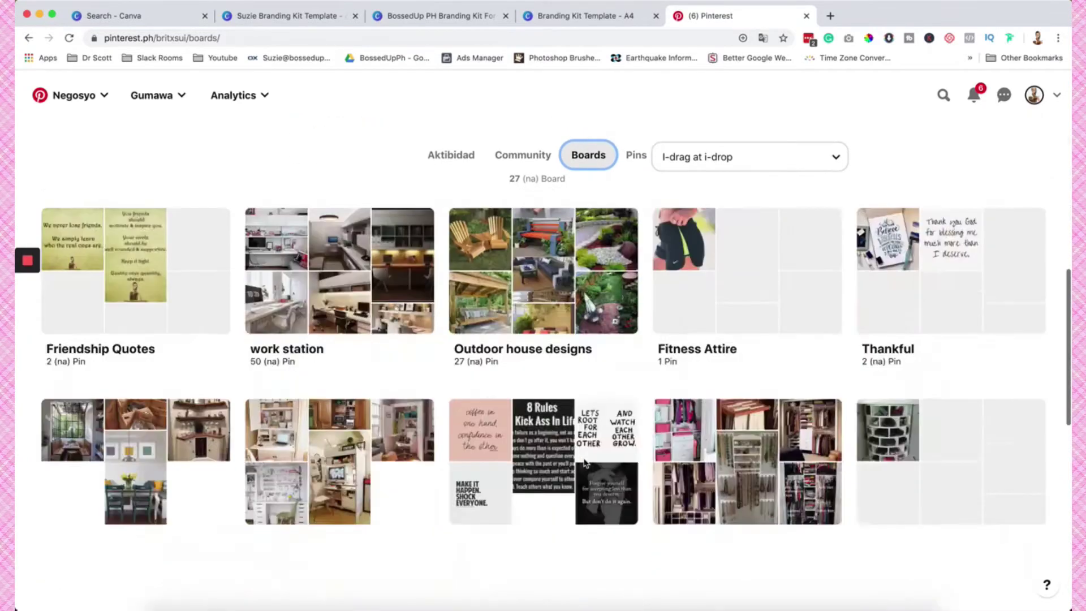
scroll(584, 463, "up", 12)
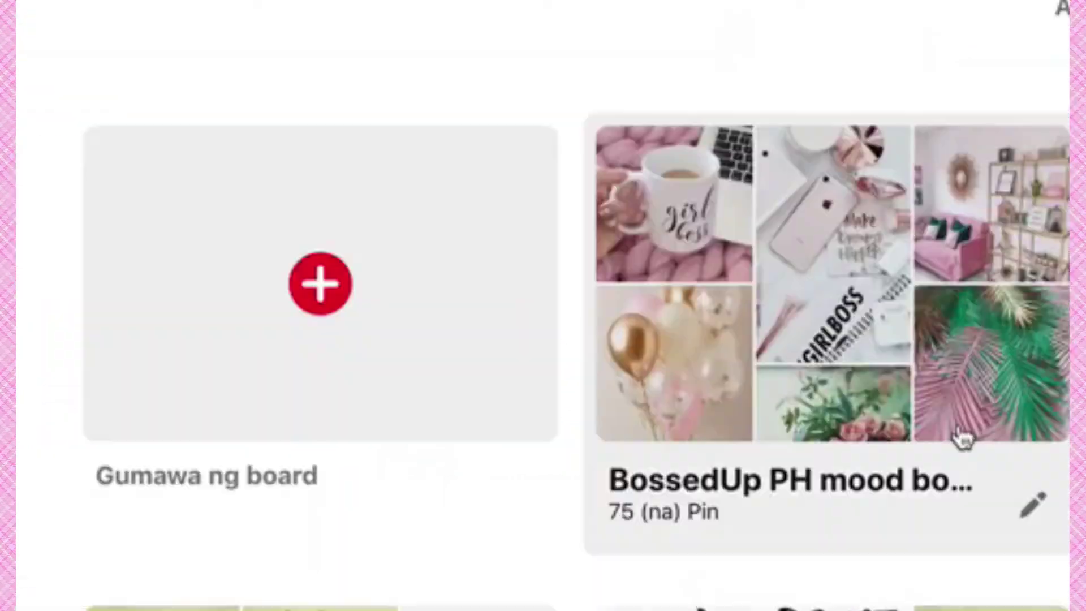
left_click(139, 499)
left_click(446, 284)
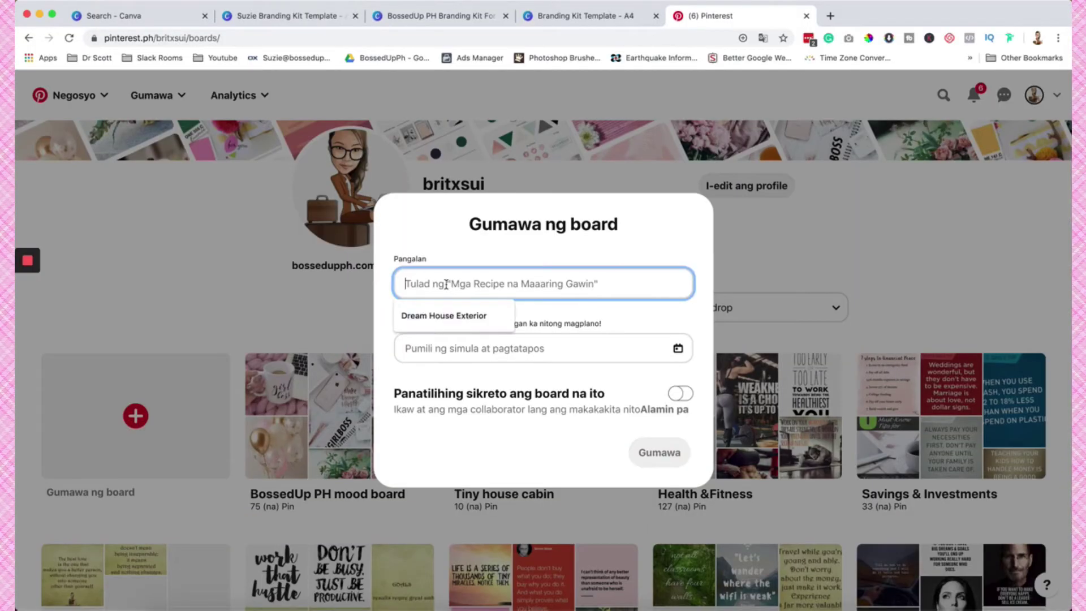
left_click(454, 315)
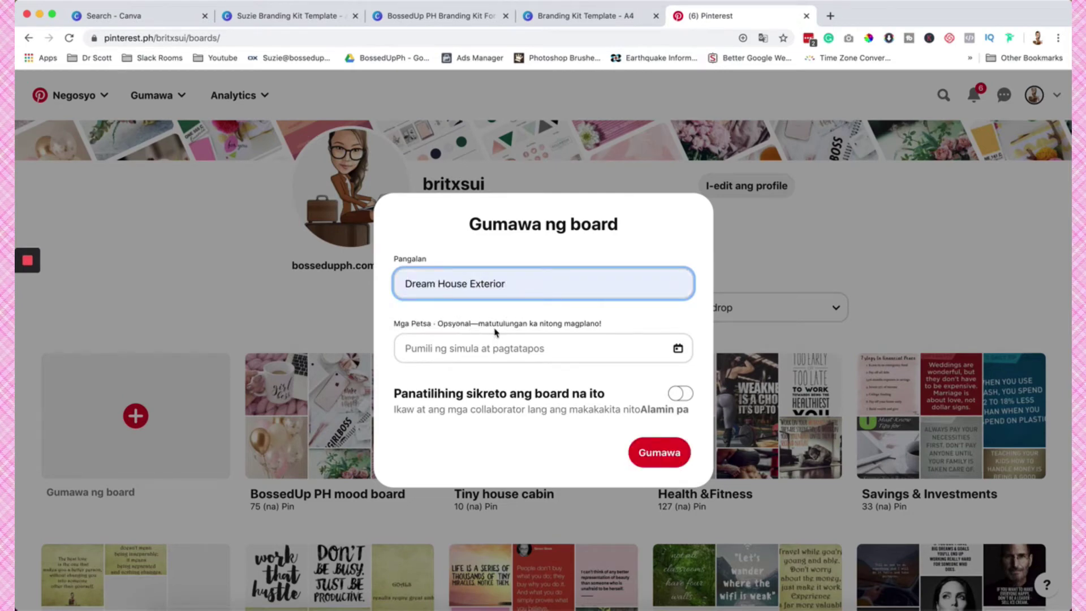
left_click_drag(519, 286, 326, 272)
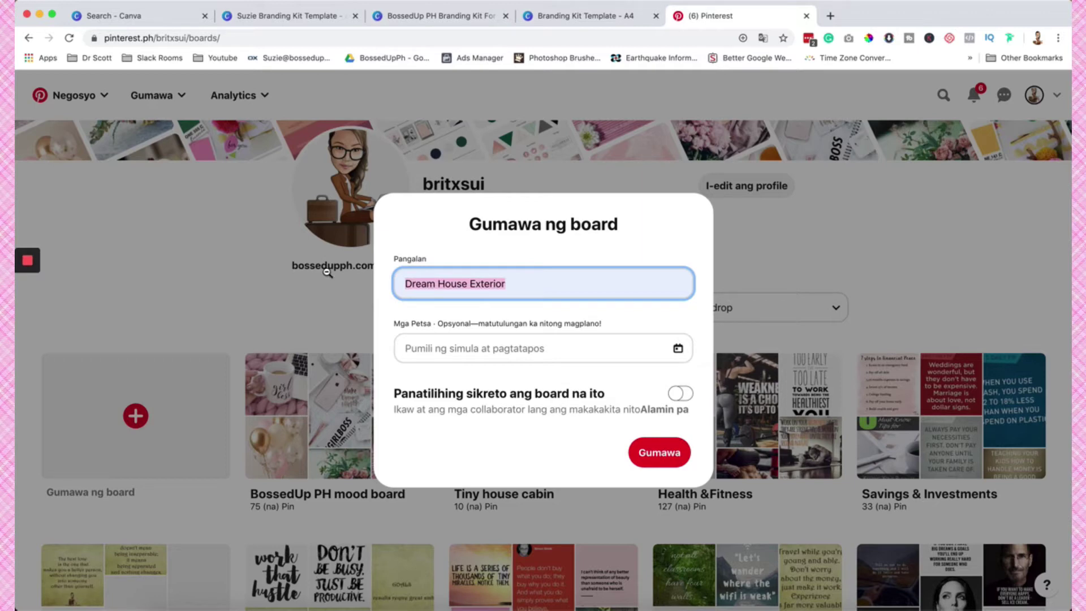
type("Suzie")
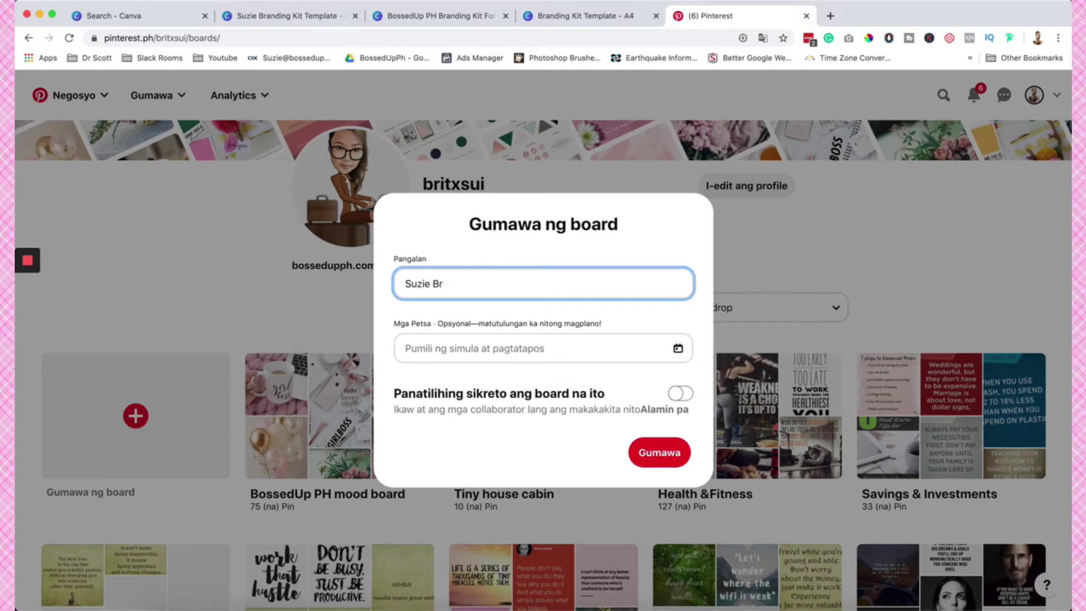
type("Mood Board for Branding")
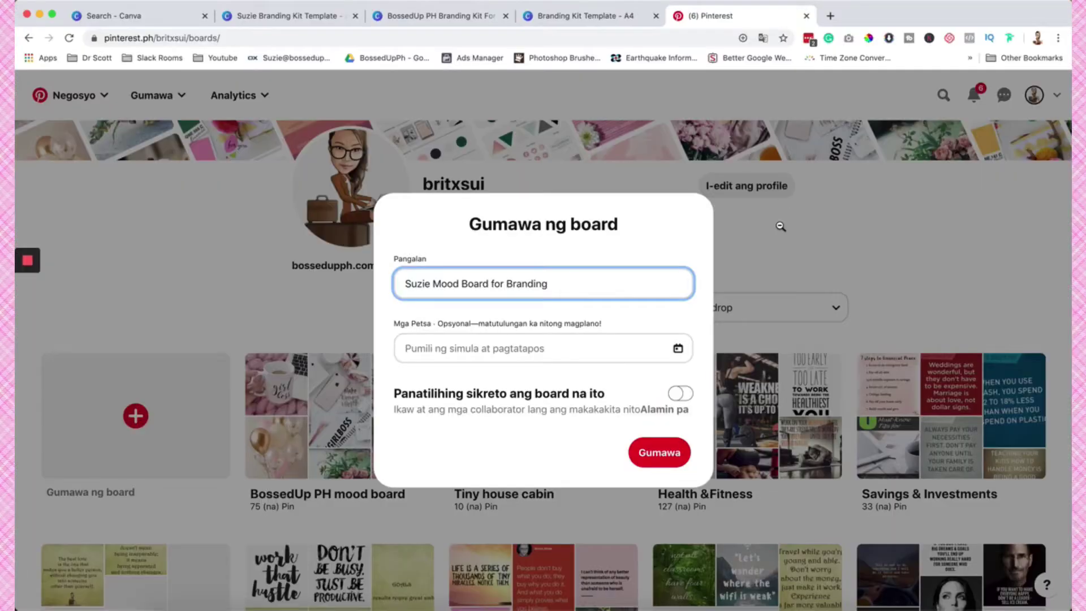
left_click(781, 231)
Open the BossedUp PH mood board and look through its saved pins for colours and style.
left_click(369, 461)
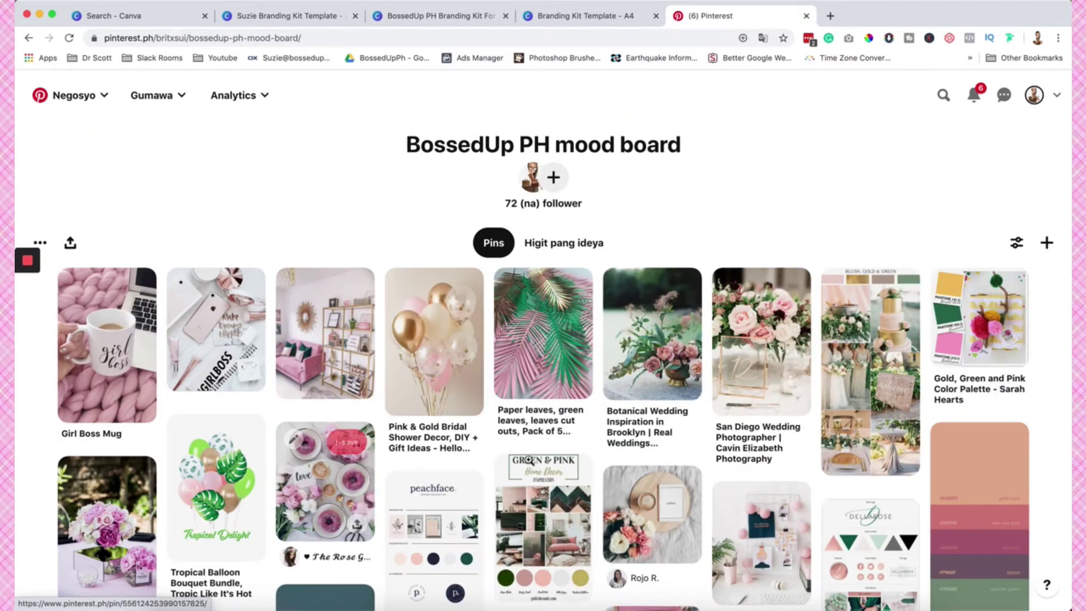
scroll(529, 460, "down", 10)
scroll(528, 460, "up", 2)
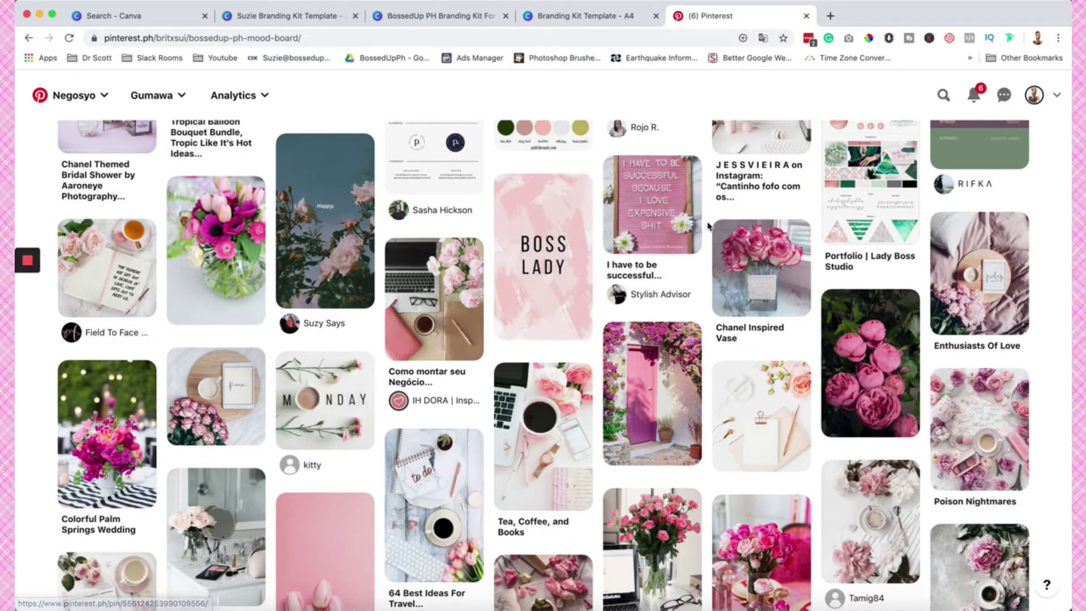
scroll(758, 399, "down", 4)
scroll(758, 399, "down", 10)
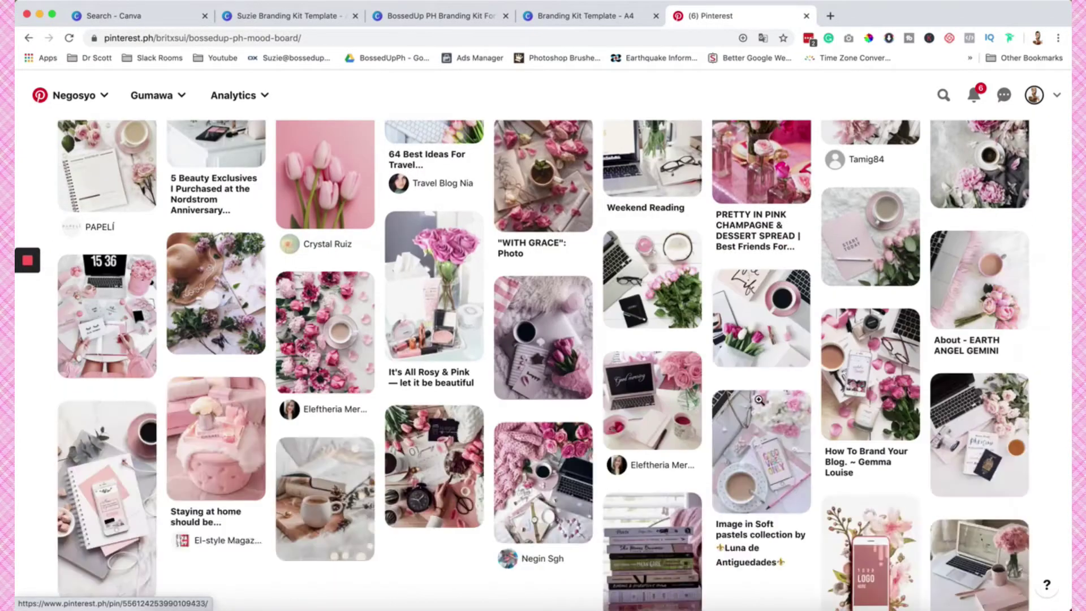
scroll(758, 399, "up", 15)
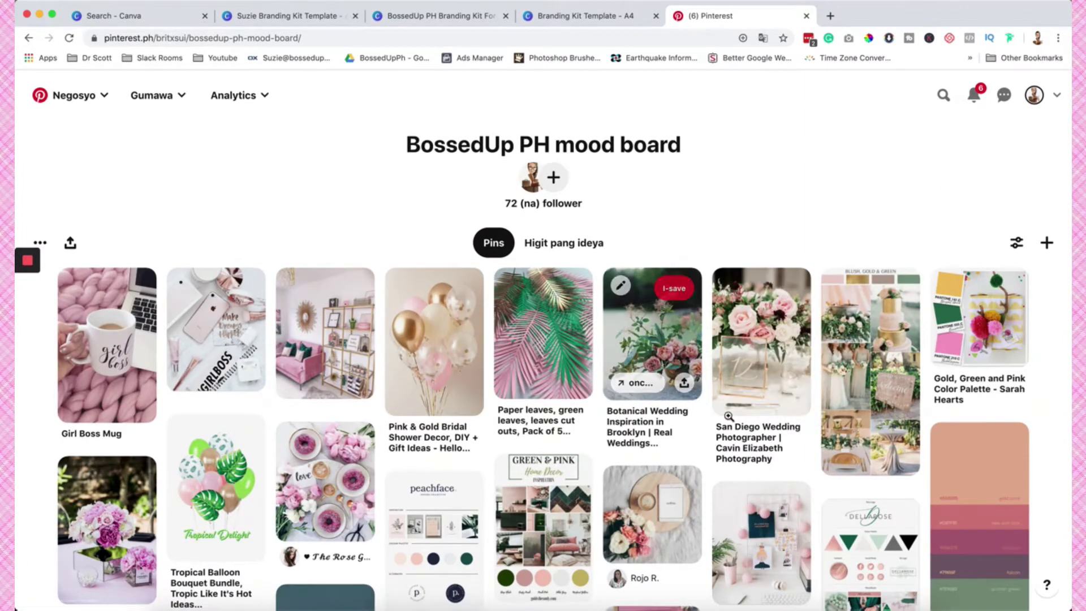
scroll(728, 416, "down", 1)
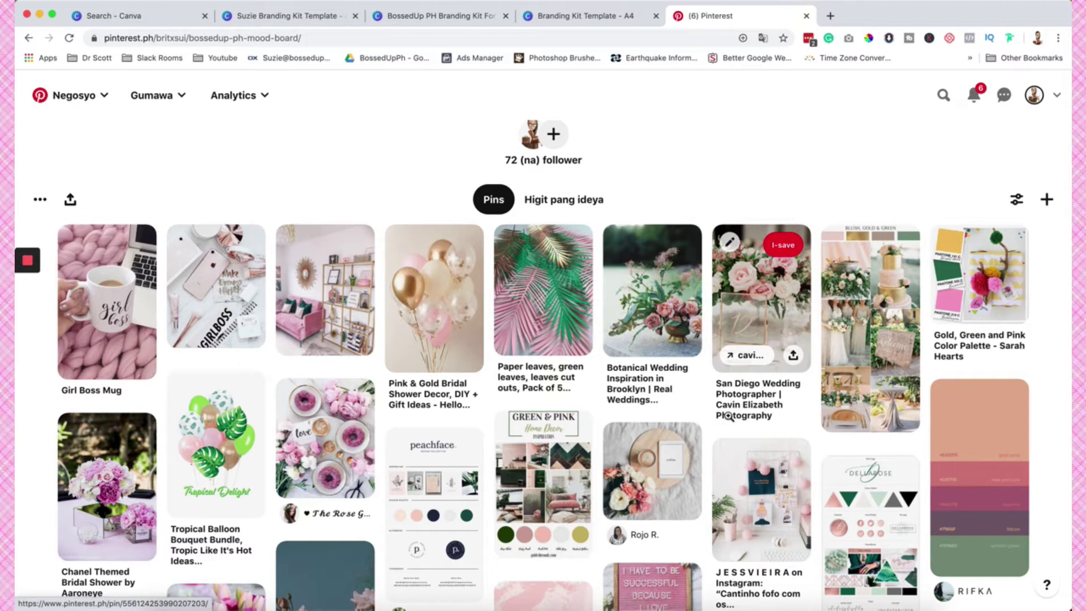
scroll(728, 416, "down", 5)
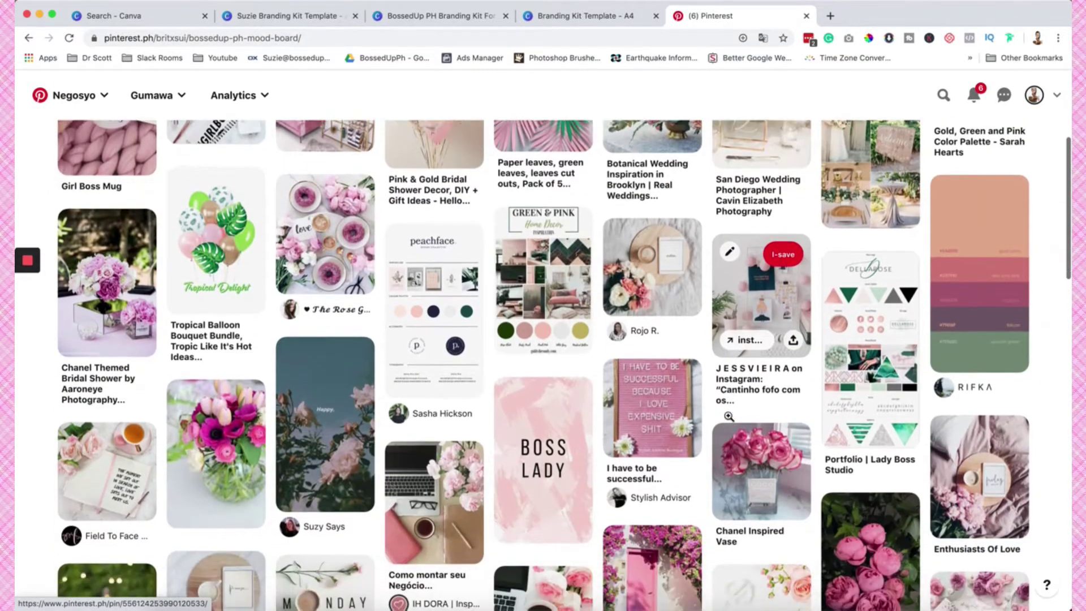
scroll(729, 416, "down", 2)
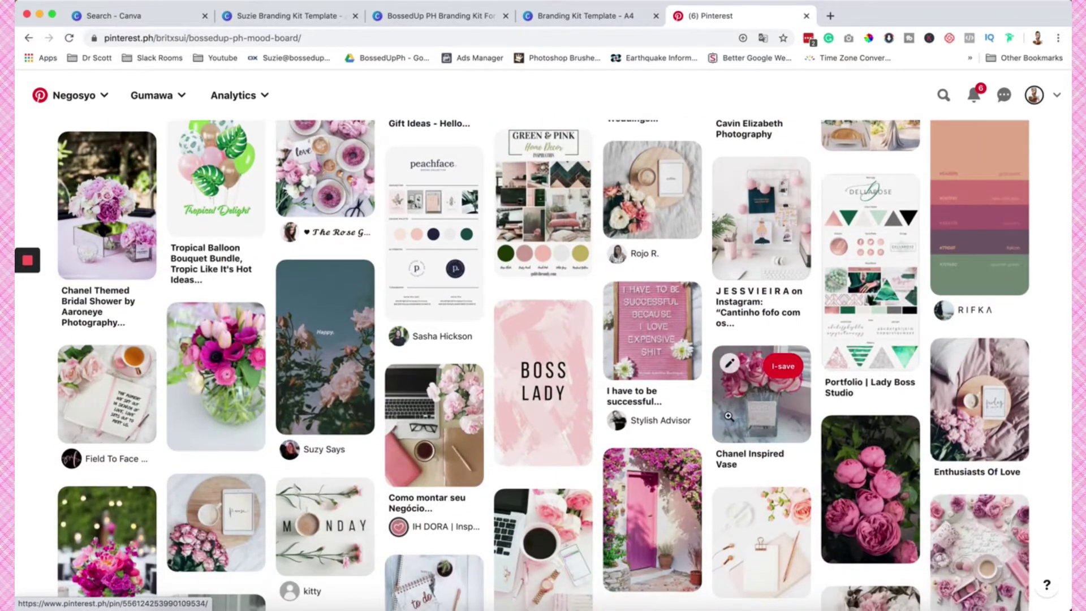
scroll(728, 416, "up", 5)
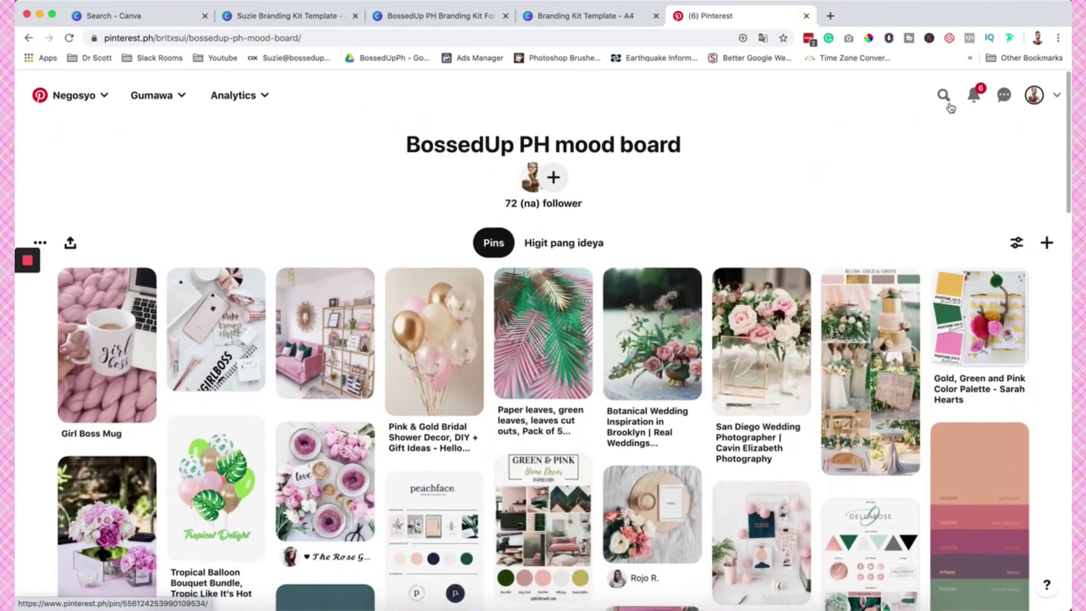
Search Pinterest for bossbabe and browse the resulting pins for branding inspiration.
left_click(949, 103)
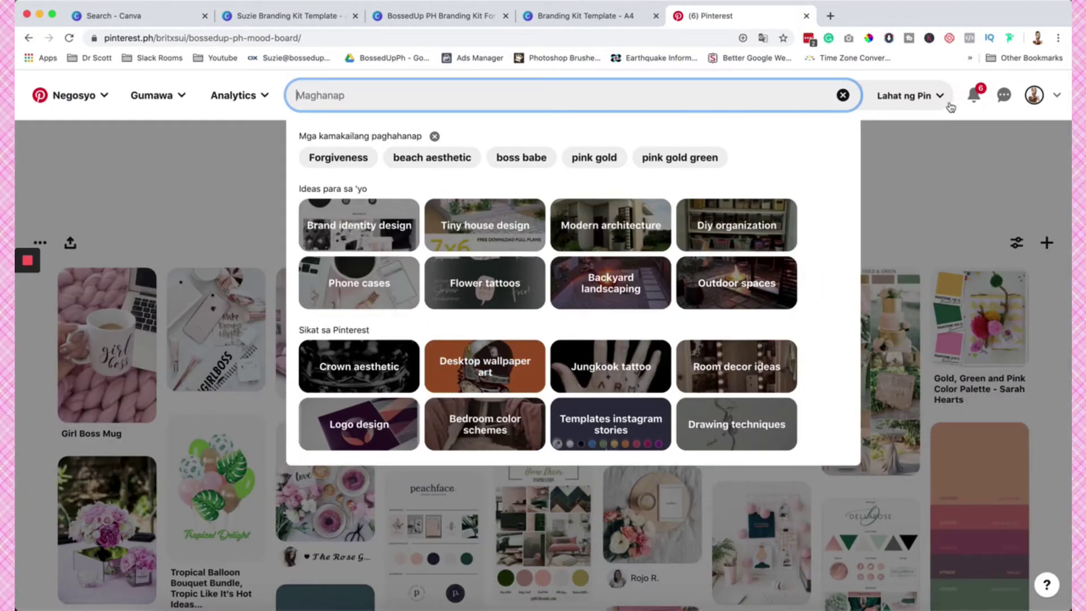
type("l")
key("BackSpace")
type("bossbabe")
key("Return")
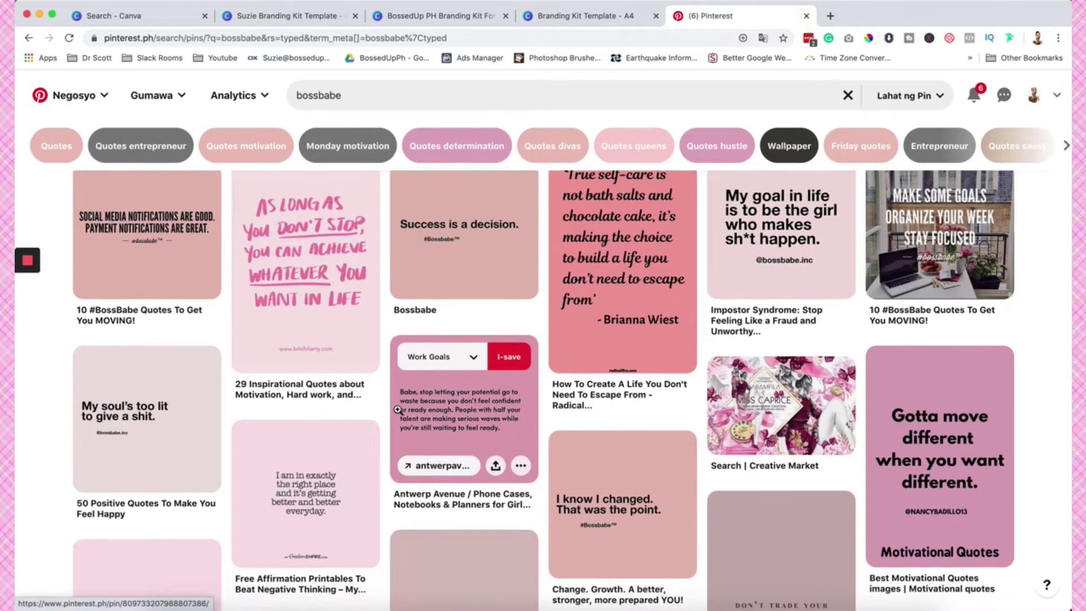
scroll(398, 409, "down", 6)
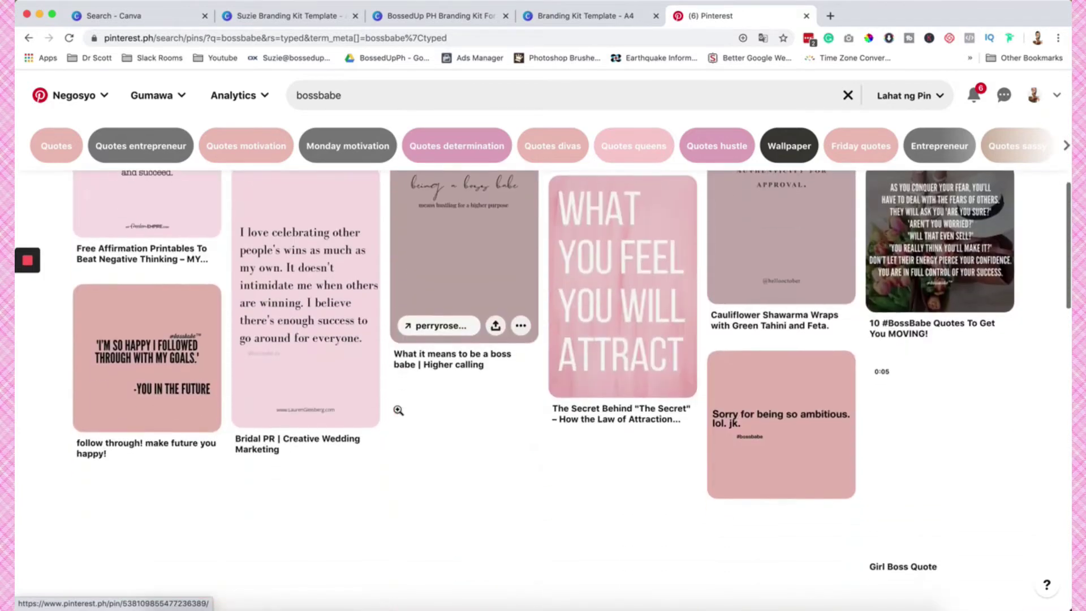
scroll(398, 409, "down", 4)
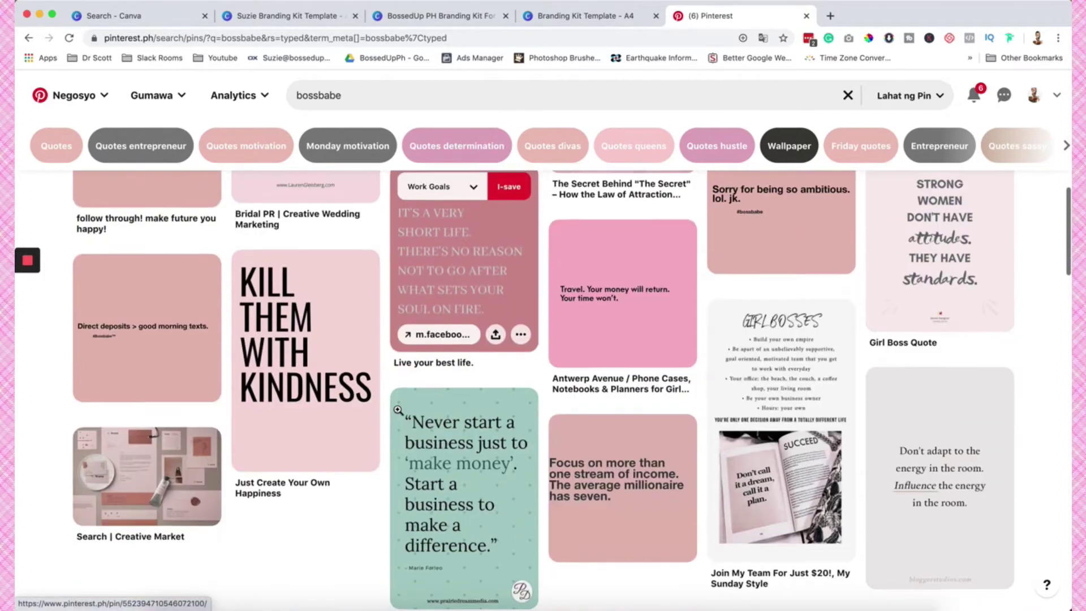
scroll(398, 409, "down", 5)
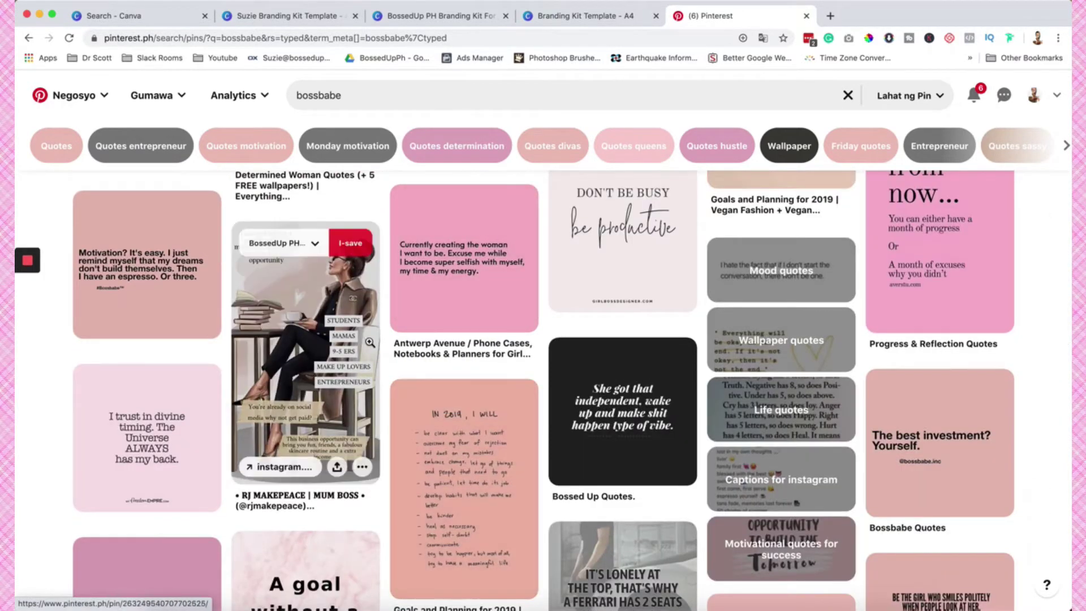
Search for boss babe aesthetic and save the photo of hands typing on a laptop to the BossedUp PH mood board.
scroll(367, 343, "down", 5)
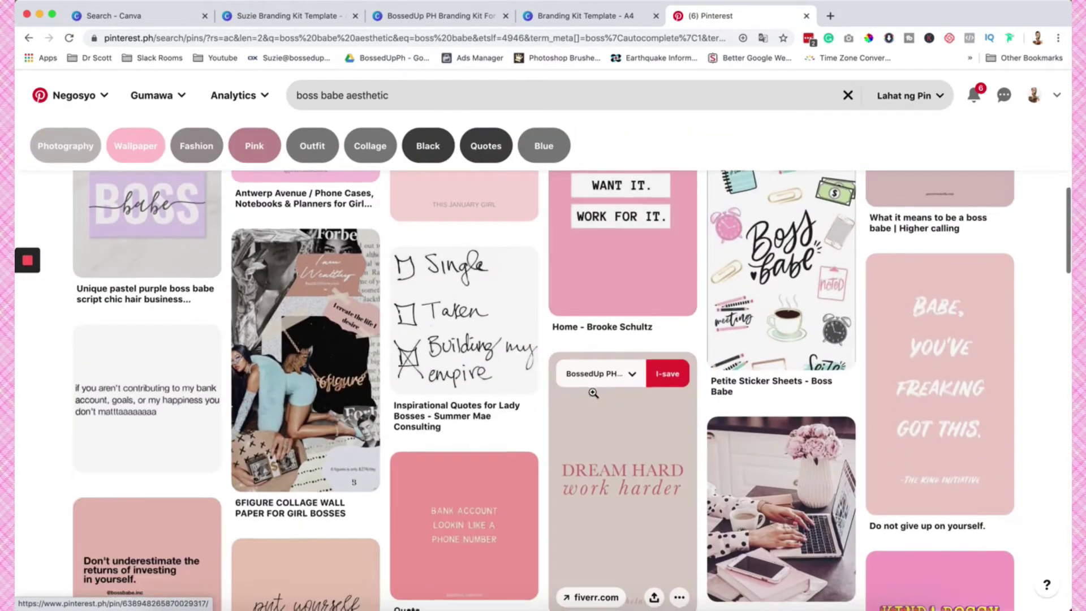
scroll(592, 392, "down", 5)
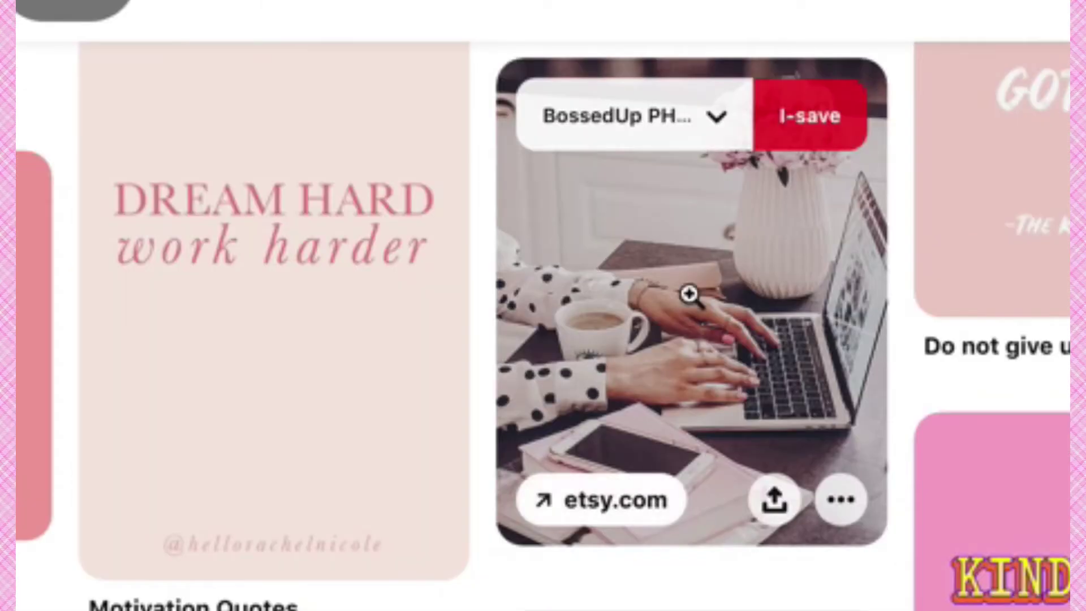
left_click(789, 205)
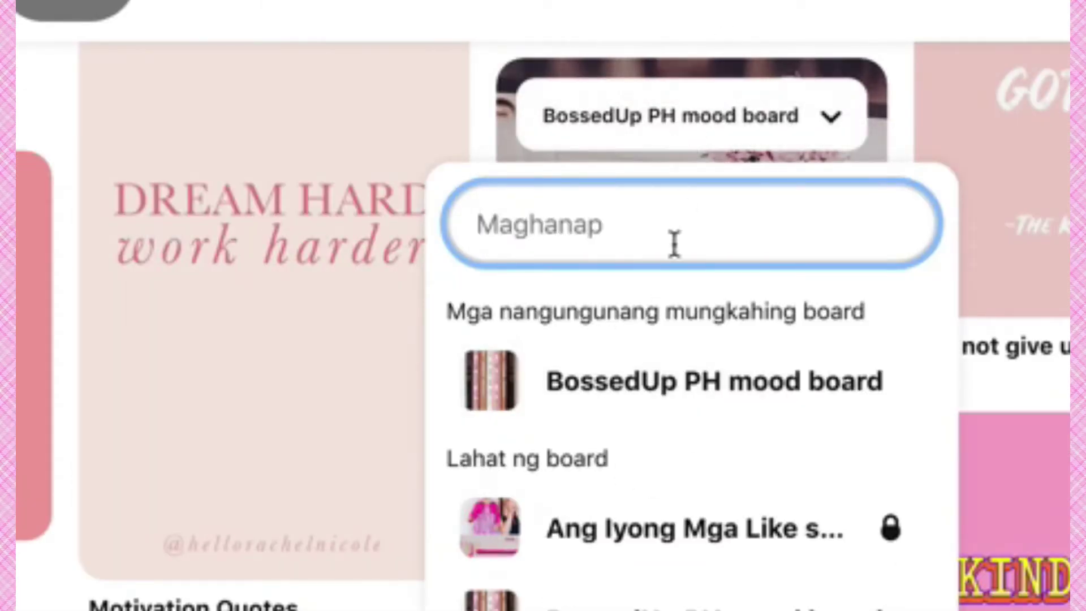
left_click(636, 408)
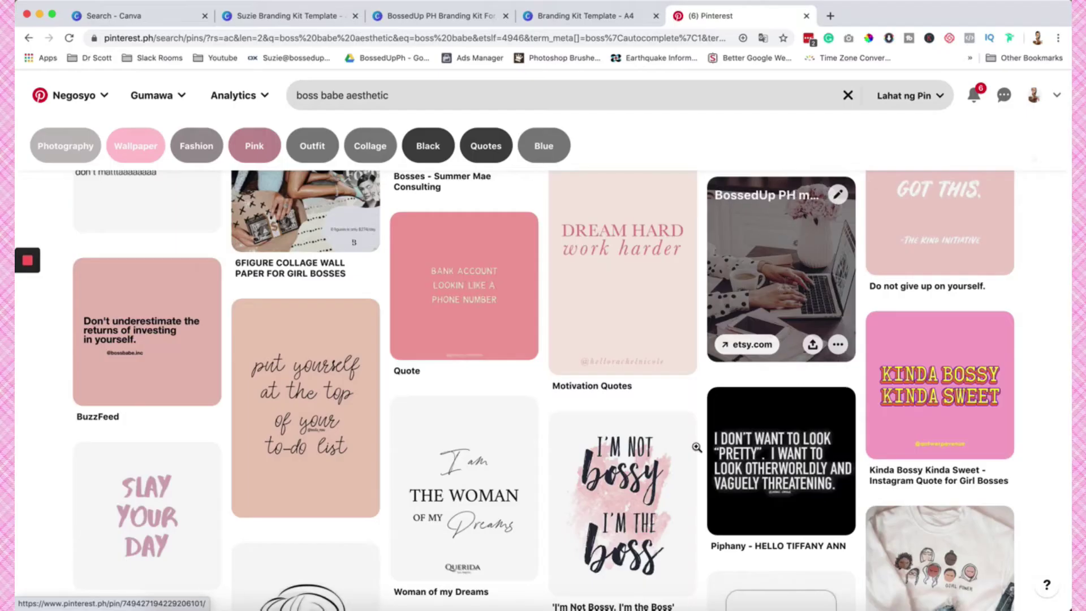
Save the pink "Be the CEO" sign pin and the Boss Babe Gold and Blush Pink Lacquered Tray pin to the BossedUp PH mood board.
scroll(690, 452, "down", 5)
scroll(691, 453, "down", 5)
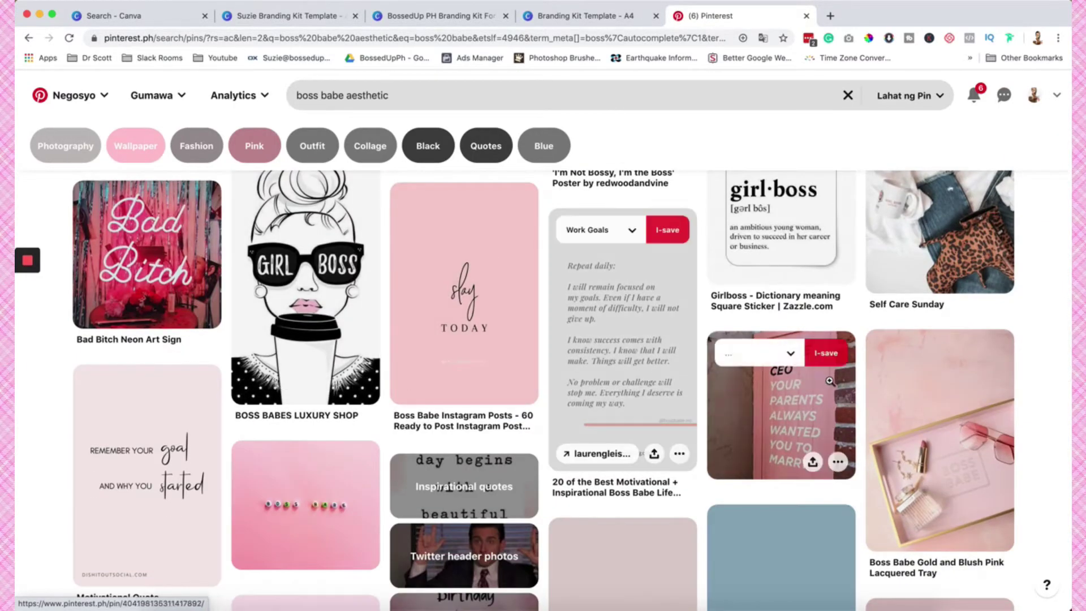
left_click(823, 357)
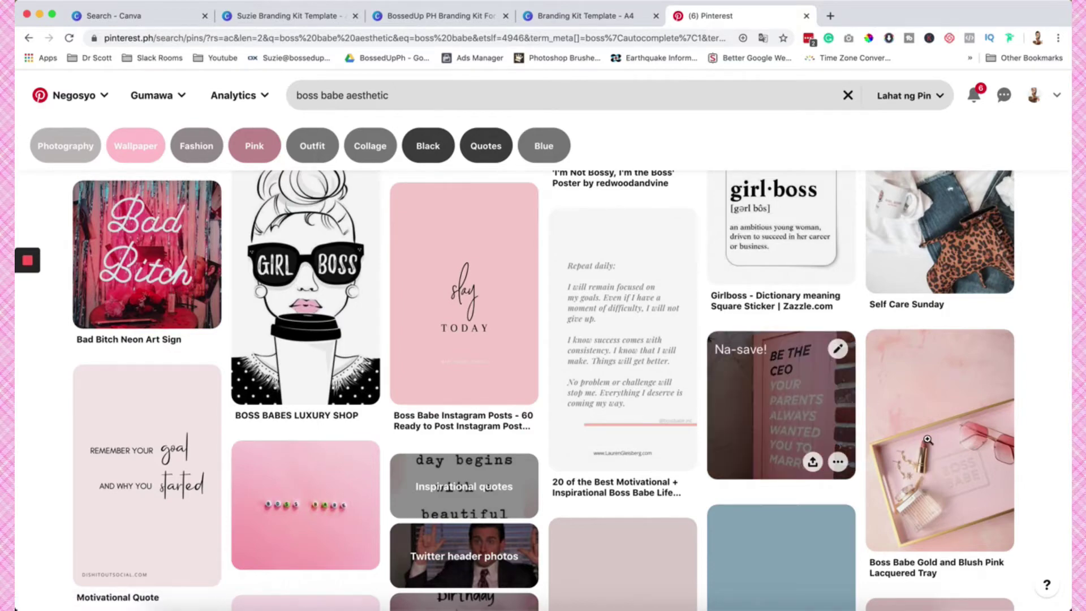
left_click(988, 347)
scroll(673, 379, "down", 5)
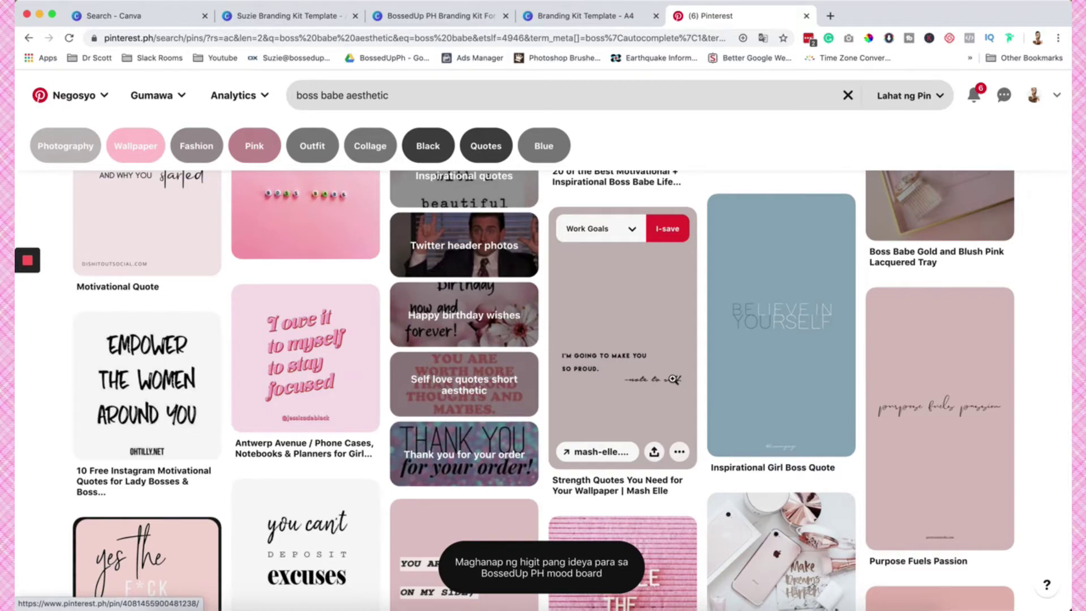
Replace the search with the brand colours pink green gold and run it.
scroll(673, 379, "down", 6)
left_click(406, 95)
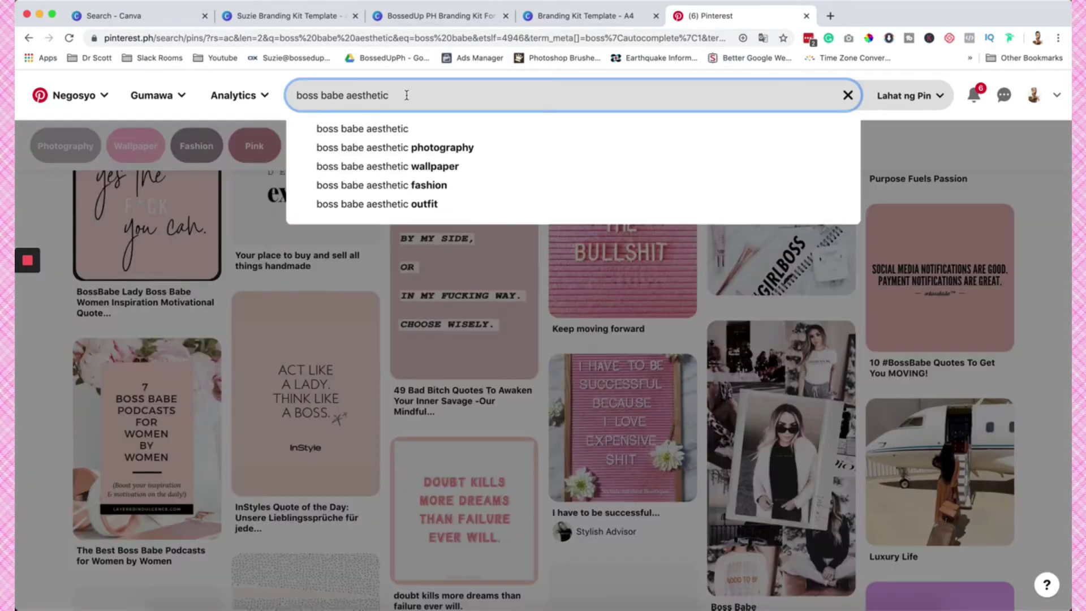
key("super+a")
type("pink")
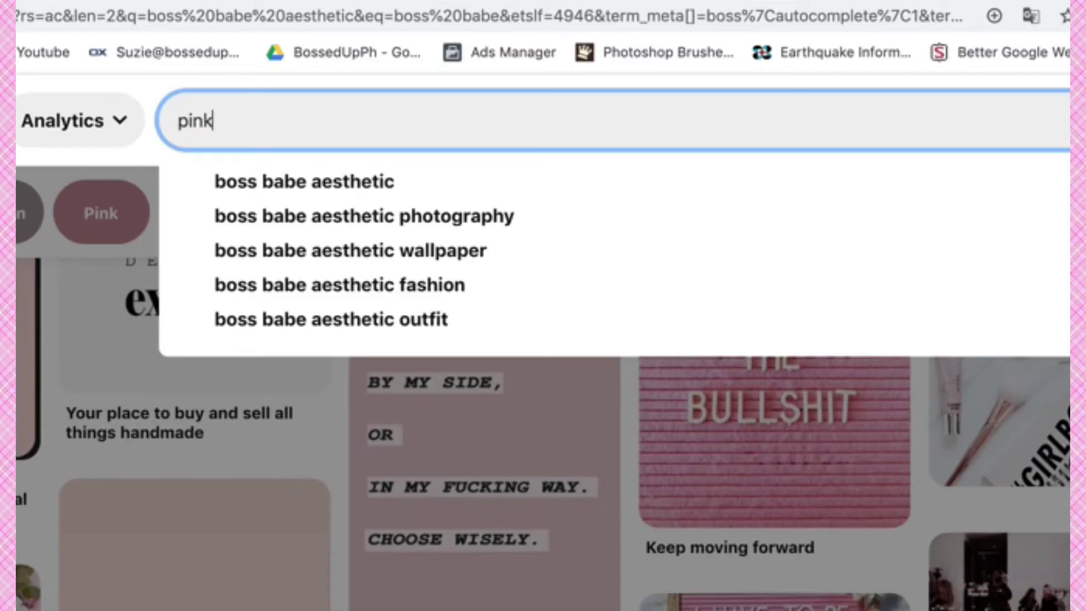
type(" green")
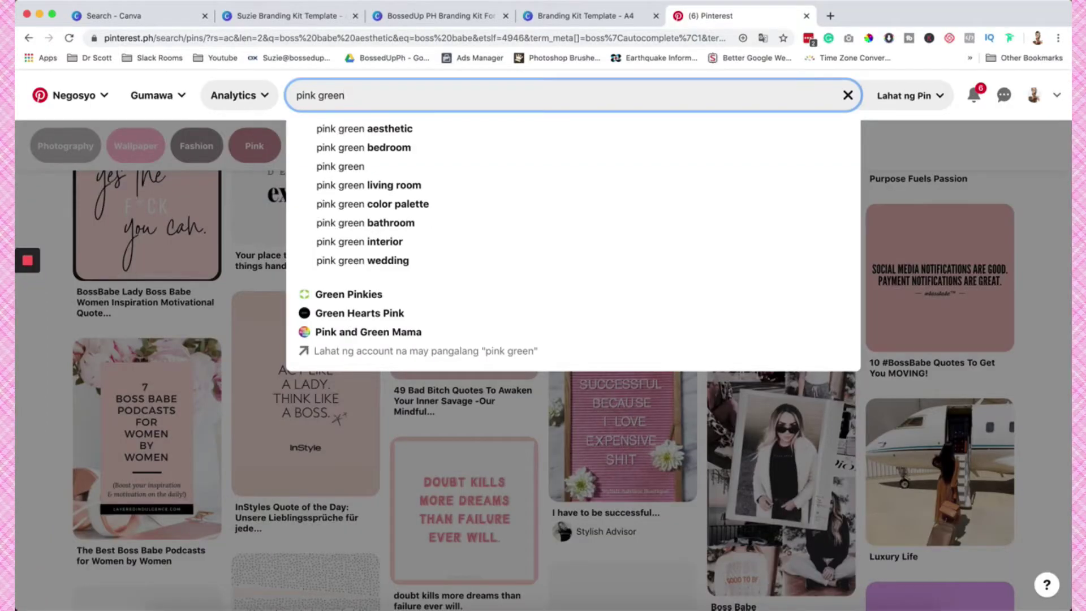
type(" gold")
key("Return")
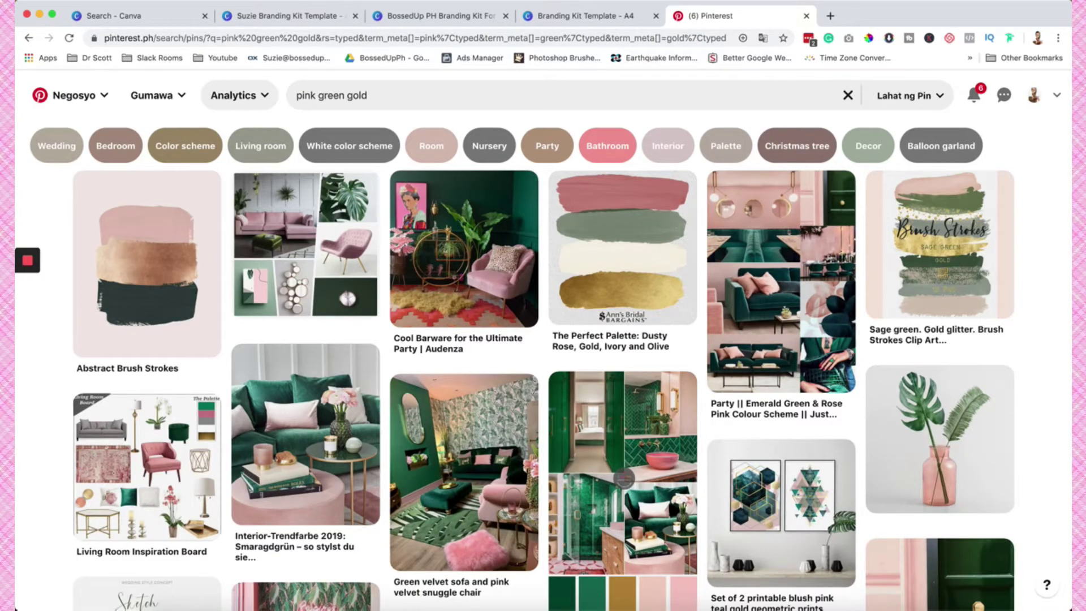
Browse the pink, green and gold pins and save the Custom Beni Ourain Rug pin to the BossedUp PH mood board.
scroll(456, 308, "down", 2)
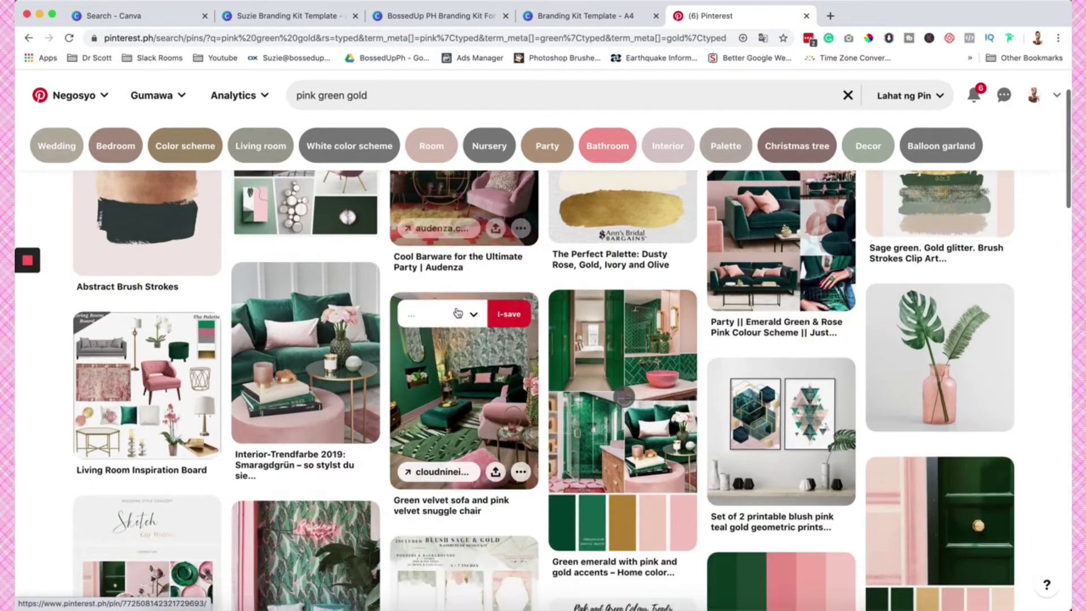
scroll(456, 309, "down", 1)
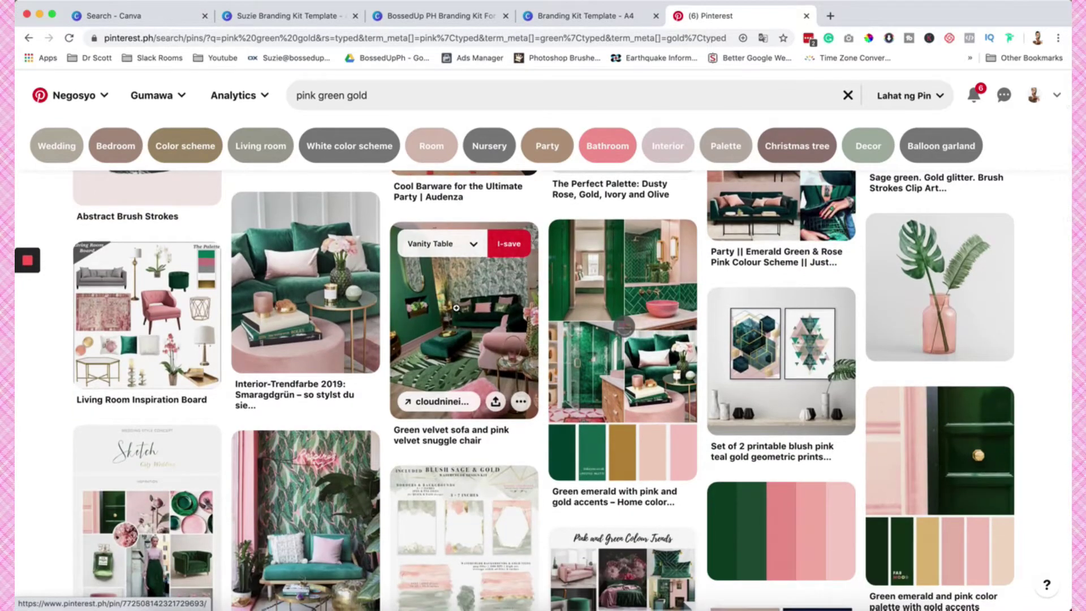
scroll(456, 309, "down", 3)
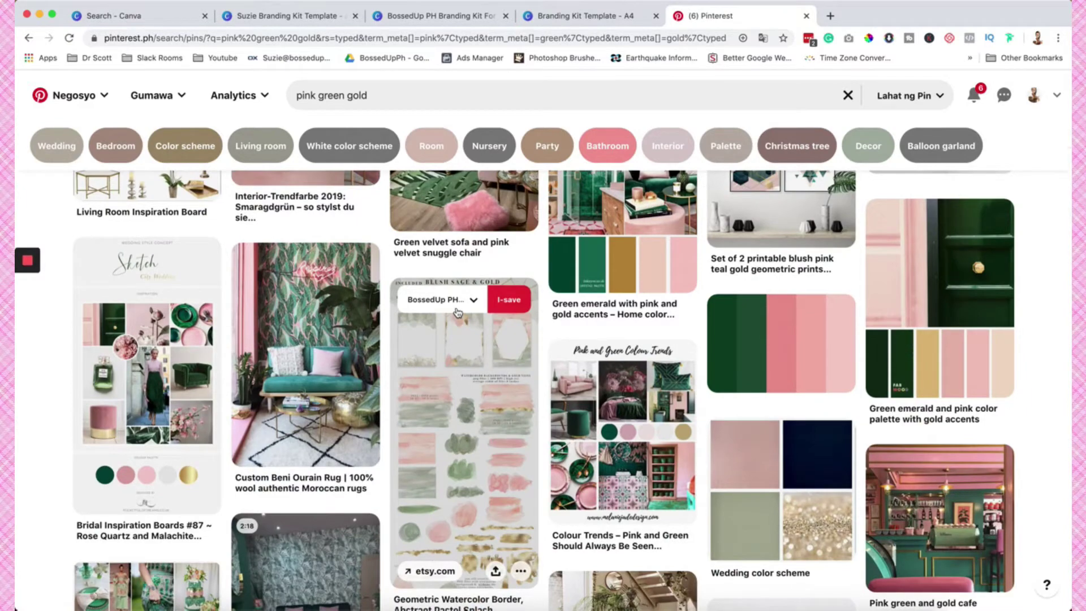
scroll(396, 311, "down", 1)
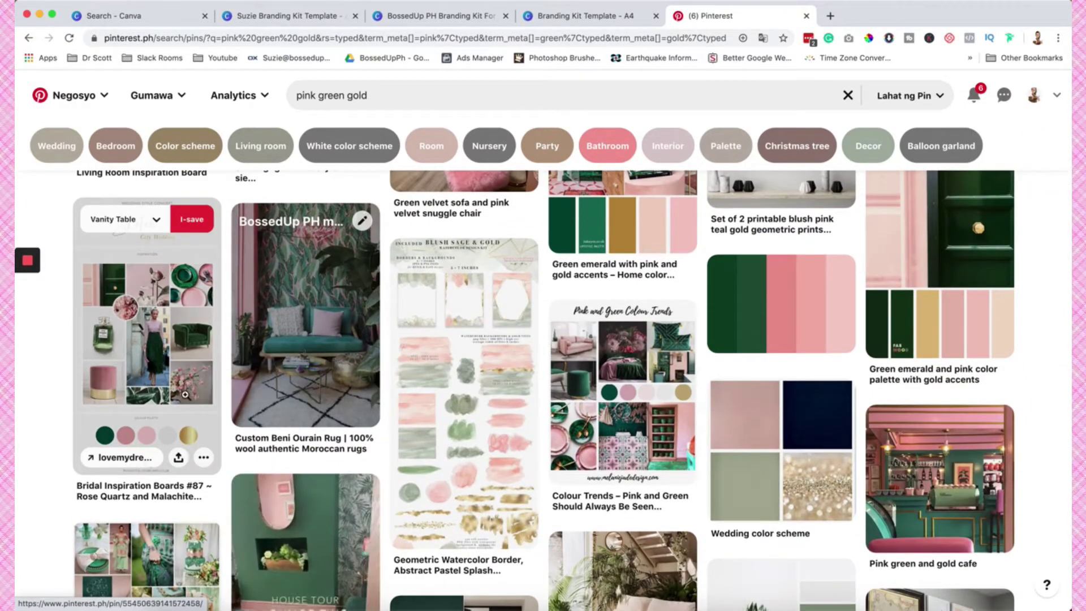
scroll(659, 461, "down", 4)
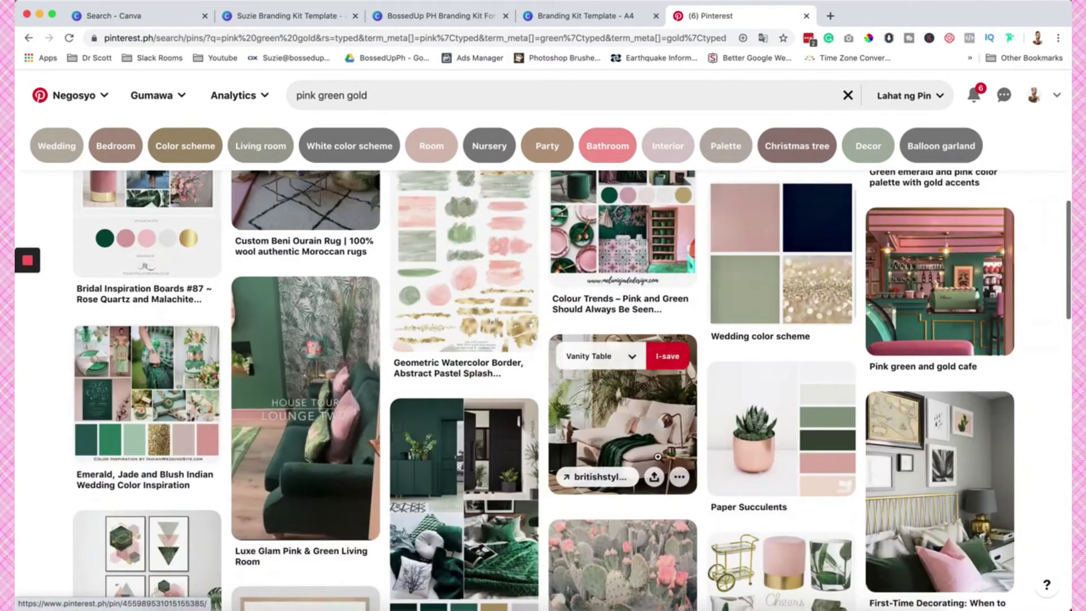
scroll(657, 456, "down", 2)
scroll(657, 457, "down", 2)
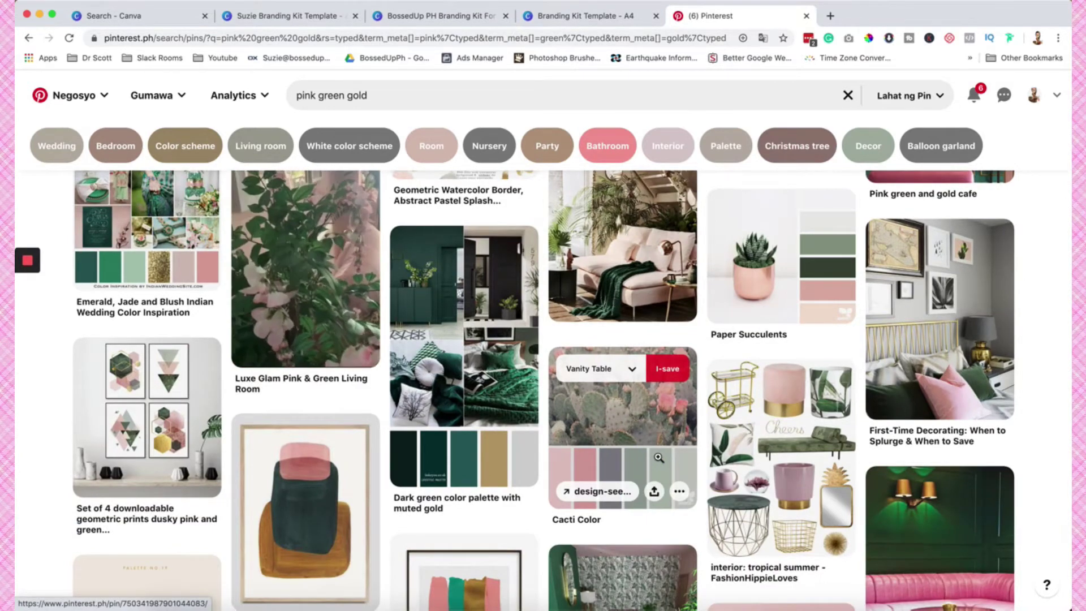
Look through more of the pink, green and gold pins for further colour-matched inspiration.
scroll(659, 458, "down", 3)
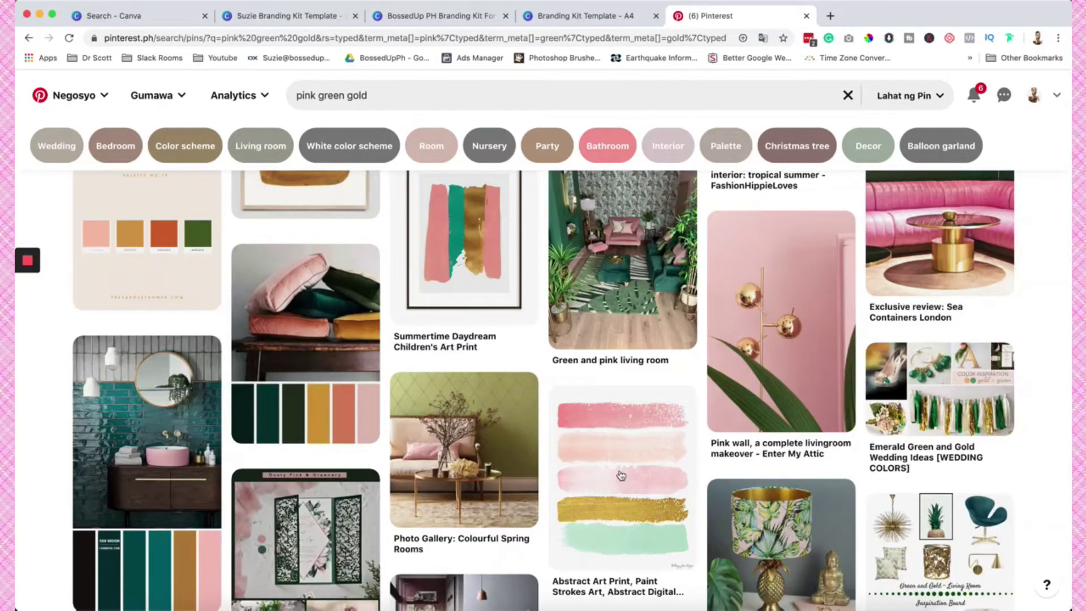
scroll(619, 470, "down", 4)
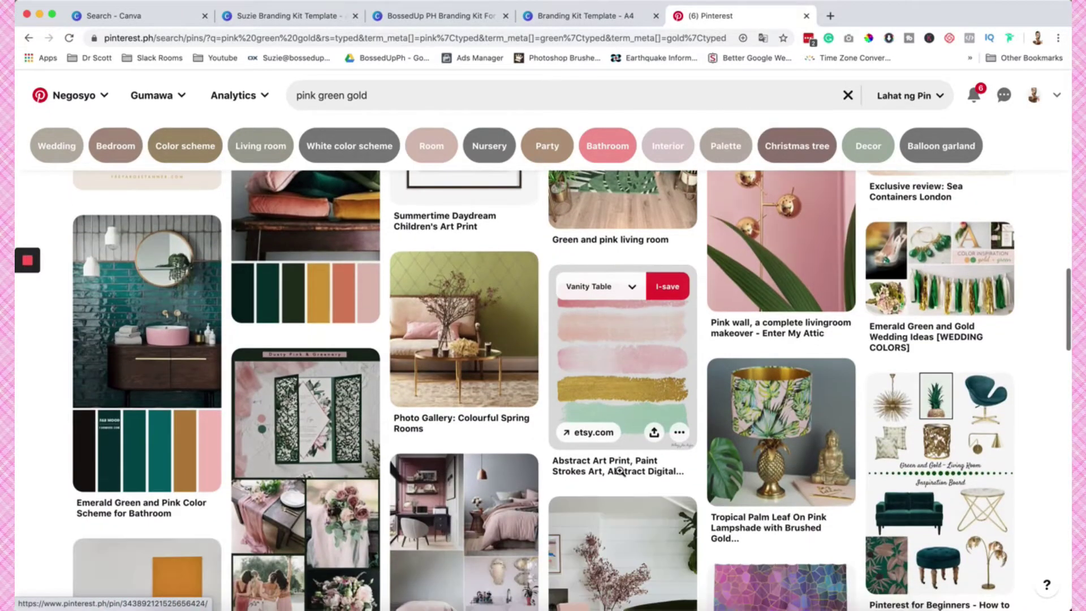
scroll(619, 470, "down", 1)
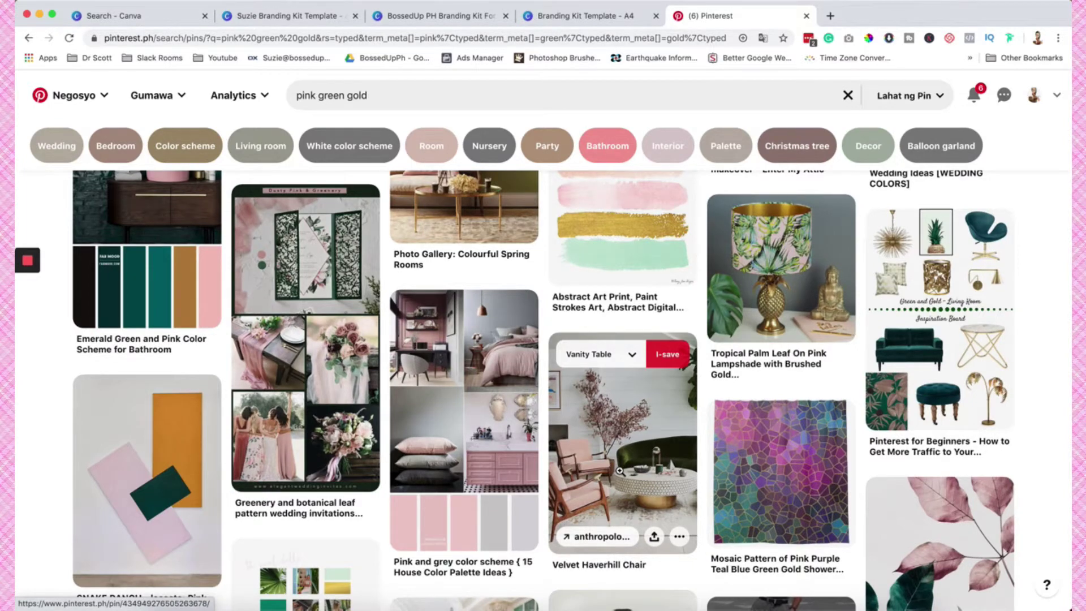
scroll(619, 470, "down", 8)
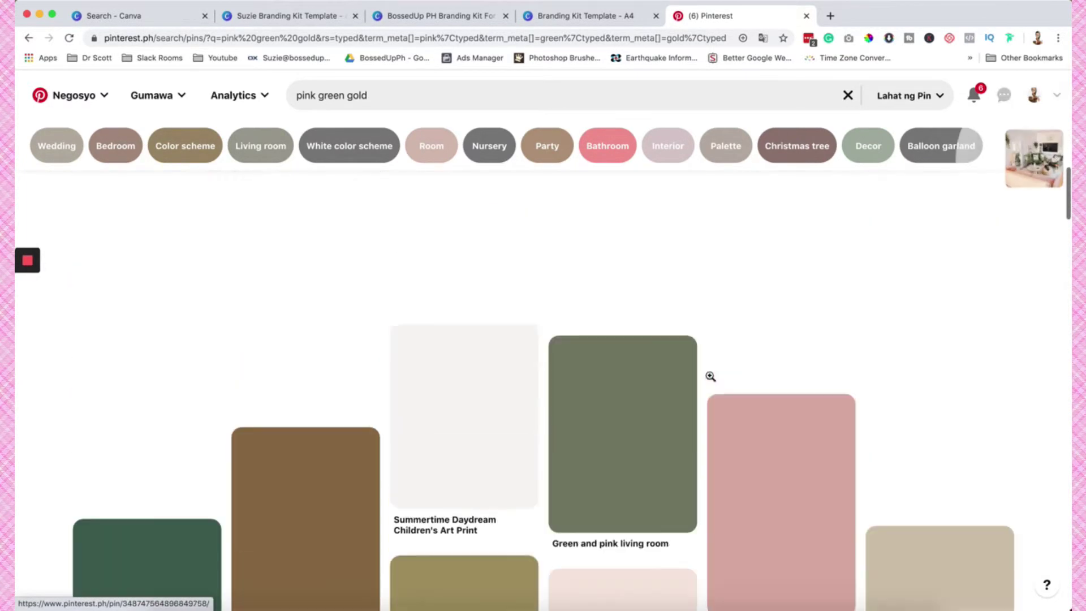
Open the BossedUp PH mood board from the profile's boards and examine its saved pins down to the last one.
left_click(1034, 95)
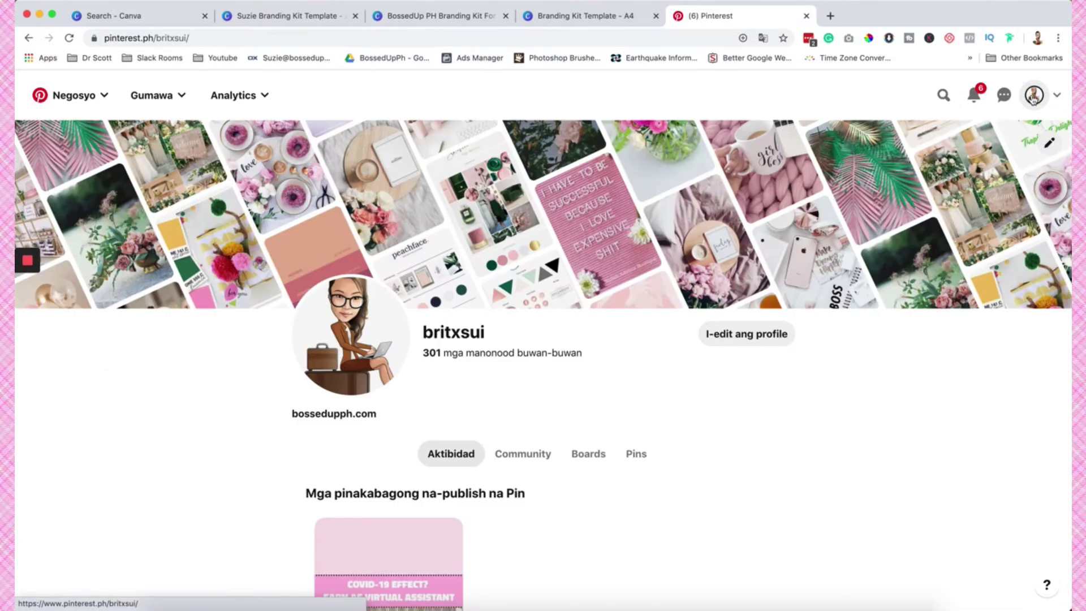
scroll(1033, 96, "down", 4)
left_click(588, 228)
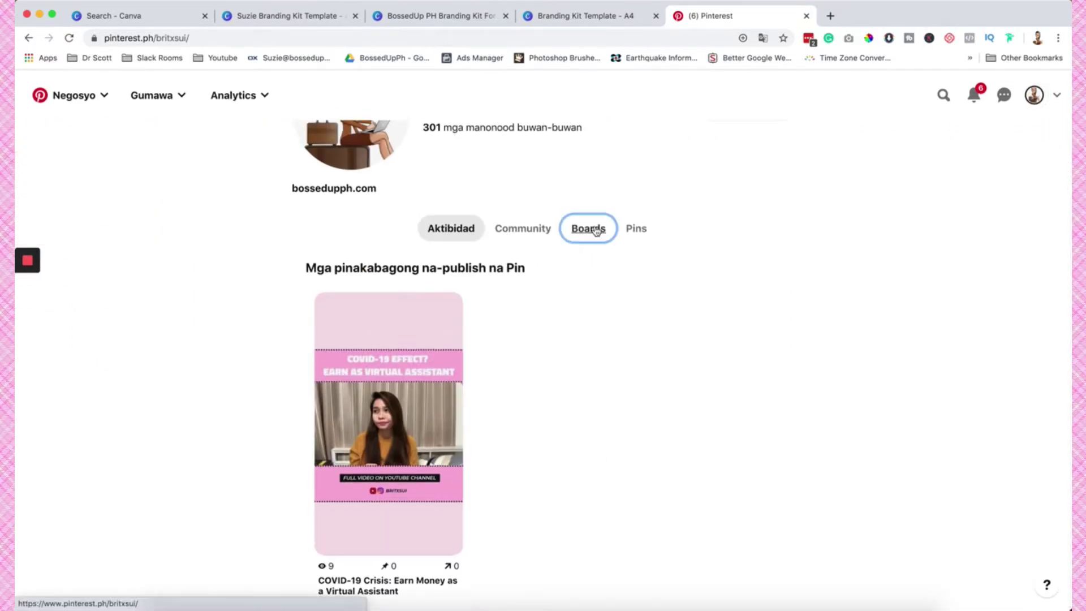
scroll(625, 409, "down", 5)
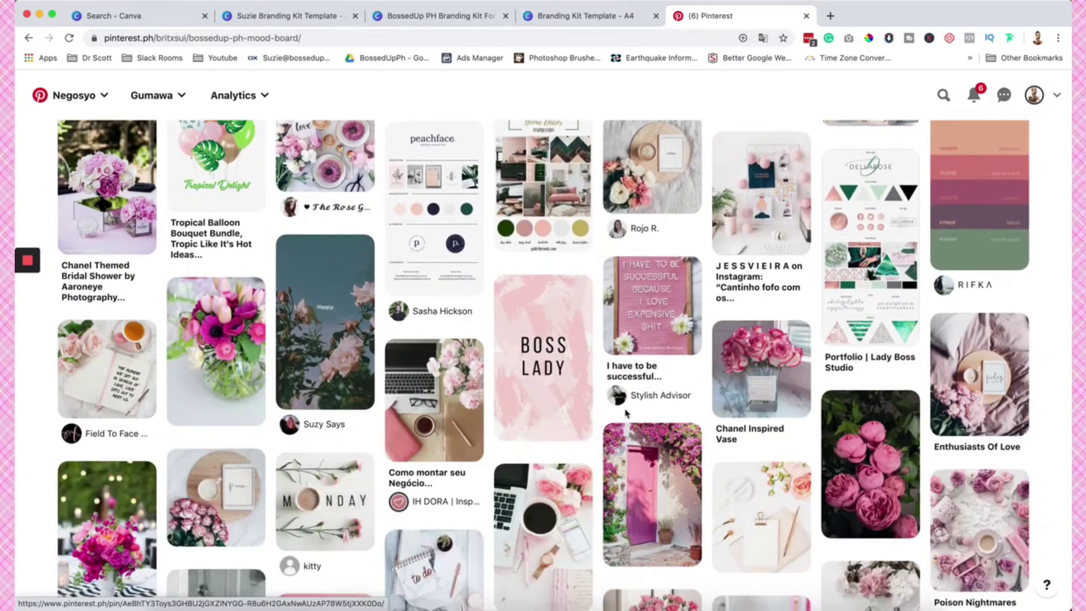
scroll(625, 409, "down", 5)
scroll(625, 409, "down", 7)
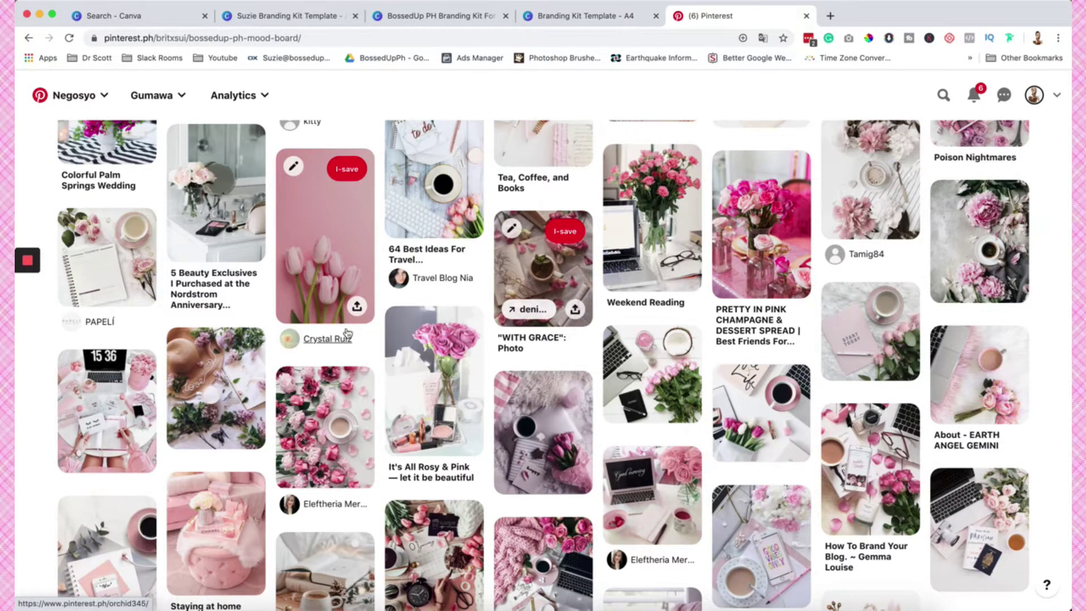
scroll(652, 298, "down", 3)
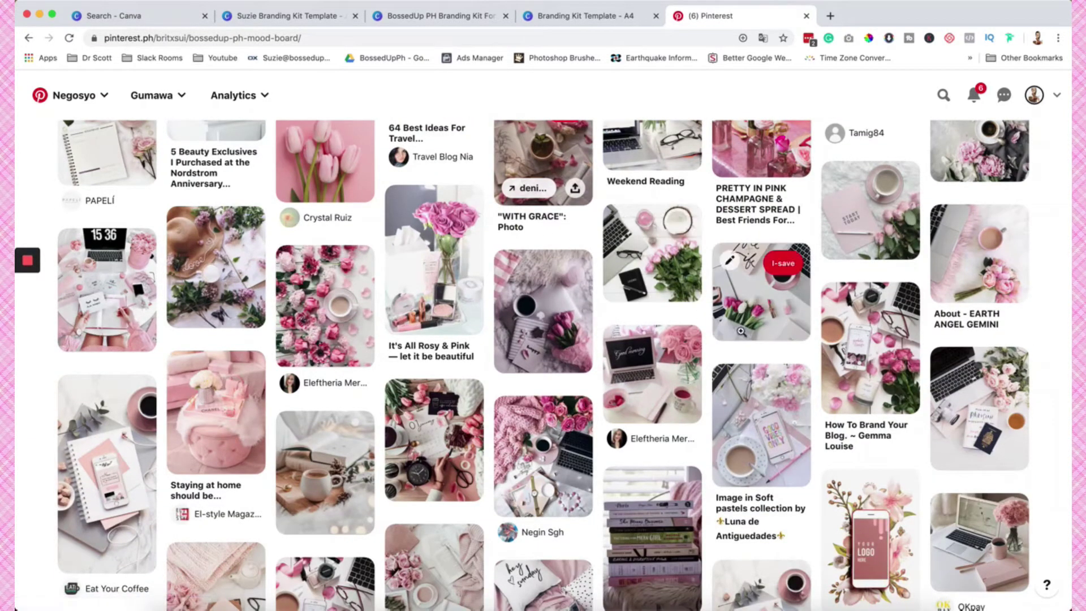
scroll(799, 412, "down", 9)
scroll(799, 416, "down", 10)
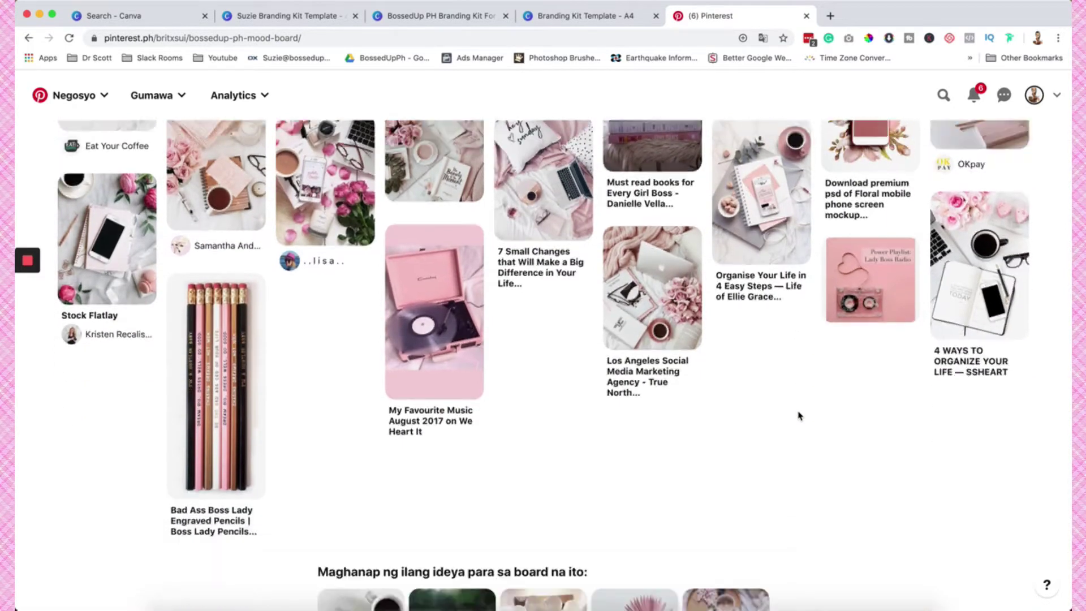
scroll(798, 413, "up", 1)
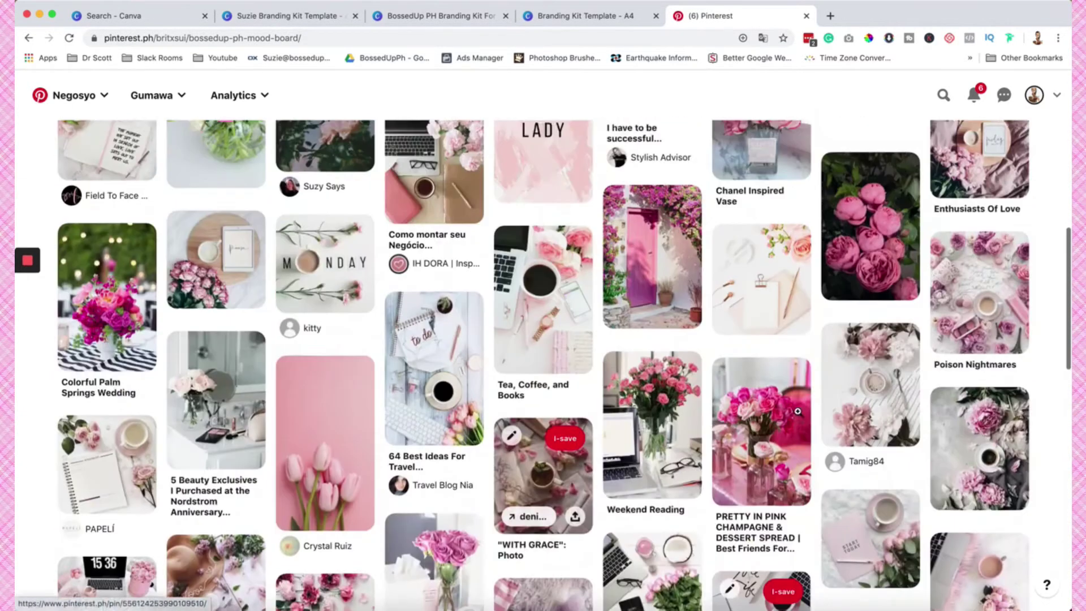
In the BossedUp PH branding kit, shift the four main colour swatches with their hex labels slightly right, and check the accent colour triangles.
key("super+3")
scroll(638, 365, "up", 2)
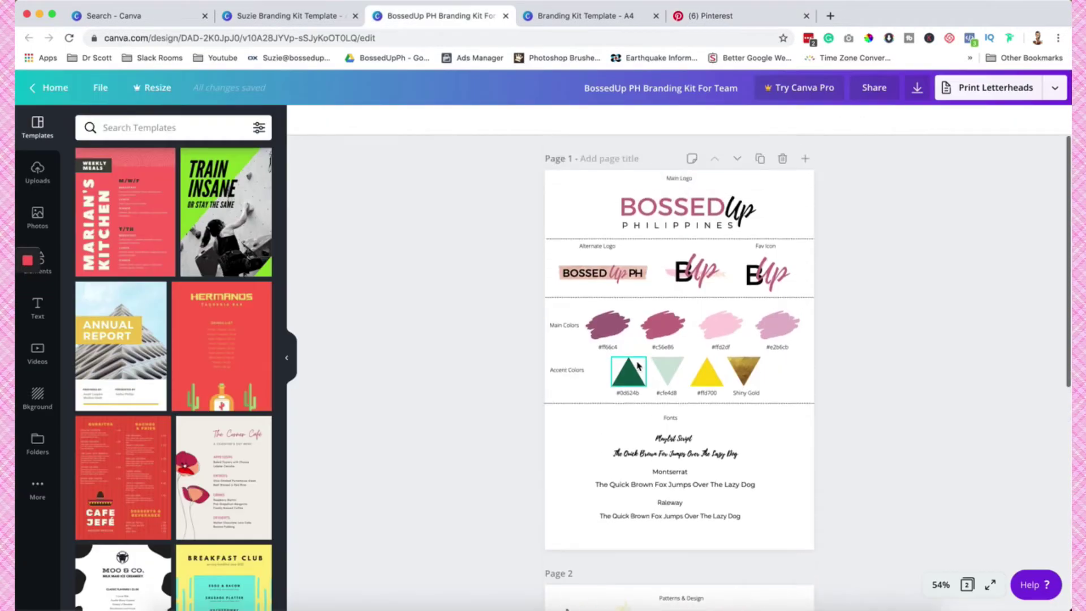
left_click(608, 331)
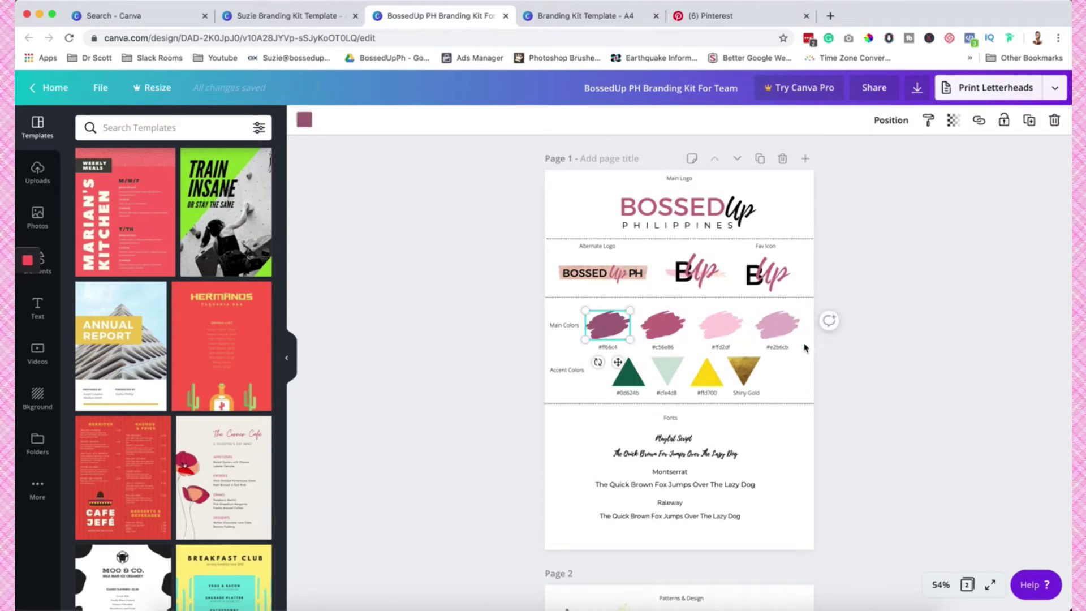
left_click_drag(794, 348, 623, 326)
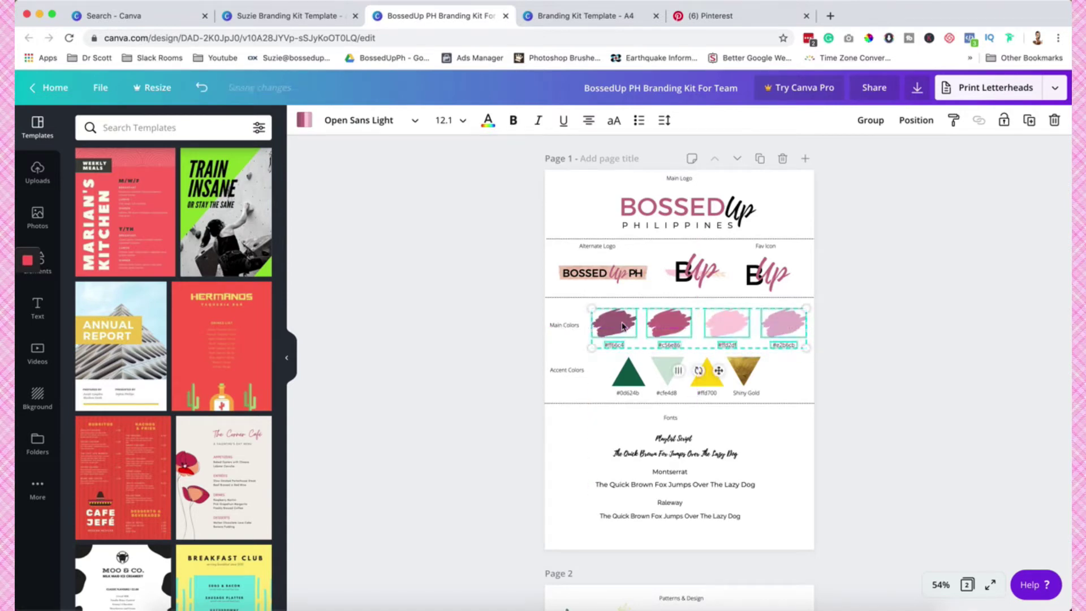
left_click(568, 338)
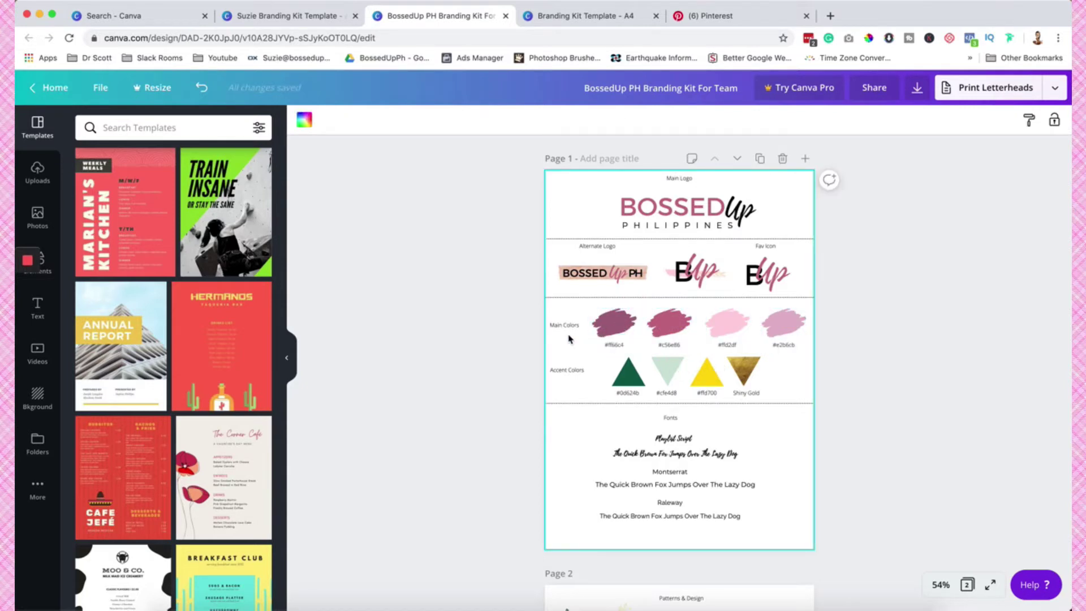
left_click_drag(780, 388, 627, 375)
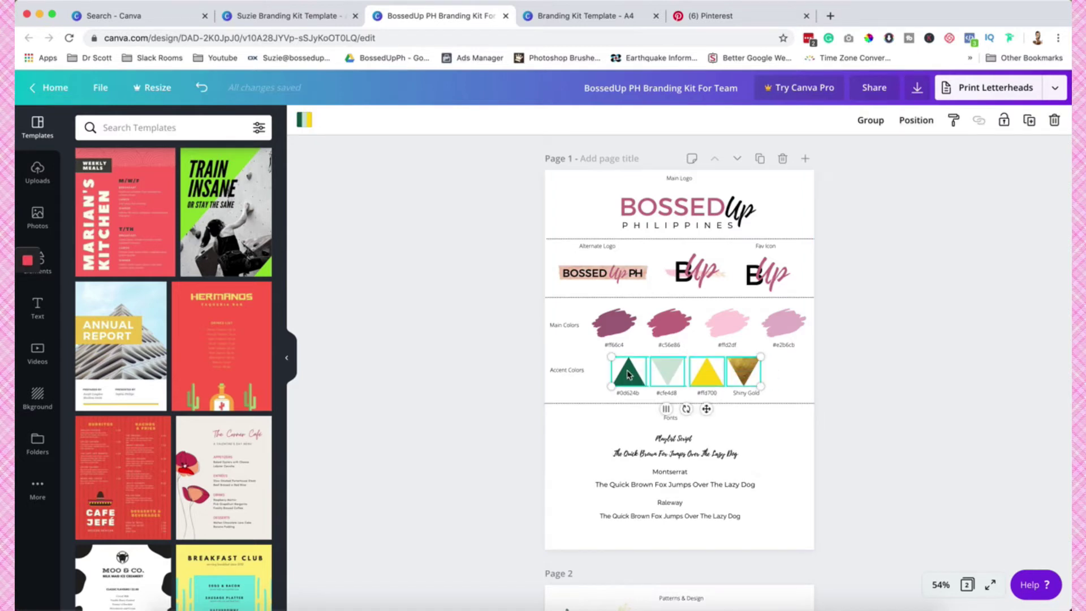
left_click(793, 381)
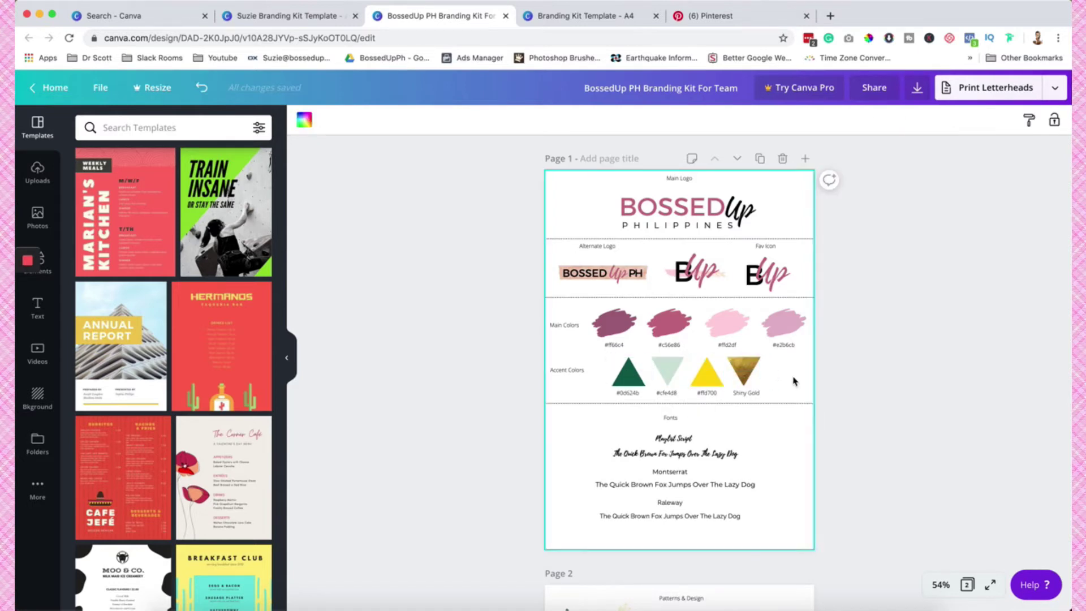
Open the mood board pin of pink doughnuts and flowers on Pinterest and compare it with the Suzie template and BossedUp PH kit.
left_click(589, 19)
left_click(698, 23)
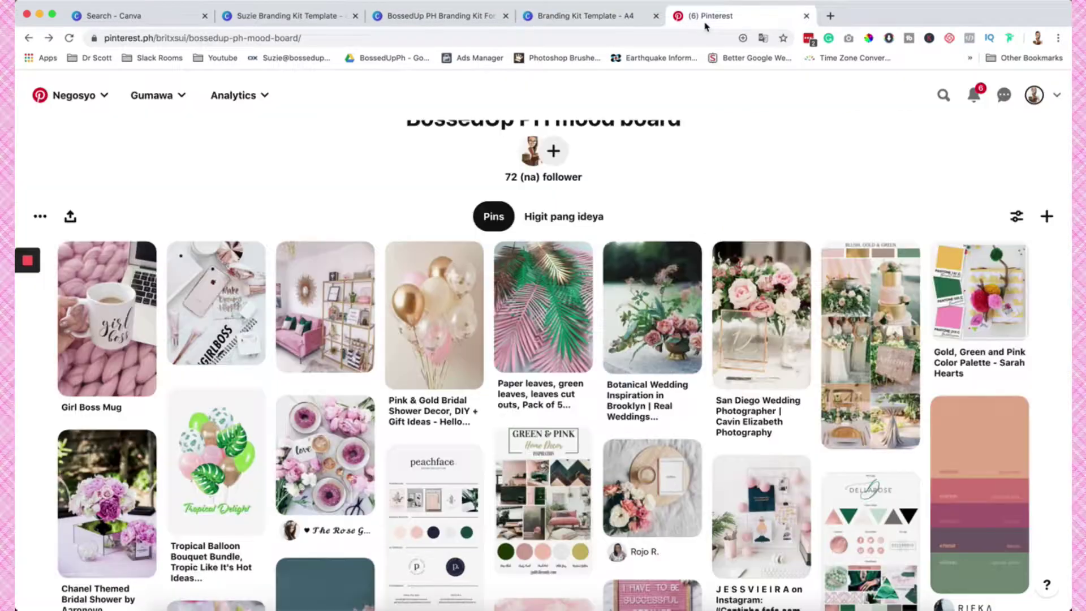
left_click(347, 443)
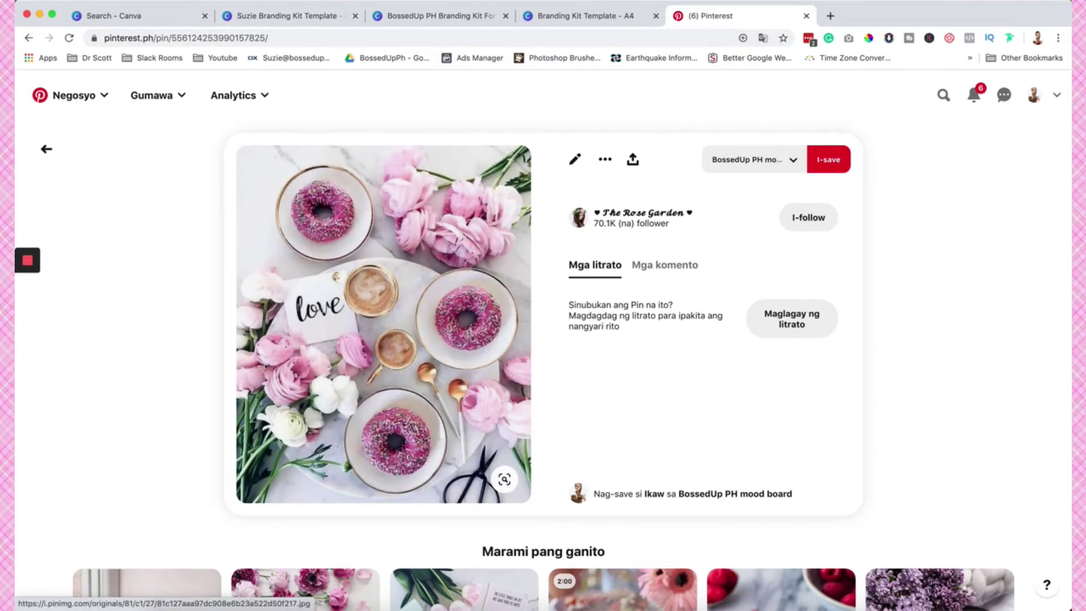
left_click(287, 17)
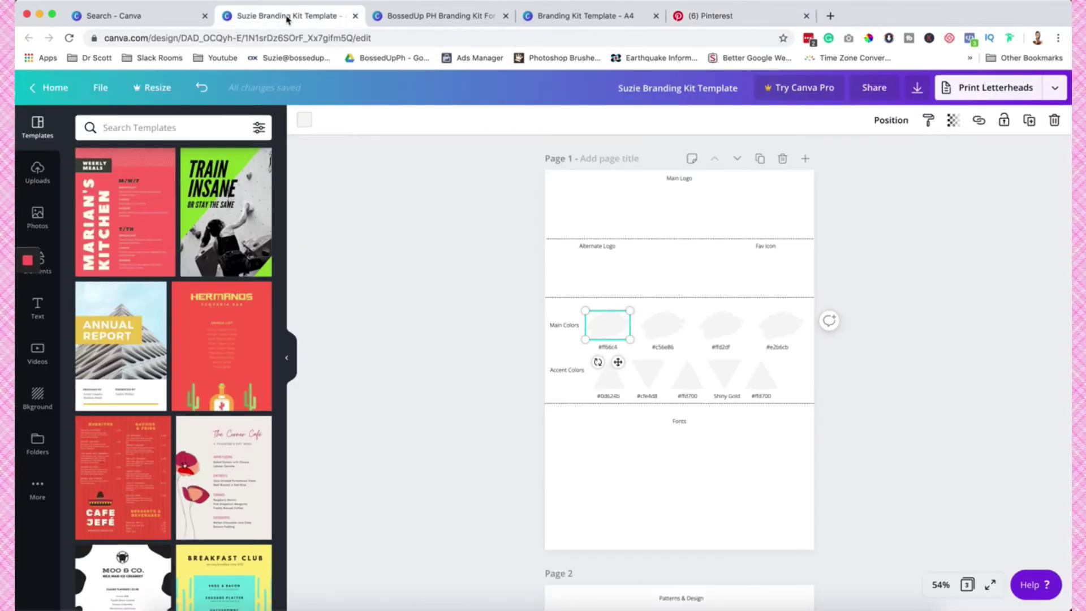
left_click(448, 13)
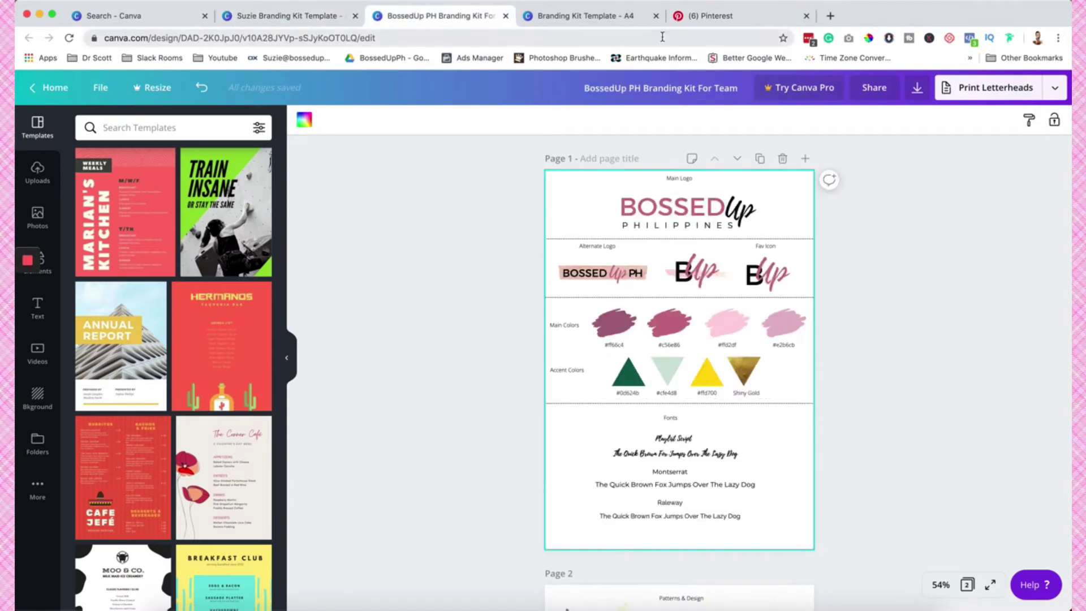
left_click(715, 17)
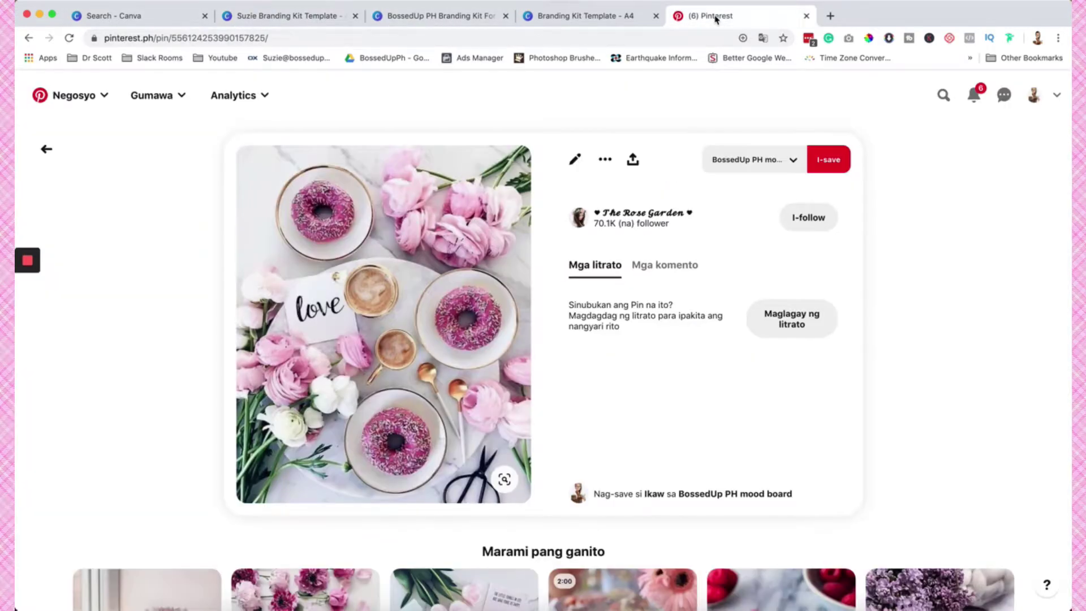
Return from the doughnut pin to the BossedUp PH mood board and review its pins again.
right_click(599, 398)
left_click(45, 151)
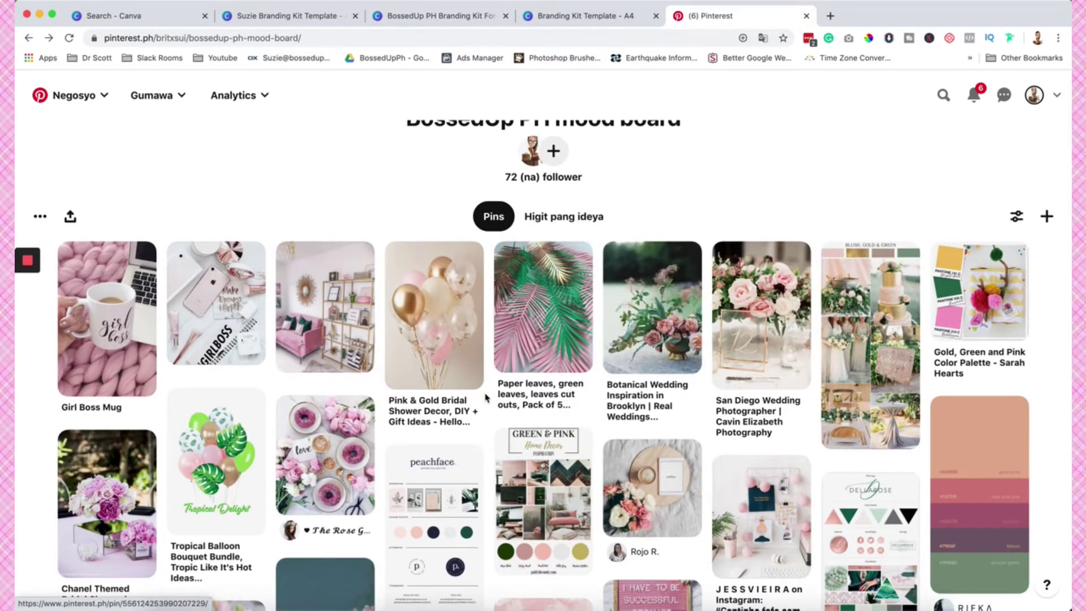
scroll(485, 398, "down", 3)
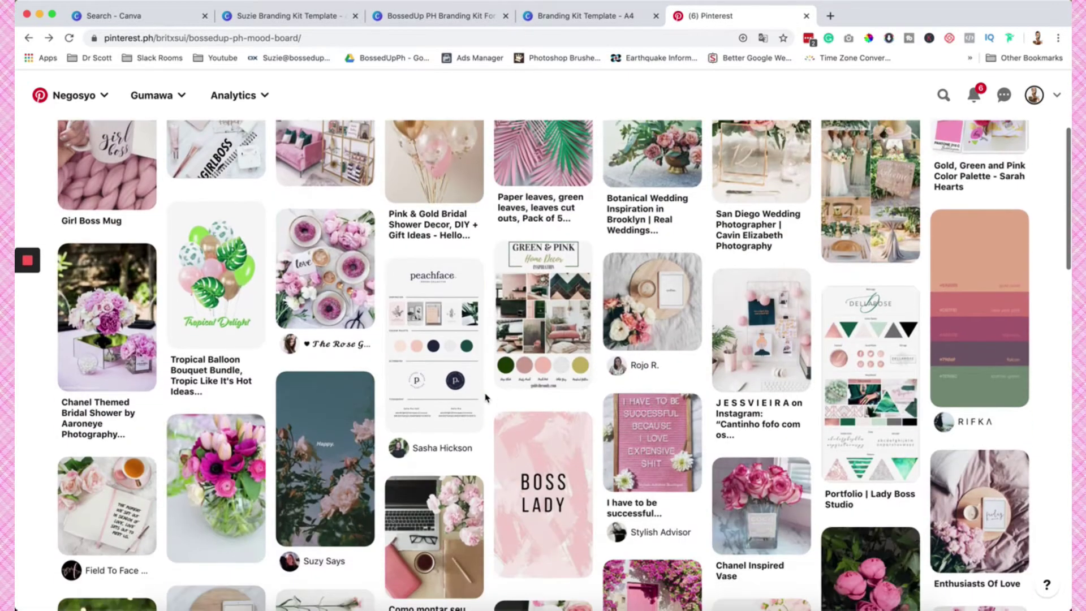
scroll(485, 397, "down", 3)
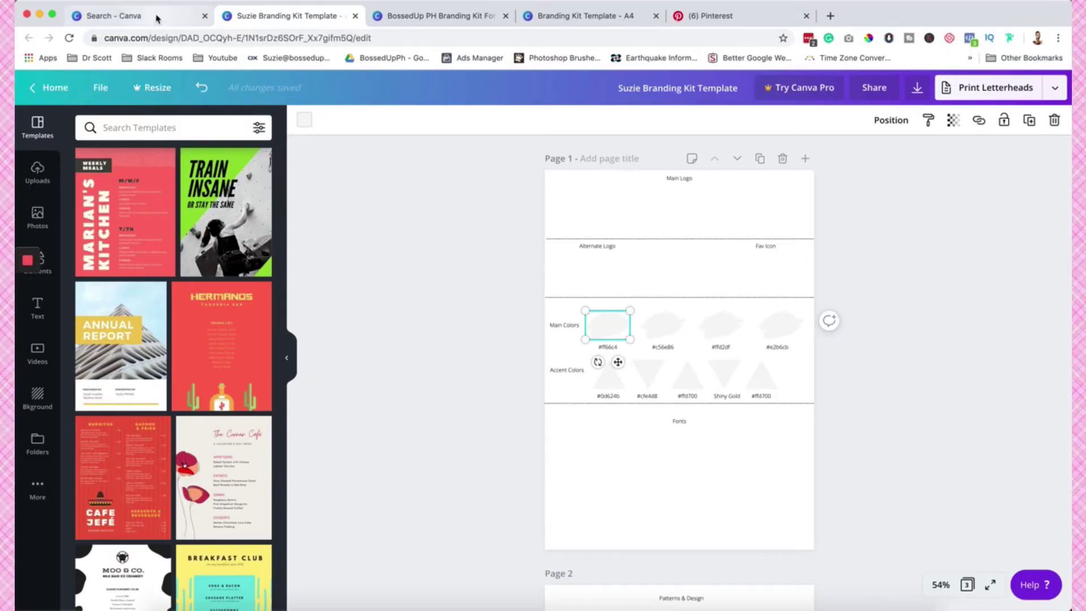
On the Canva template search page, look for the Instagram Post format and create a blank 1080 × 1080 px design.
left_click(158, 18)
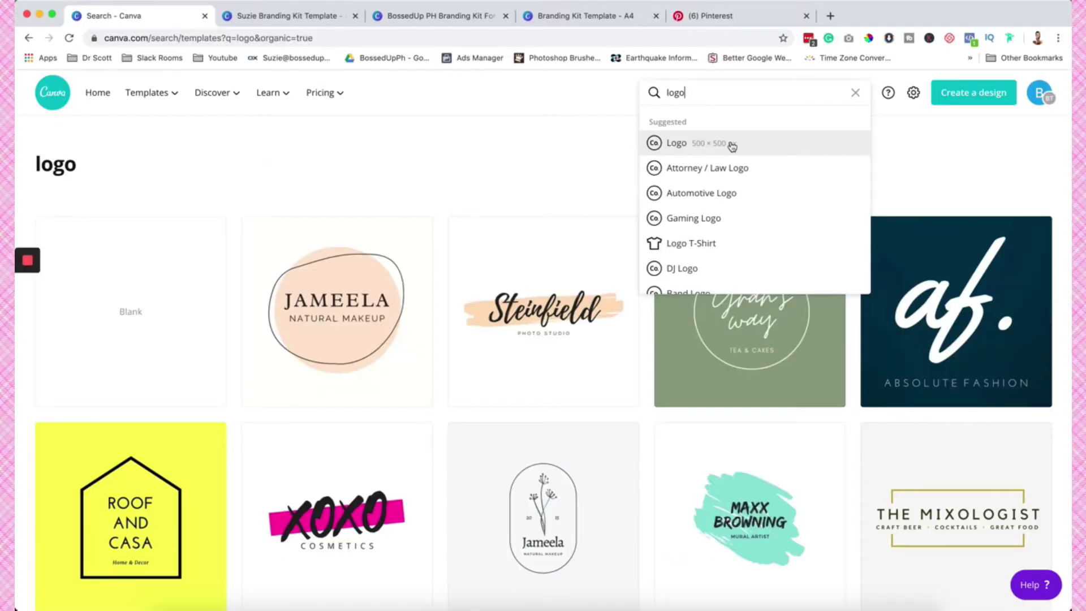
left_click_drag(717, 91, 614, 95)
type("1089")
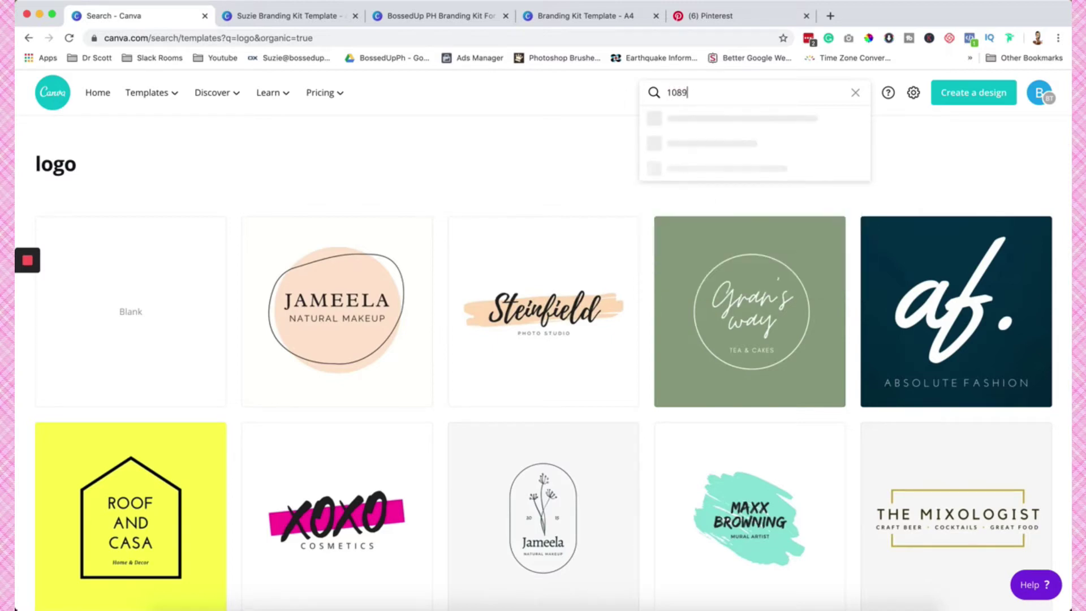
key("BackSpace")
key("BackSpace")
key("BackSpace")
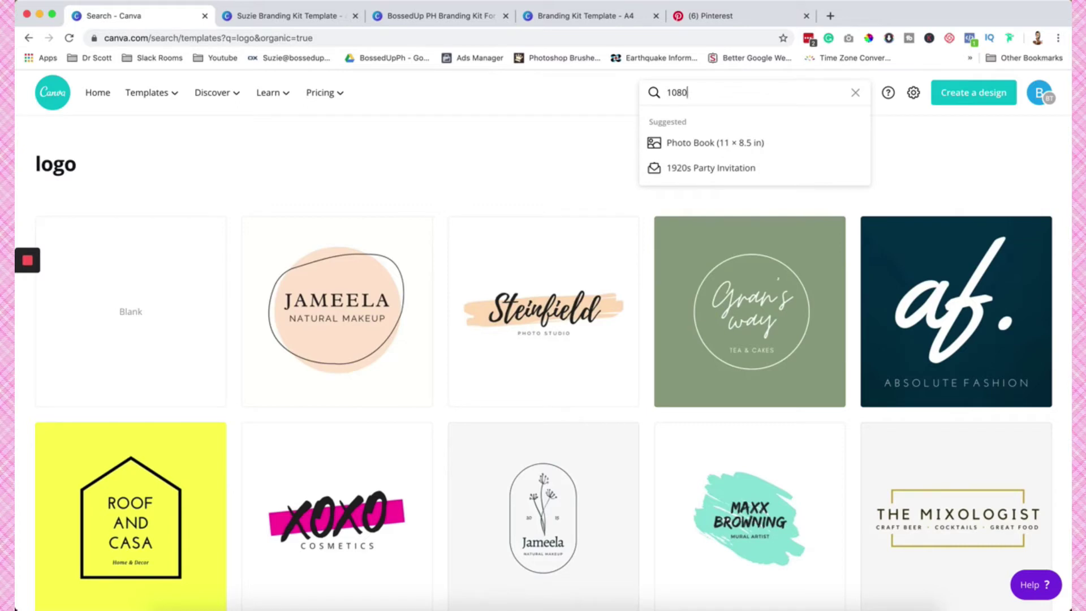
type("in")
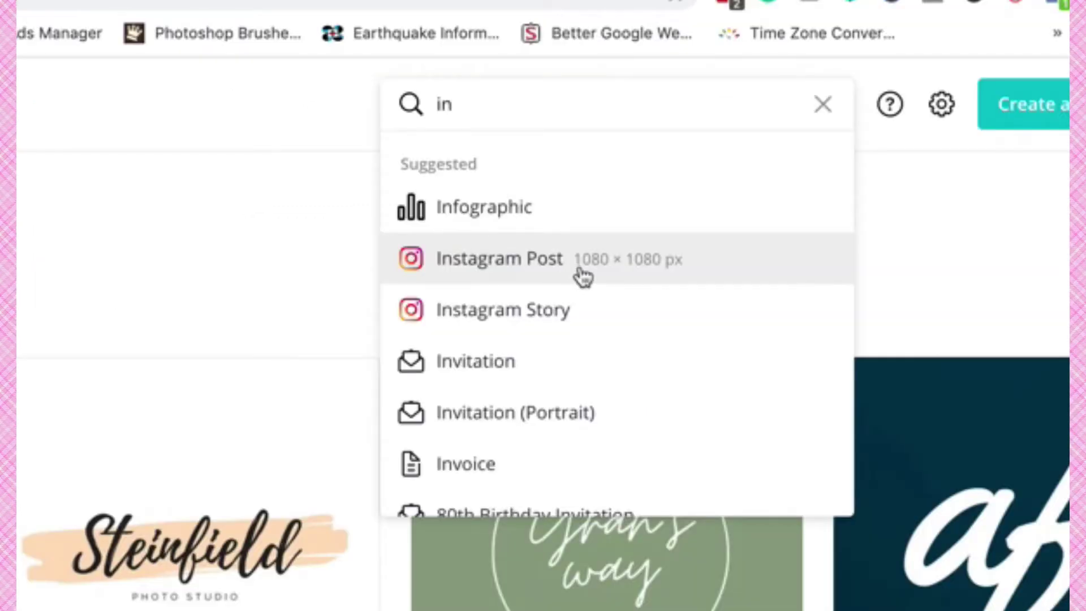
left_click(582, 276)
Search the Canva templates for logo and open the pink Lush Lashes Beauty Center logo as a new design.
left_click(141, 17)
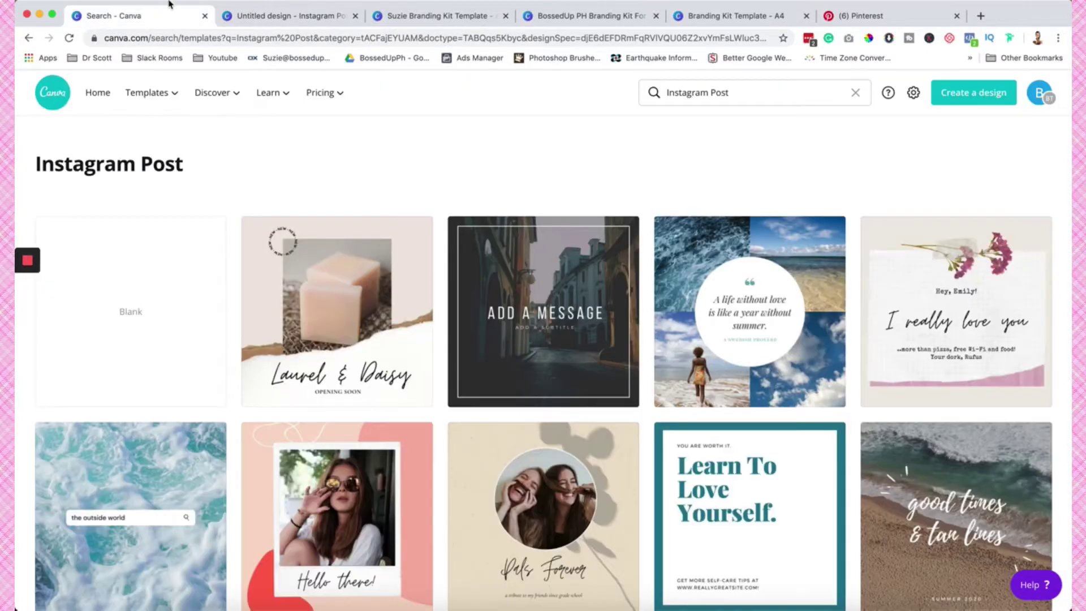
left_click(855, 93)
type("loo")
type("ogo")
key("Return")
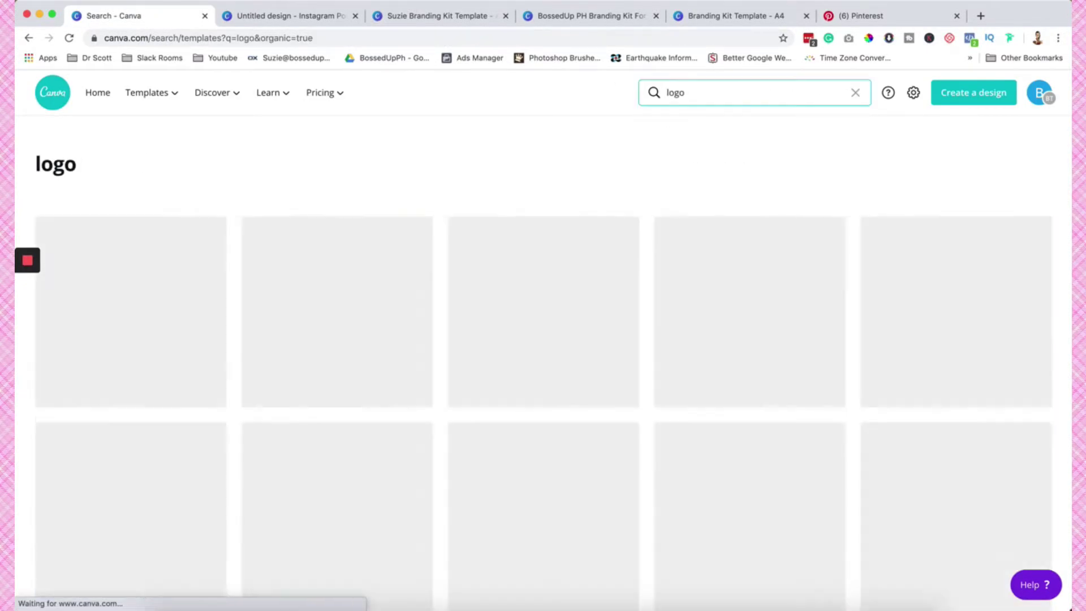
scroll(656, 346, "down", 5)
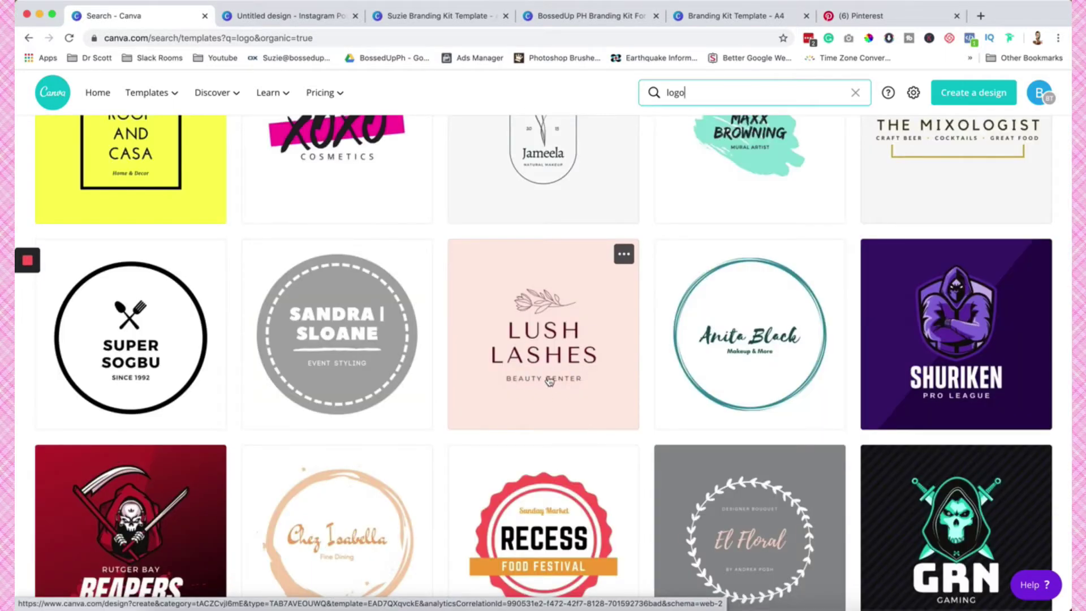
left_click(548, 334)
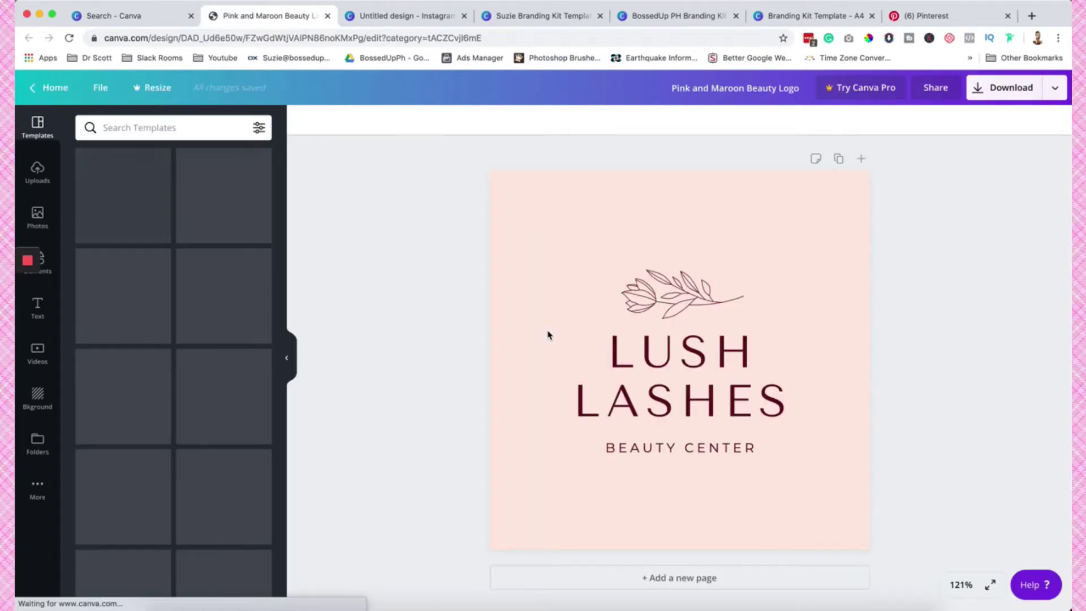
Copy the flower and text of the Lush Lashes logo into the blank Instagram Post design.
left_click_drag(713, 429, 763, 483)
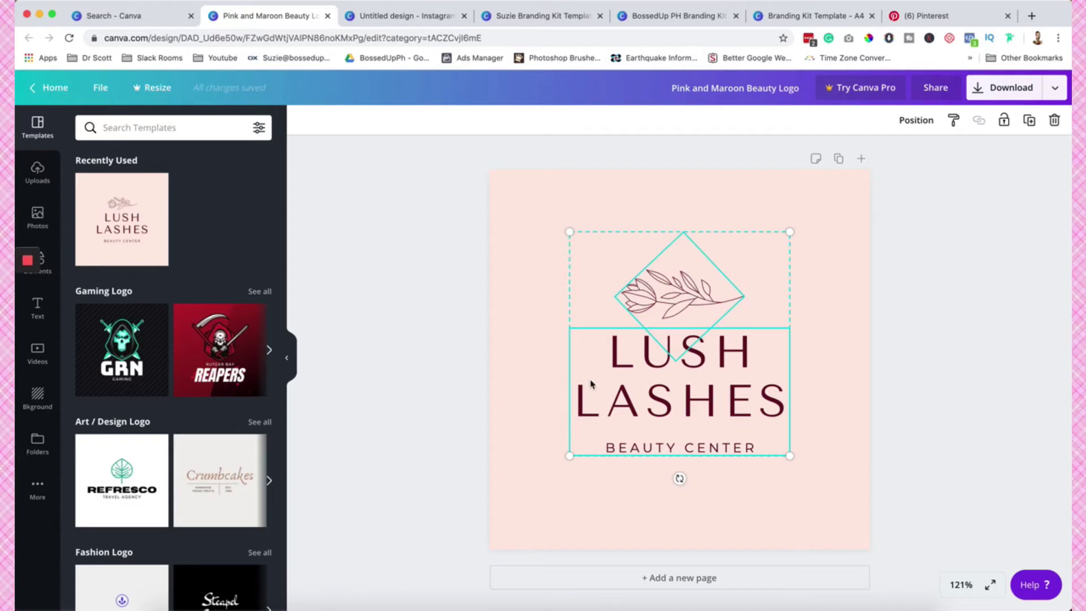
left_click(432, 16)
left_click(569, 299)
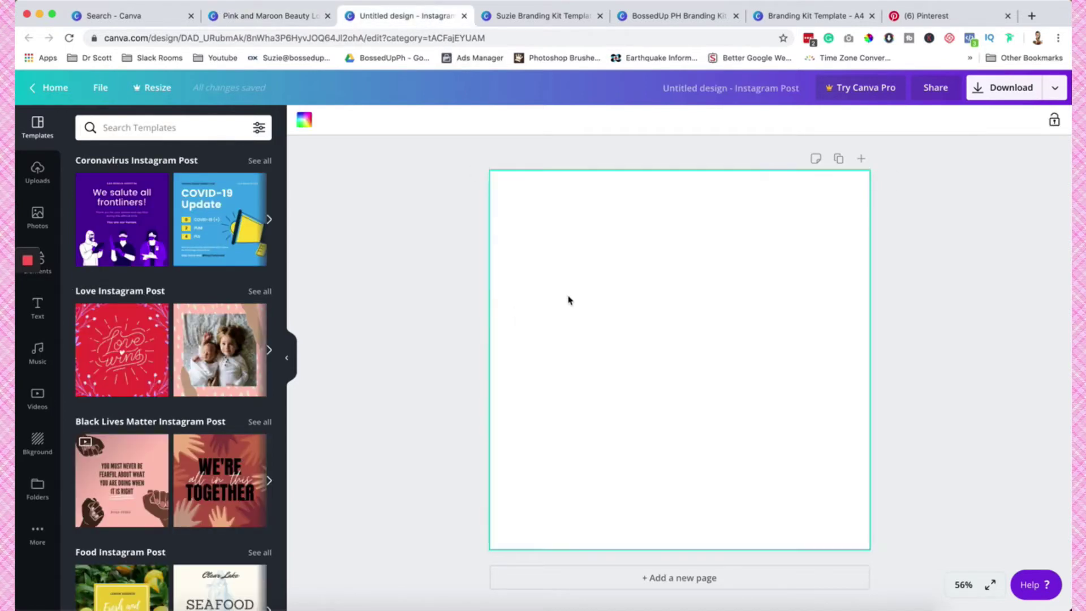
key("ctrl+v")
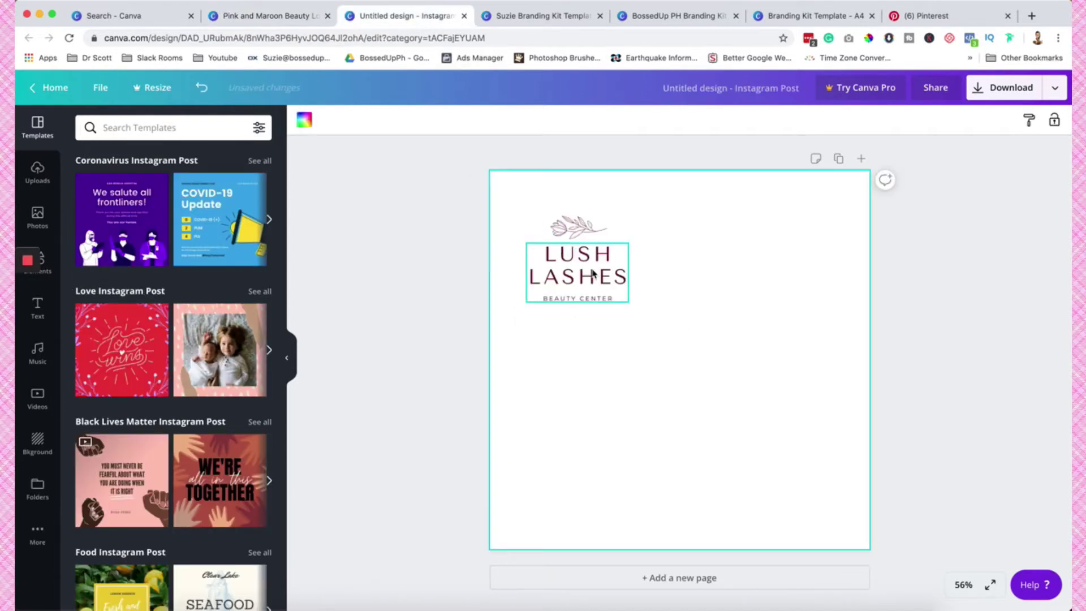
Enlarge the pasted flower and text together and shift them towards the middle of the canvas.
left_click_drag(528, 214, 637, 352)
left_click_drag(628, 302, 780, 436)
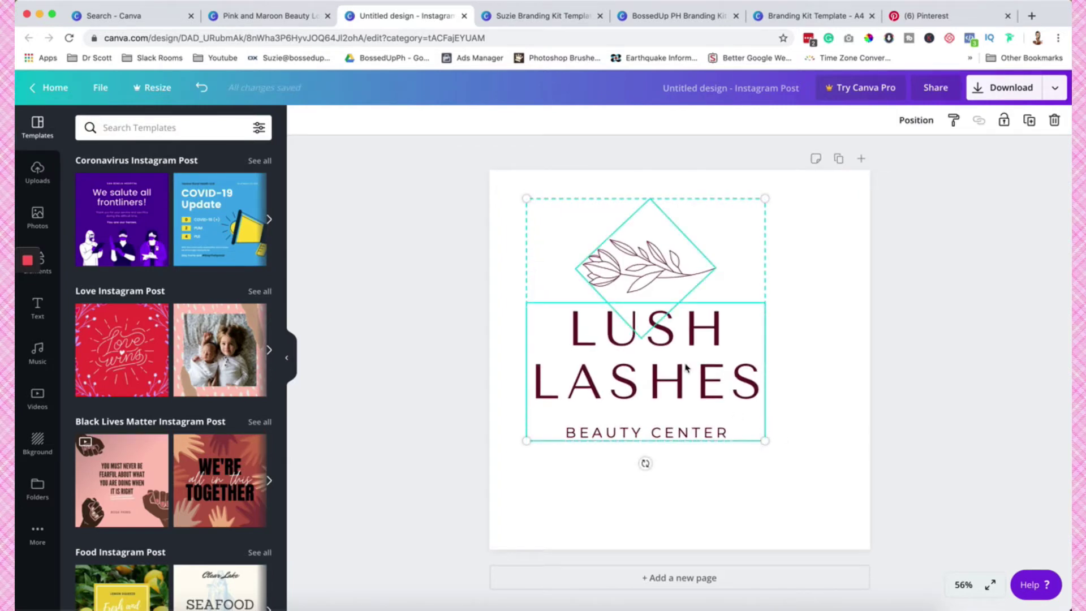
left_click_drag(685, 367, 698, 382)
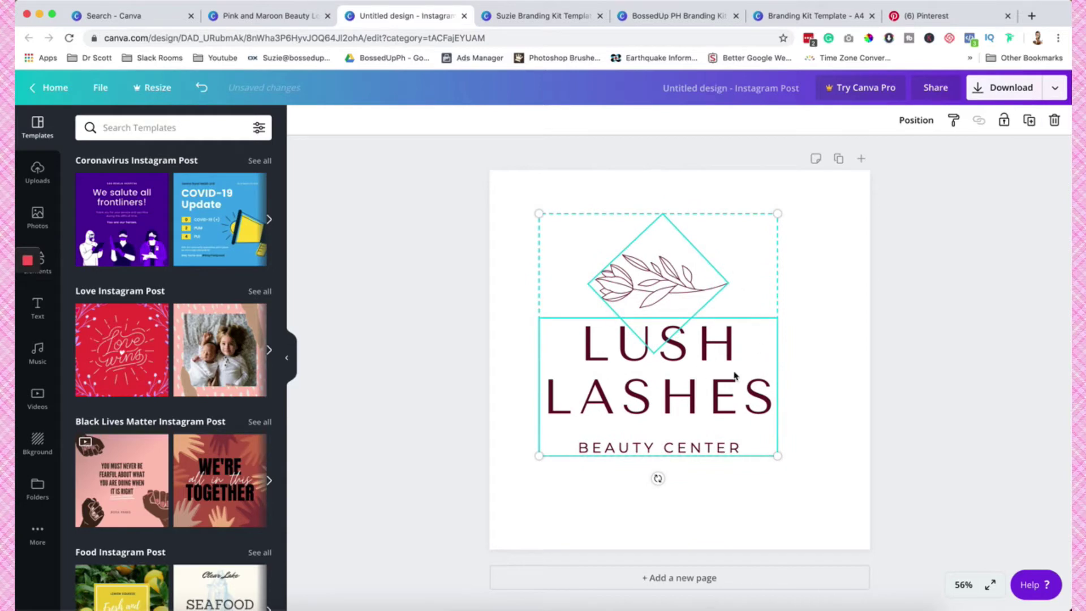
Try moving the whole logo lower and enlarging only its text group, undoing each change.
left_click_drag(700, 337, 694, 420)
left_click(853, 319)
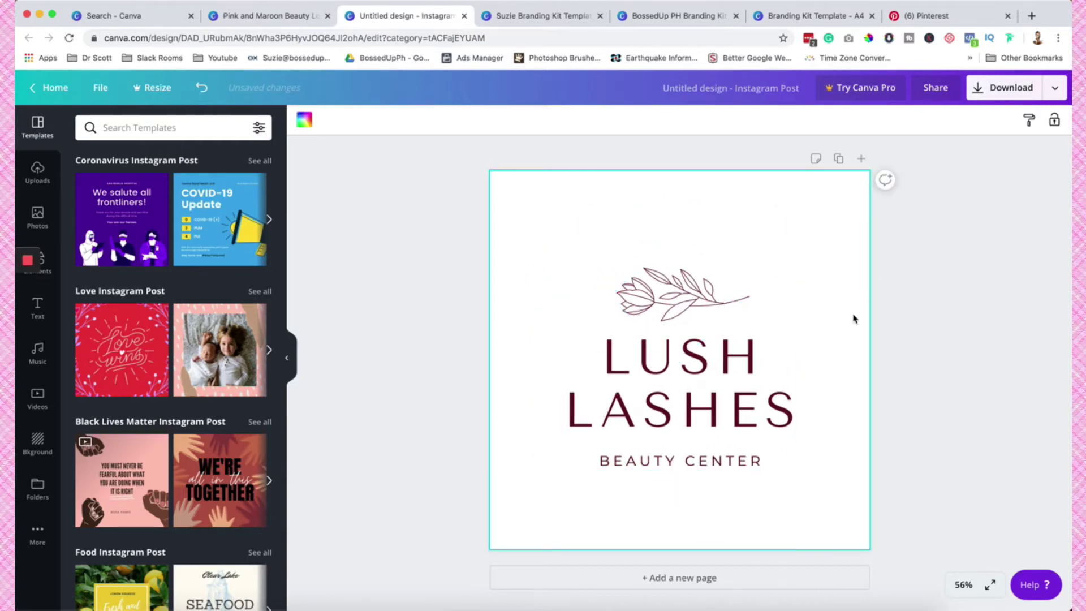
key("super+z")
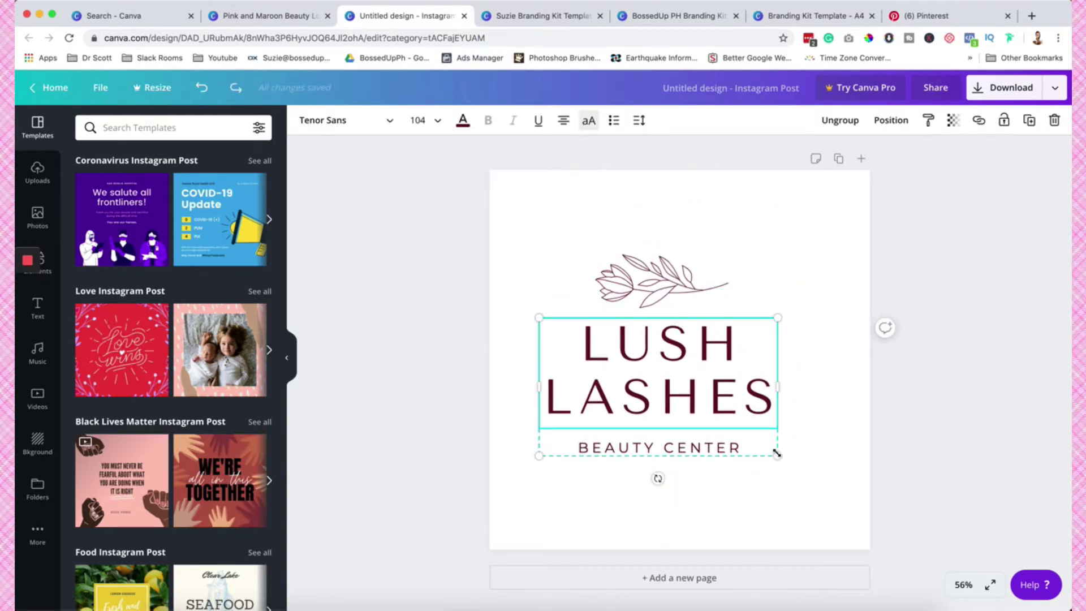
left_click_drag(796, 475, 840, 527)
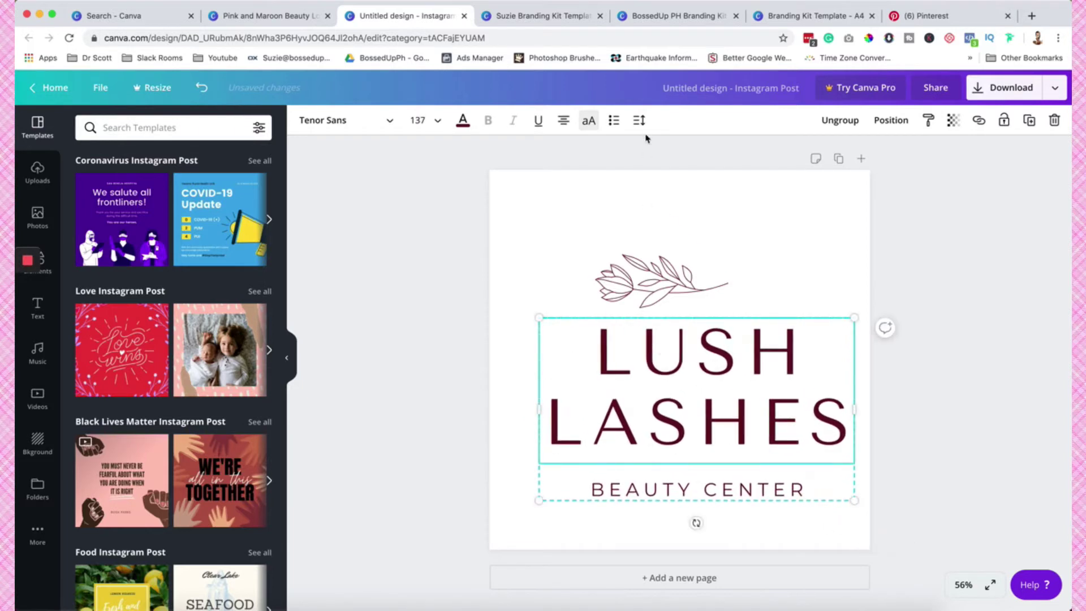
left_click(664, 277)
left_click(796, 231)
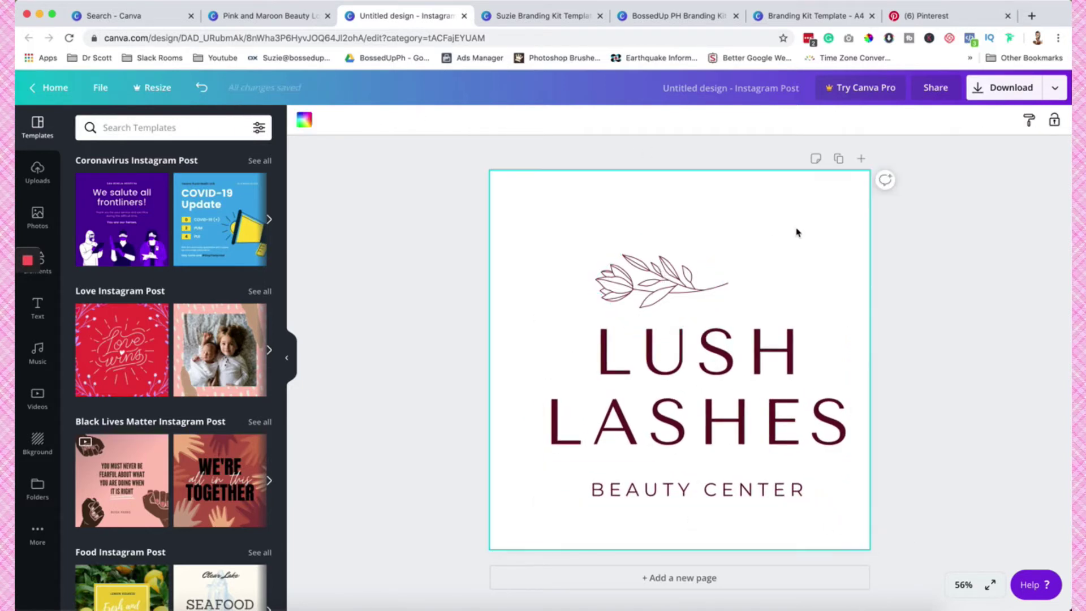
key("super+z")
Scale the flower and text up together slightly, to a title size of 112, and centre them on the canvas.
left_click_drag(513, 205, 797, 475)
mouse_move(687, 412)
left_mouse_down()
mouse_move(718, 412)
mouse_move(695, 416)
mouse_move(701, 407)
left_mouse_up()
left_click(826, 375)
Replace the word LUSH in the logo title with SUZIE.
left_click(700, 369)
left_click(700, 368)
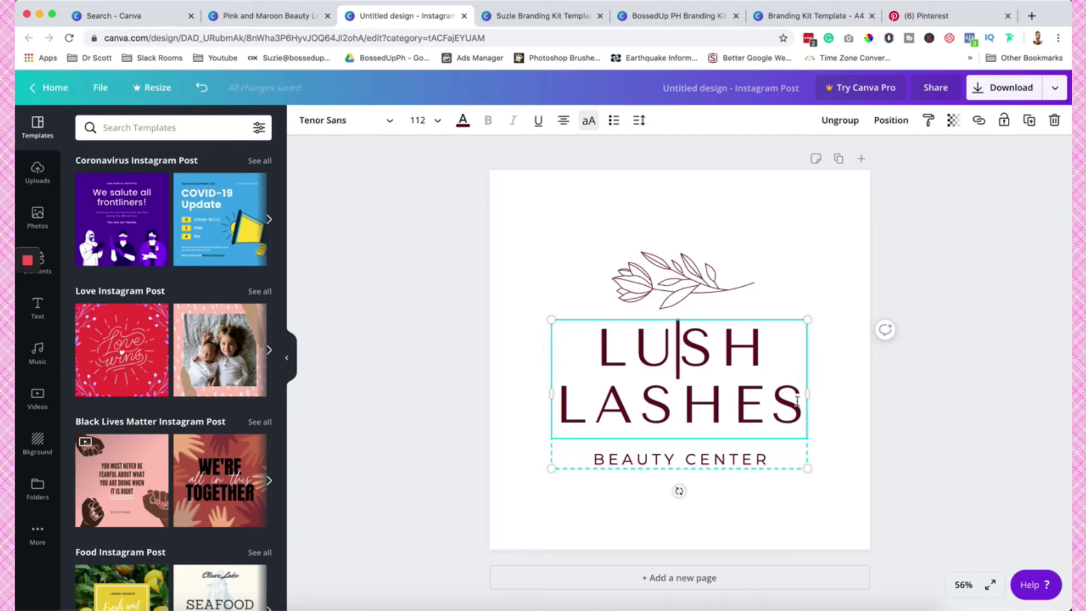
left_click_drag(805, 396, 671, 382)
left_click_drag(759, 339, 599, 339)
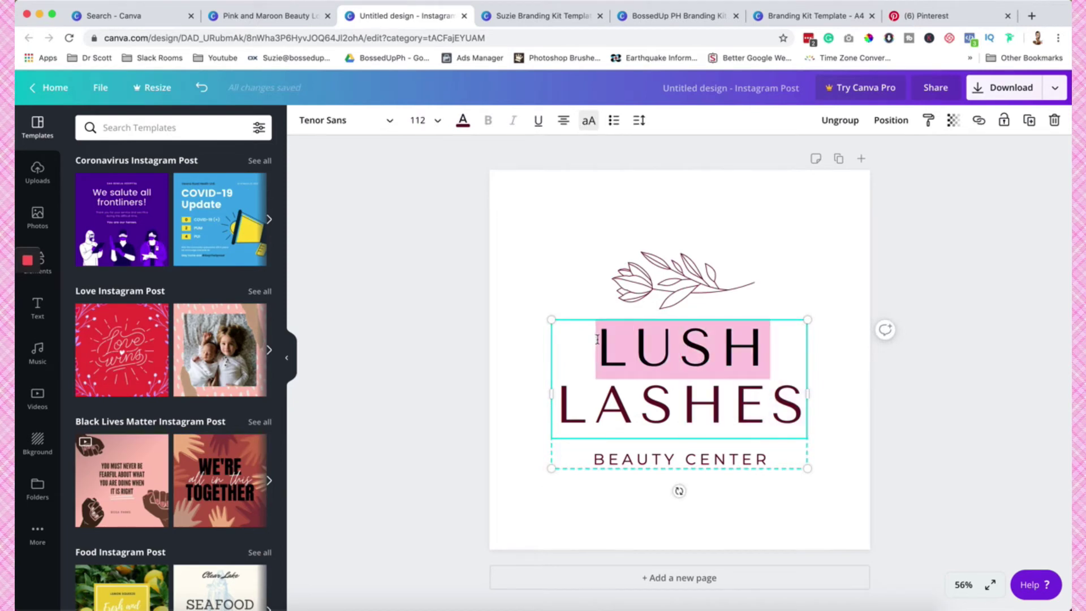
type("SUZ")
key("BackSpace")
type("ZIE")
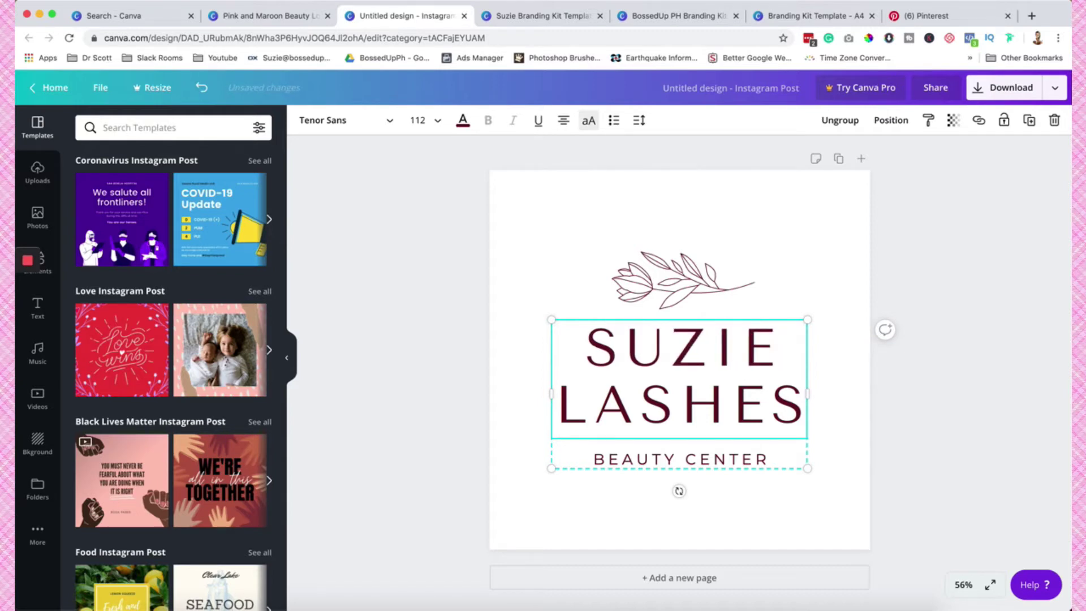
left_click(662, 459)
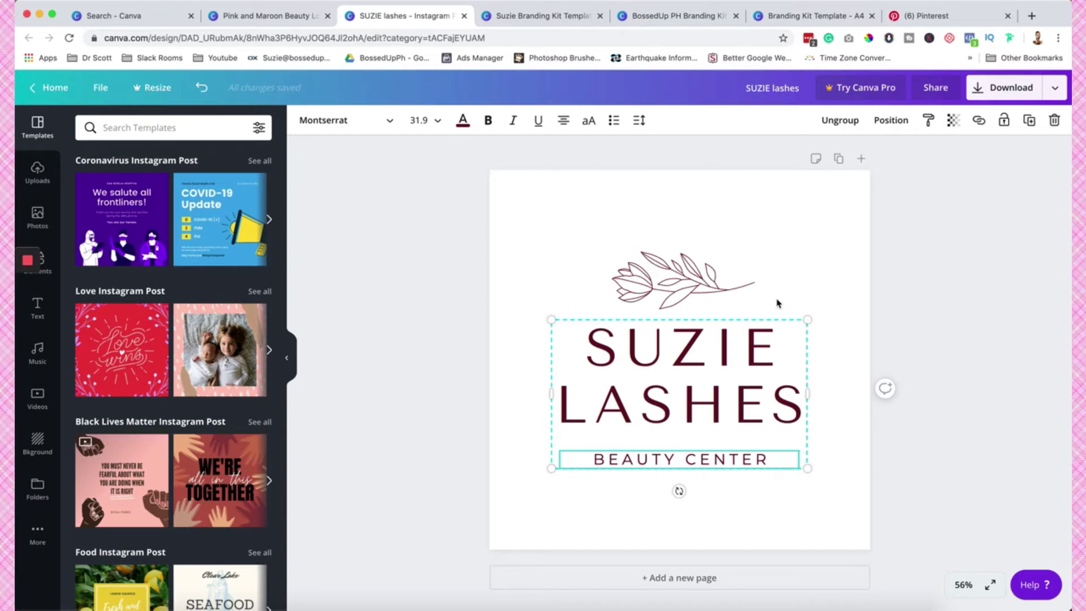
double_click(785, 399)
left_click_drag(806, 401, 565, 392)
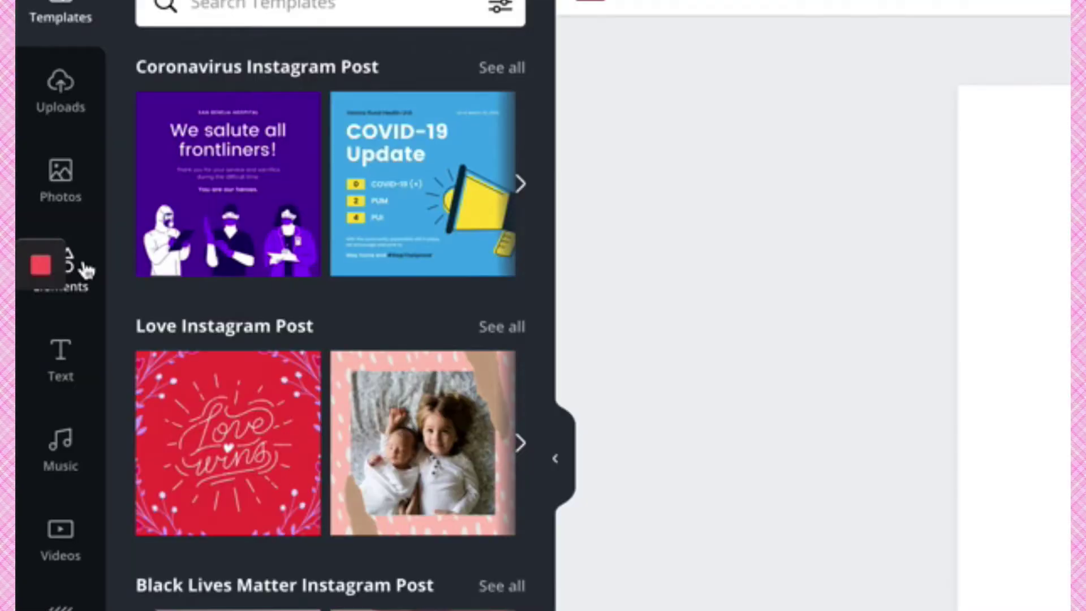
Find the Monoline Elements collection among the elements and add its free hexagon frame to the logo.
left_click(47, 259)
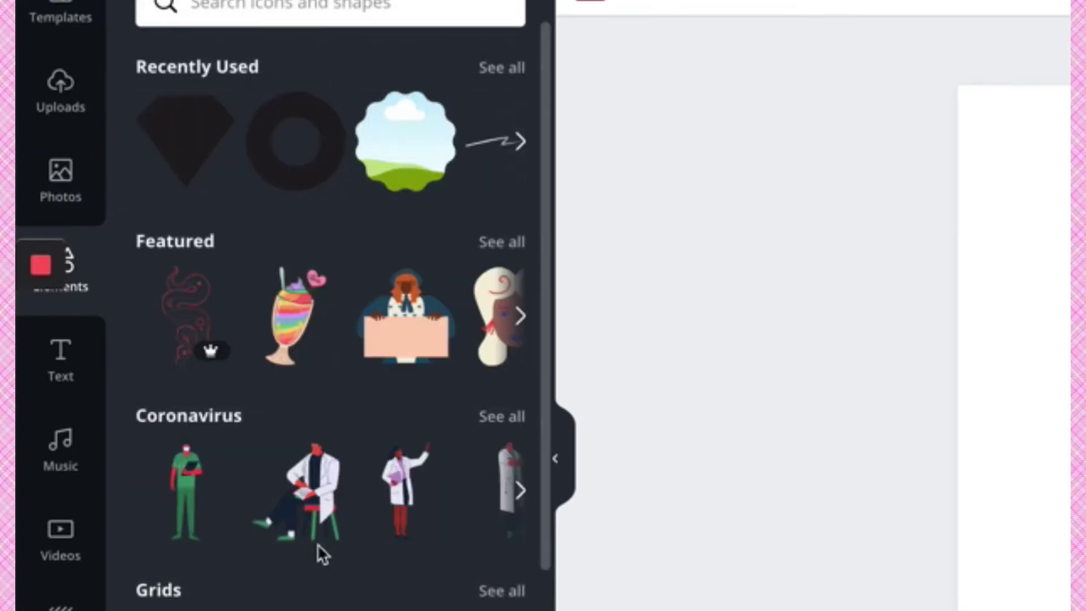
scroll(317, 544, "down", 10)
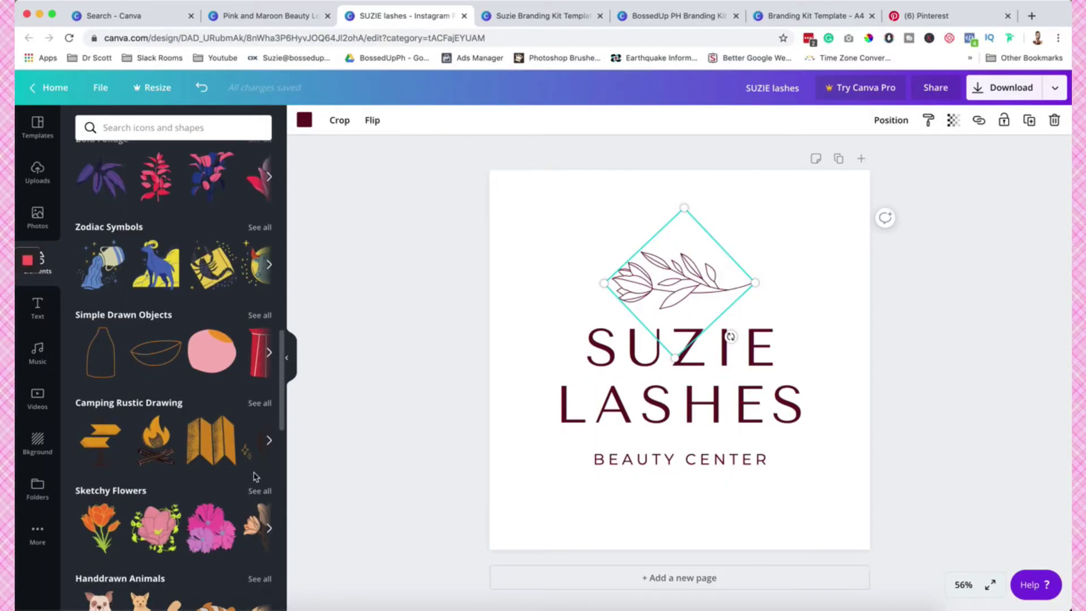
scroll(223, 509, "down", 5)
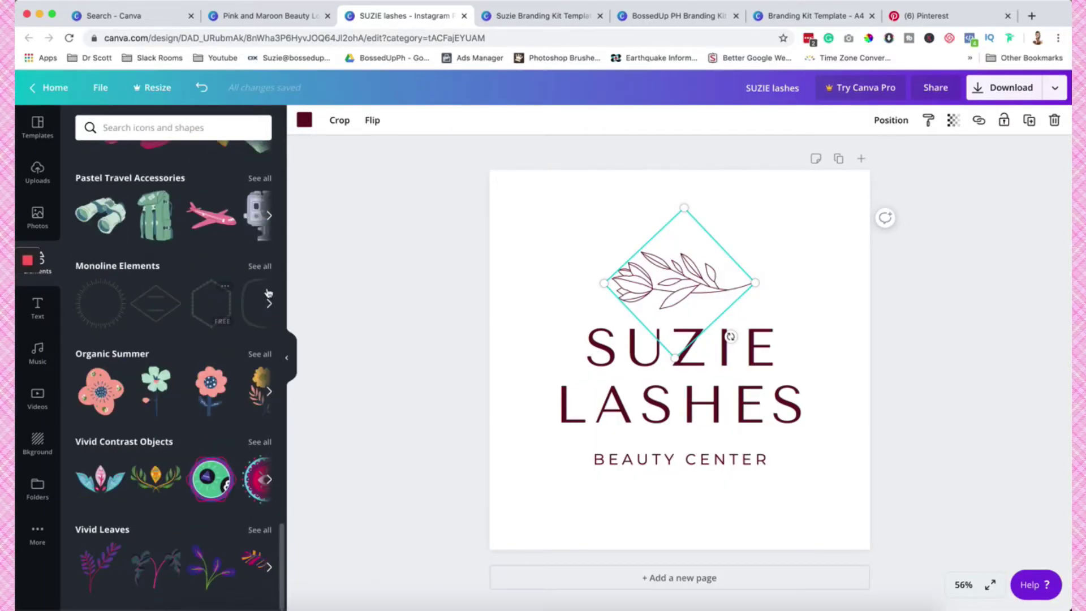
left_click(261, 267)
left_click(240, 259)
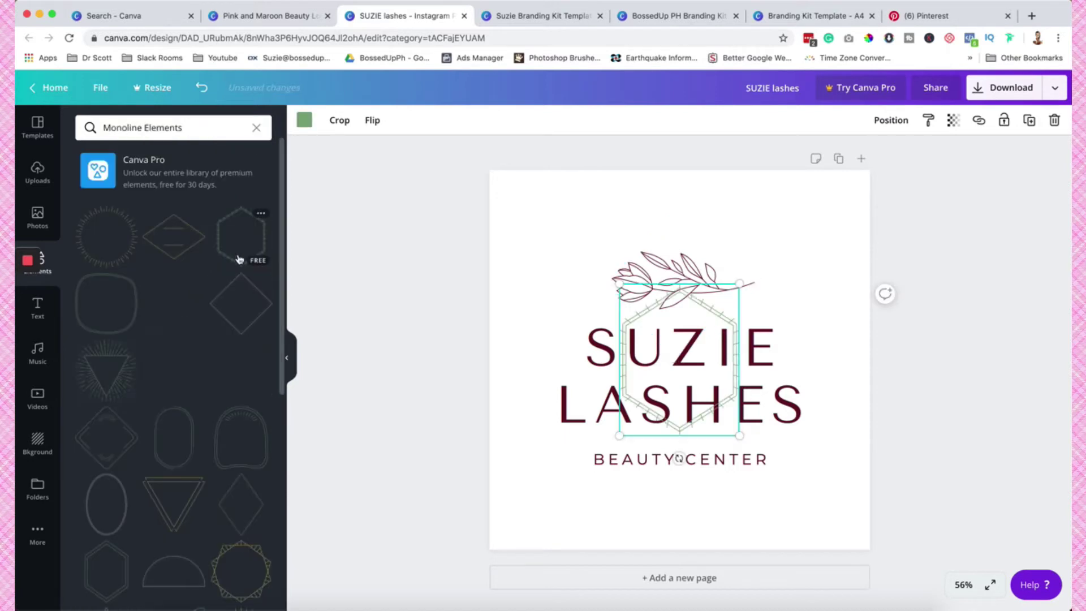
Delete the flower drawing and enlarge the hexagon frame to nearly the full canvas height around the text.
left_click(647, 278)
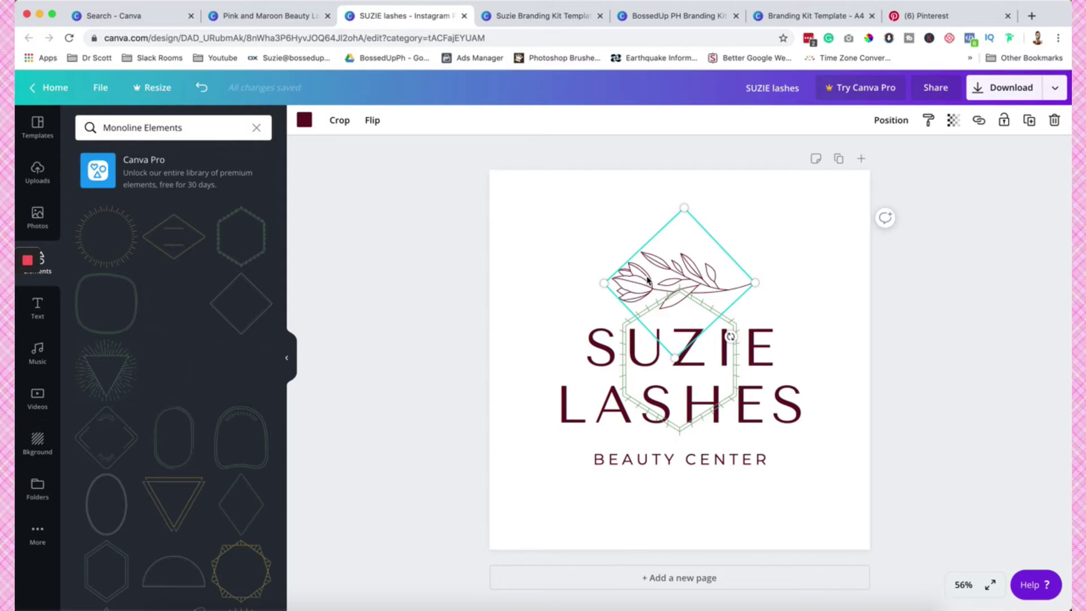
key("Delete")
left_click(674, 297)
left_click_drag(618, 282, 502, 227)
left_click_drag(734, 433, 830, 550)
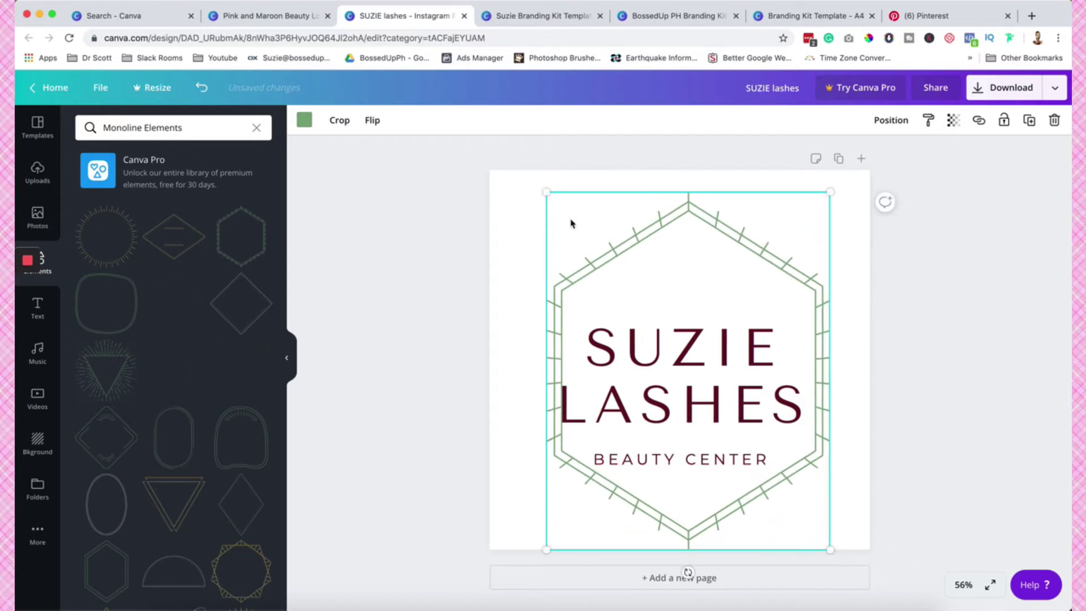
left_click_drag(542, 194, 526, 173)
Move the hexagon aside, shrink and raise the text group, and place the hexagon back around the text.
left_click_drag(724, 297, 942, 299)
left_click_drag(796, 302, 886, 295)
left_click_drag(568, 292, 696, 465)
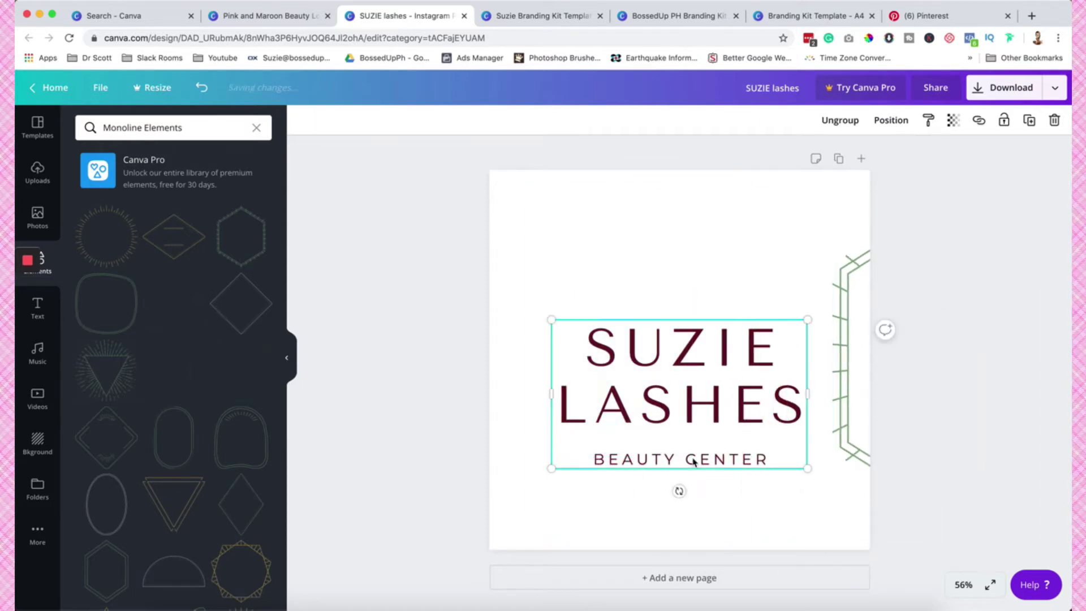
left_click_drag(789, 454, 783, 451)
left_click_drag(702, 399, 713, 373)
left_click(846, 434)
left_click_drag(847, 434, 548, 434)
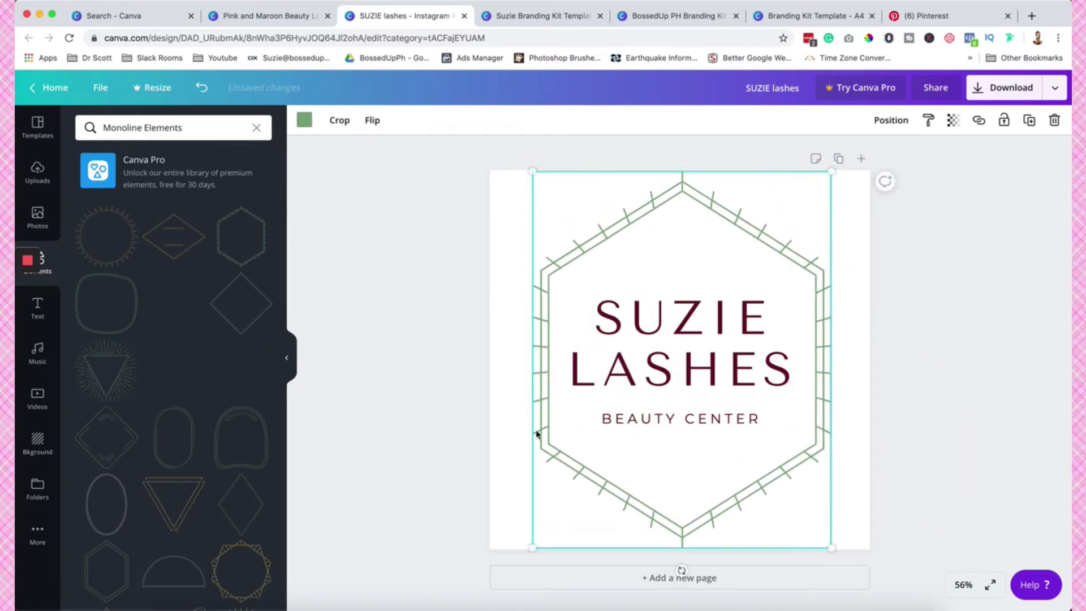
Check the Suzie template and the BossedUp PH kit for the logo areas and brand colours, and return to the logo.
left_click(526, 15)
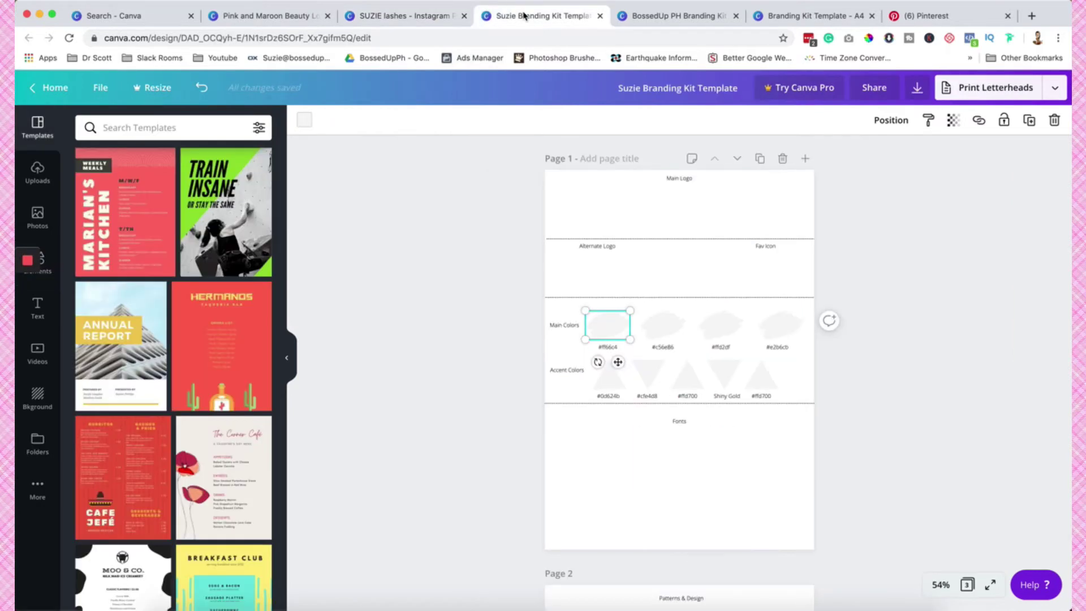
left_click(667, 16)
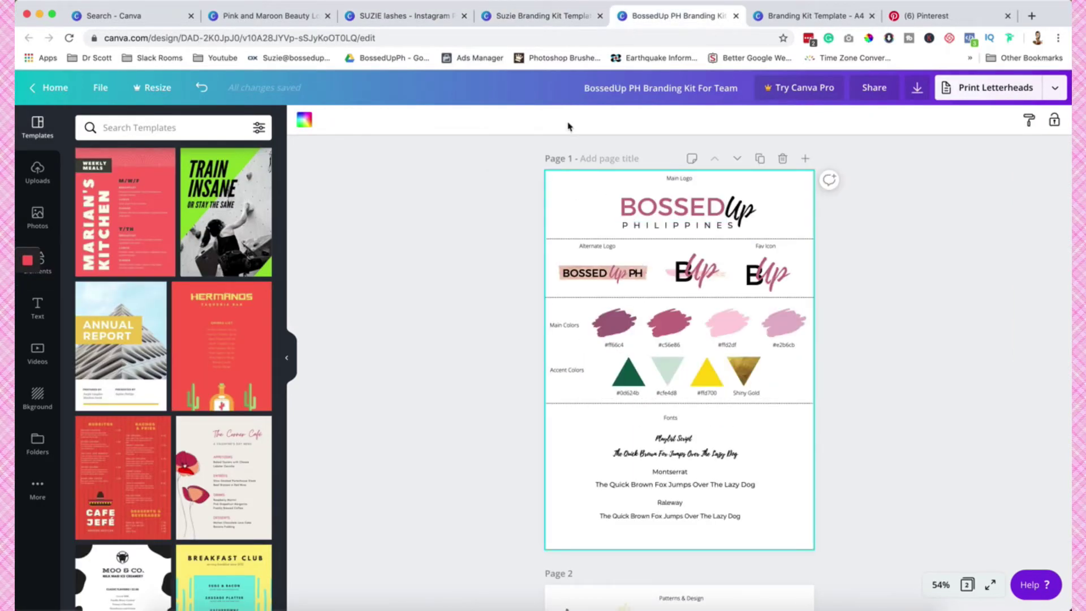
left_click(423, 18)
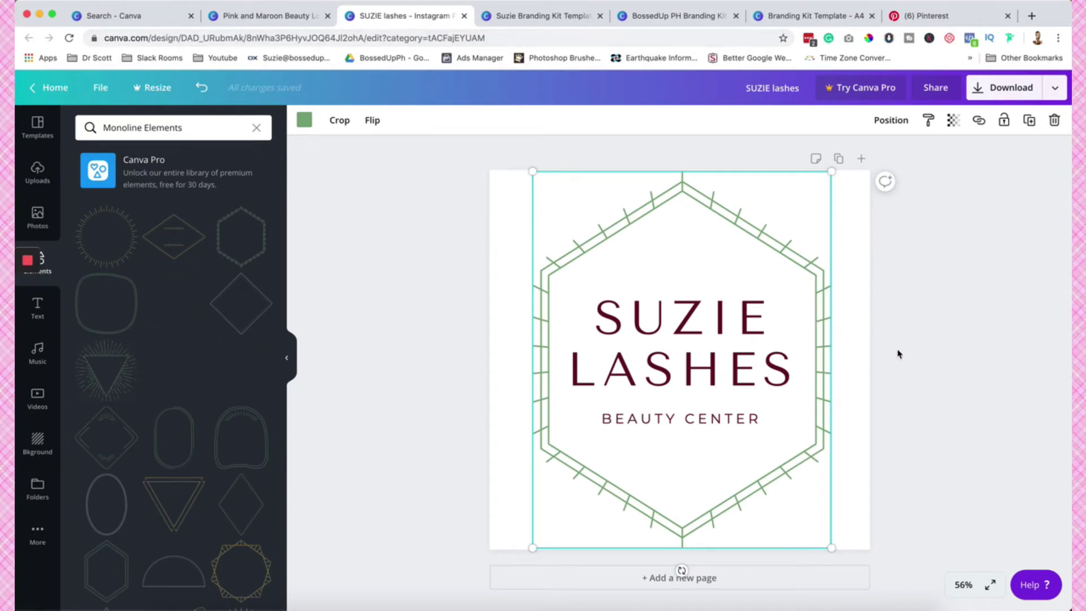
Recolour the green hexagon frame with the dark maroon document colour used by the logo text.
left_click(950, 353)
left_click(825, 412)
left_click(305, 122)
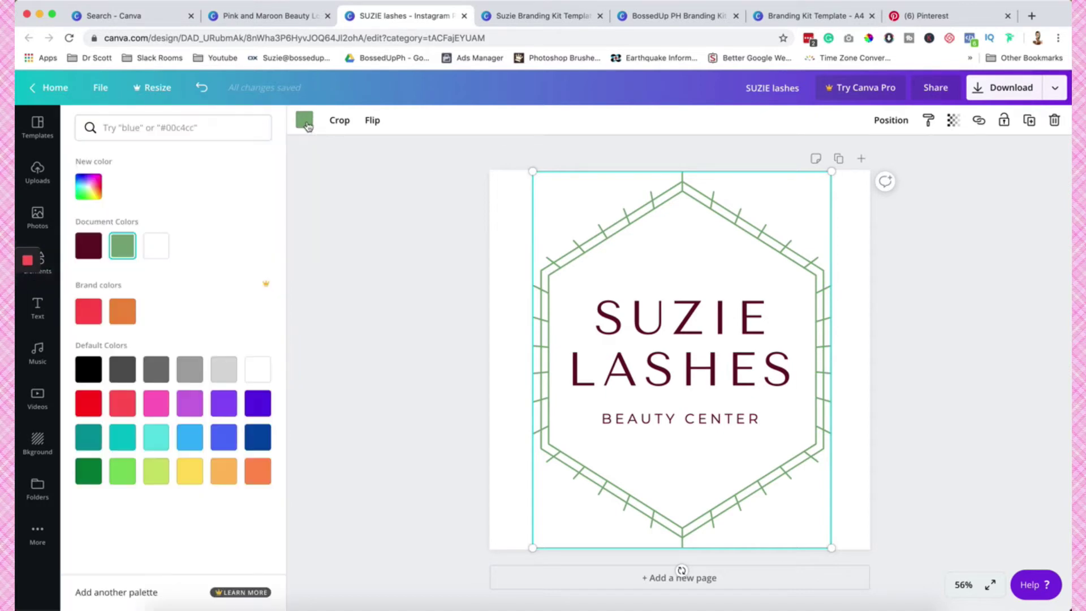
left_click(88, 245)
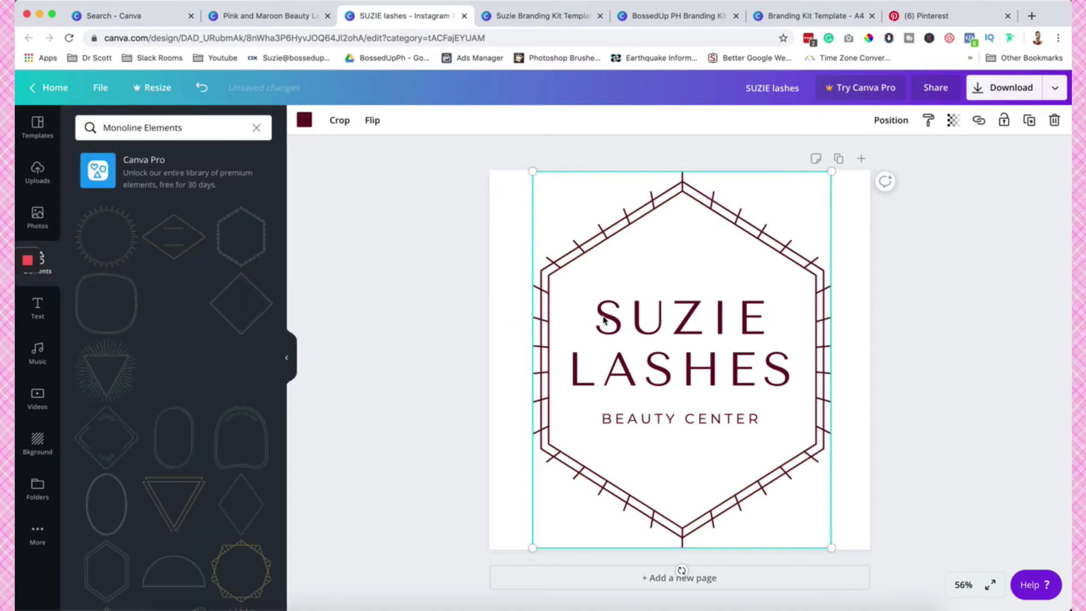
left_click(840, 232)
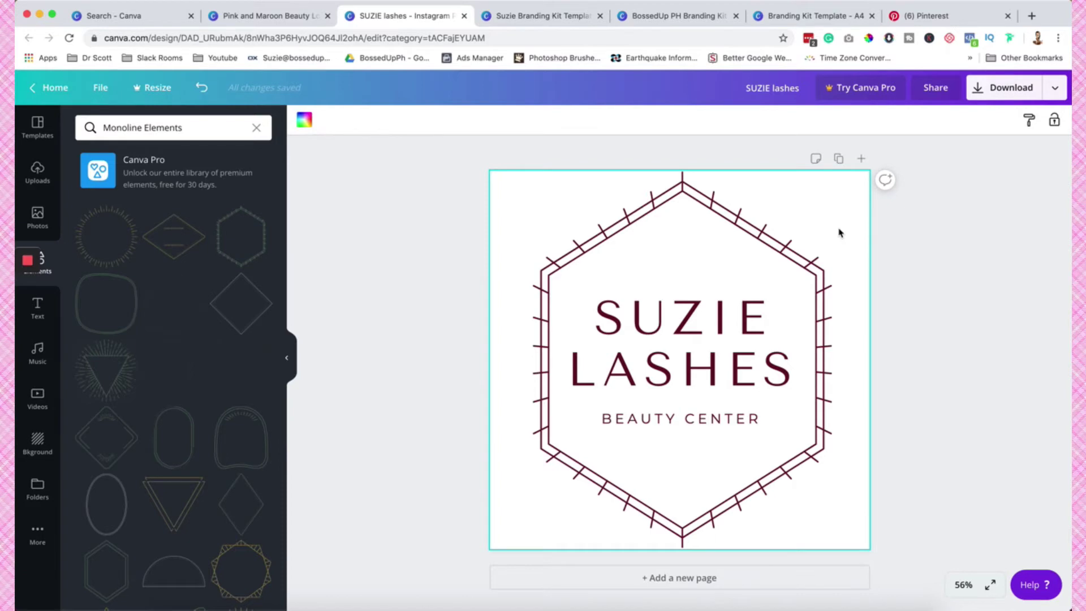
Download the SUZIE lashes logo as a PNG at 1080 × 1080 px.
left_click(399, 168)
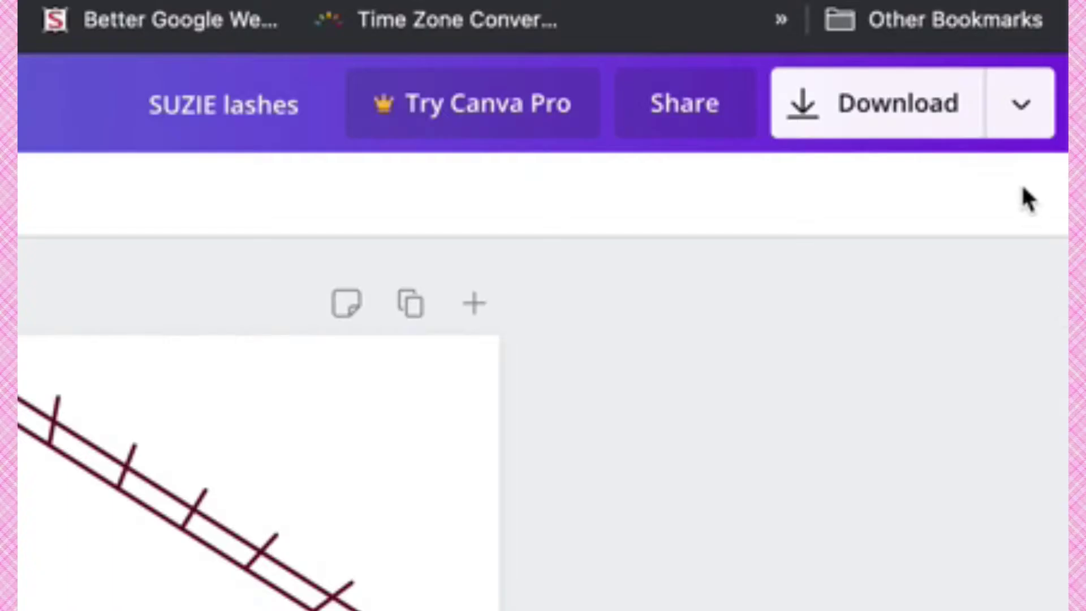
left_click(1054, 89)
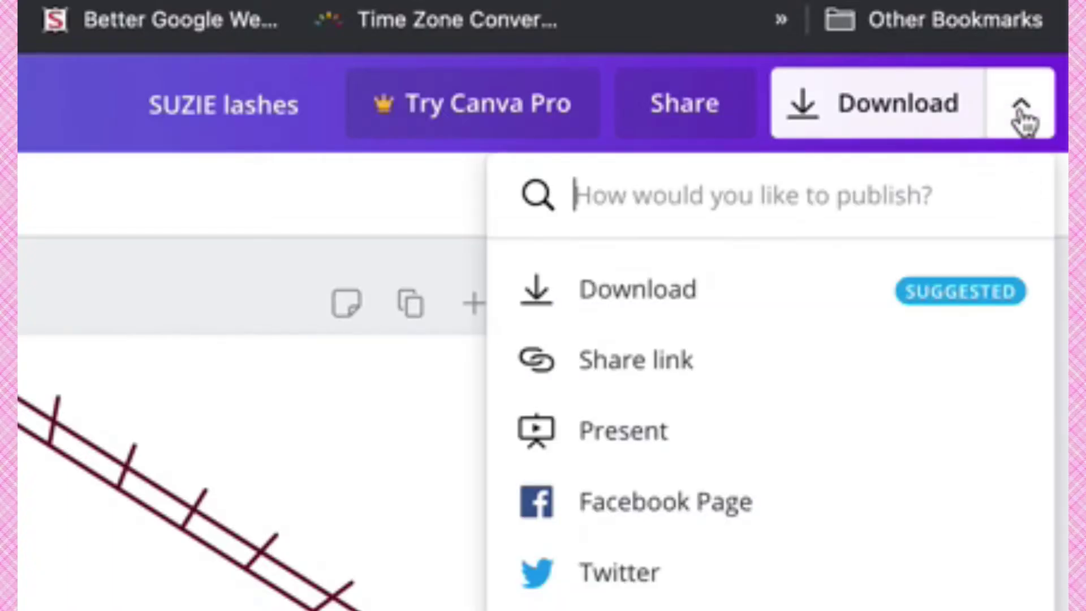
left_click(680, 305)
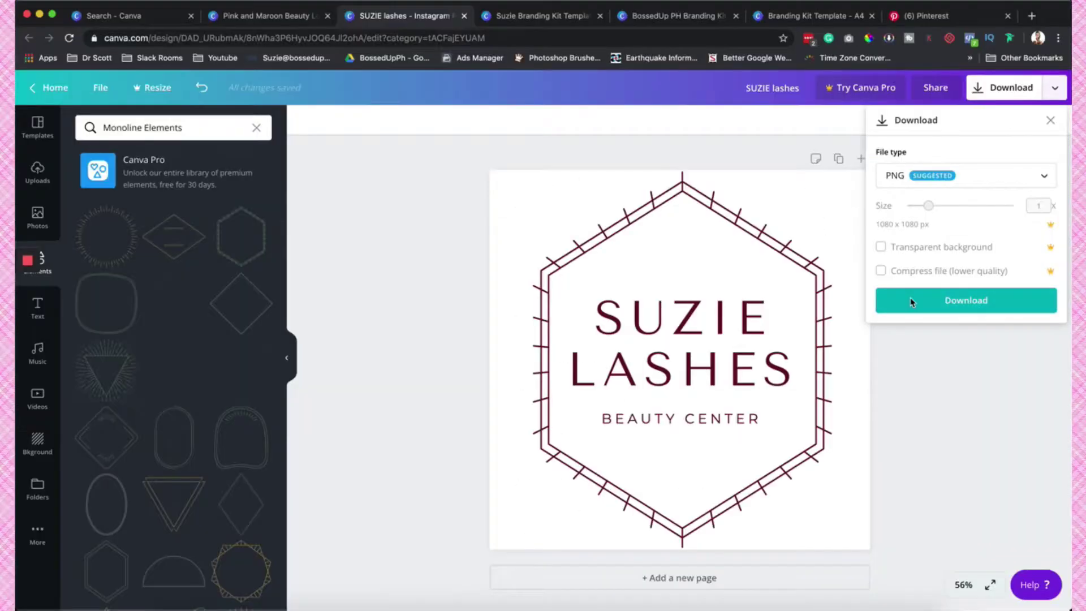
left_click(916, 301)
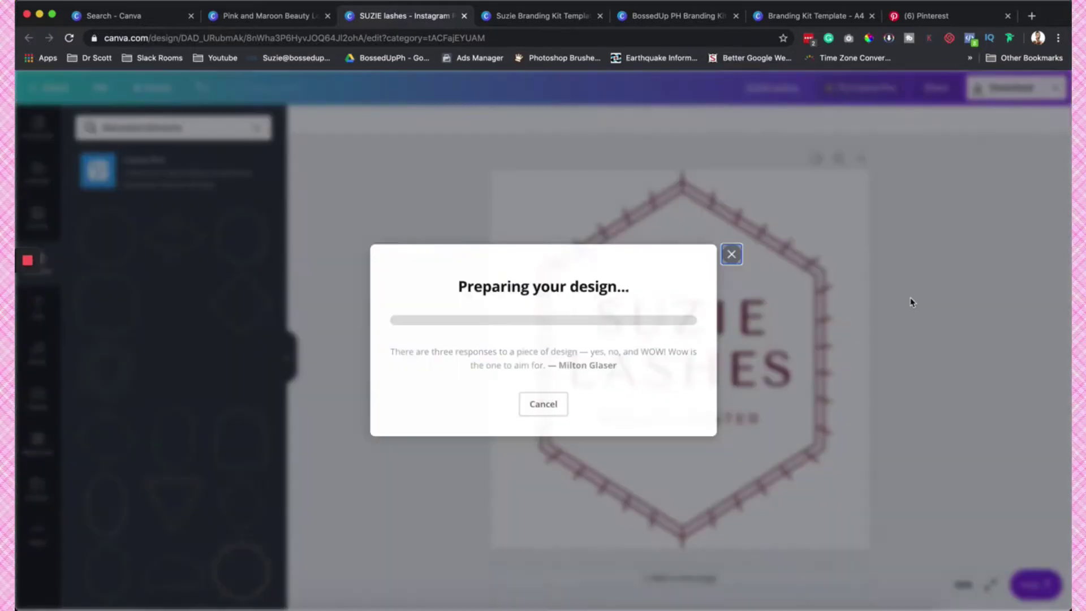
Search the web for "remove background" in a new tab, open remove.bg and upload SUZIE lashes.png to strip its background.
left_click(734, 119)
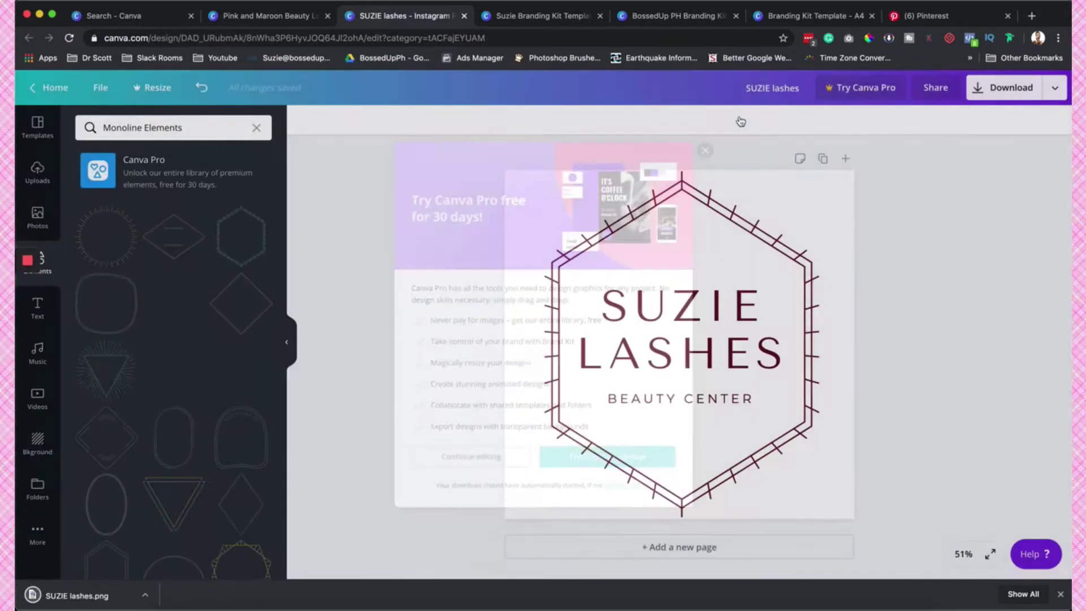
left_click(1030, 15)
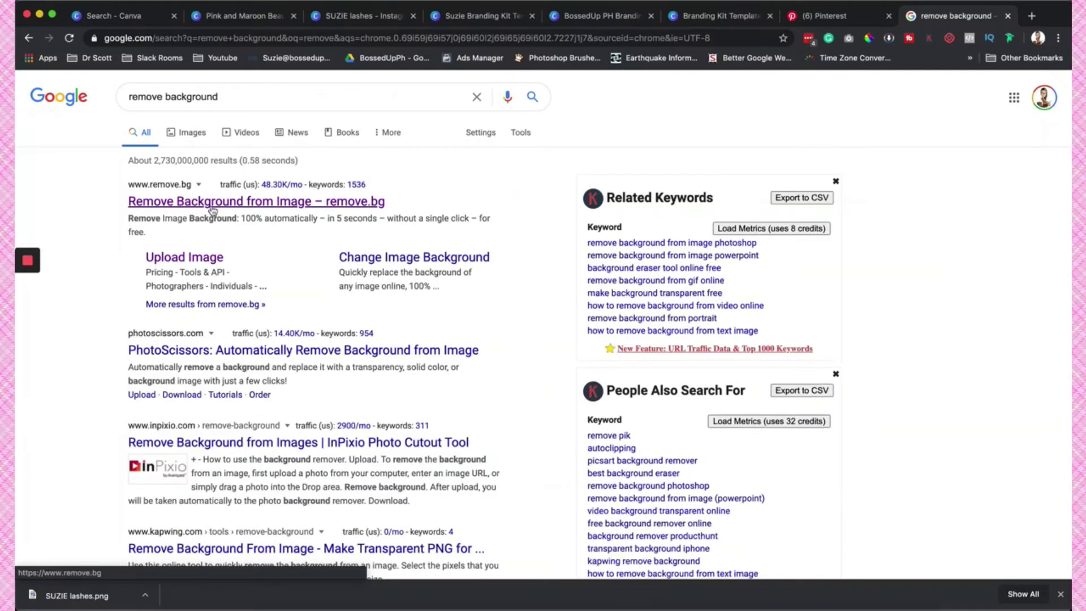
left_click(360, 266)
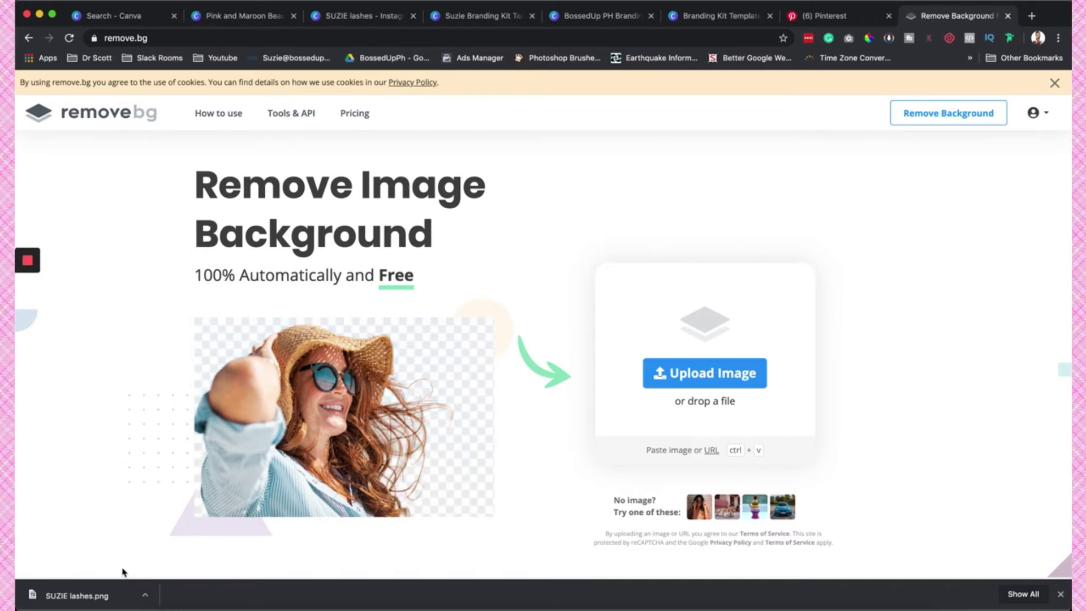
left_click_drag(82, 596, 669, 334)
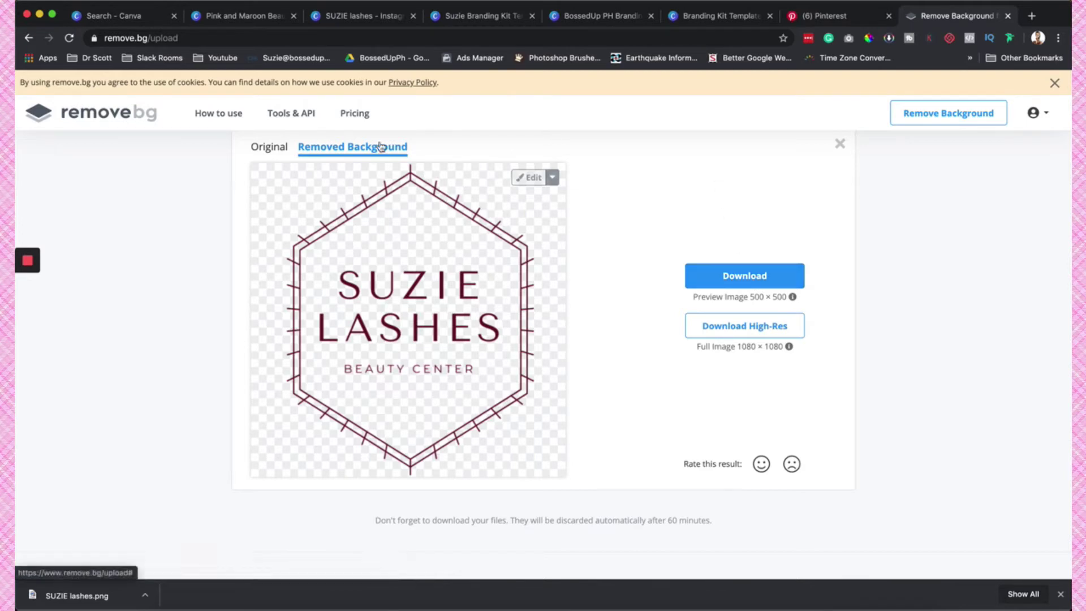
Return to Canva and open the Canva Pro pricing page to compare its features and price with the free plan.
left_click(158, 21)
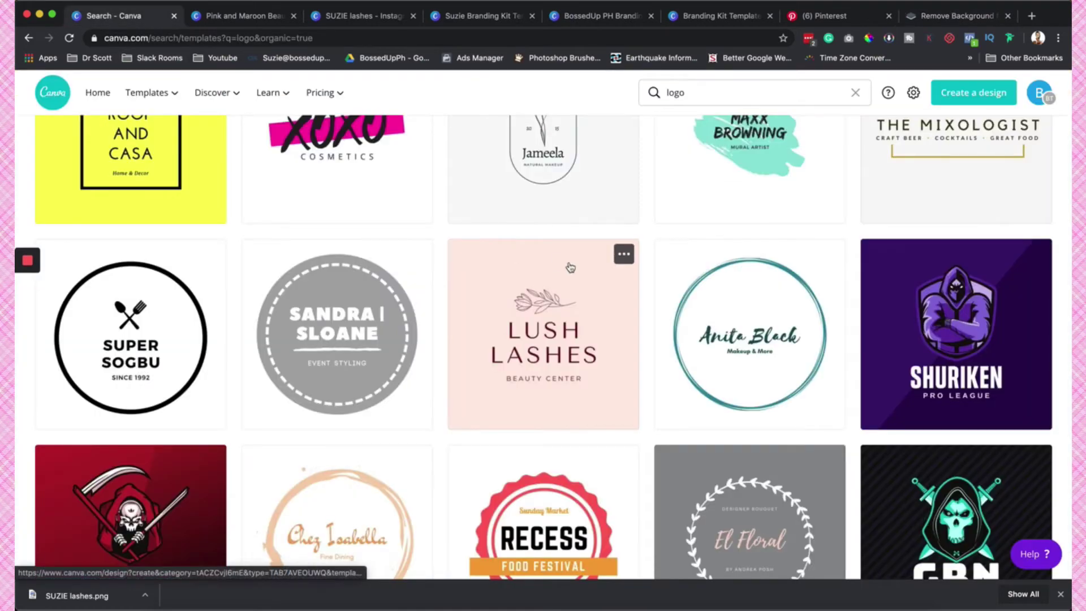
left_click(1039, 93)
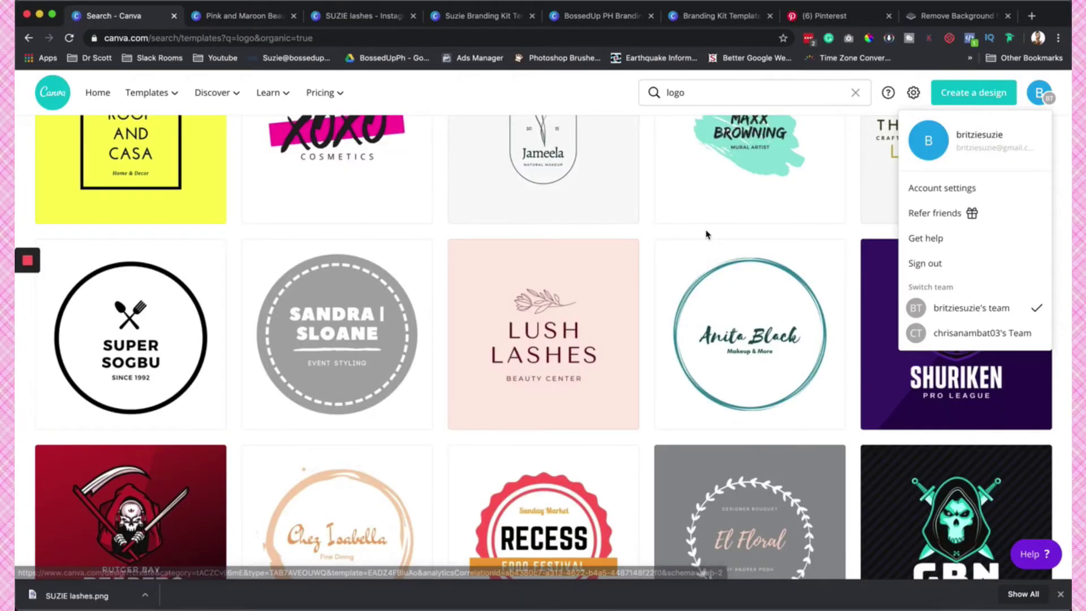
left_click(66, 496)
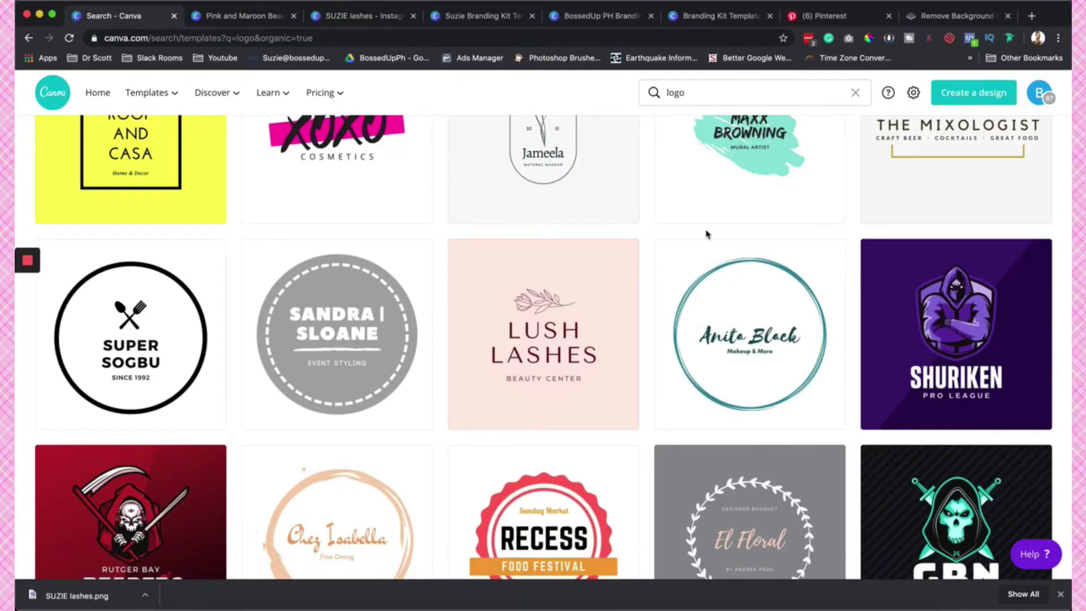
scroll(706, 234, "up", 2)
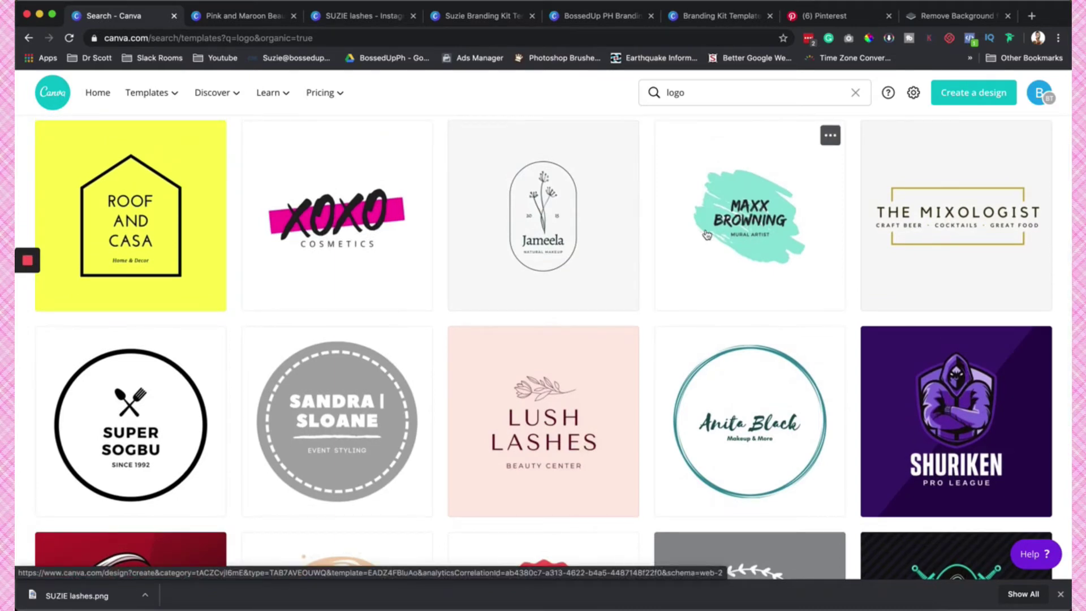
mouse_move(324, 92)
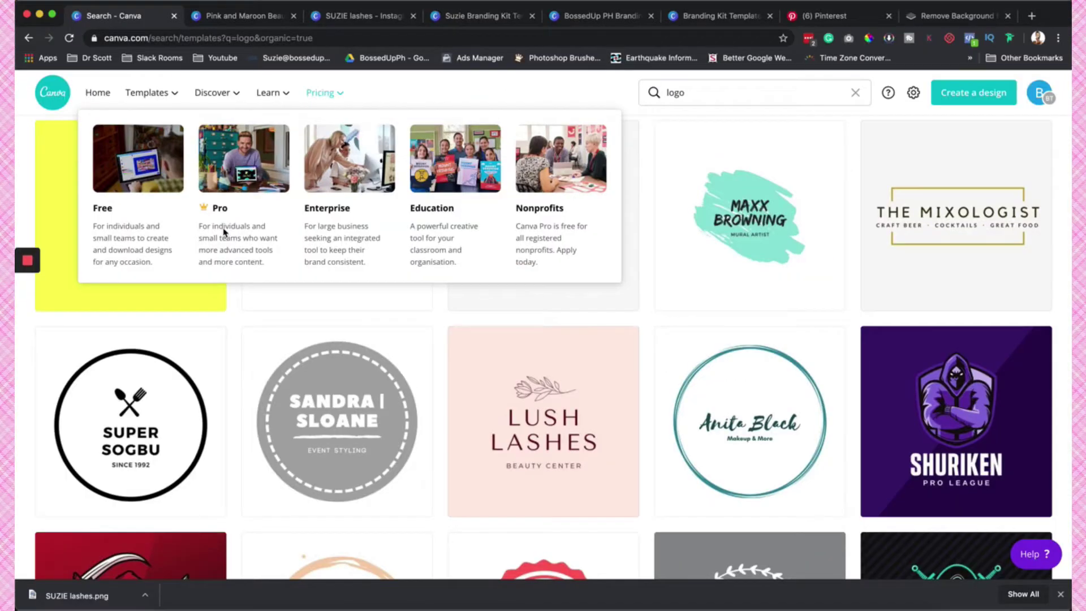
left_click(233, 190)
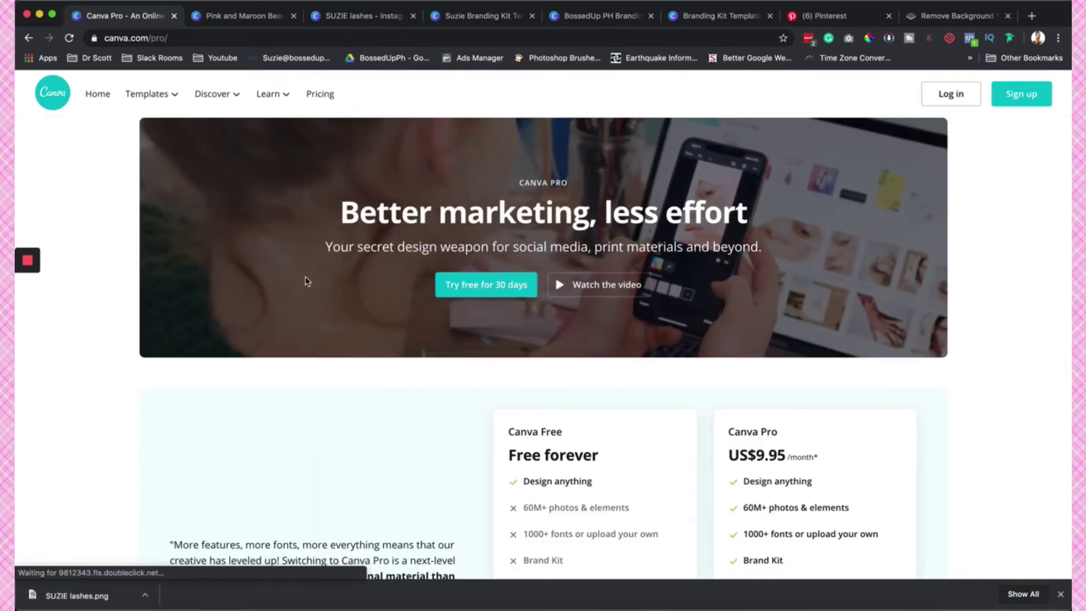
scroll(431, 436, "down", 5)
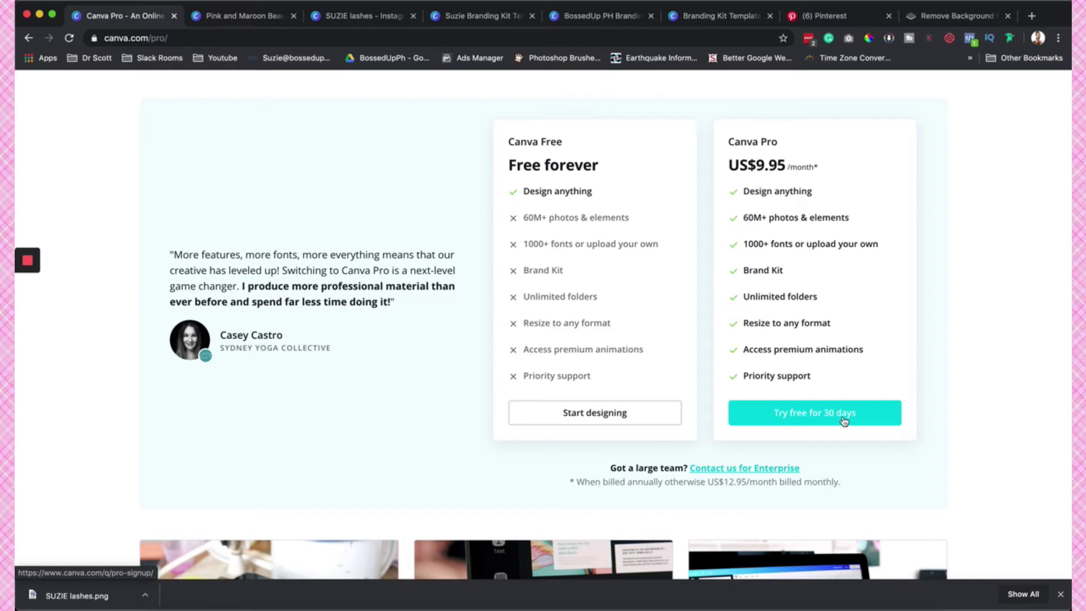
scroll(825, 357, "up", 5)
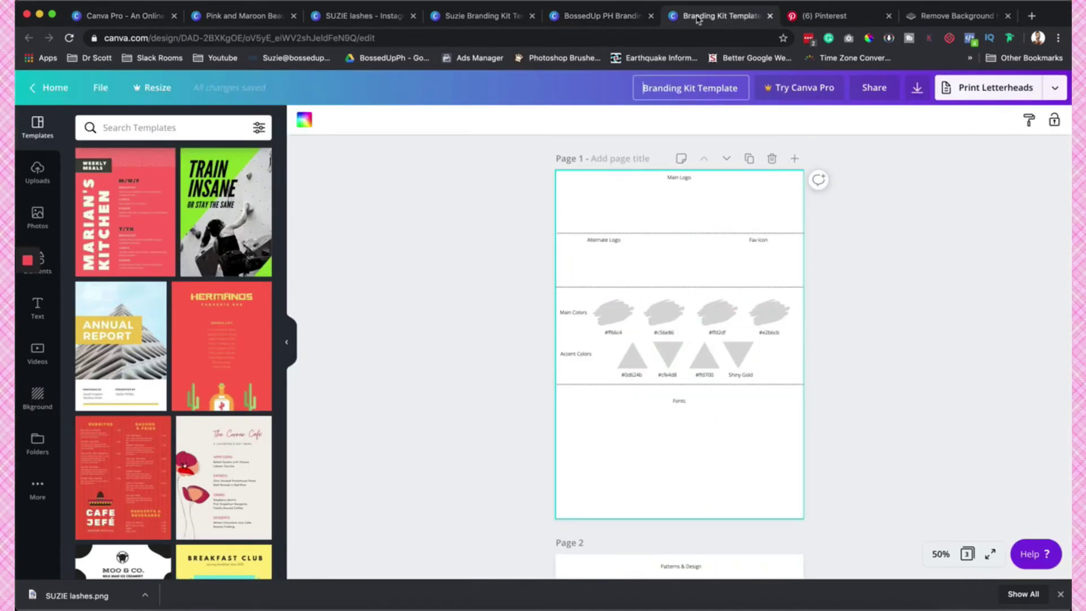
Copy the complete SUZIE LASHES logo into the Main Logo area of the Suzie Branding Kit Template and close the blank Branding Kit Template.
left_click(704, 17)
left_click(494, 21)
left_click(380, 18)
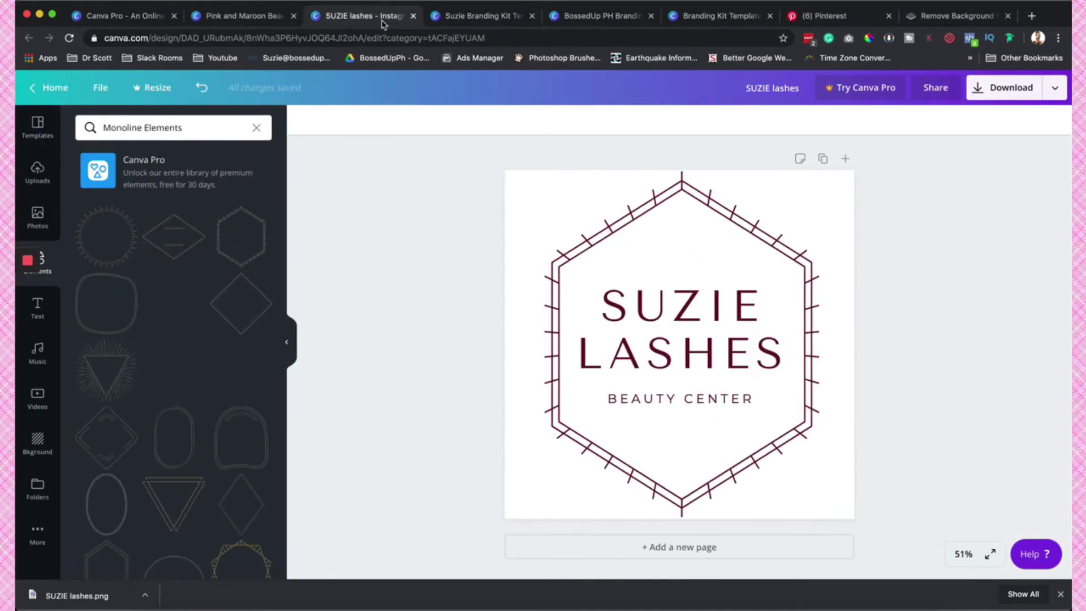
left_click_drag(527, 180, 823, 511)
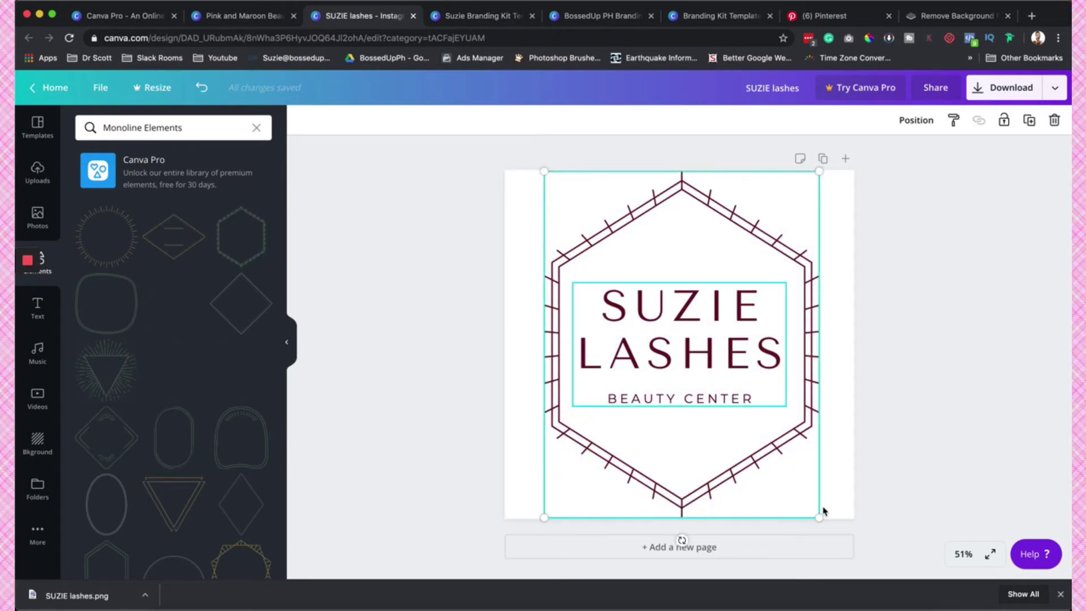
key("ctrl+Tab")
left_click(693, 17)
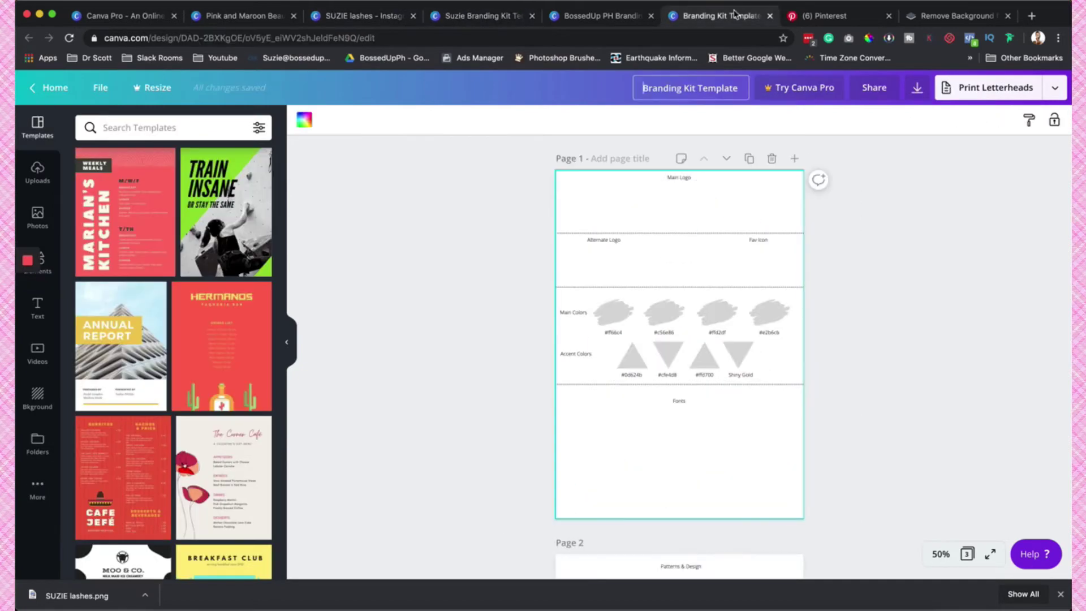
left_click(771, 17)
left_click(498, 16)
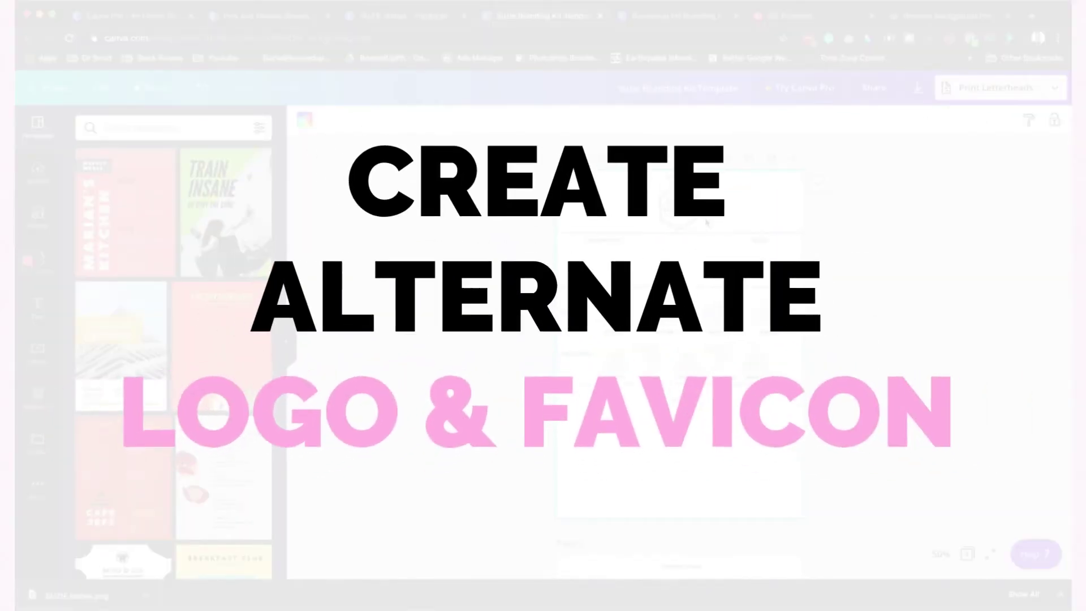
Return to the SUZIE lashes design and delete the hexagonal frame around the logo text.
left_click(376, 21)
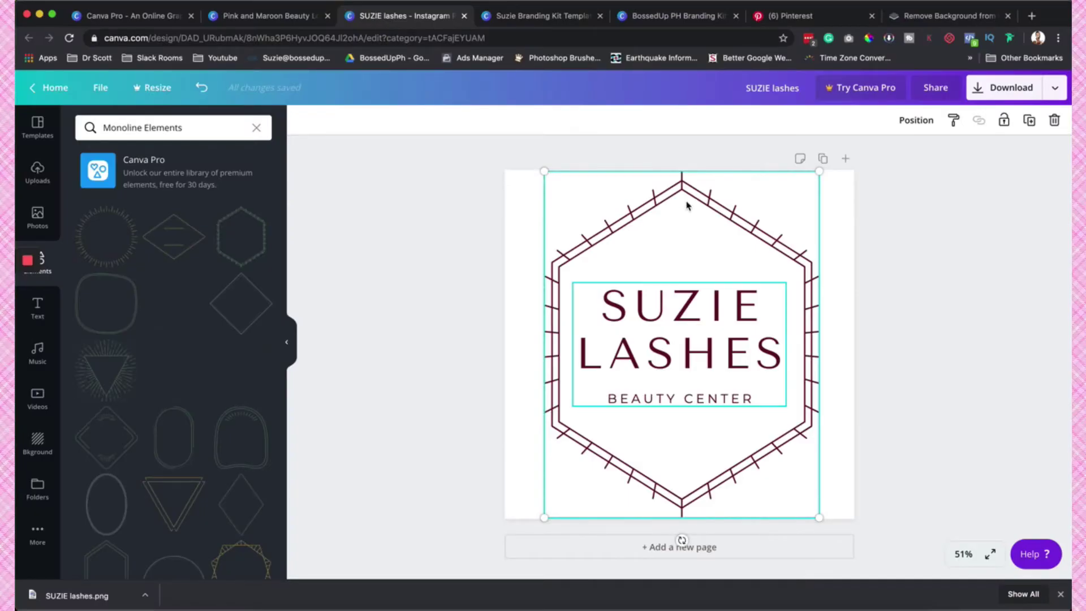
left_click(872, 294)
left_click(808, 278)
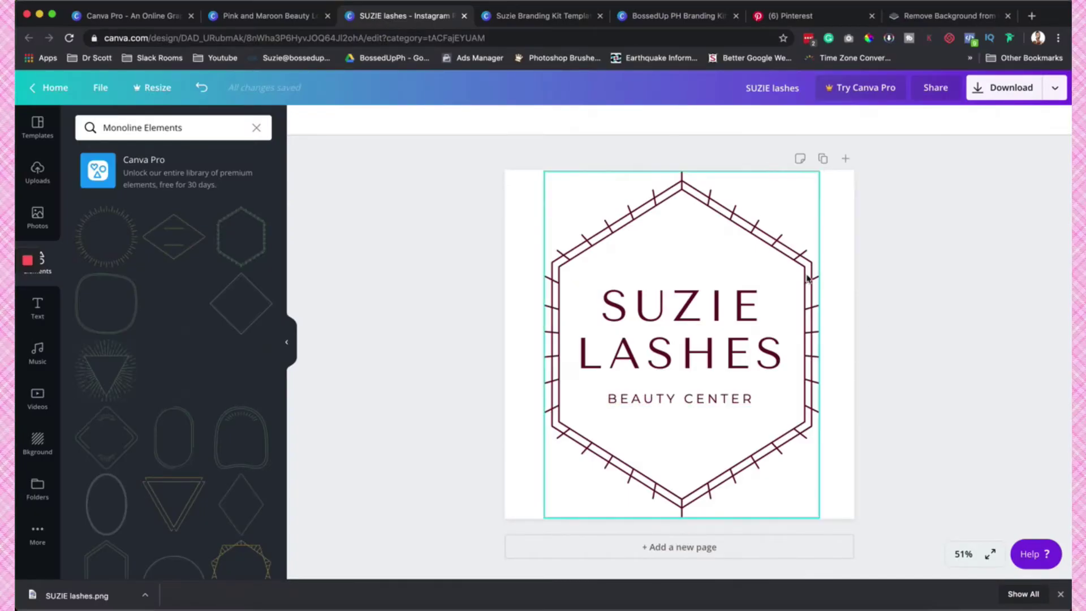
key("Delete")
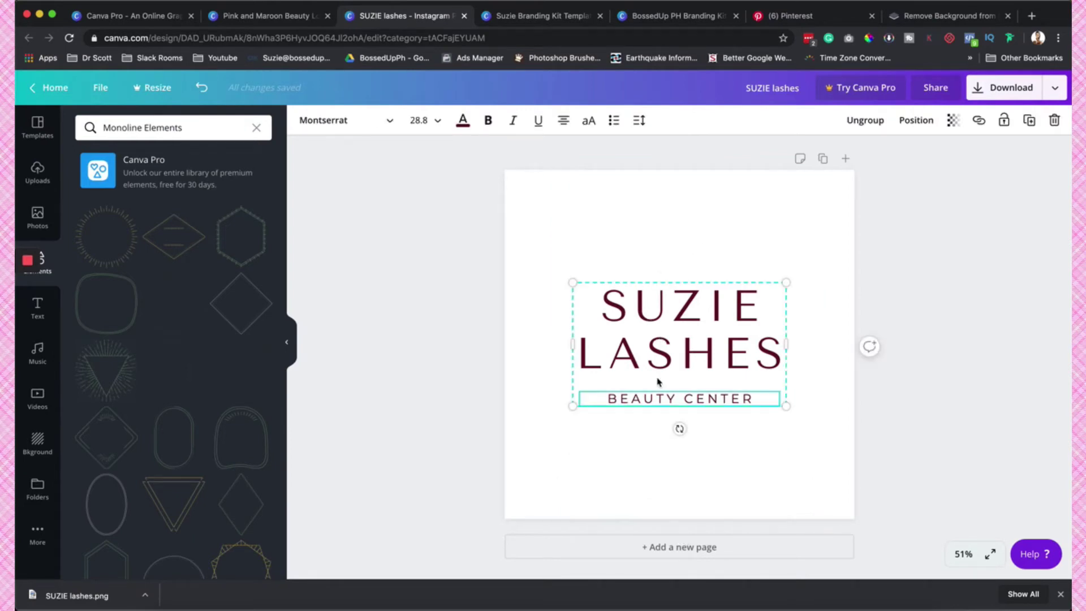
Ungroup the logo text and delete the BEAUTY CENTER line beneath SUZIE LASHES.
double_click(657, 400)
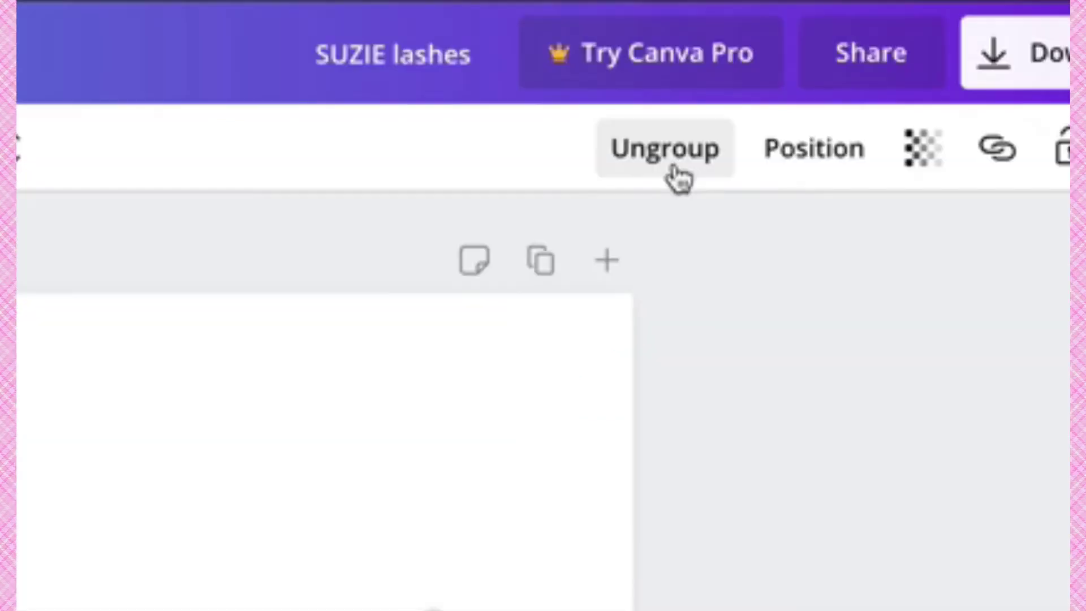
left_click(866, 122)
left_click(796, 453)
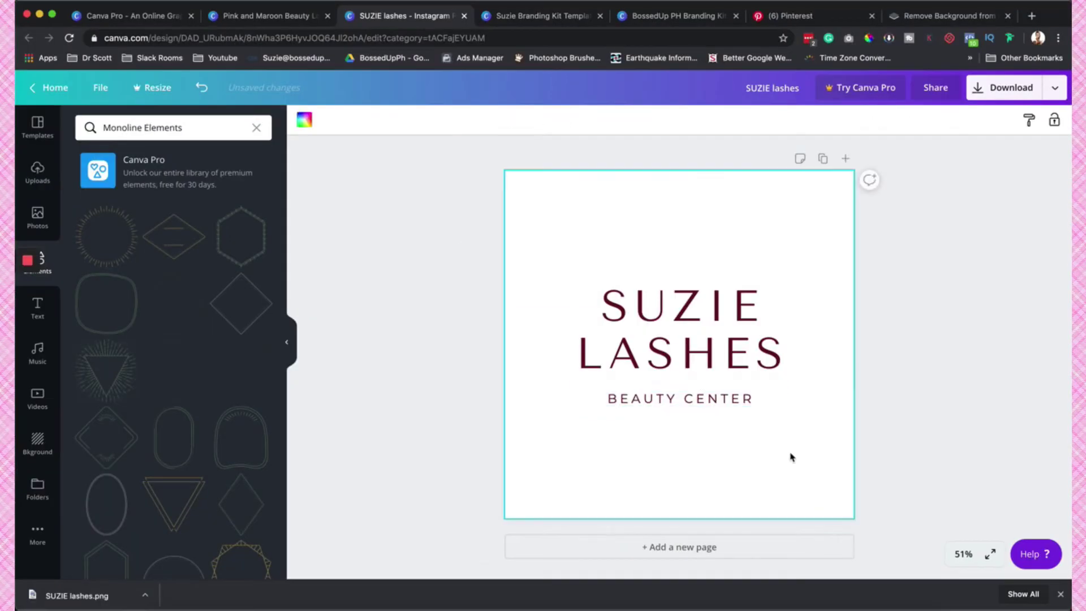
left_click(737, 399)
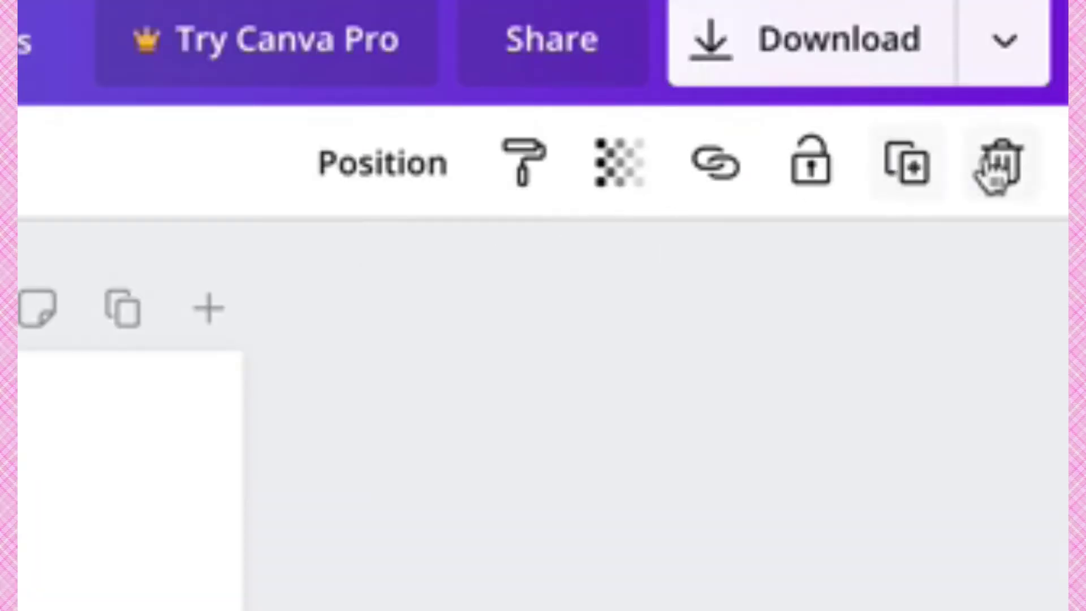
left_click(1054, 120)
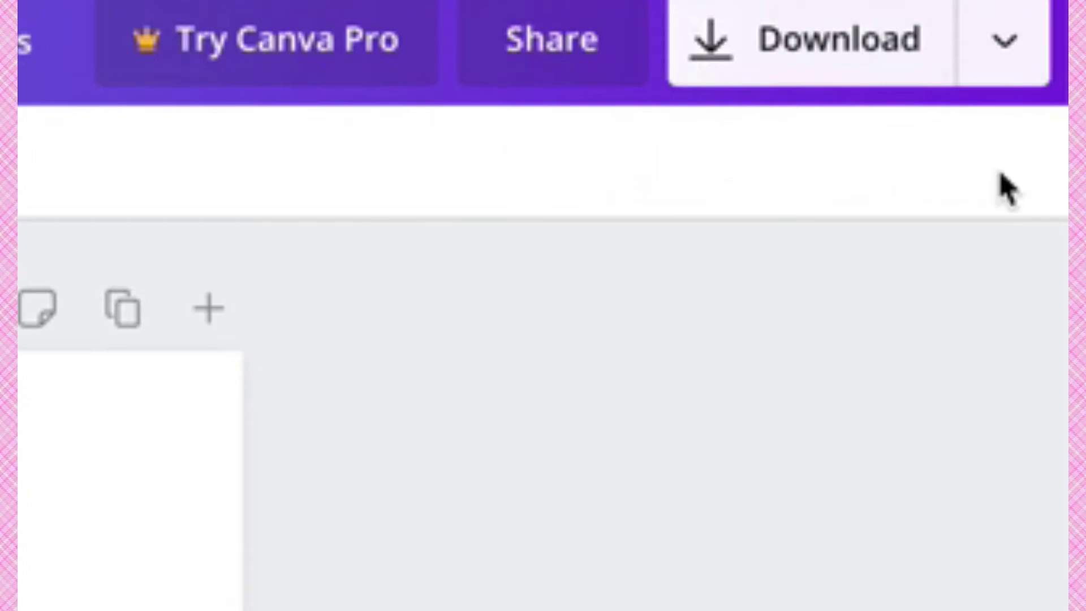
Copy the SUZIE LASHES text into the Suzie Branding Kit Template, shrink it to size 23.8 and place it under Alternate Logo.
left_click_drag(547, 275, 753, 411)
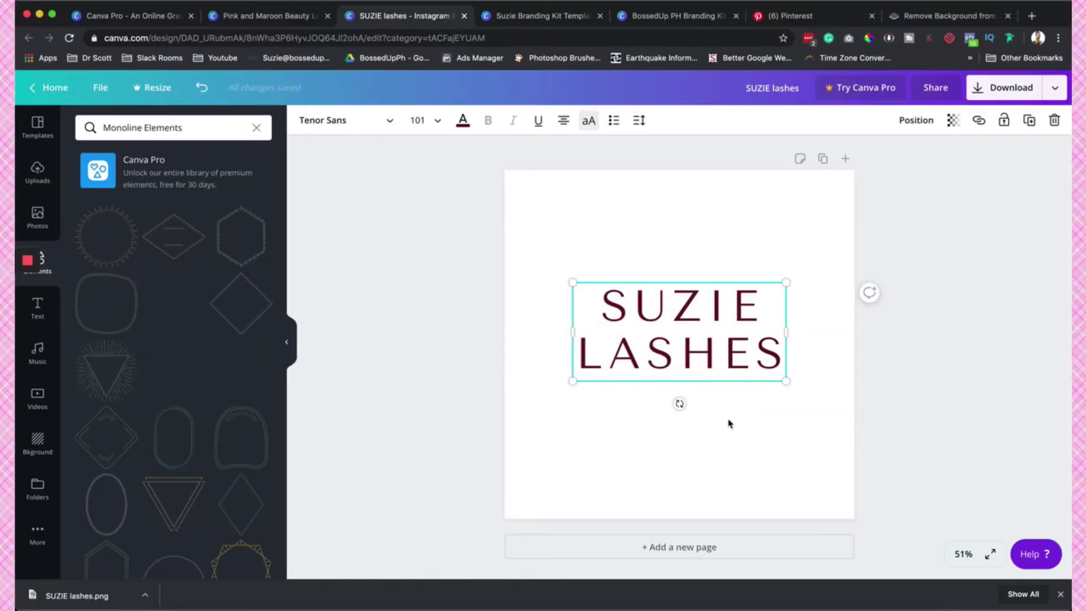
left_click(545, 17)
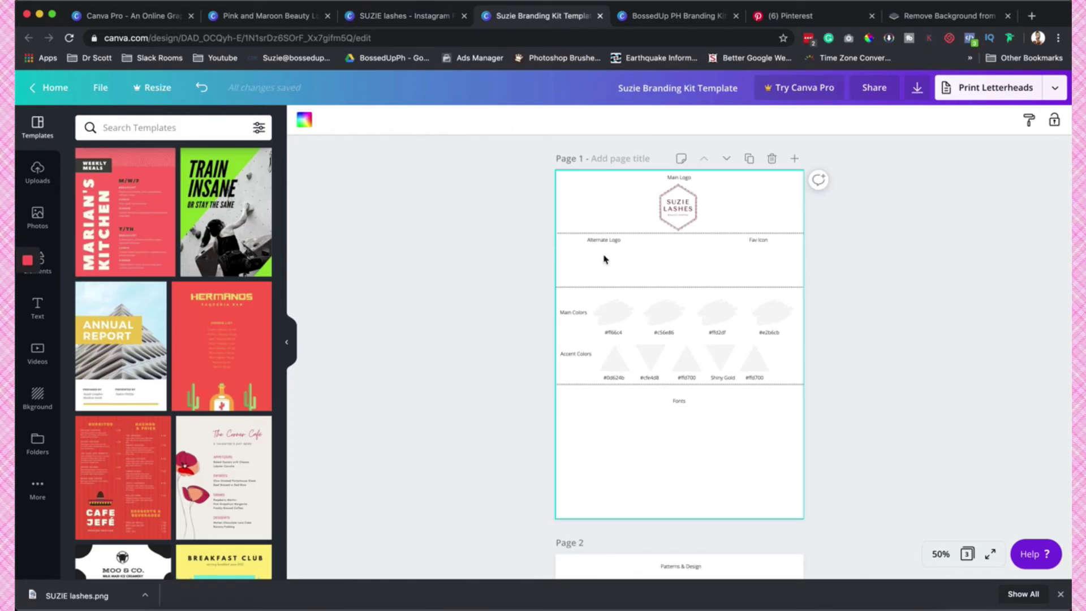
key("super+v")
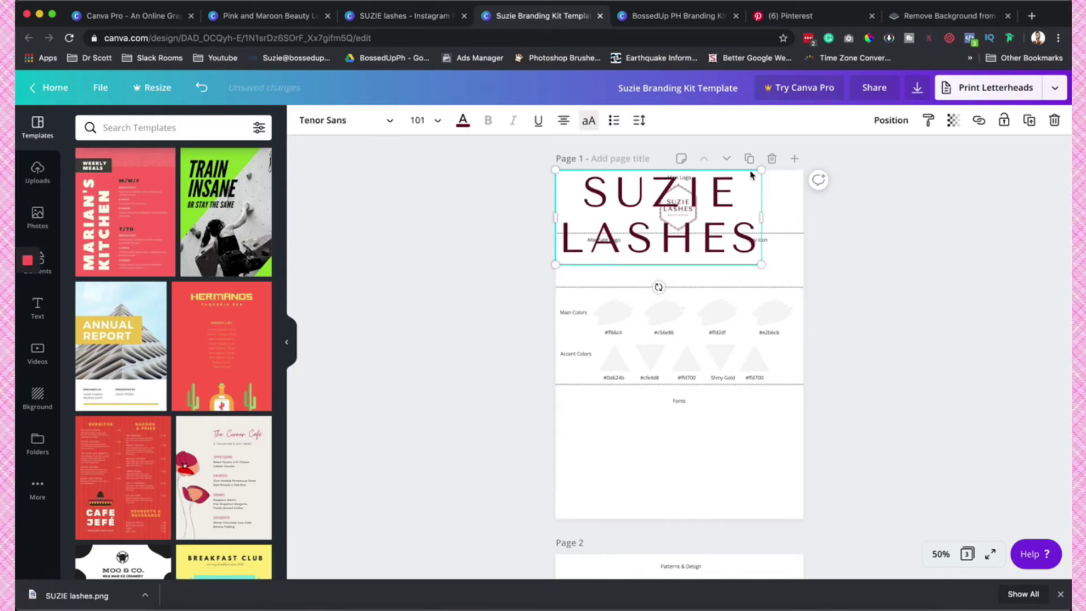
left_click_drag(703, 179, 605, 270)
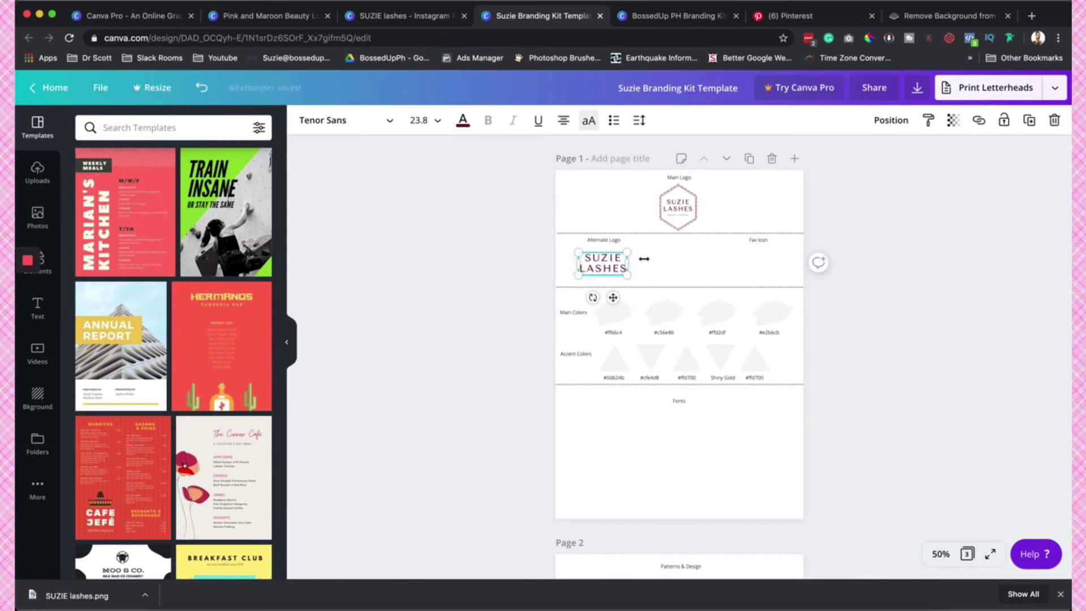
left_click(650, 272)
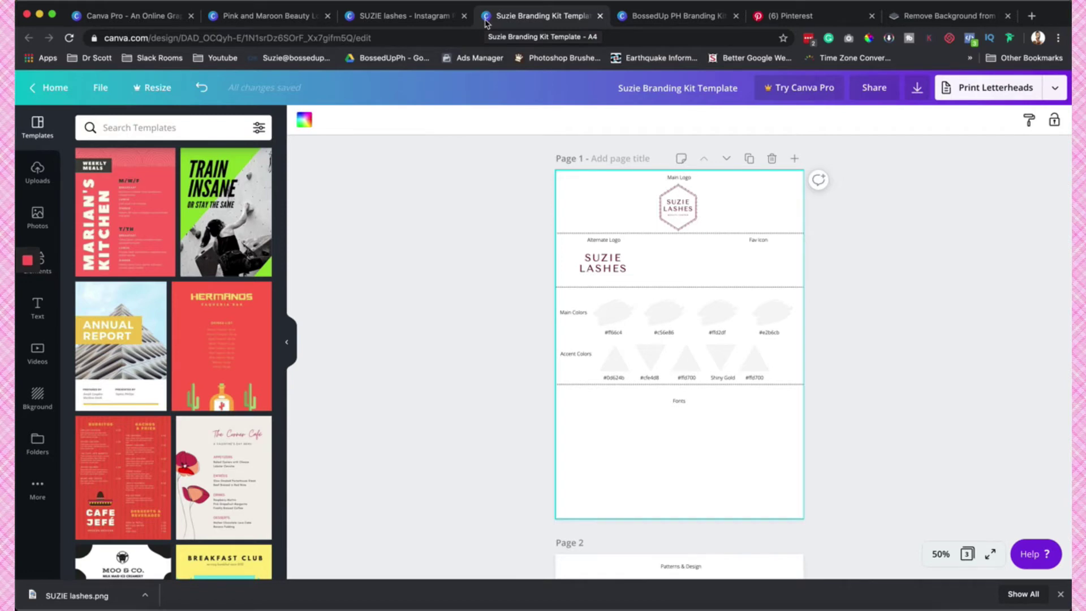
Go back to the SUZIE lashes design and reduce the SUZIE LASHES text to the single letter S.
left_click(390, 17)
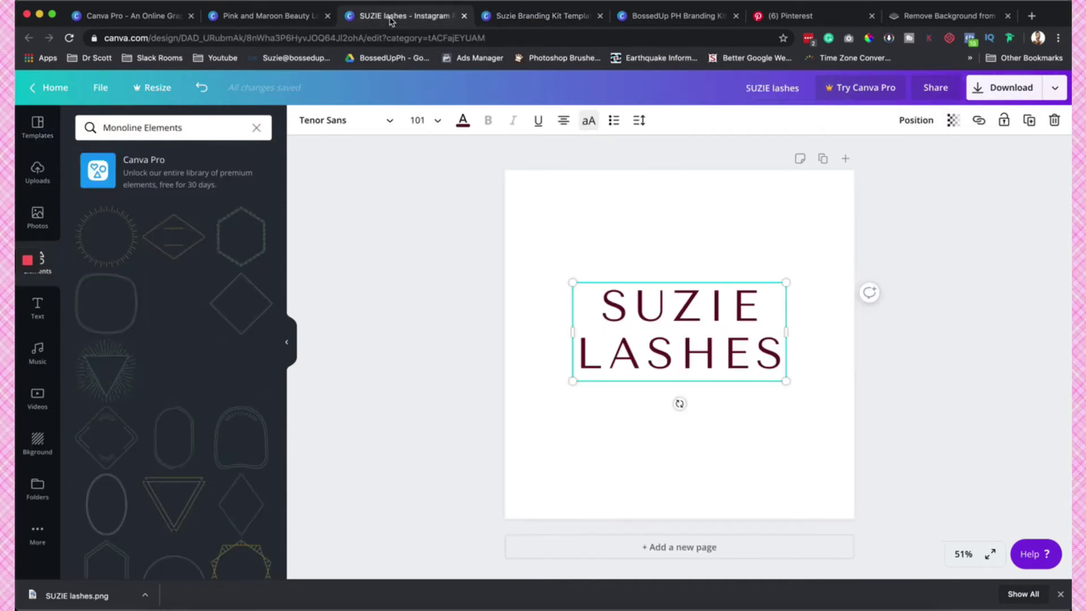
left_click(673, 333)
left_click(633, 305)
left_click_drag(633, 306, 769, 372)
key("BackSpace")
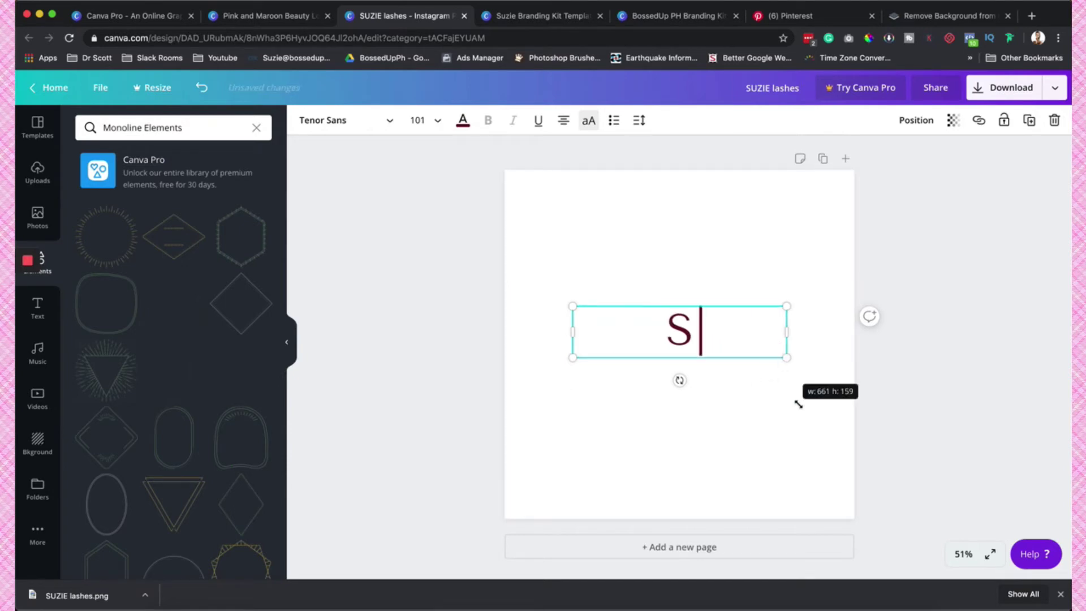
Set the letter S to font size 200, scale it up to 228 and place it slightly left of centre in the page's upper half.
left_click_drag(715, 298, 606, 208)
left_click_drag(739, 283, 853, 431)
key("super+a")
key("super+z")
left_click_drag(880, 300, 1028, 461)
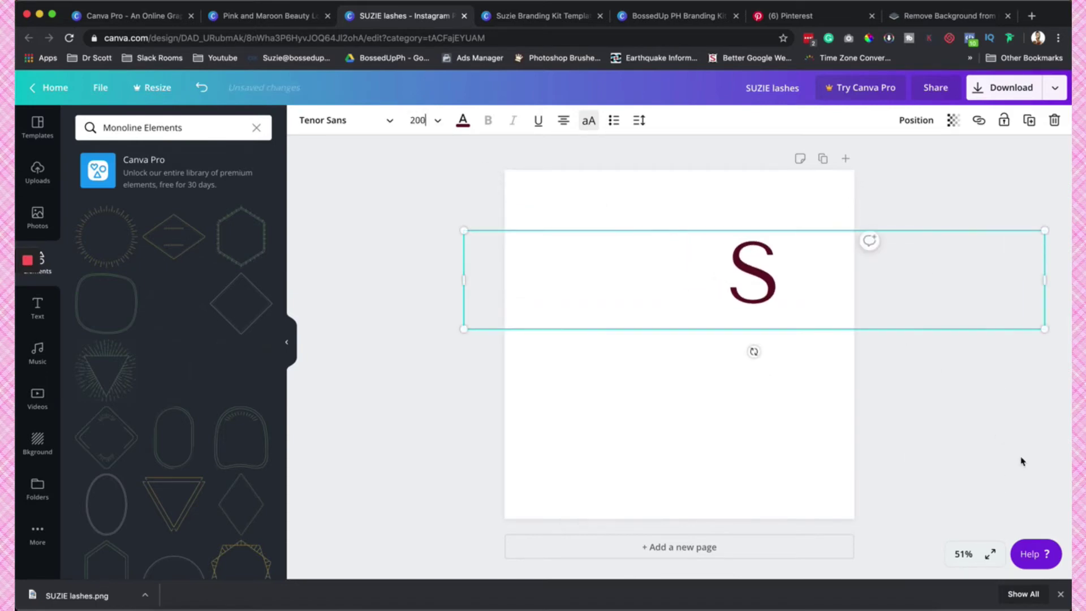
left_click_drag(750, 269, 614, 262)
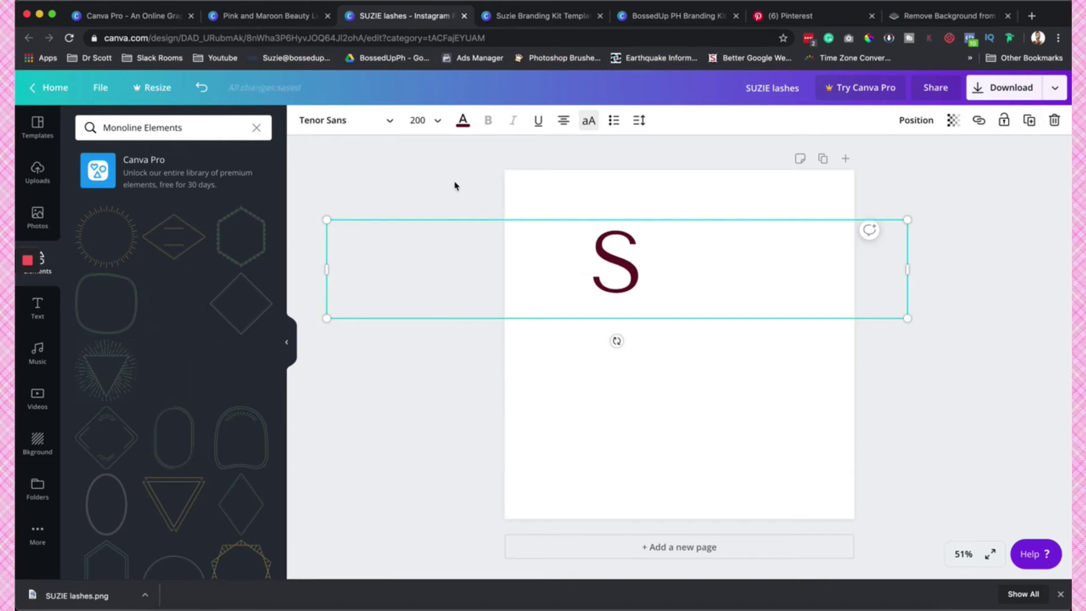
left_click_drag(908, 315, 956, 337)
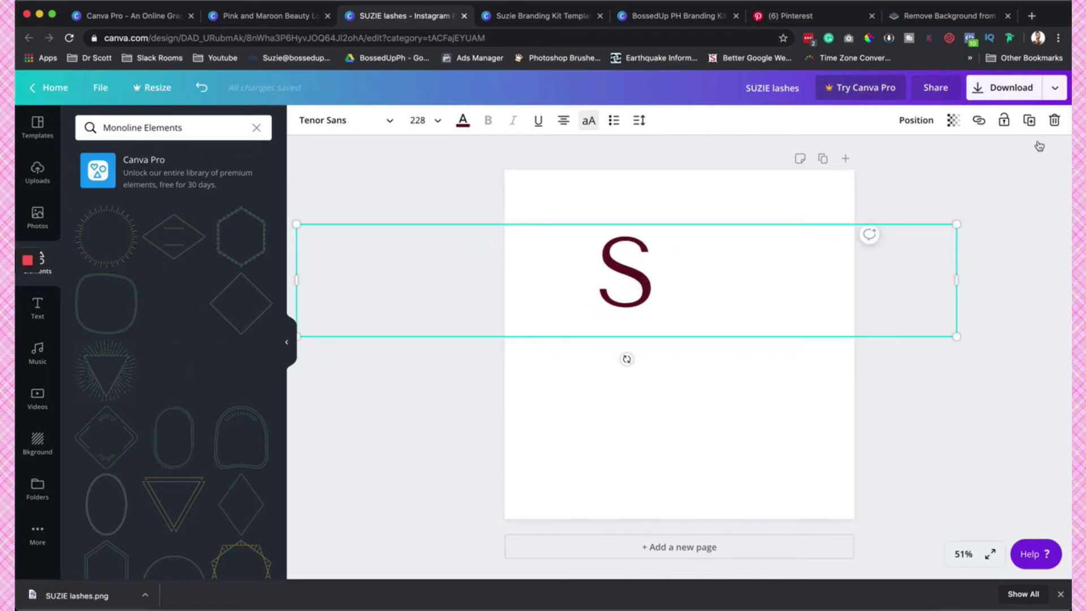
Duplicate the S, change the copy to L and overlap it with the lower part of the S as a monogram.
left_click(1029, 120)
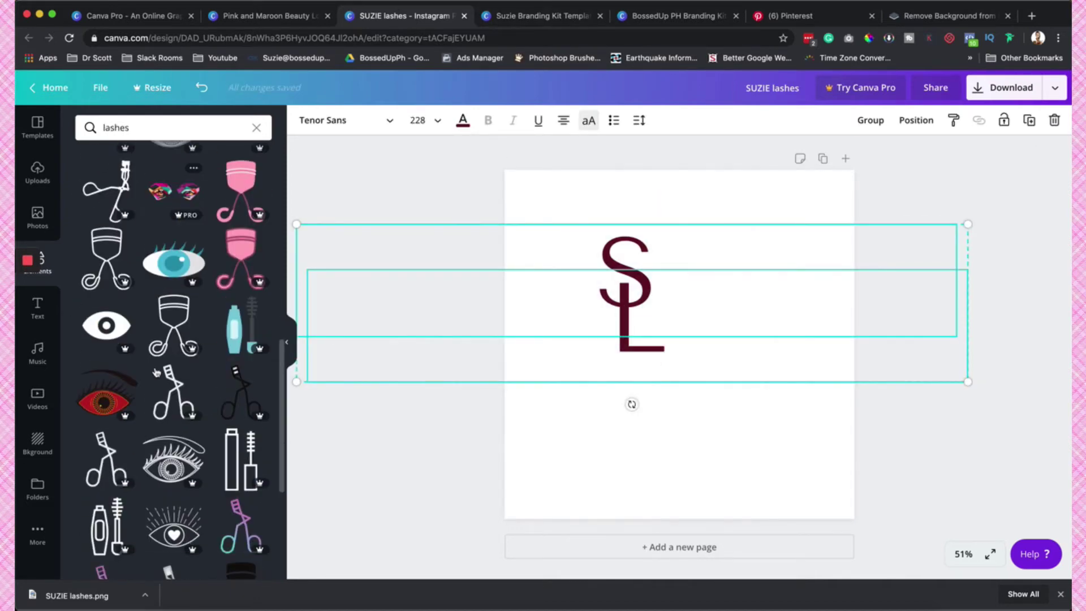
Browse the lashes graphics, and return to the Suzie Branding Kit Template to review its logo and color sections.
scroll(156, 372, "down", 6)
scroll(157, 371, "down", 5)
scroll(157, 371, "down", 5)
scroll(156, 372, "down", 6)
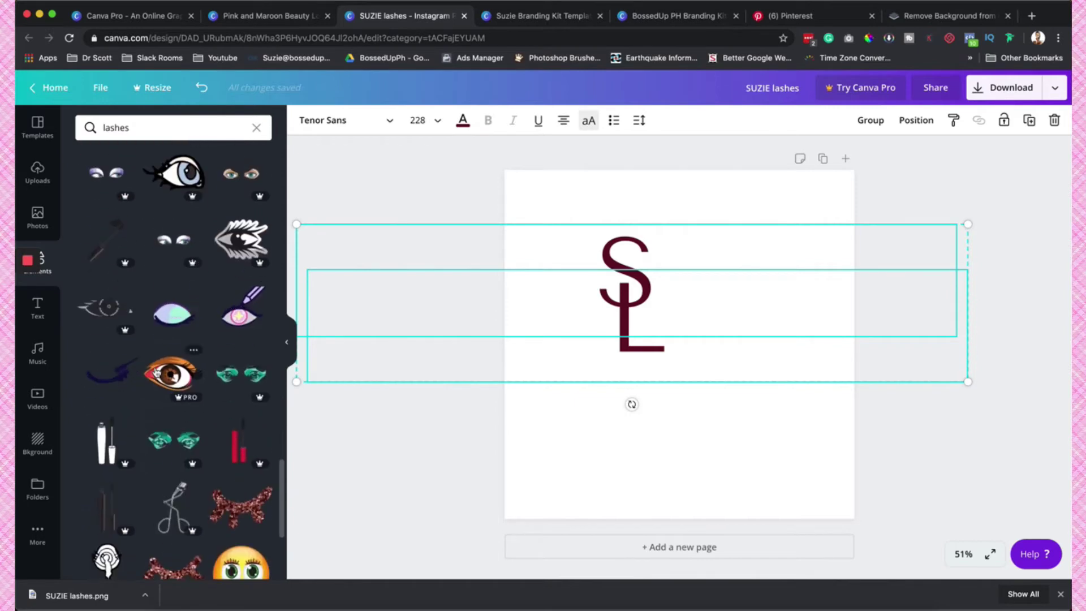
left_click(546, 17)
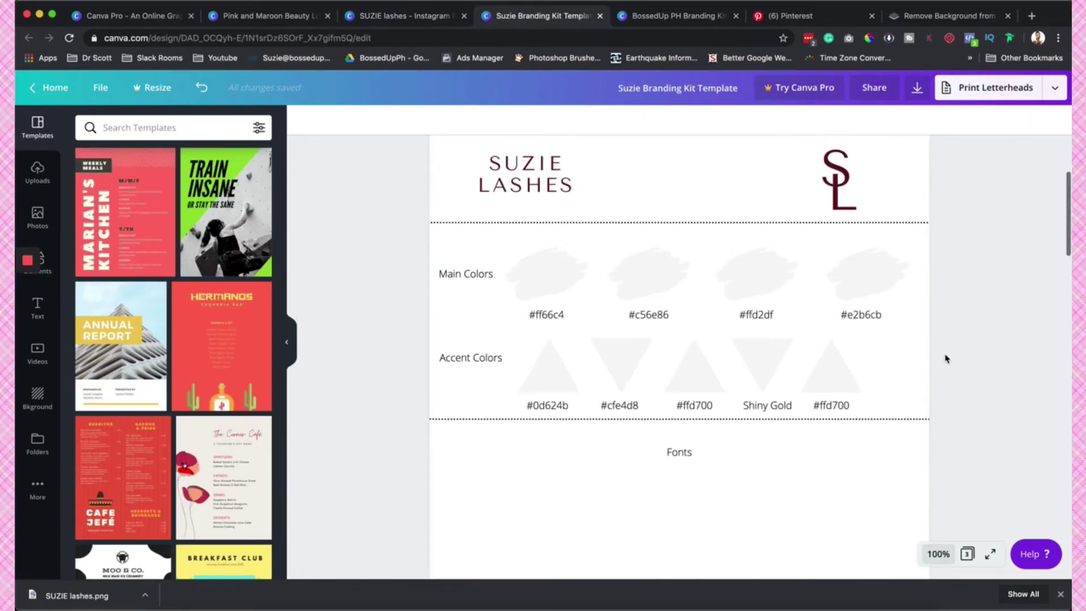
scroll(946, 358, "up", 2)
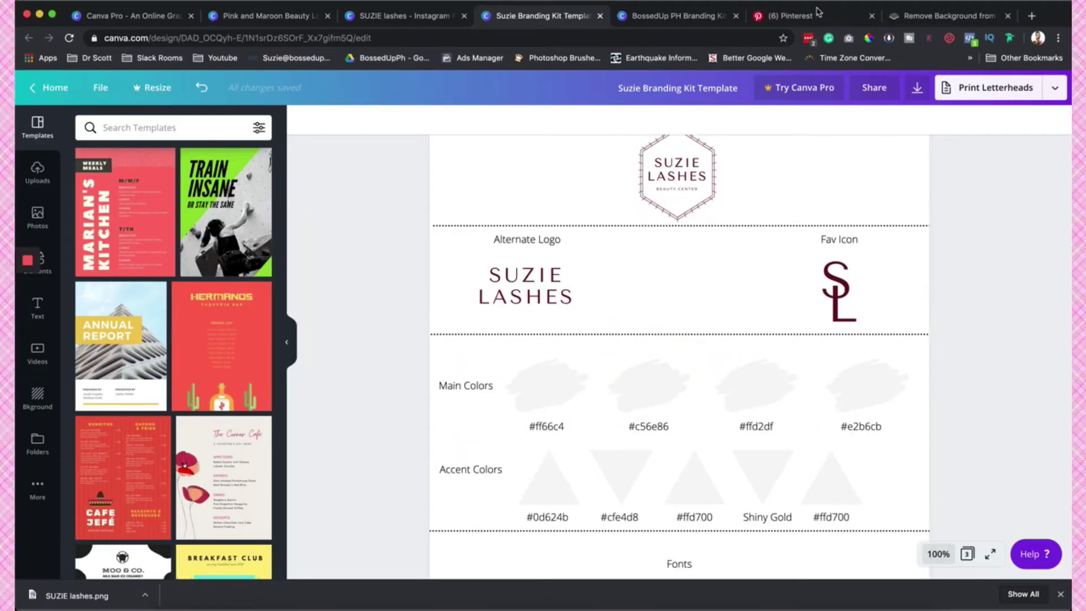
Switch to Pinterest, look over the BossedUp PH mood board and open the pin search.
left_click(807, 21)
scroll(759, 244, "up", 2)
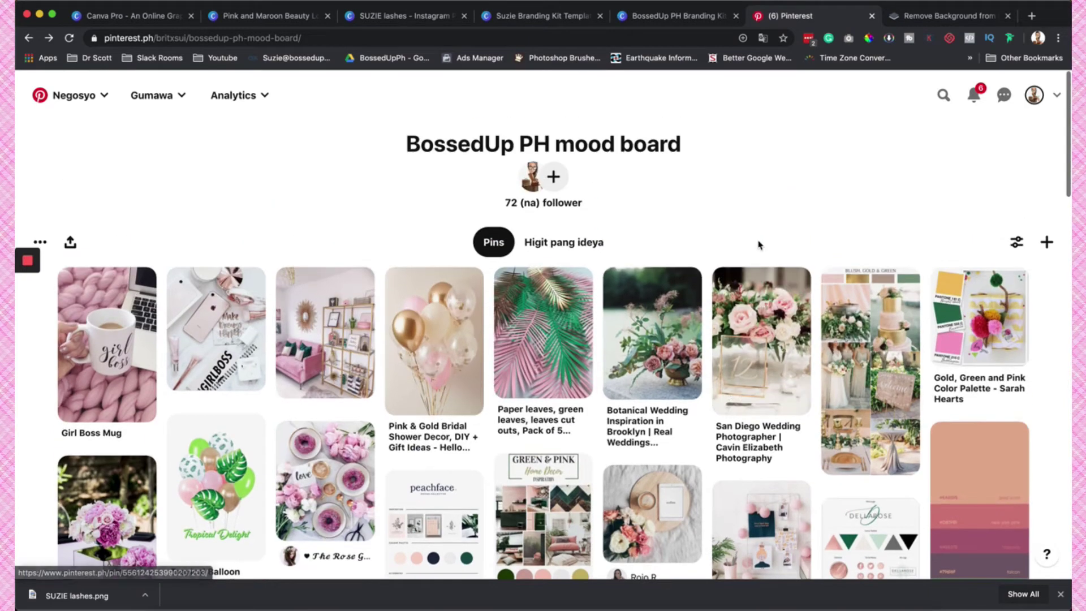
scroll(759, 244, "down", 3)
scroll(759, 340, "up", 3)
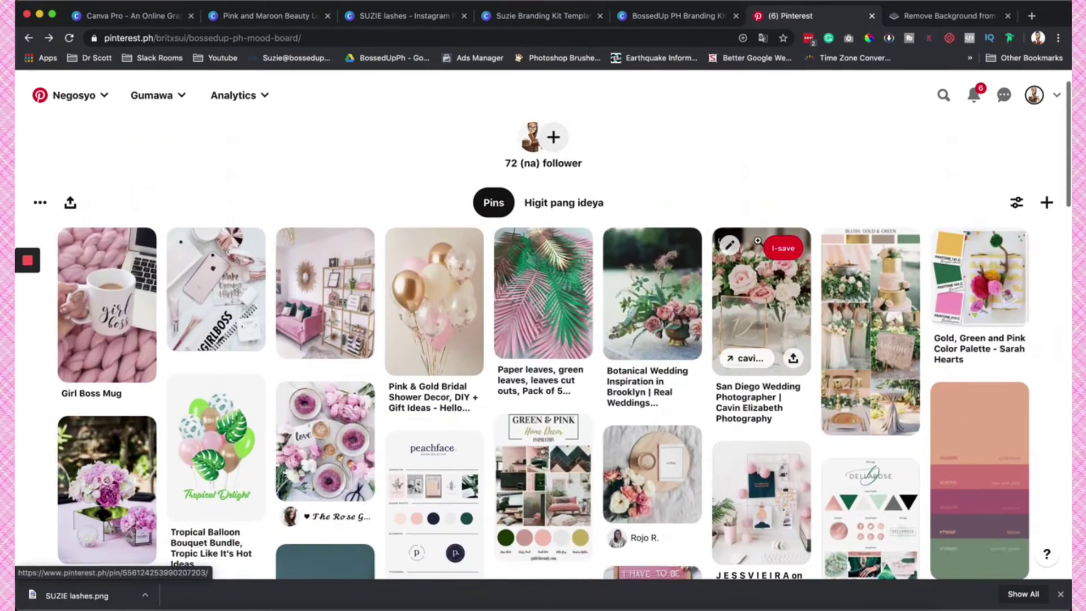
left_click(944, 101)
type("be")
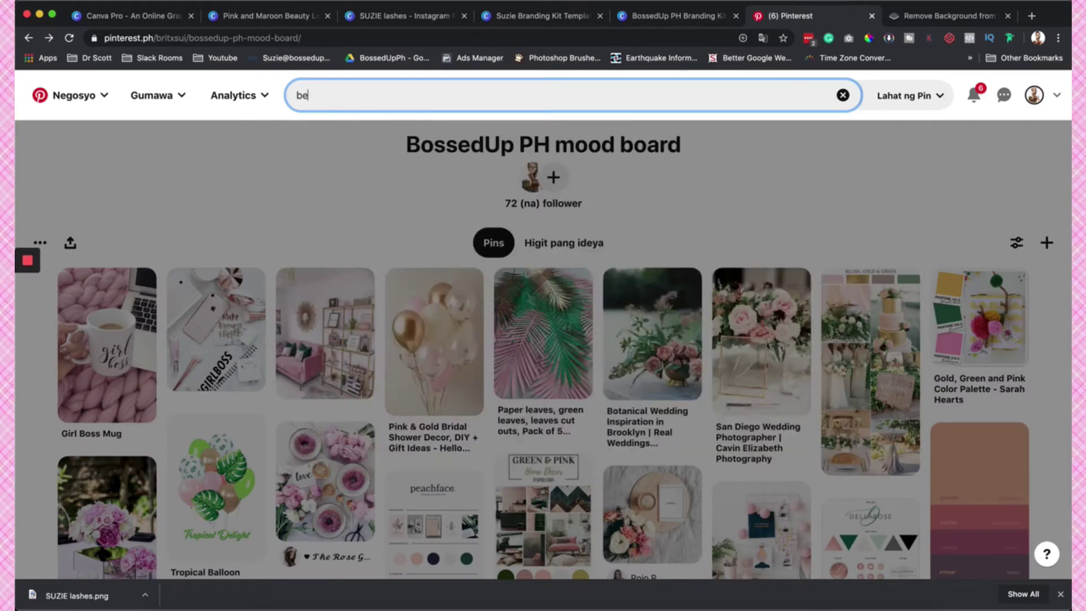
key("BackSpace")
key("BackSpace")
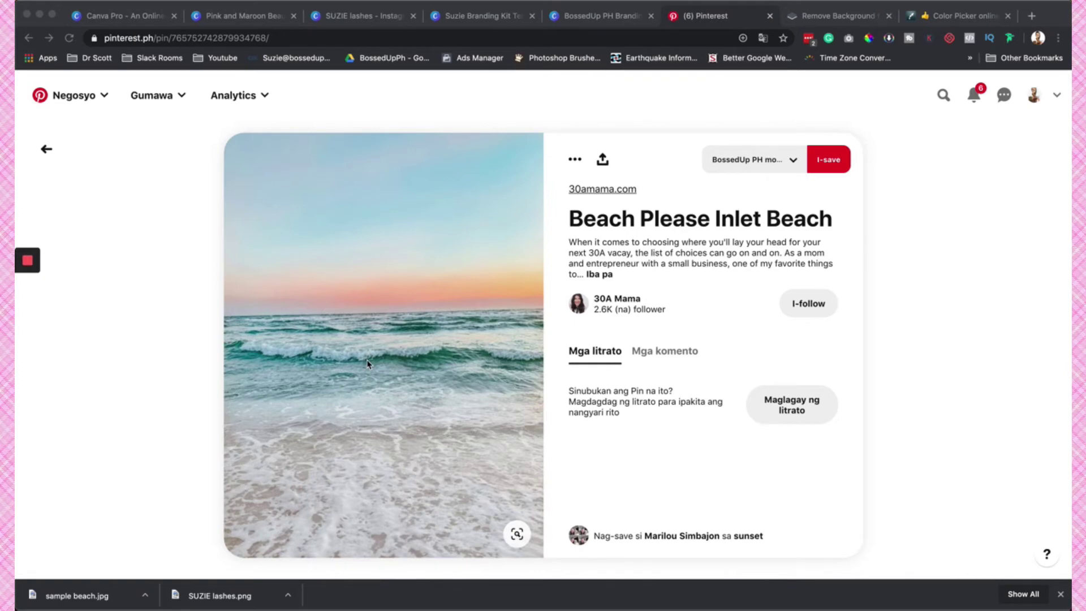
Open imagecolorpicker.com in a new browser tab and go to its image upload section.
left_click(869, 38)
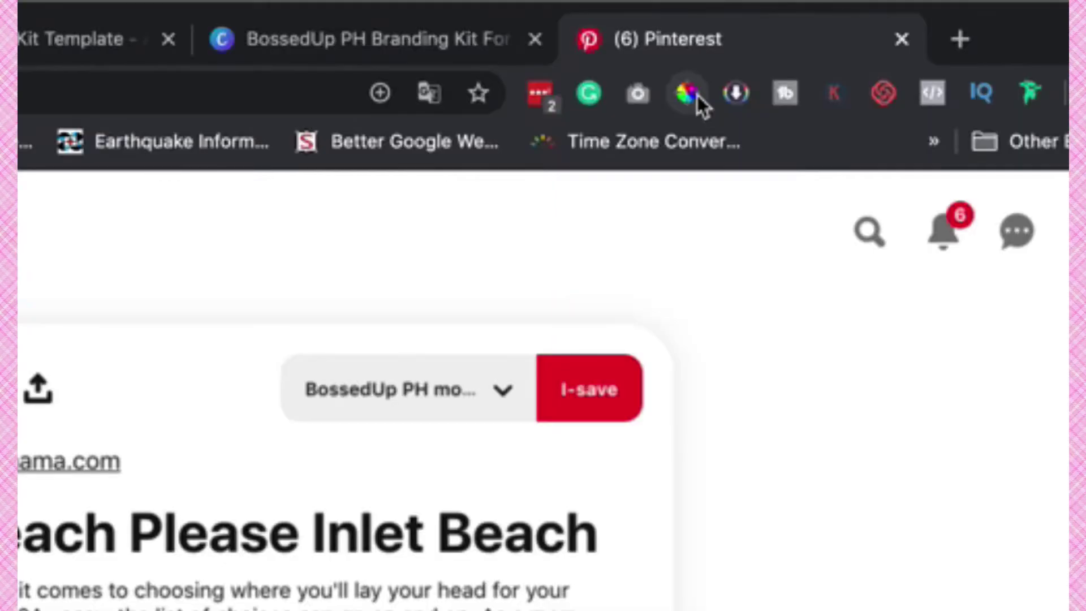
left_click(687, 95)
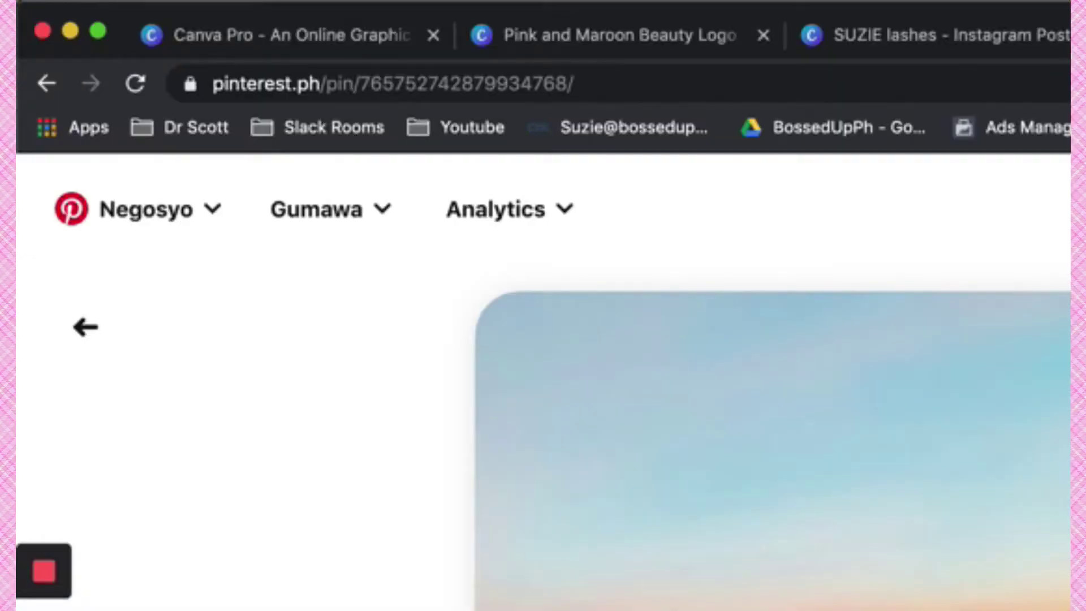
key("super+t")
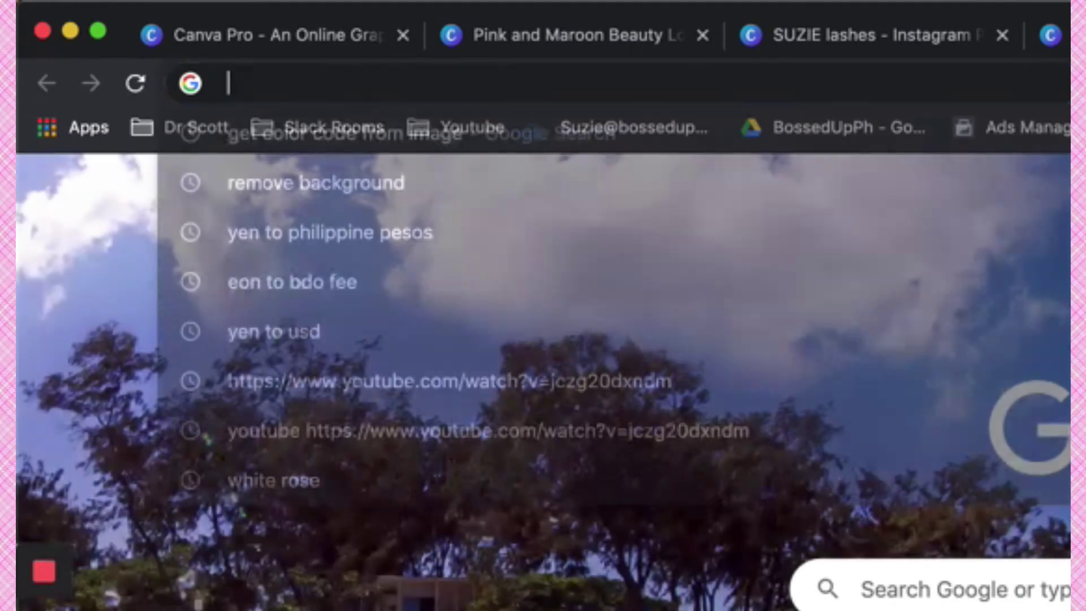
type("imag")
key("Return")
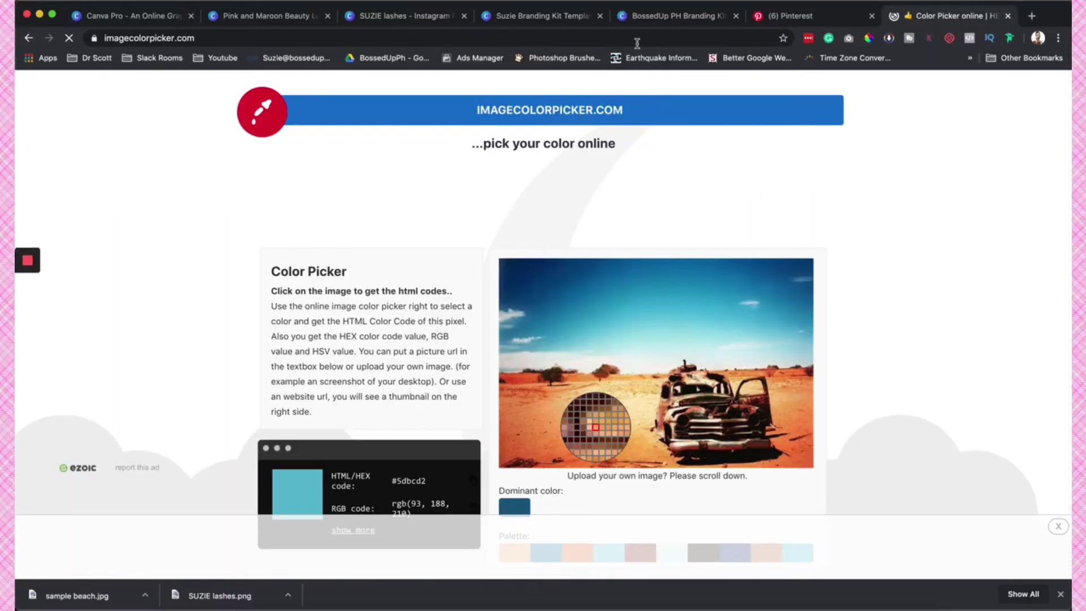
scroll(631, 241, "down", 5)
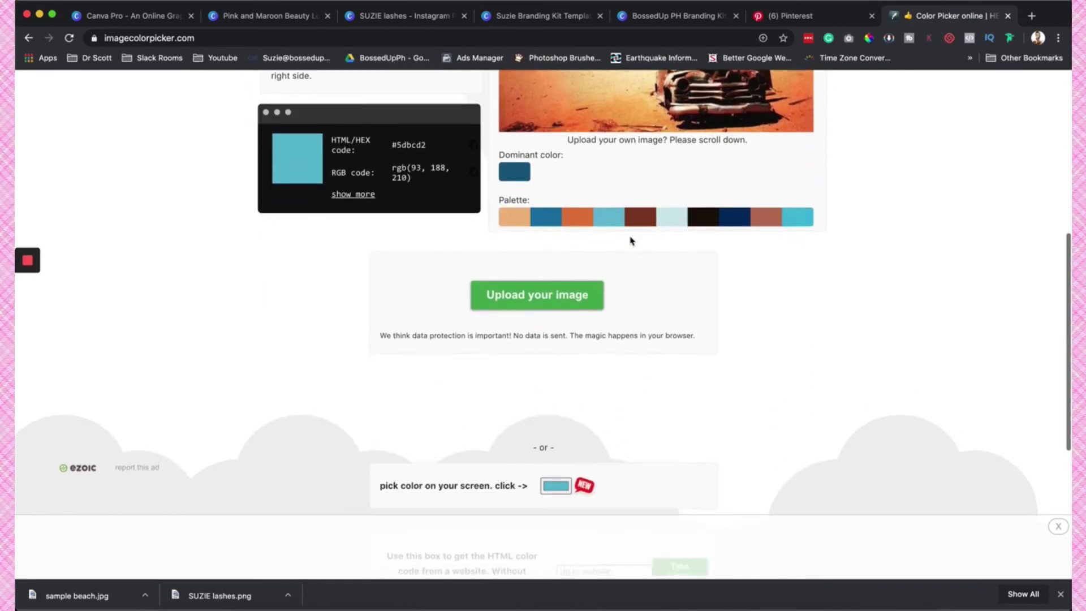
Check the beach pin on Pinterest, and upload sample beach.jpg from the Desktop to the online color picker.
left_click(776, 21)
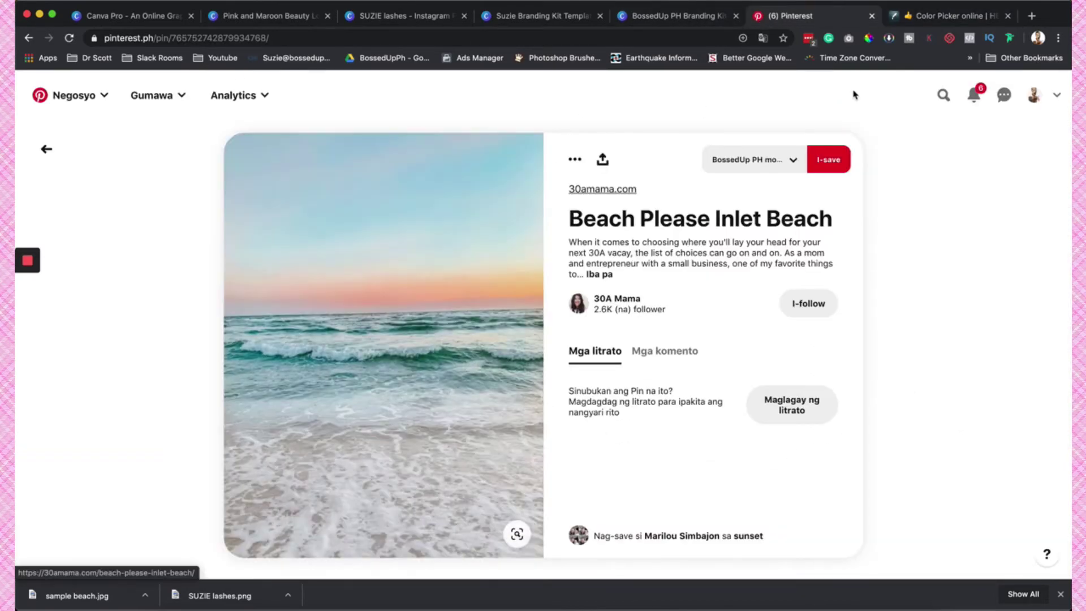
left_click(925, 21)
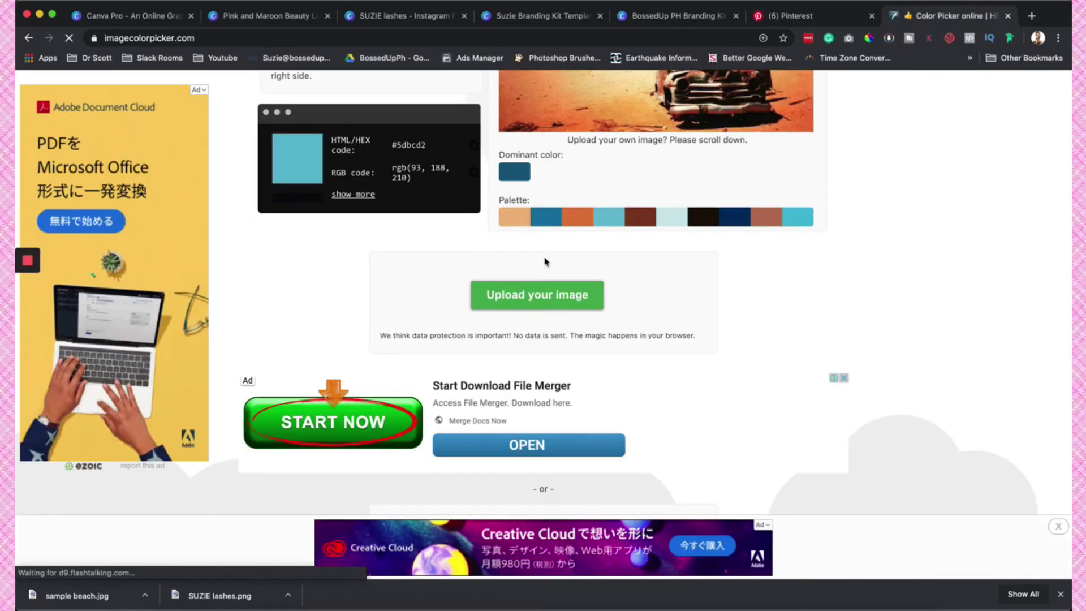
left_click(534, 293)
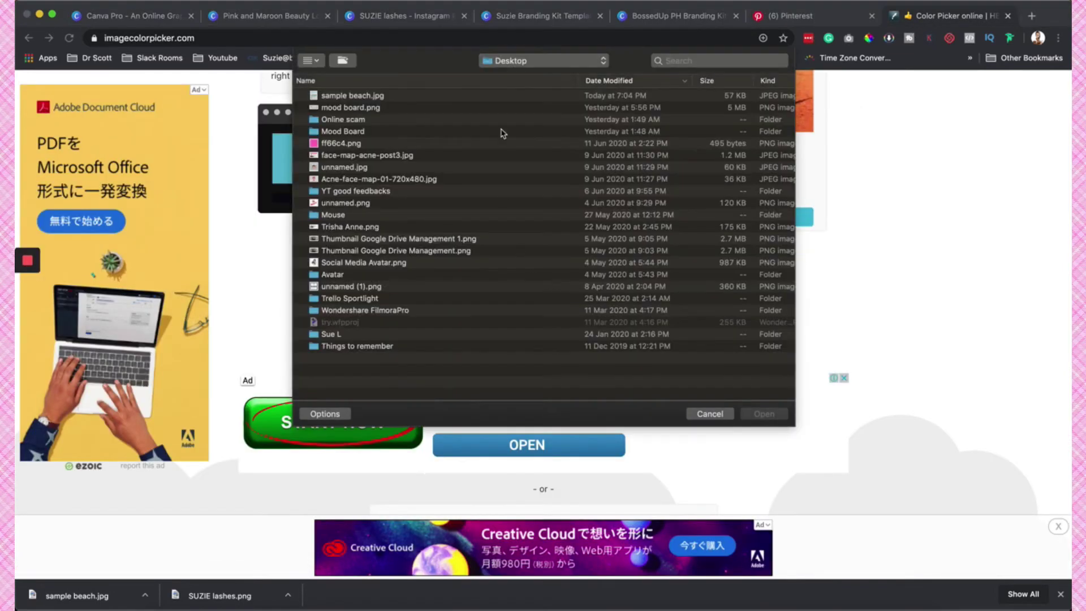
left_click(411, 96)
key("Return")
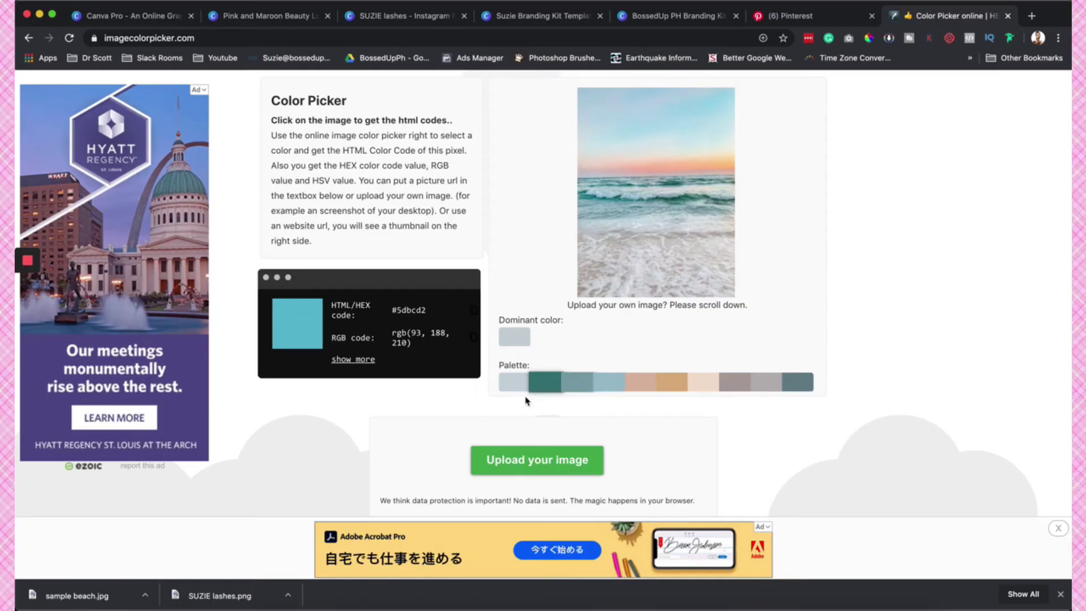
Copy the pale gray-blue palette color #c9d5da and paste it over the first Main Colors label in the branding kit.
left_click(244, 380)
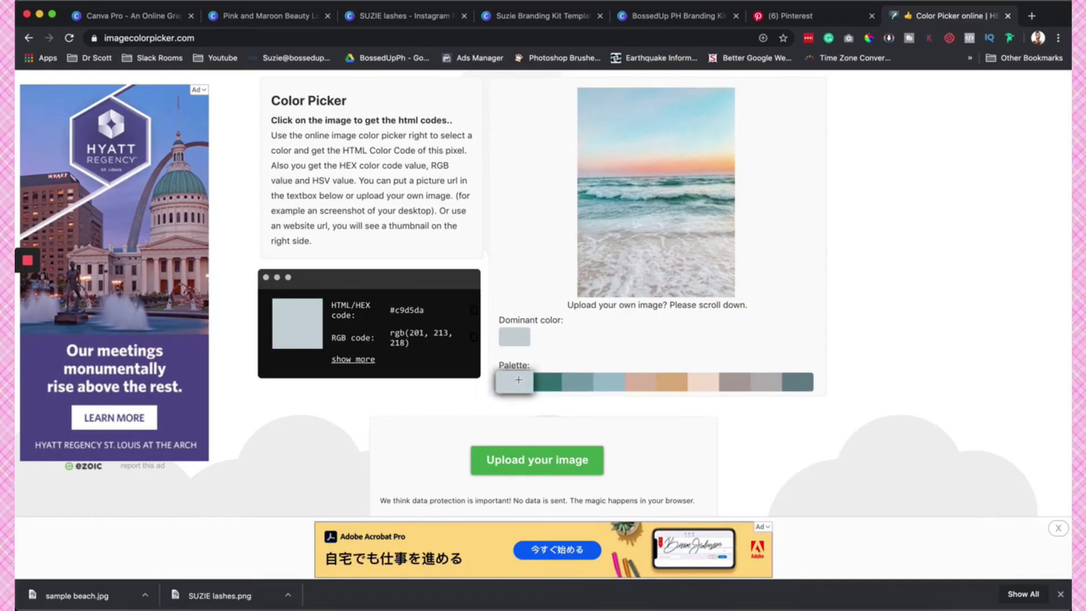
left_click(473, 311)
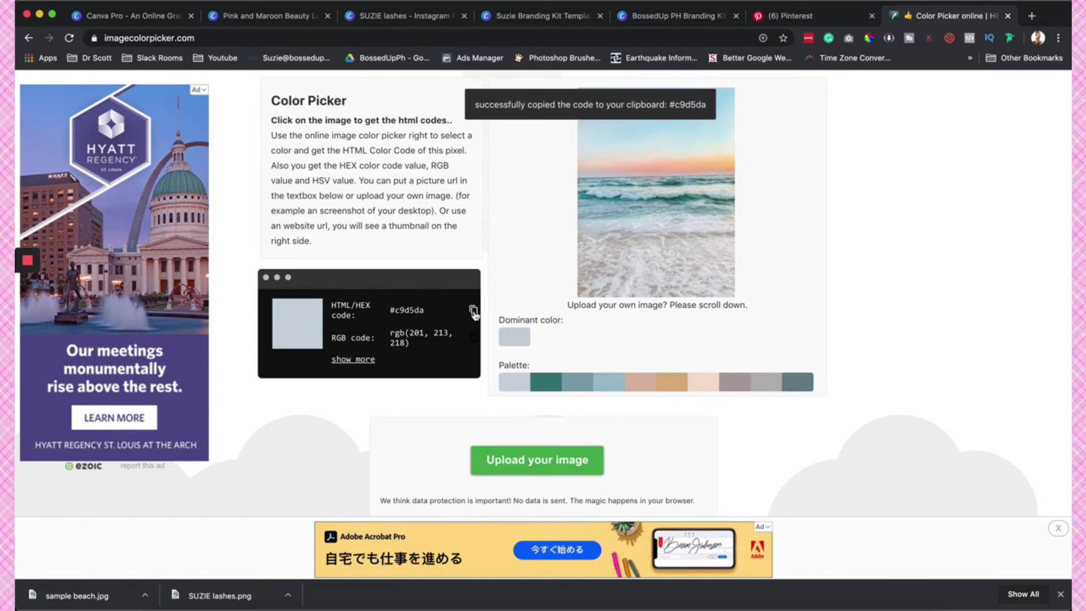
left_click(549, 14)
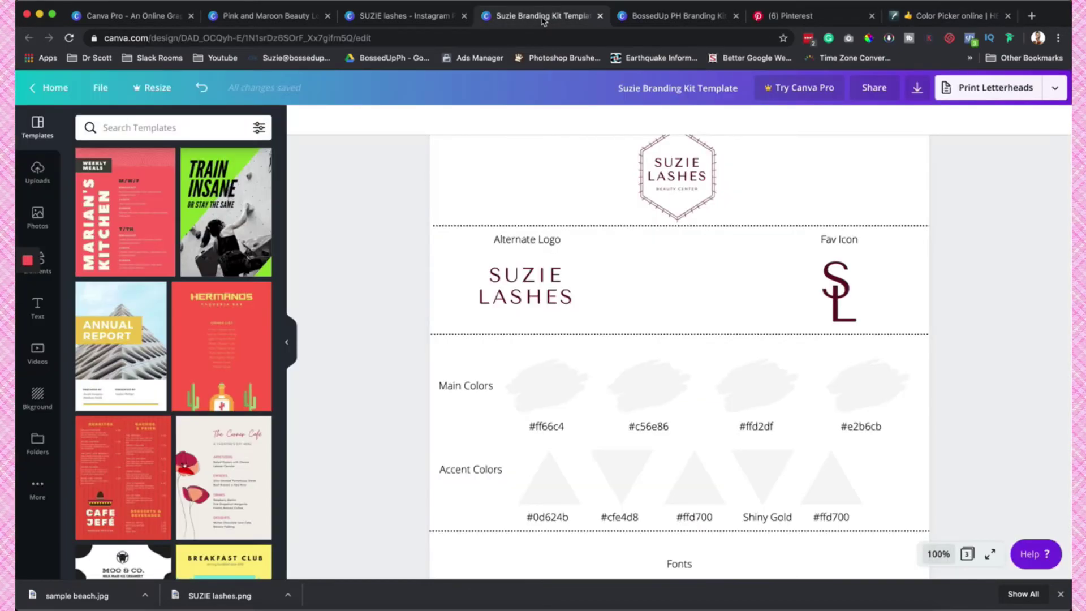
left_click(550, 428)
double_click(549, 428)
key("super+v")
Fill the first Main Colors brush swatch with #c9d5da.
left_click(551, 372)
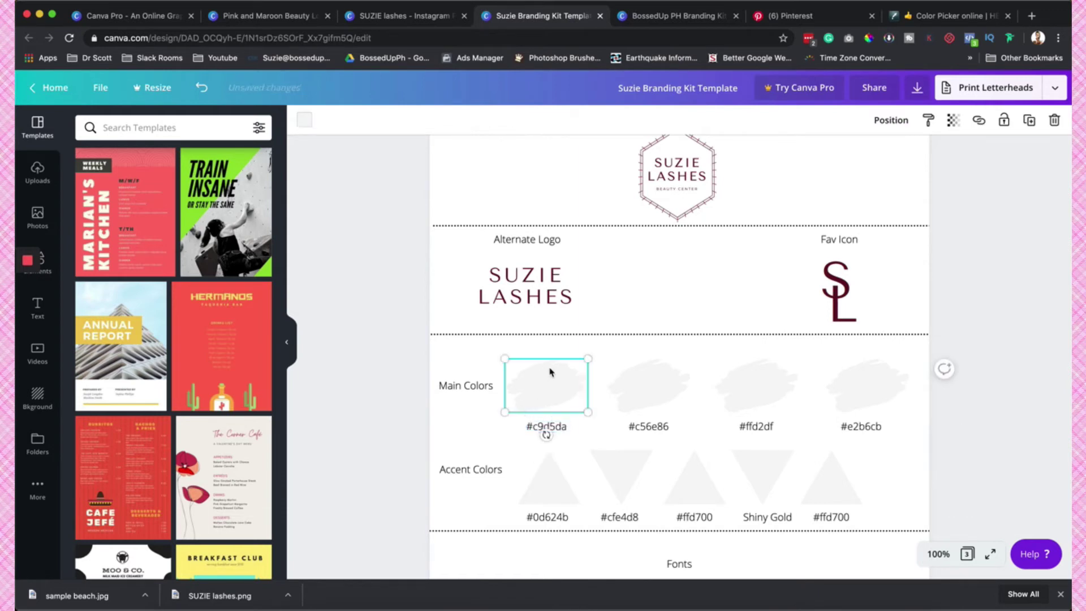
left_click(305, 121)
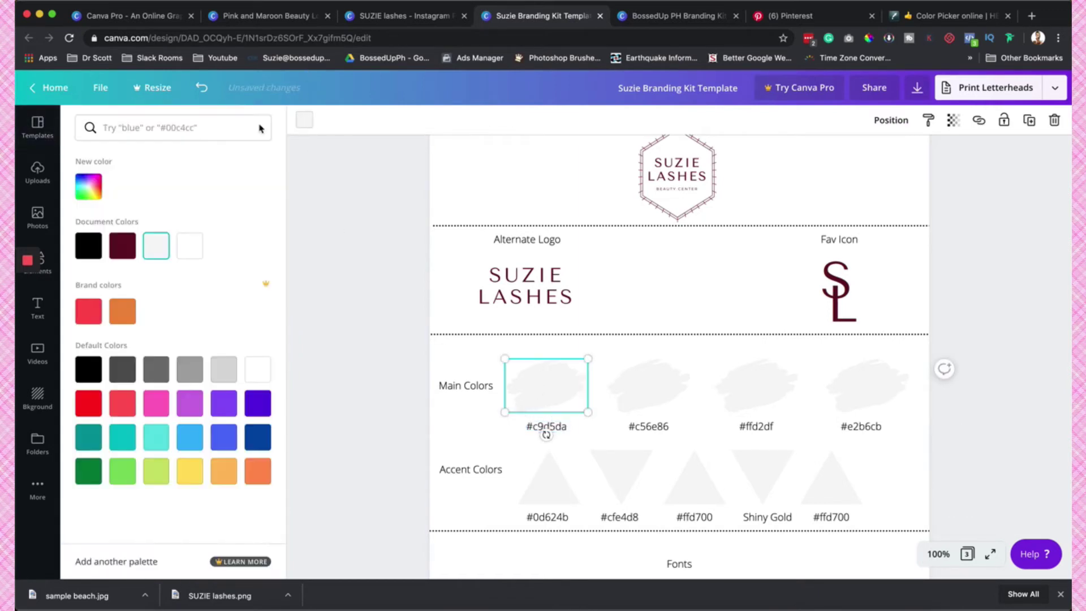
left_click(90, 192)
key("super+v")
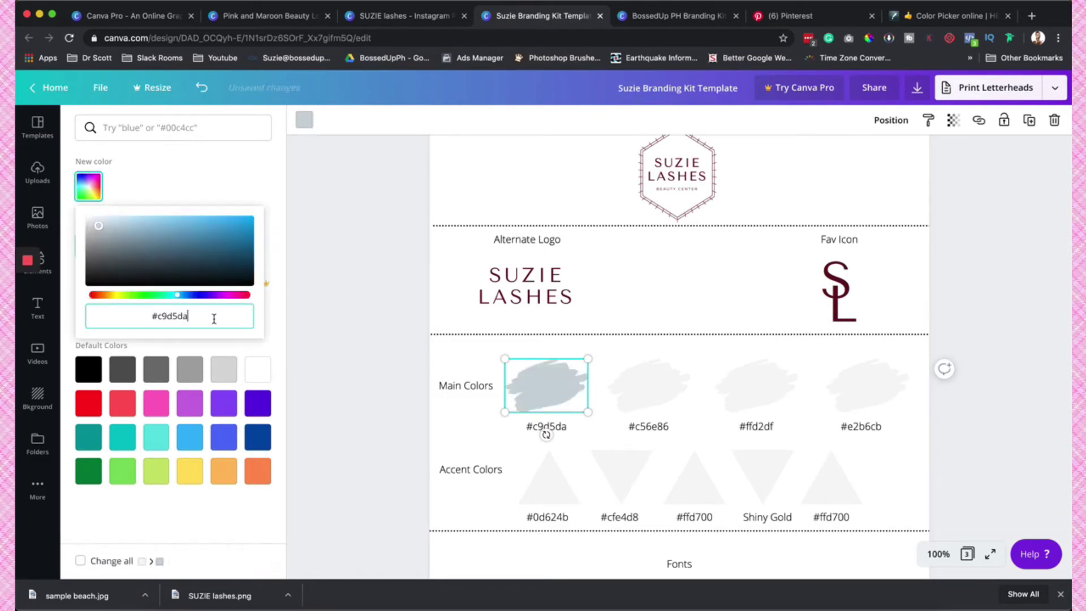
left_click(376, 339)
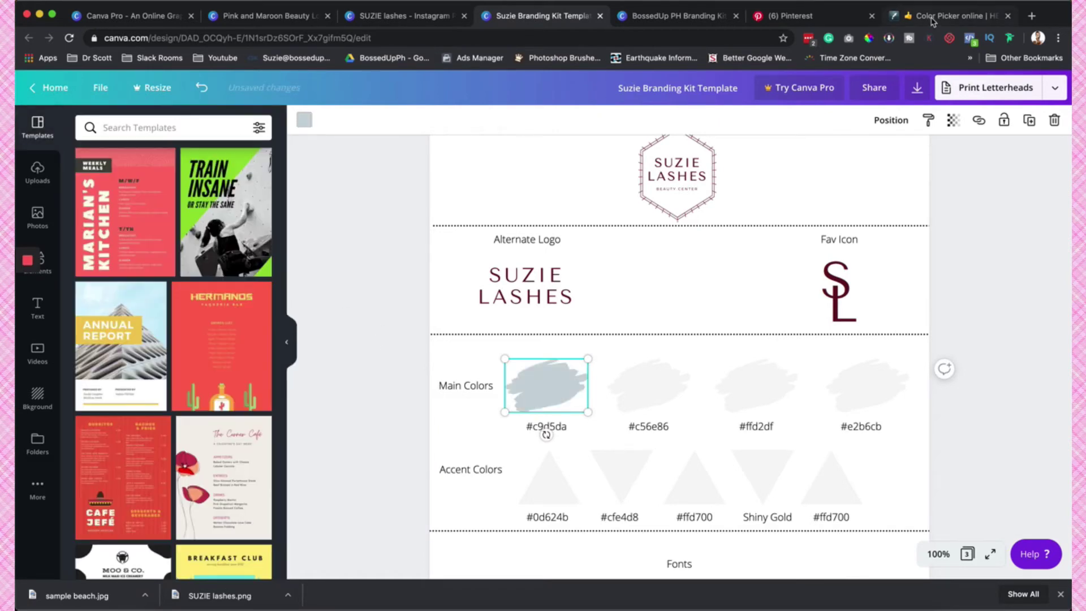
Copy the pinkish-beige palette color #dbb9a3 from the color picker and apply it to the second Main Colors brush swatch.
left_click(932, 23)
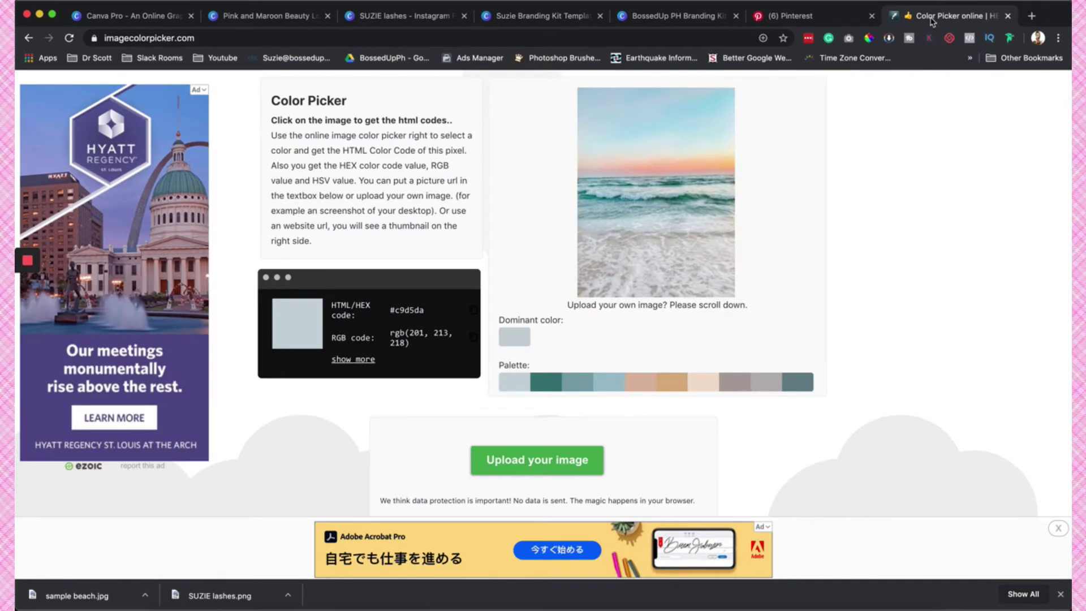
left_click(645, 386)
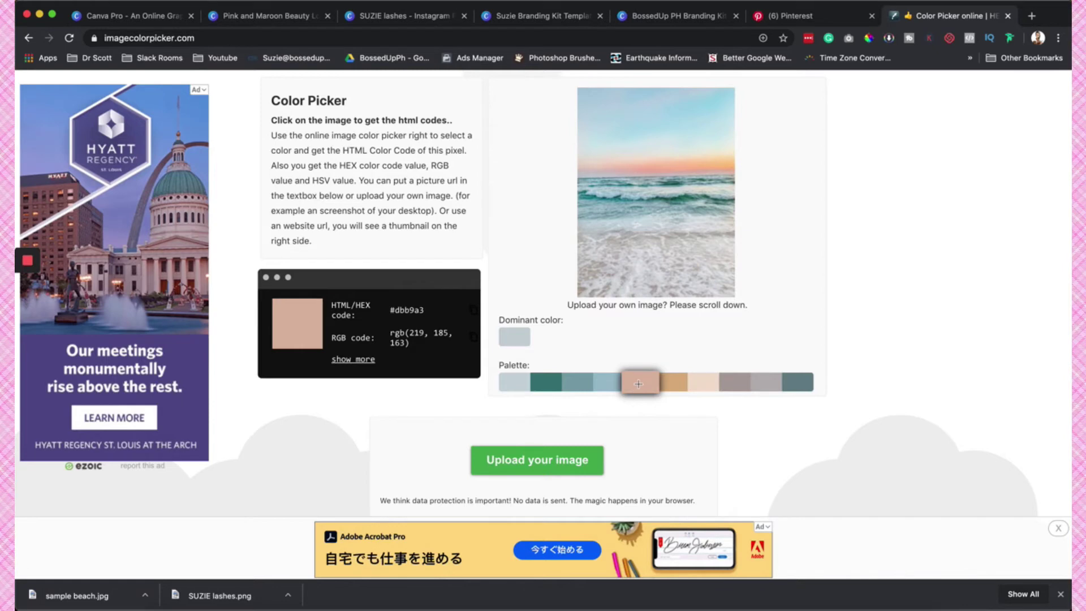
left_click(473, 310)
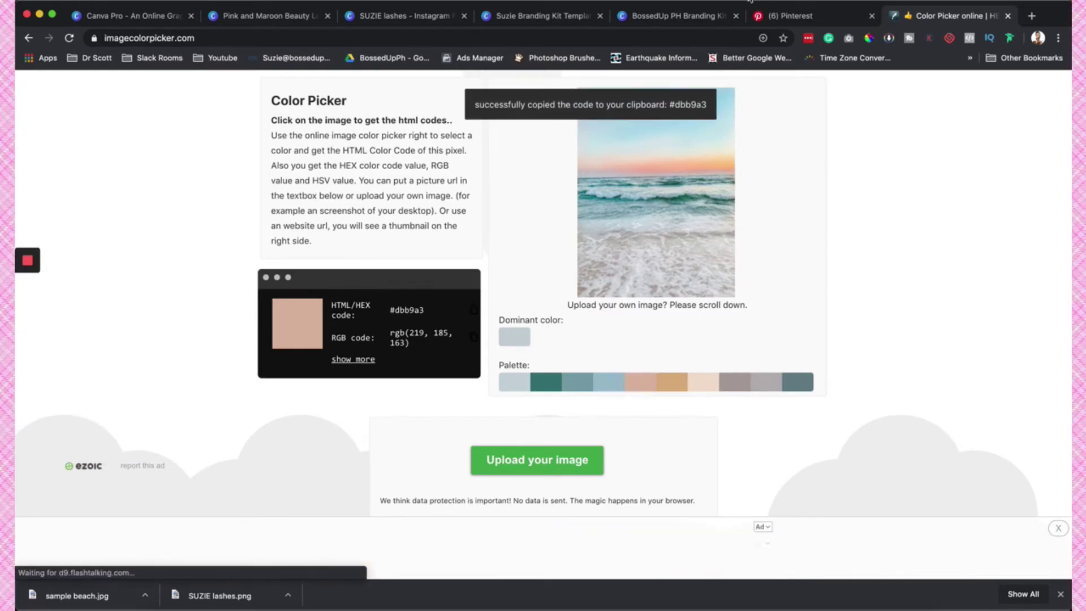
left_click(657, 17)
key("ctrl+shift+Tab")
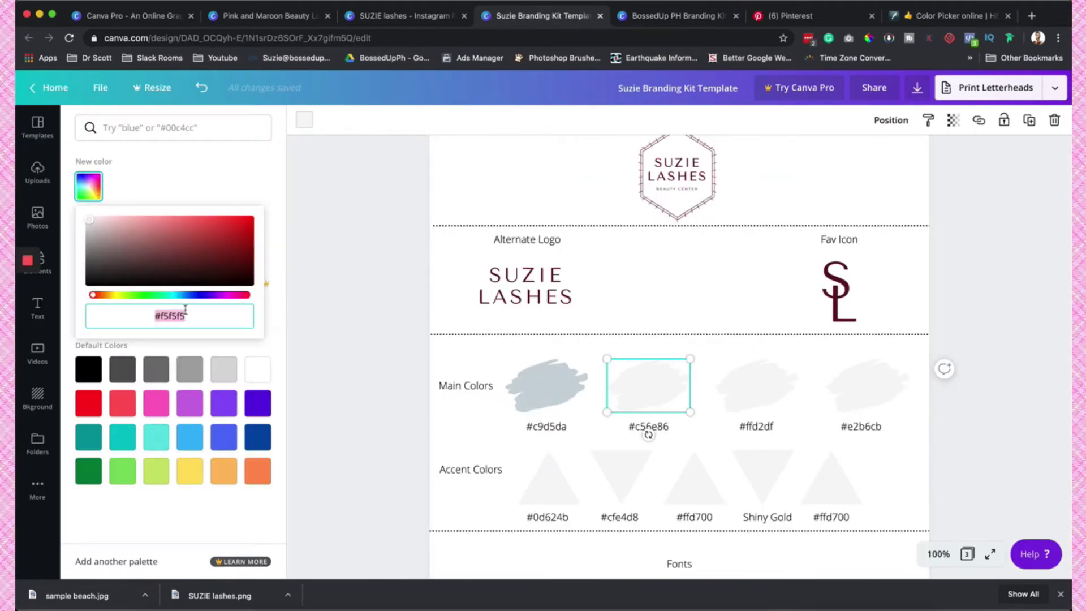
key("super+v")
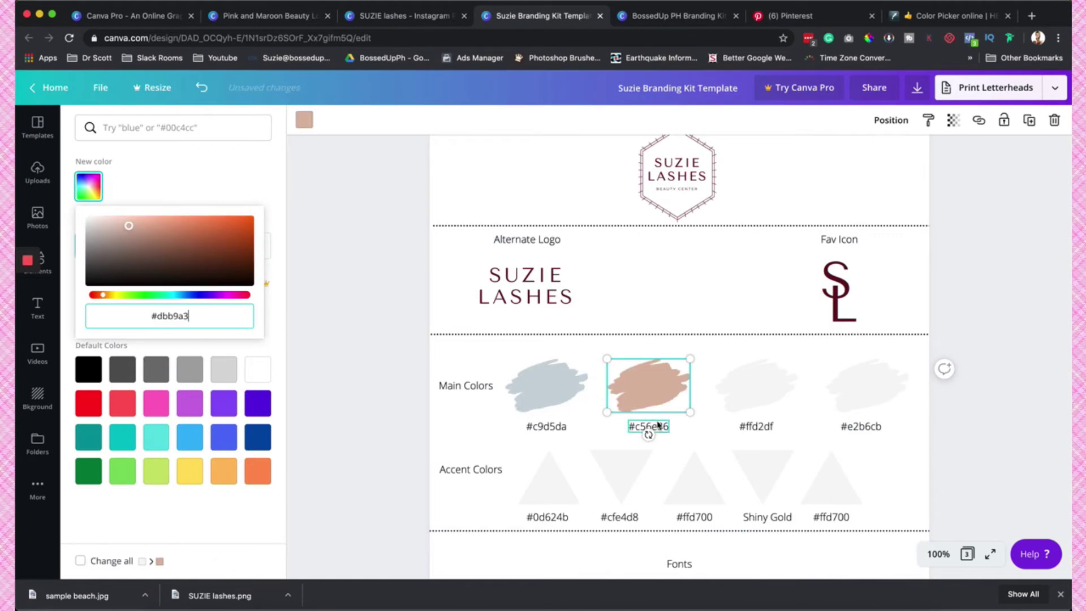
Replace the code under the second Main Colors swatch with #dbb9a3.
left_click(649, 426)
double_click(649, 426)
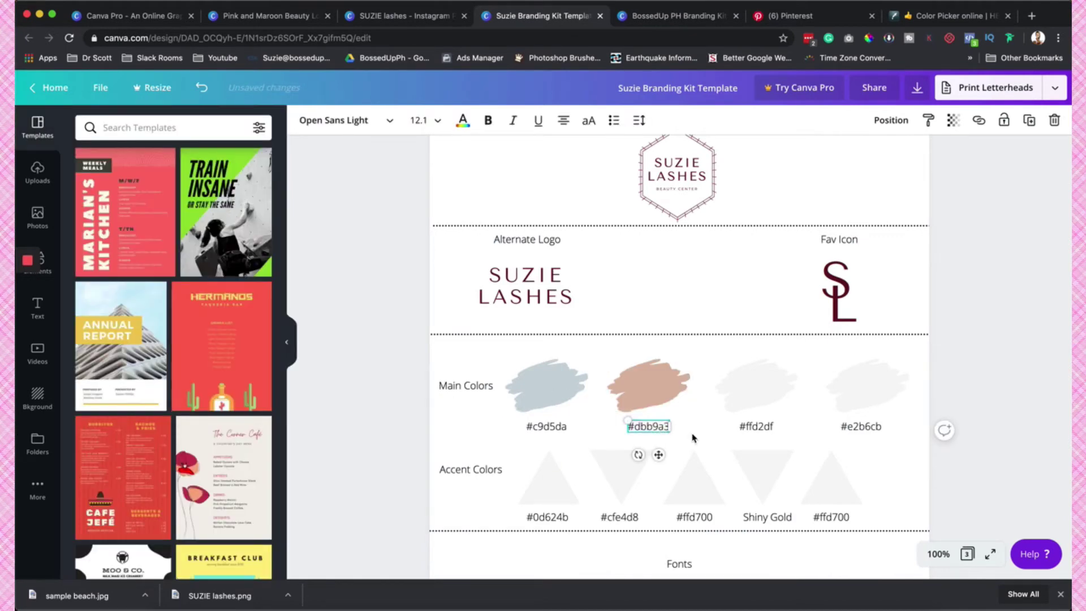
left_click(727, 194)
Copy the dark teal-gray palette color #6a848c and use it for the third Main Colors label and brush swatch.
key("super+9")
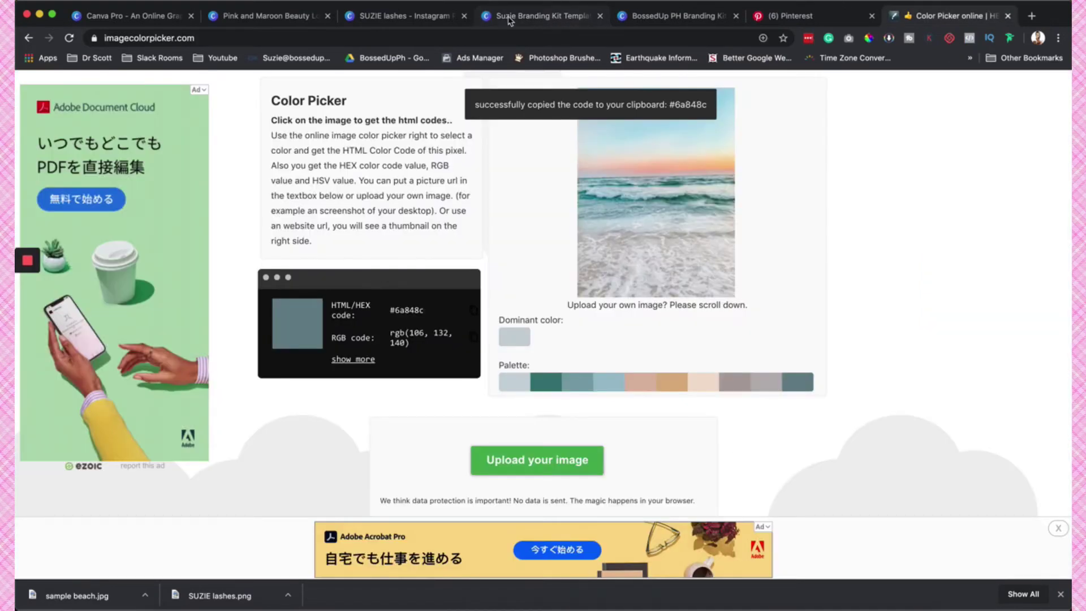
left_click(543, 23)
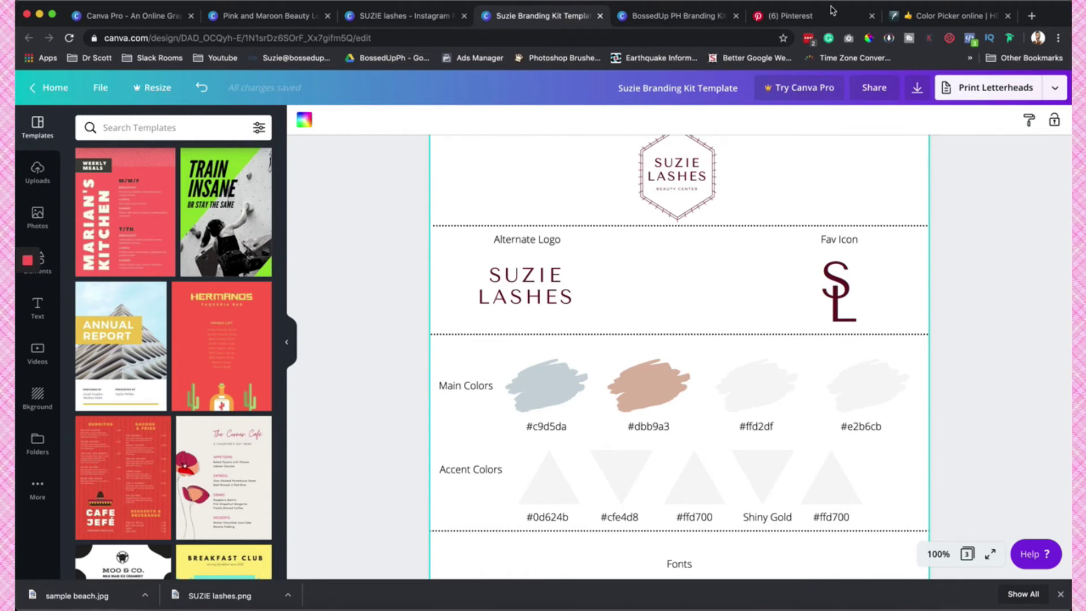
left_click(756, 428)
double_click(761, 426)
key("BackSpace")
key("ctrl+v")
left_click(764, 391)
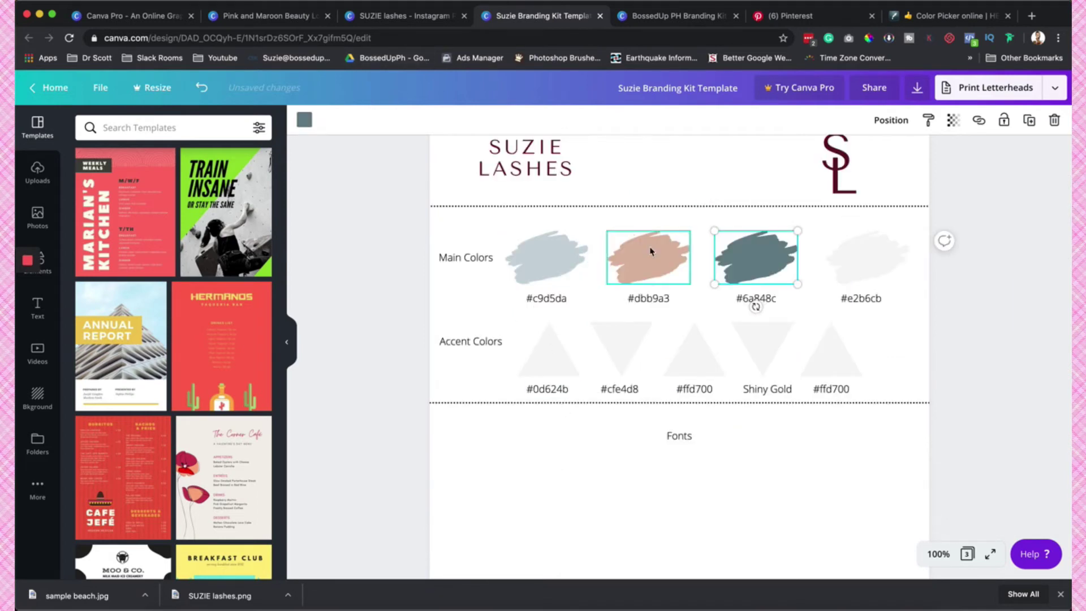
Go to the Bridge ice cream shop demo site and highlight text in its main heading to examine the font.
left_click(804, 12)
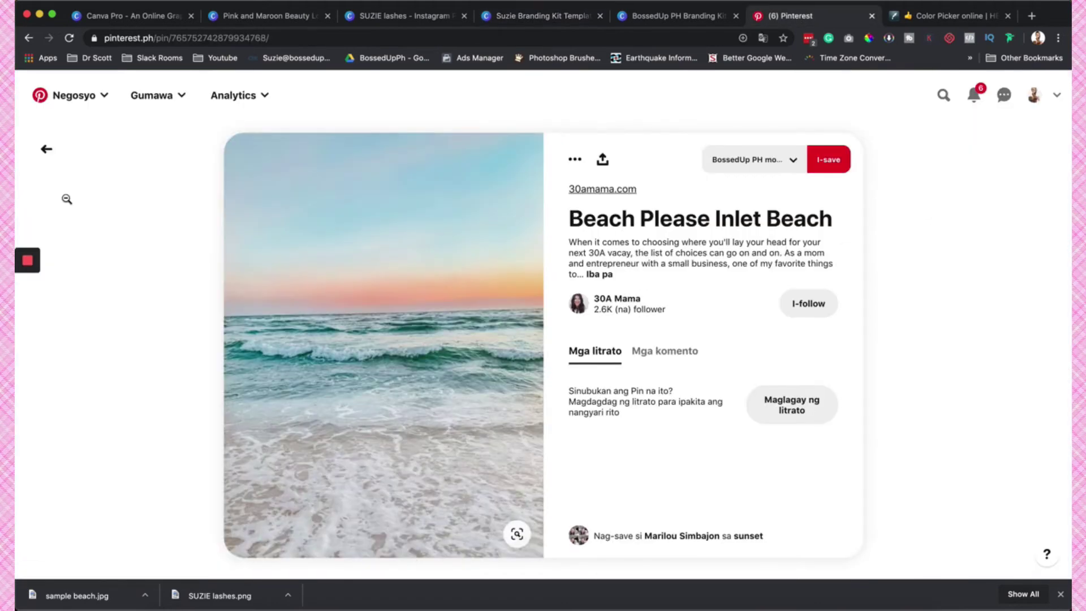
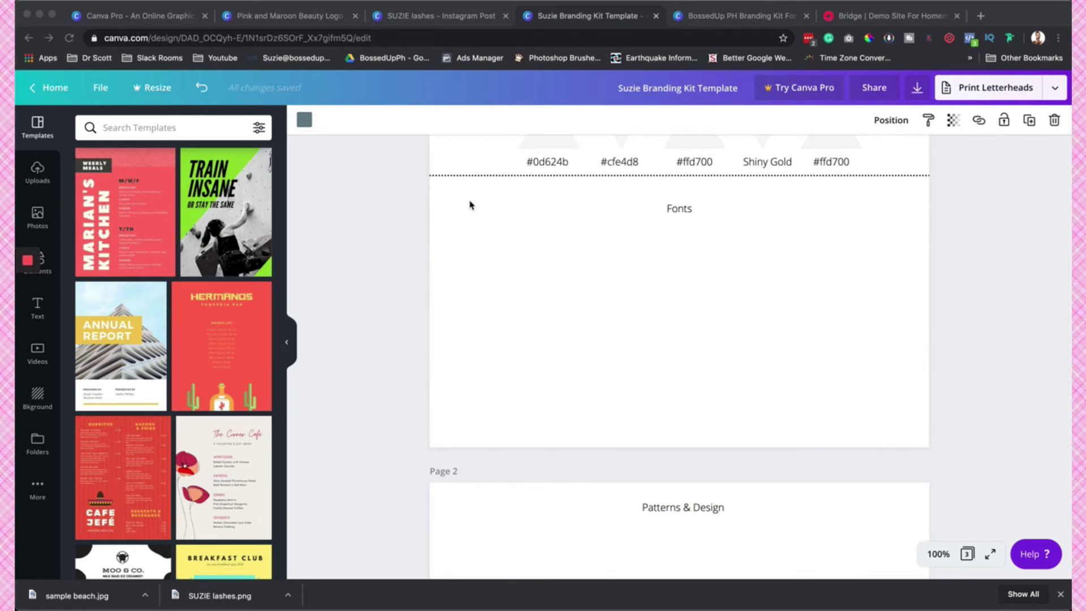
left_click(879, 18)
triple_click(774, 315)
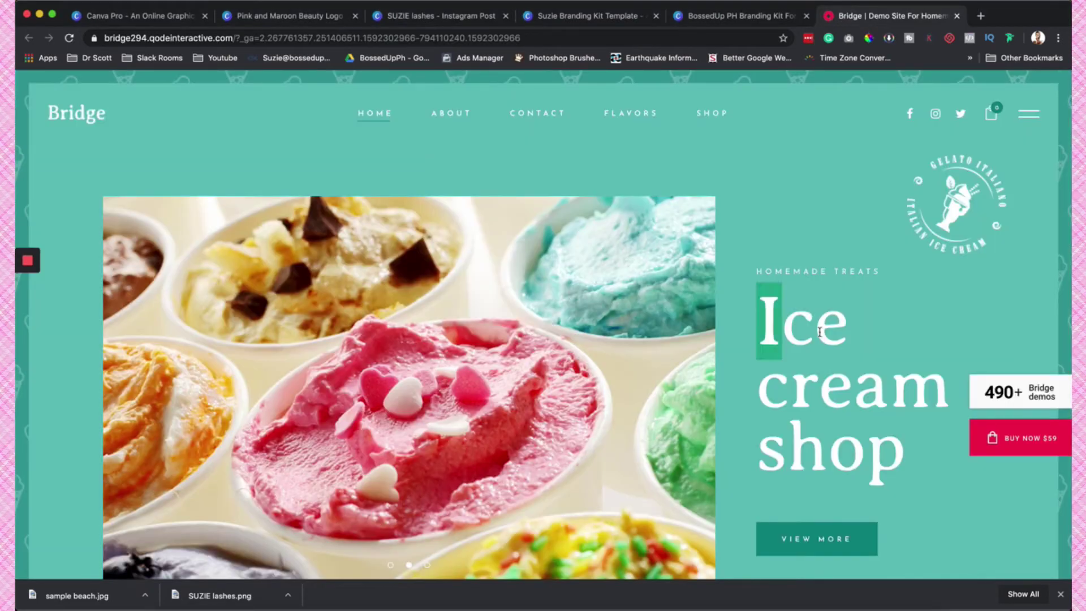
Select the whole ice cream shop heading and review the fonts used on the page with the Fonts Ninja extension.
left_click_drag(770, 322, 768, 324)
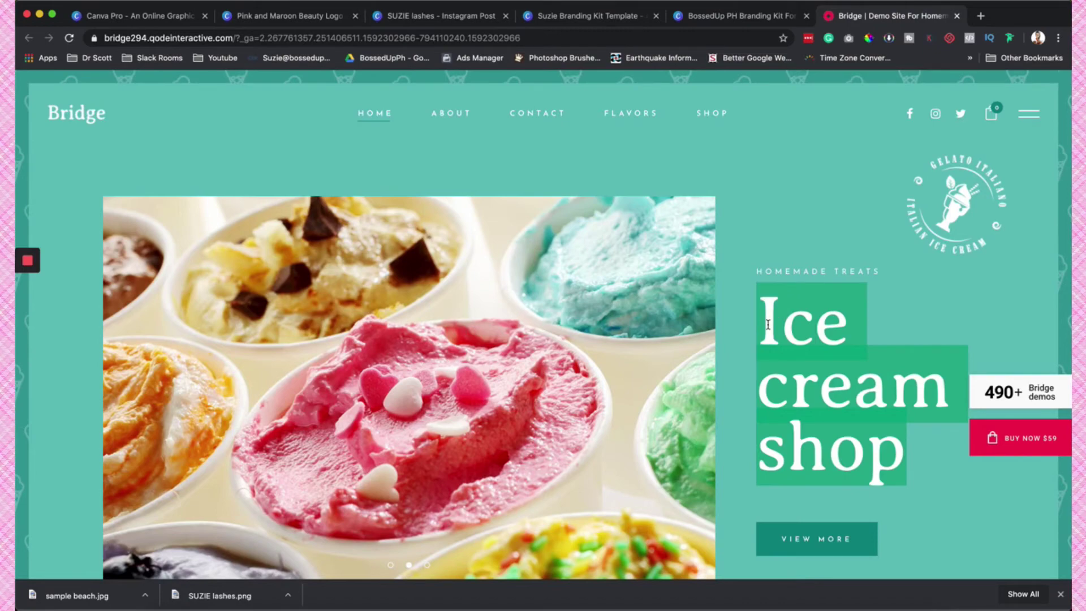
scroll(798, 364, "down", 5)
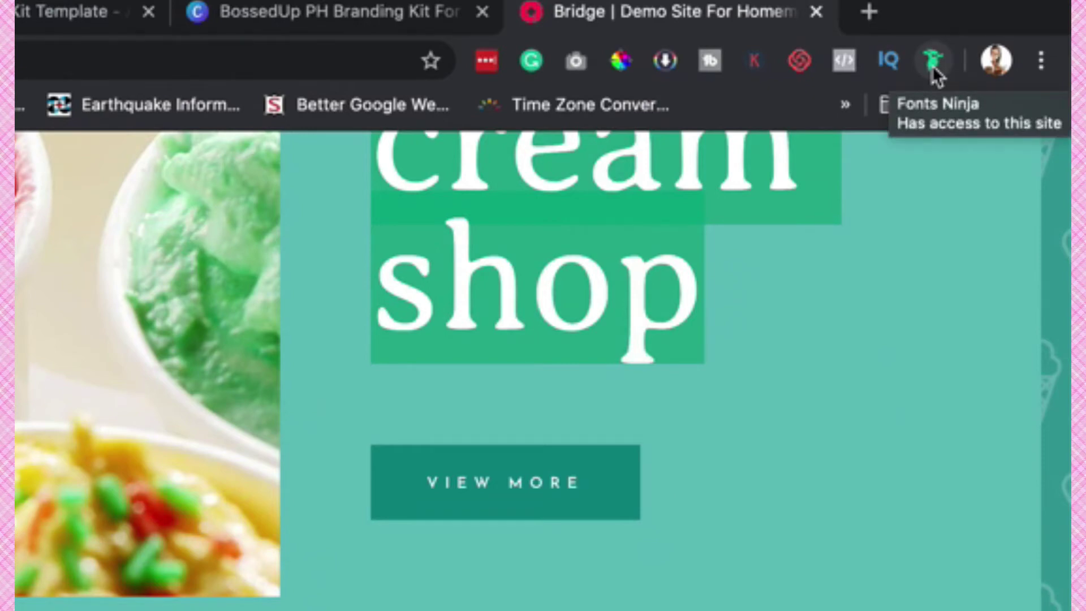
left_click(933, 65)
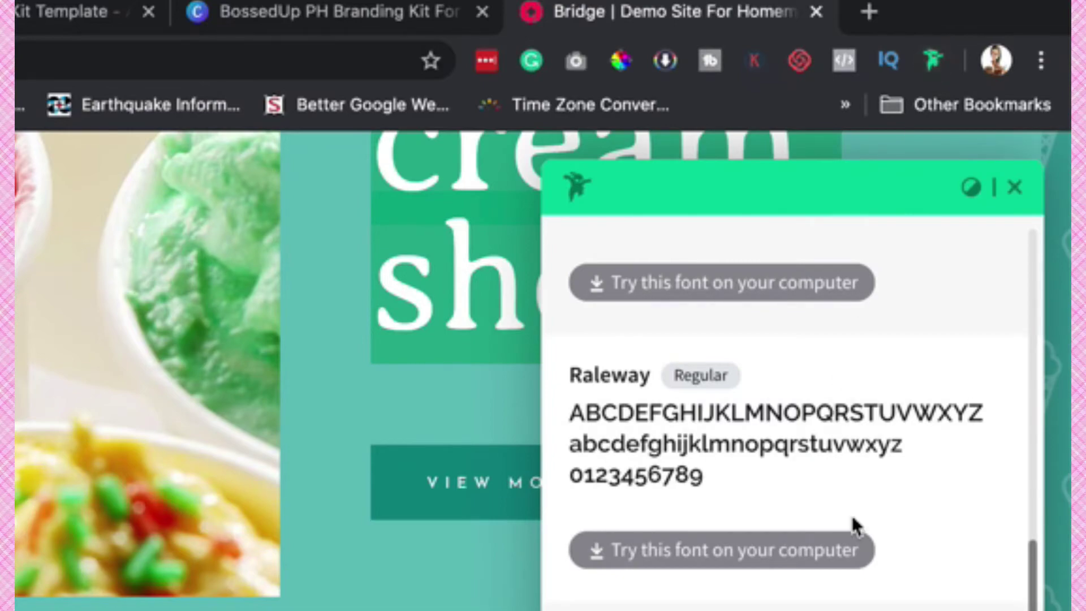
scroll(853, 521, "up", 10)
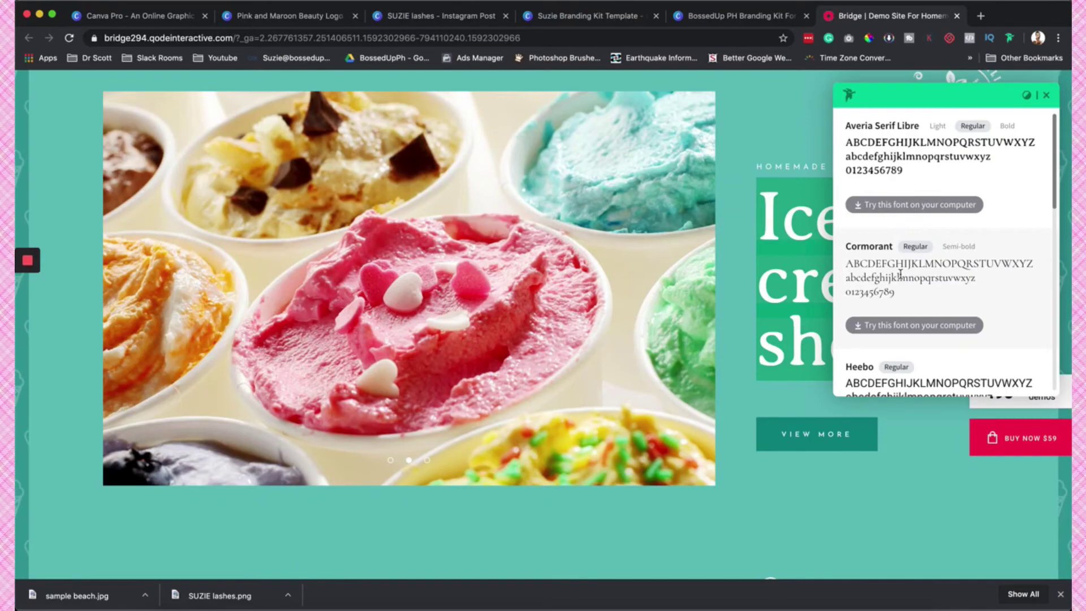
scroll(899, 274, "down", 10)
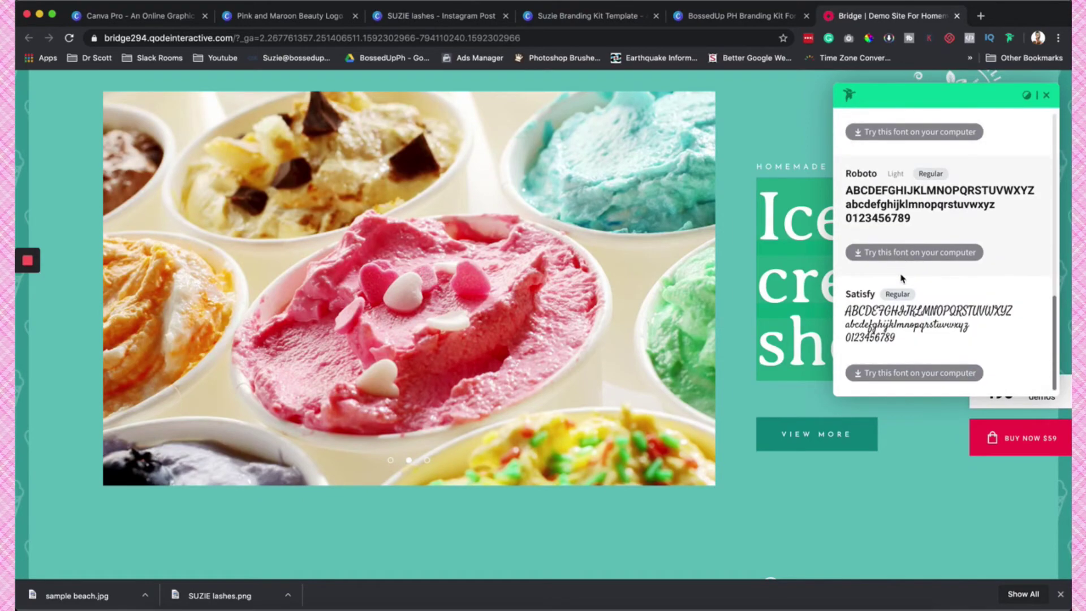
Identify the fonts of the ice cream shop heading and the lorem ipsum paragraph with Fonts Ninja.
left_click(791, 260)
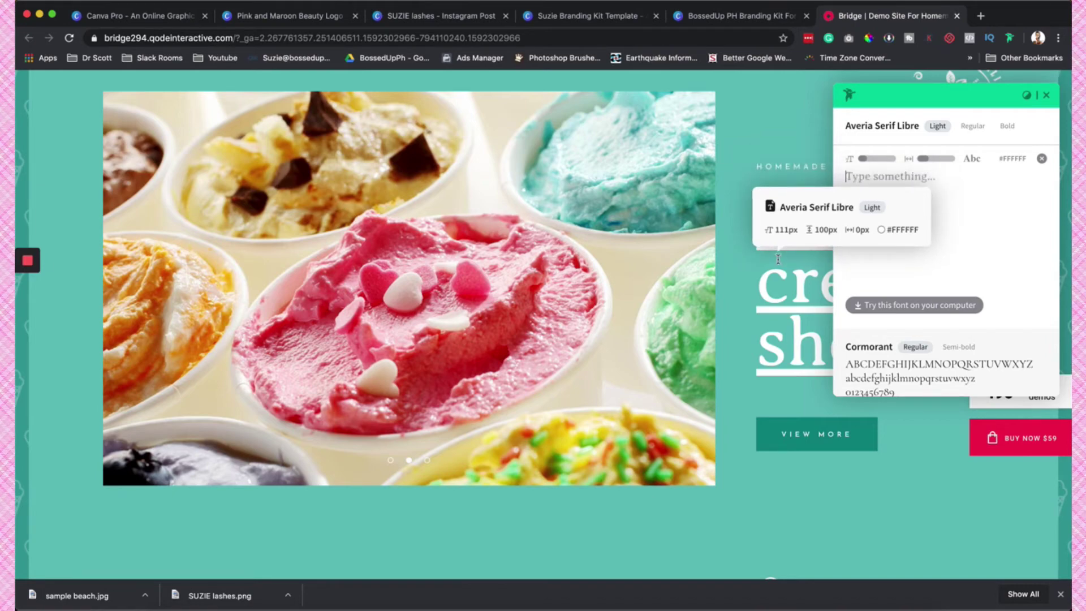
scroll(492, 508, "down", 6)
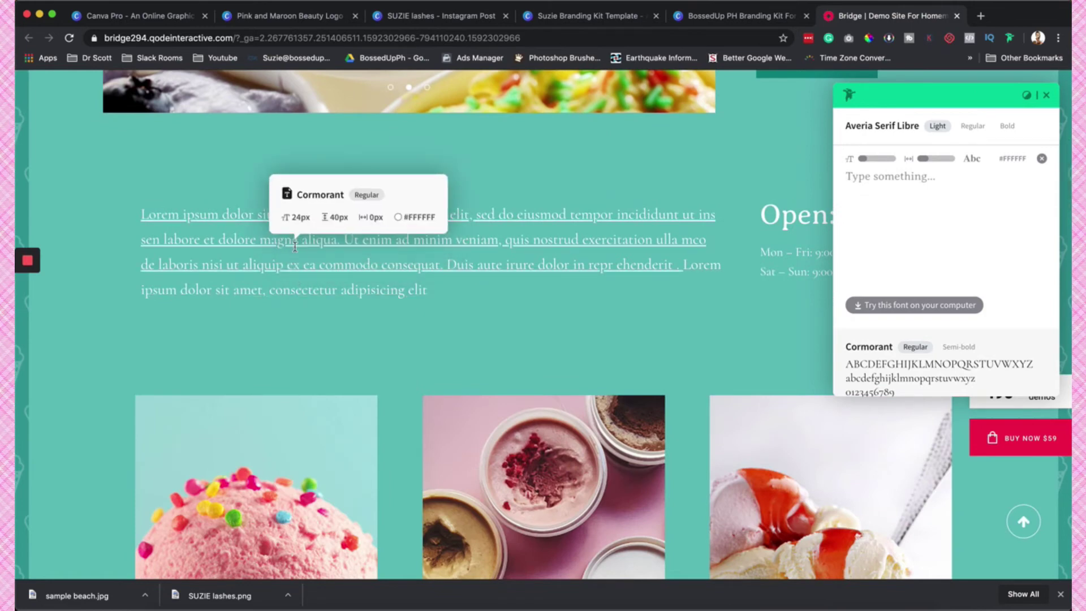
left_click(295, 247)
scroll(295, 247, "down", 1)
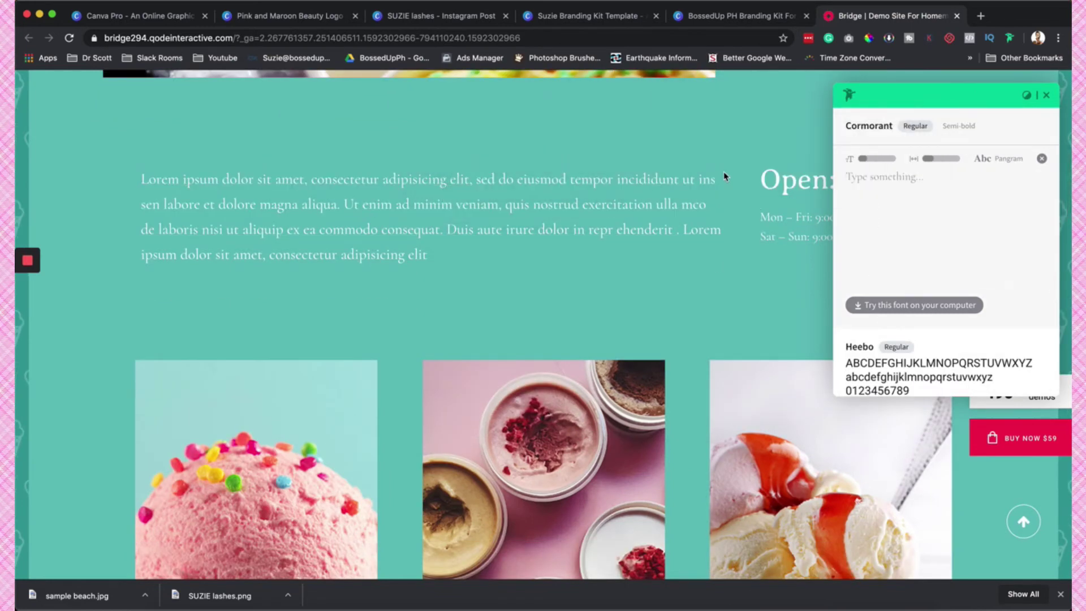
In the Suzie Branding Kit Template, add a subheading under Fonts and set its font to Cormorant Garamond Bold.
left_click(584, 16)
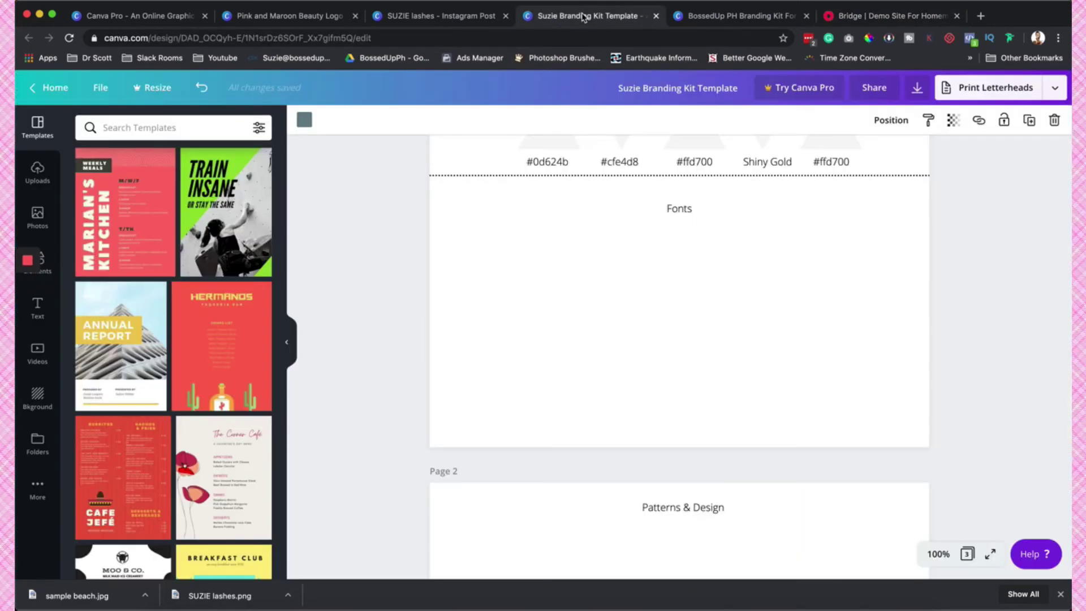
left_click(641, 241)
left_click(38, 308)
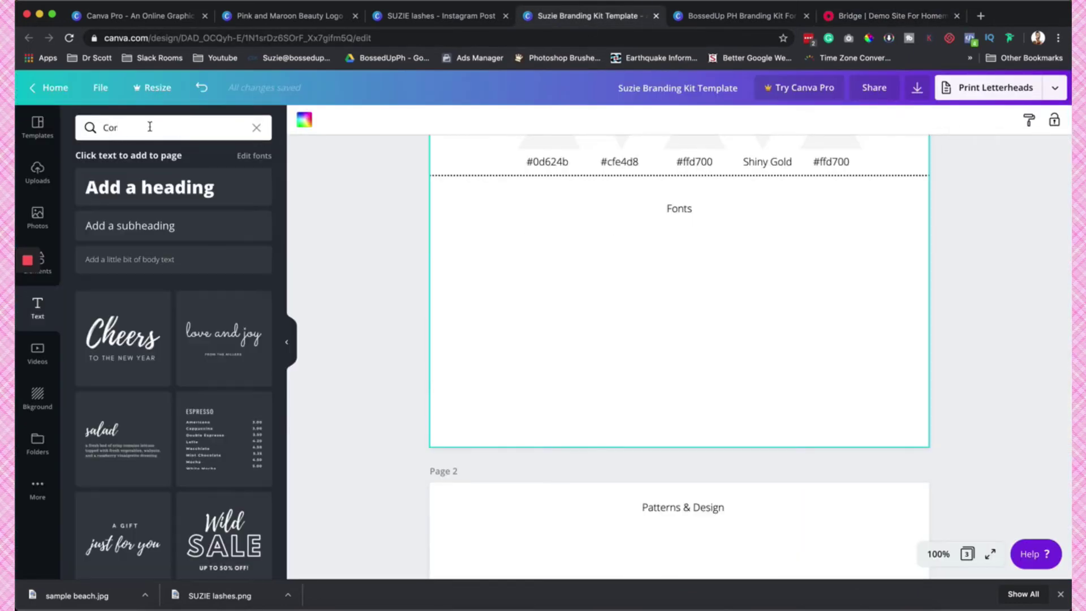
left_click(181, 227)
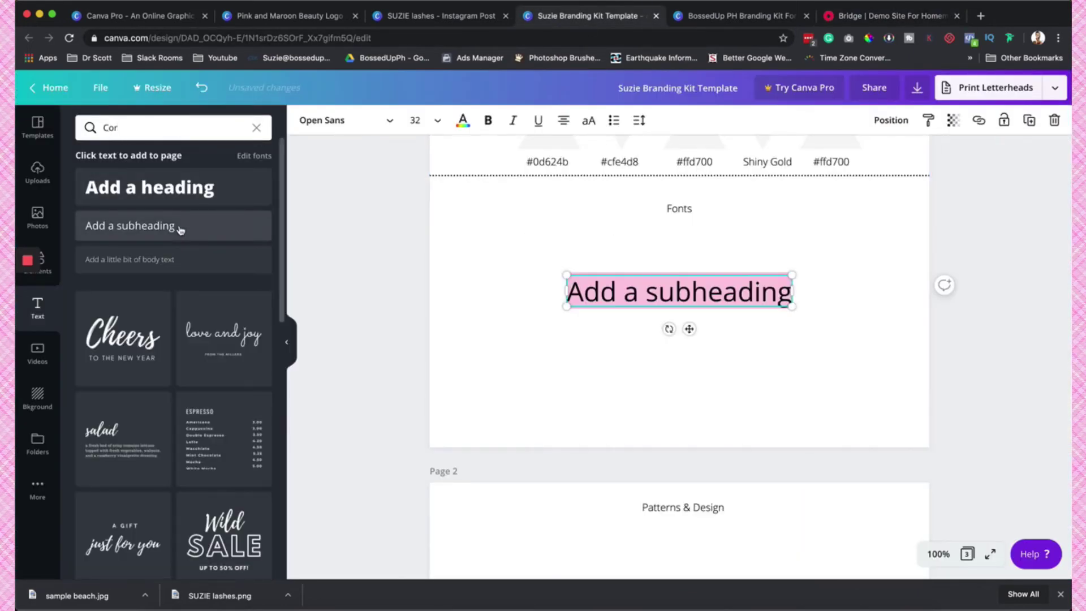
left_click(353, 123)
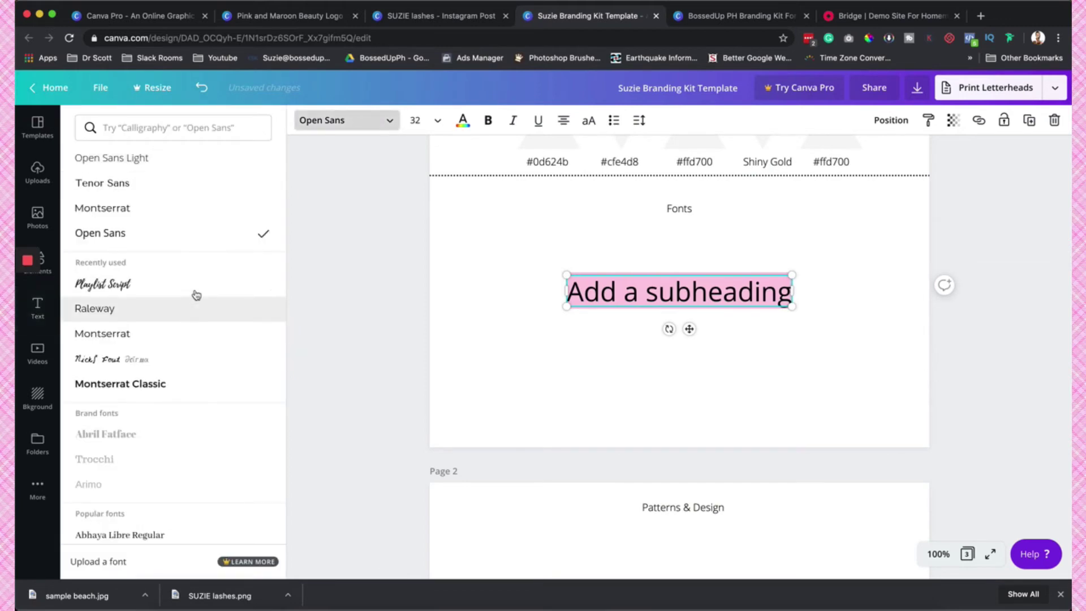
left_click(191, 128)
type("corma")
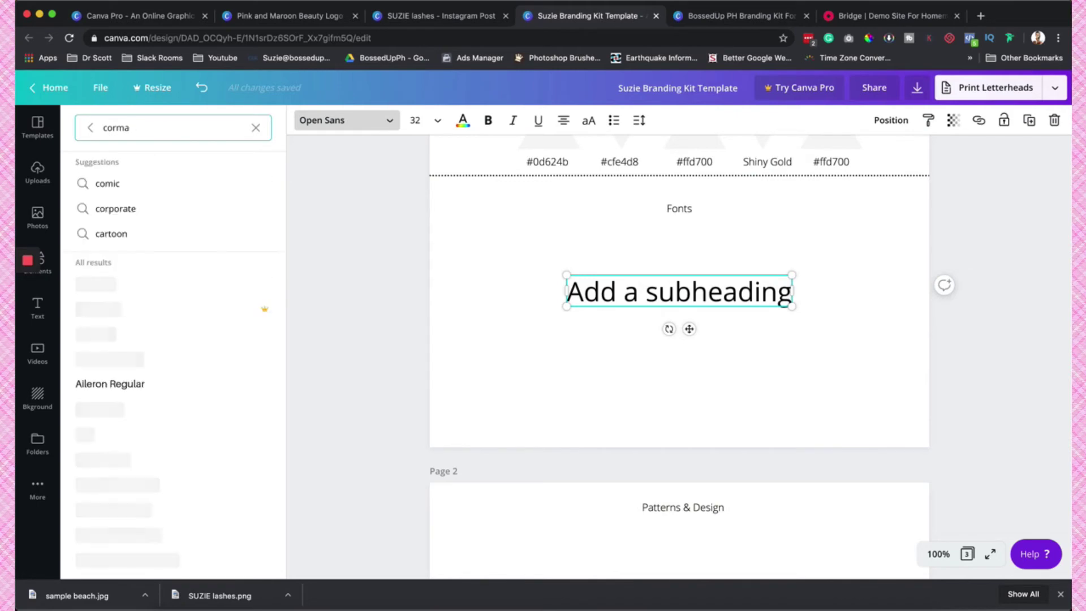
type("n")
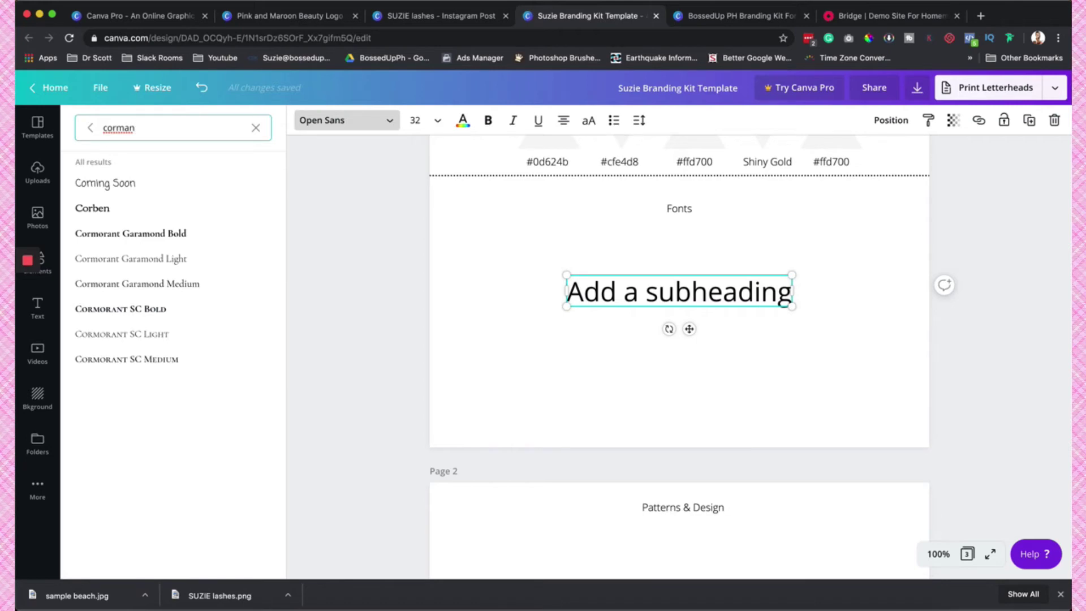
left_click(206, 232)
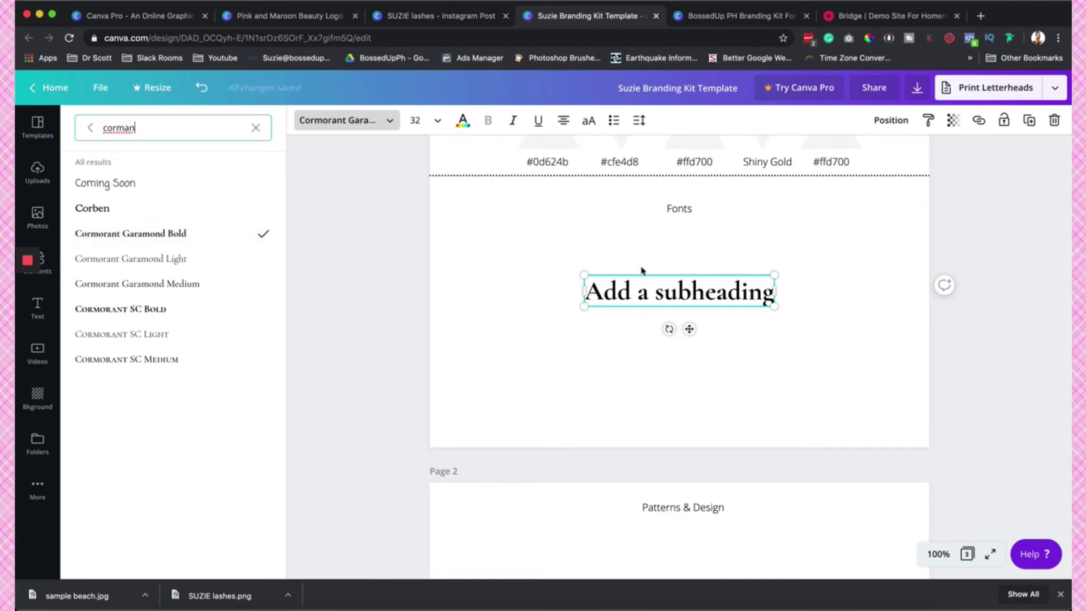
Replace the subheading text with Cormorant, scale it down to size 20 and place it directly below the Fonts title.
left_click(663, 291)
triple_click(662, 291)
type("Cormant")
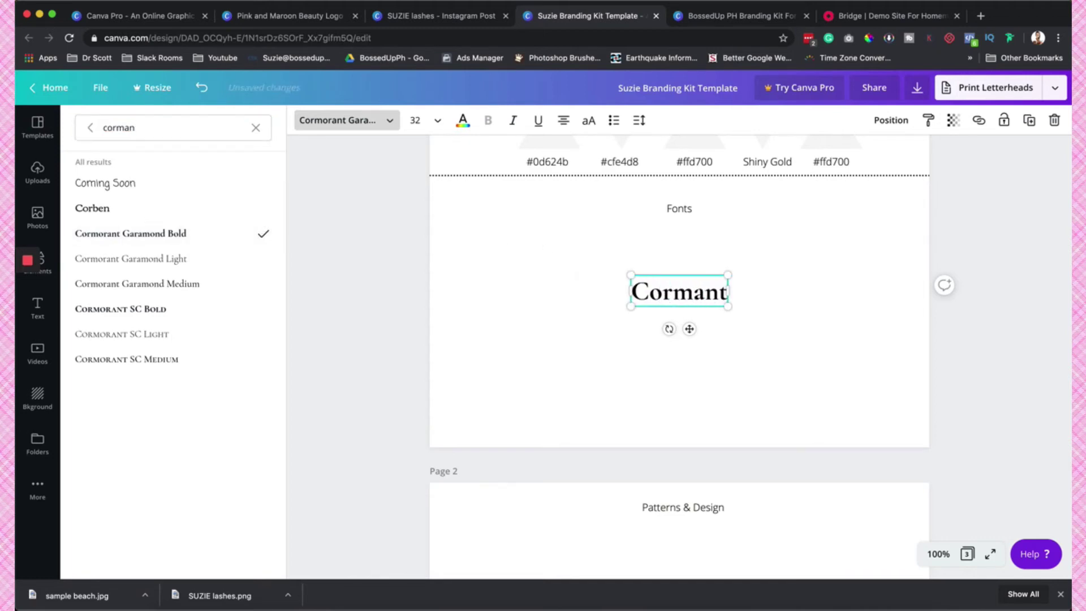
left_click(882, 16)
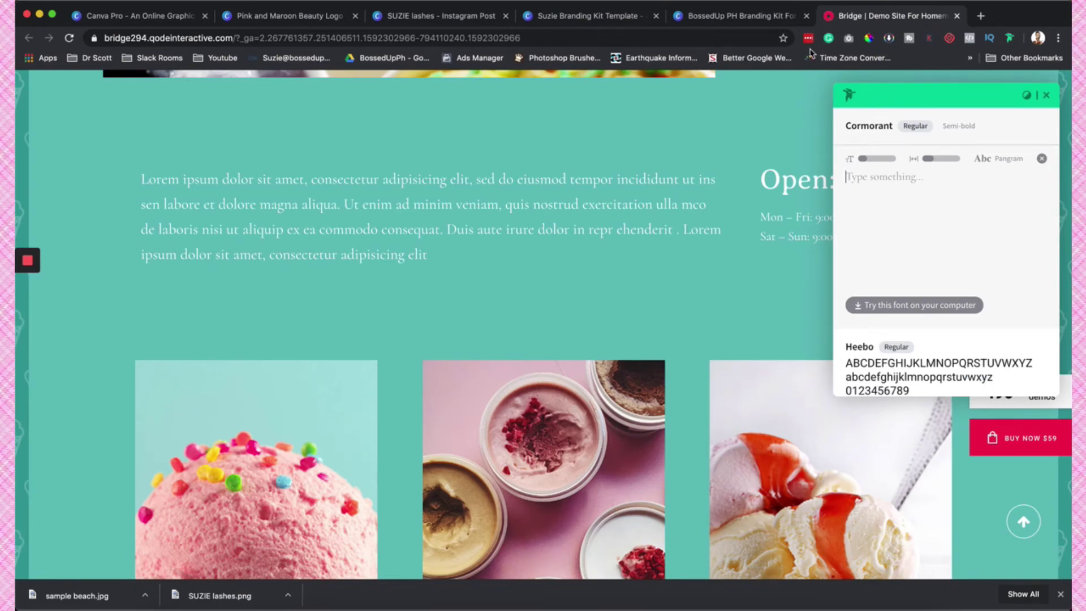
left_click(737, 19)
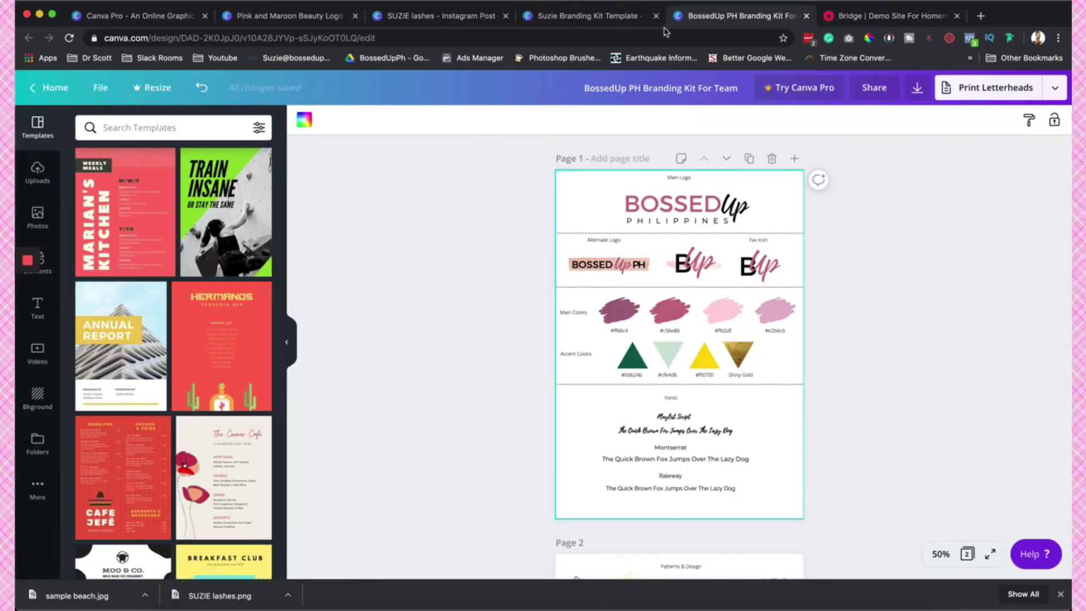
left_click(570, 21)
left_click_drag(739, 343, 705, 236)
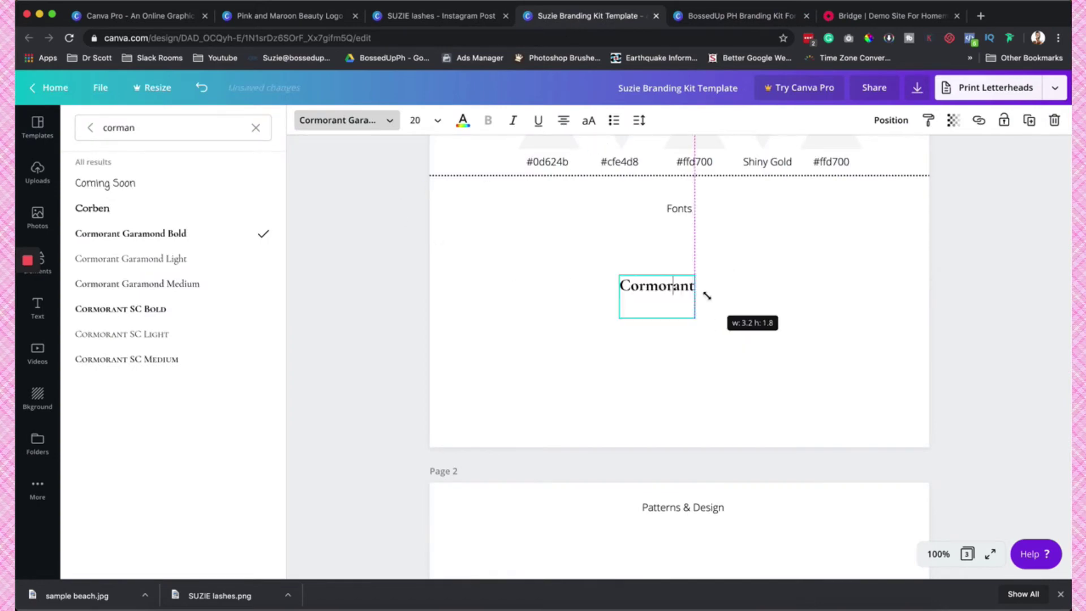
left_click(687, 292)
left_click(752, 336)
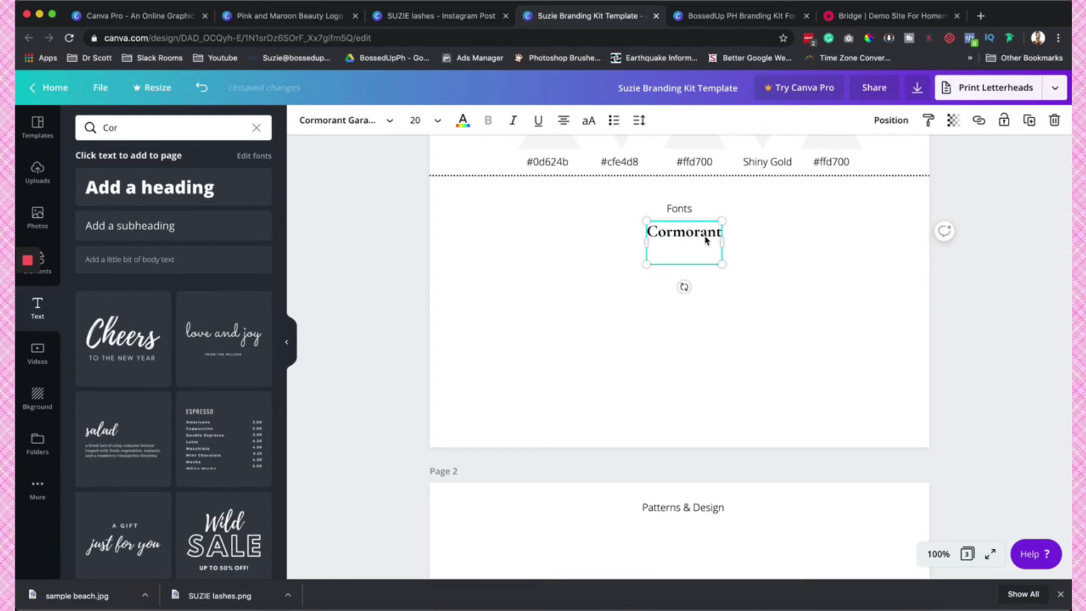
Duplicate the Cormorant text and replace the copy's wording with the lowercase alphabet copied from the Cormorant sample in Fonts Ninja.
left_click(1032, 126)
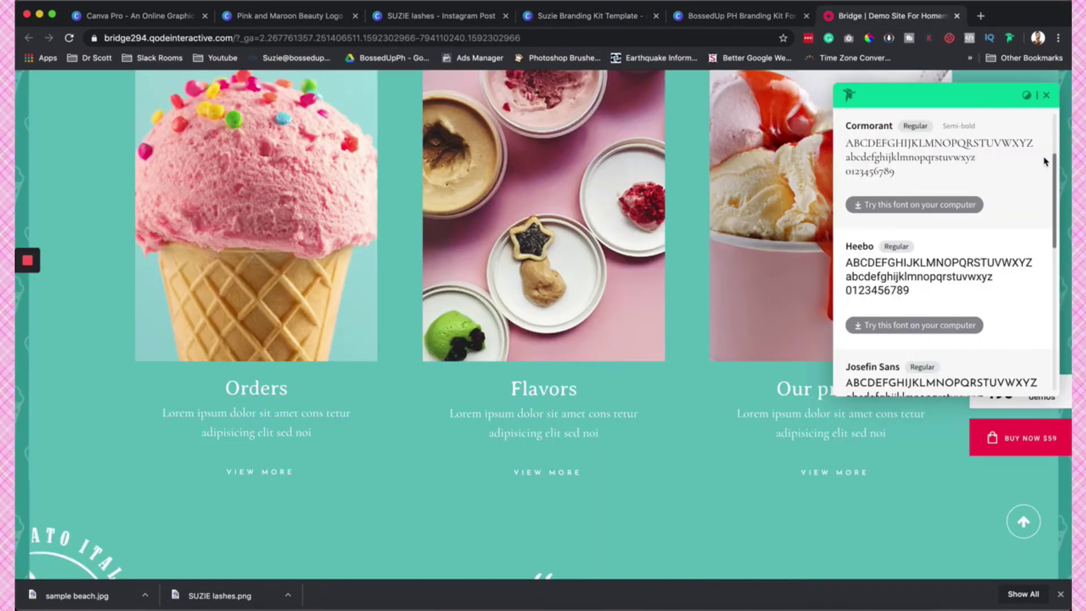
left_click_drag(903, 173, 845, 148)
left_click(900, 159)
right_click(900, 159)
left_click(826, 180)
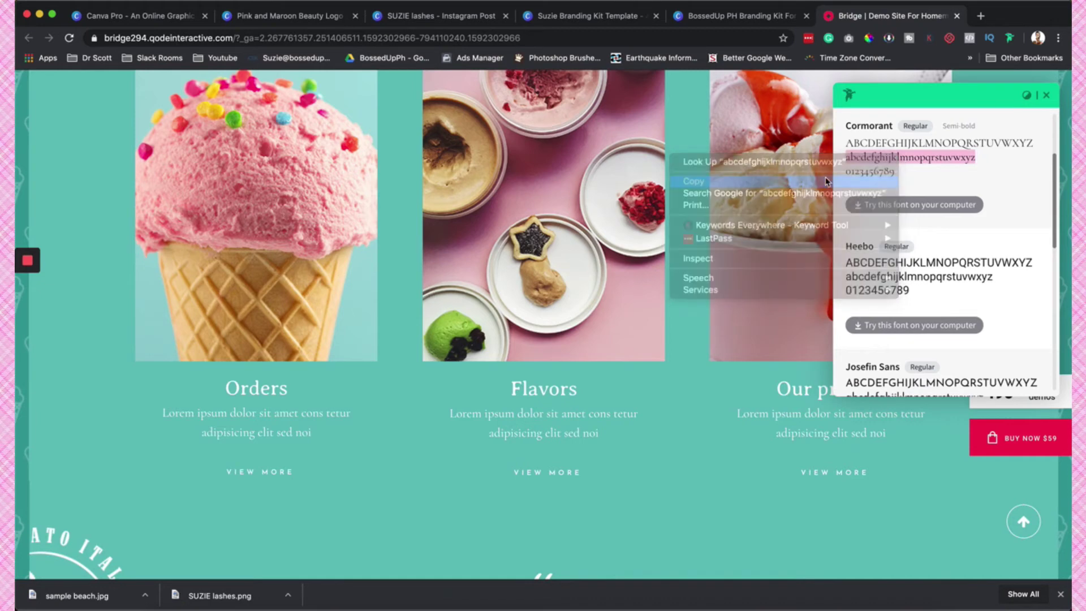
left_click(710, 17)
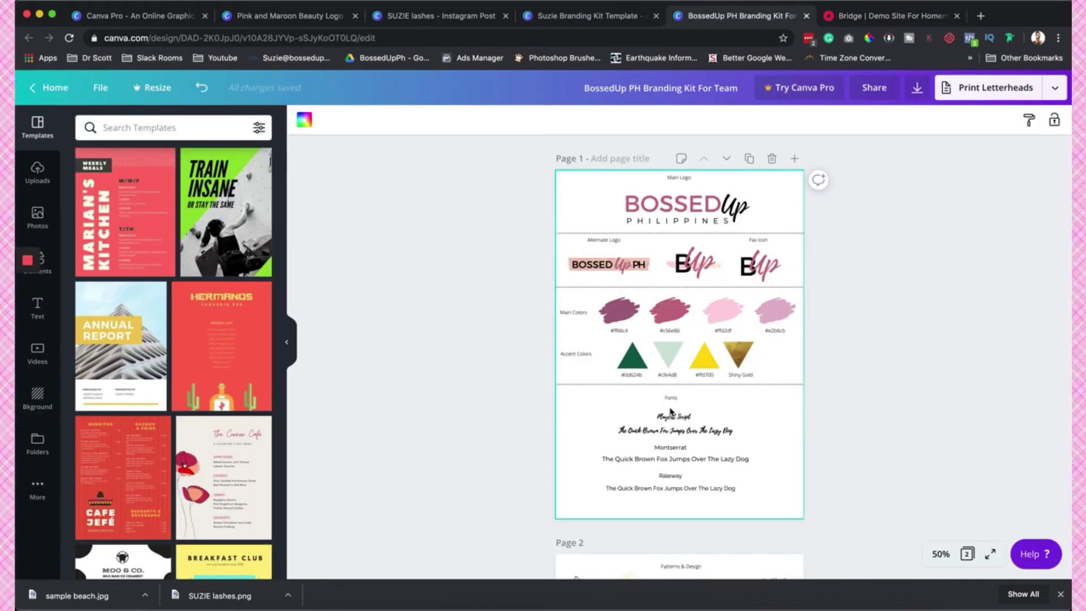
key("ctrl+shift+Tab")
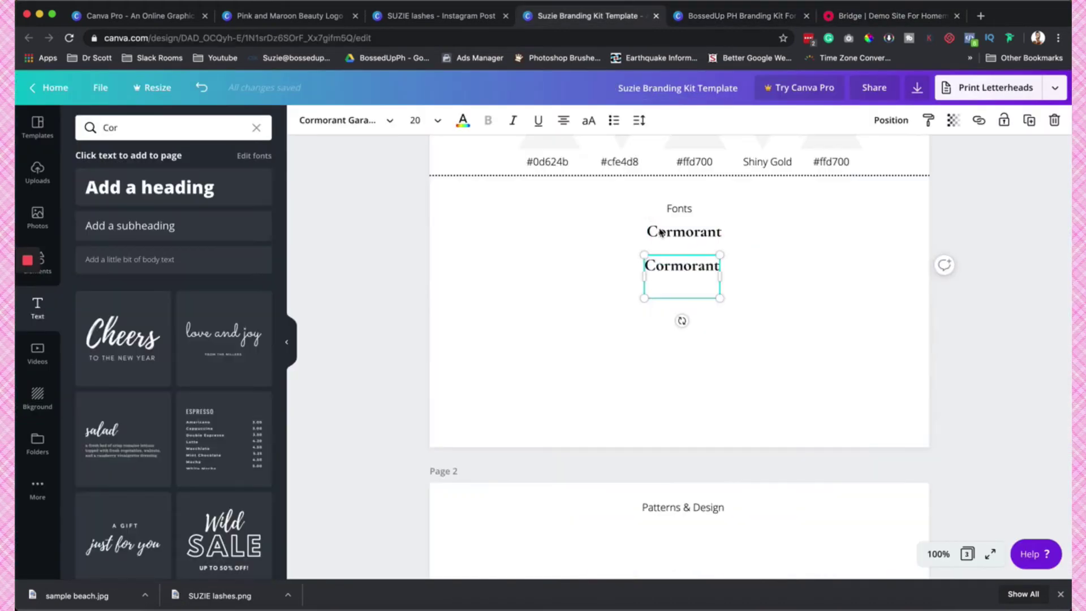
double_click(688, 263)
key("super+v")
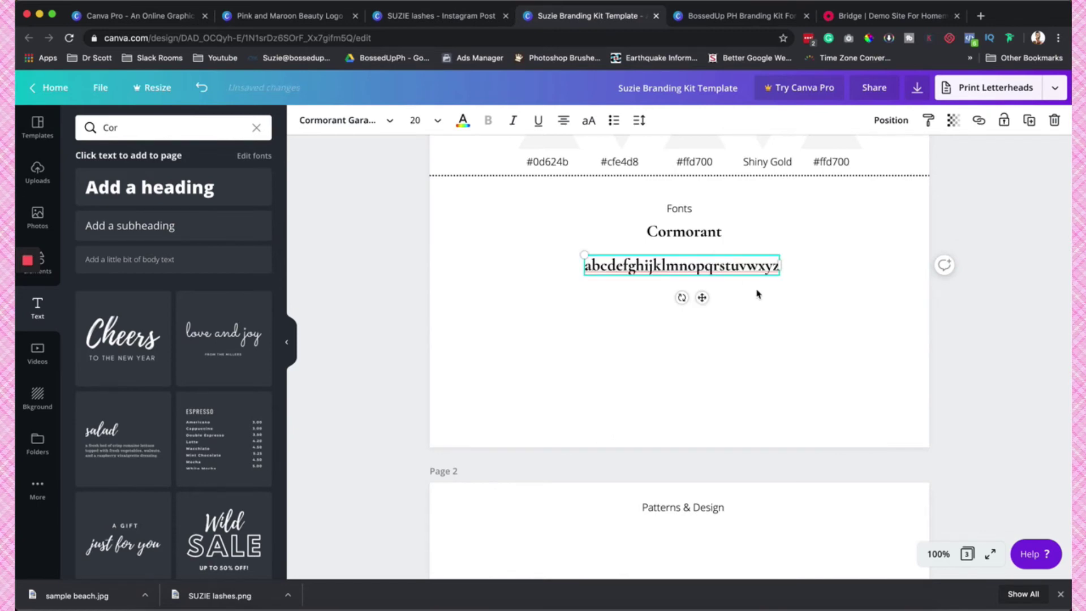
Insert a space between all letters of the alphabet line below the Cormorant text.
key("space")
key("Right")
key("space")
key("Right")
key("space")
key("Right")
key("space")
key("Right")
key("space")
key("Right")
key("space")
key("Right")
key("space")
key("Right")
key("space")
key("Right")
key("space")
key("Right")
key("space")
key("Right")
key("space")
key("Right")
key("space")
key("Right")
key("space")
key("Right")
key("space")
key("Right")
key("space")
key("Right")
key("space")
key("Right")
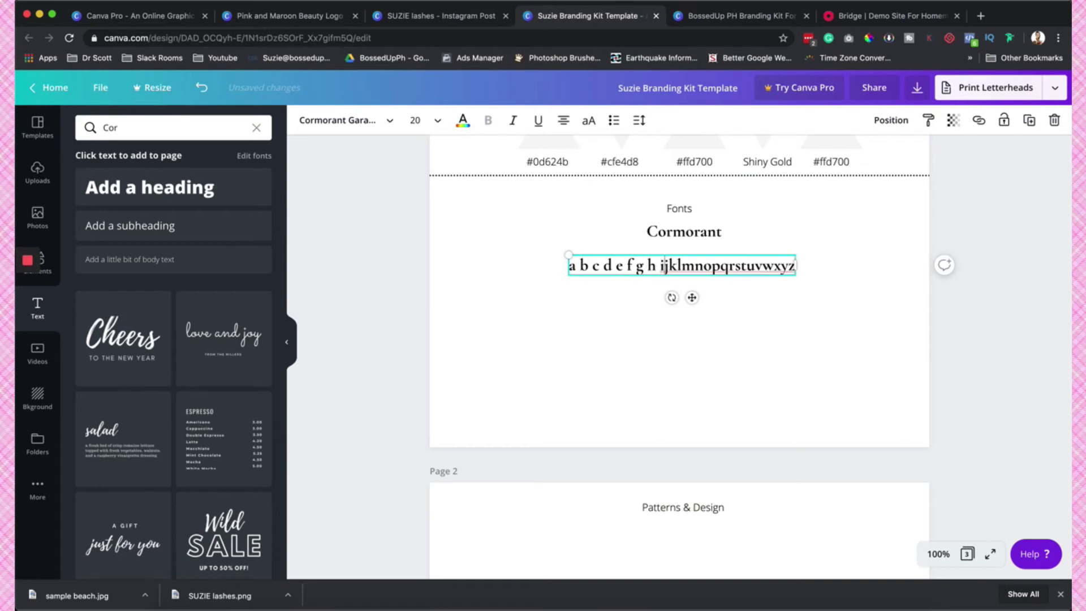
key("space")
key("Right")
key("space")
key("Right")
key("space")
key("Right")
key("space")
key("Right")
key("space")
key("Right")
key("space")
key("Right")
key("space")
key("Right")
key("space")
key("Right")
key("space")
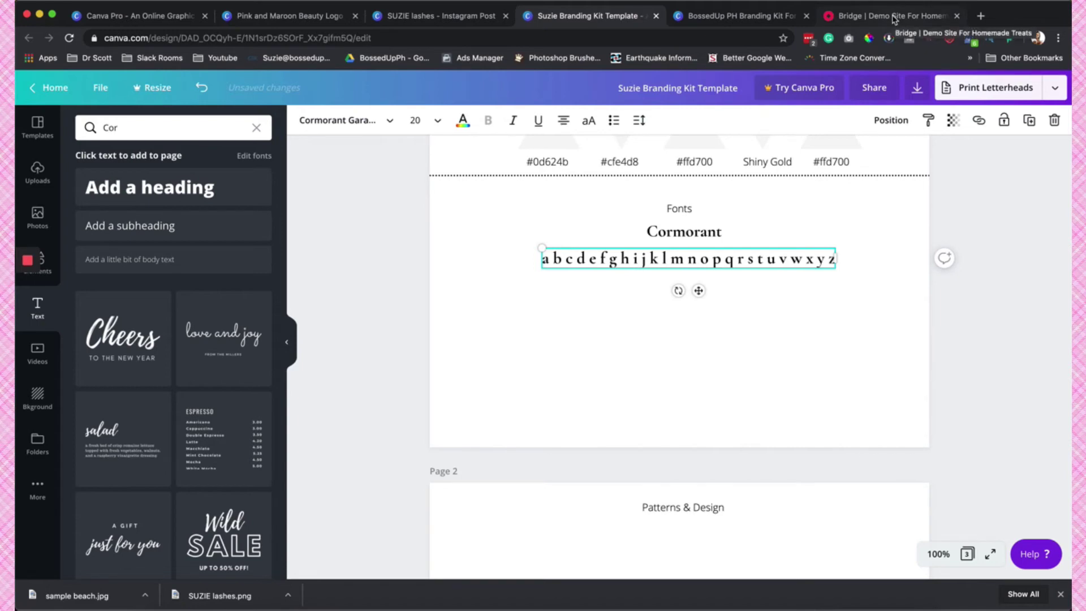
Browse the Handwriting fonts and set the alphabet line's font to Over The Rainbow.
left_click(256, 127)
left_click(313, 126)
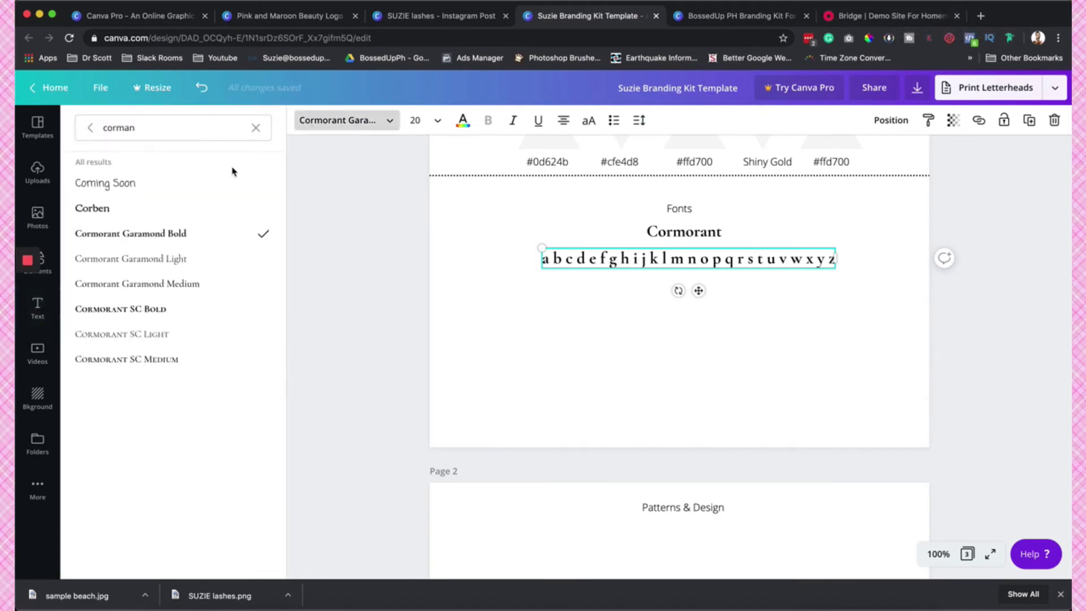
left_click(255, 127)
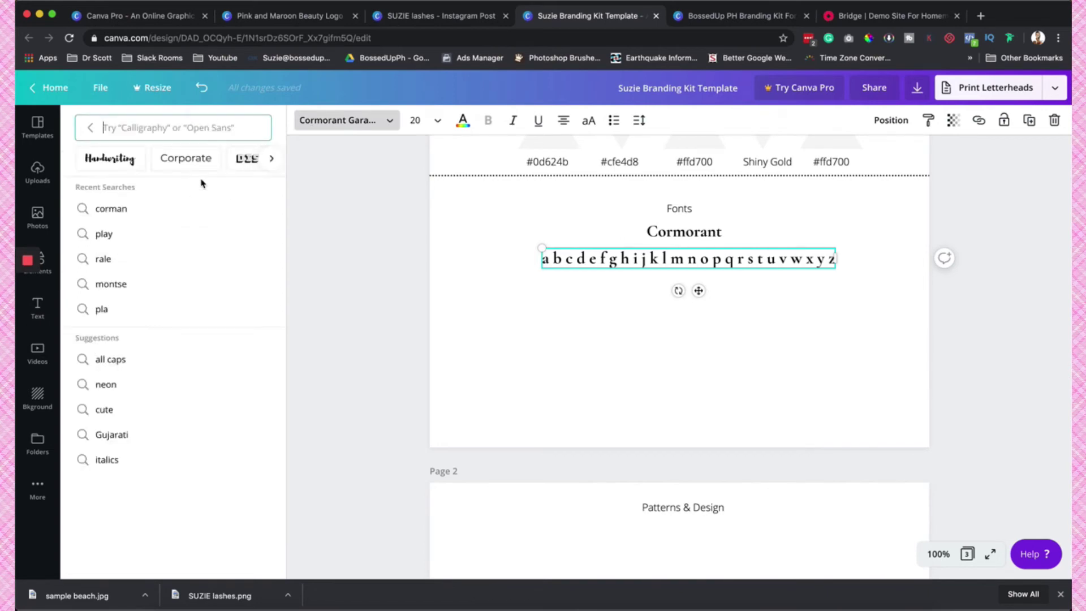
left_click(124, 164)
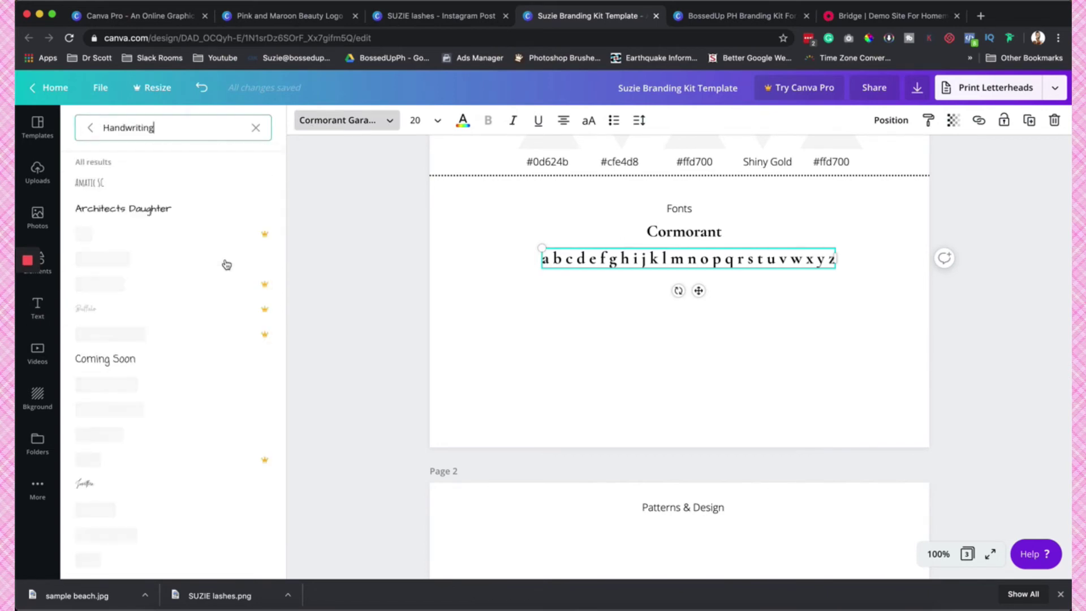
scroll(223, 305, "down", 2)
scroll(224, 307, "down", 6)
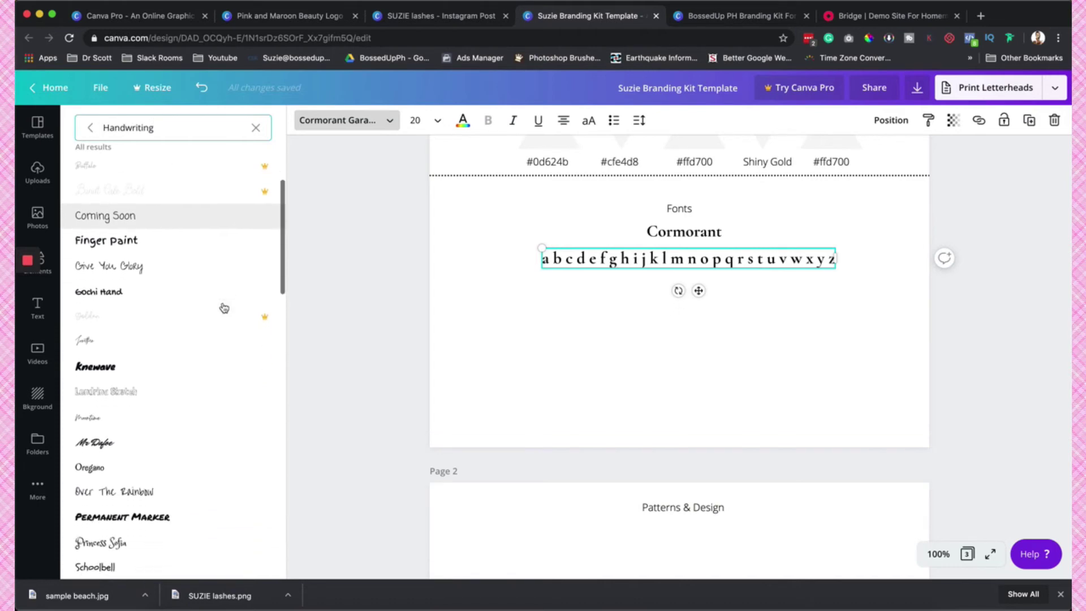
left_click(205, 348)
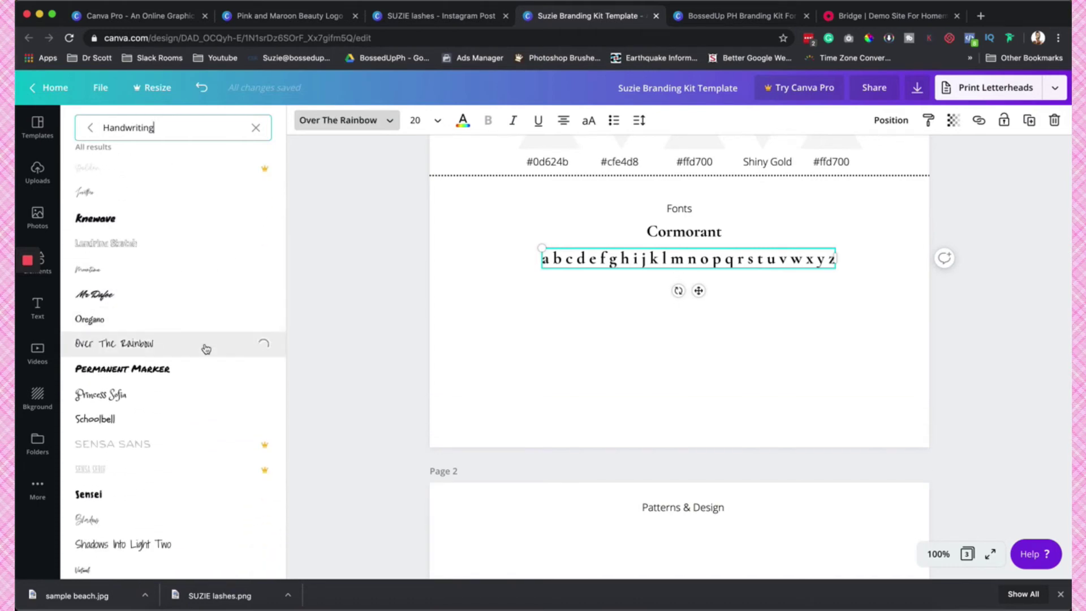
Move the alphabet line further down in the Fonts section and widen its text box to fit all letters on one row.
left_click_drag(680, 261, 665, 315)
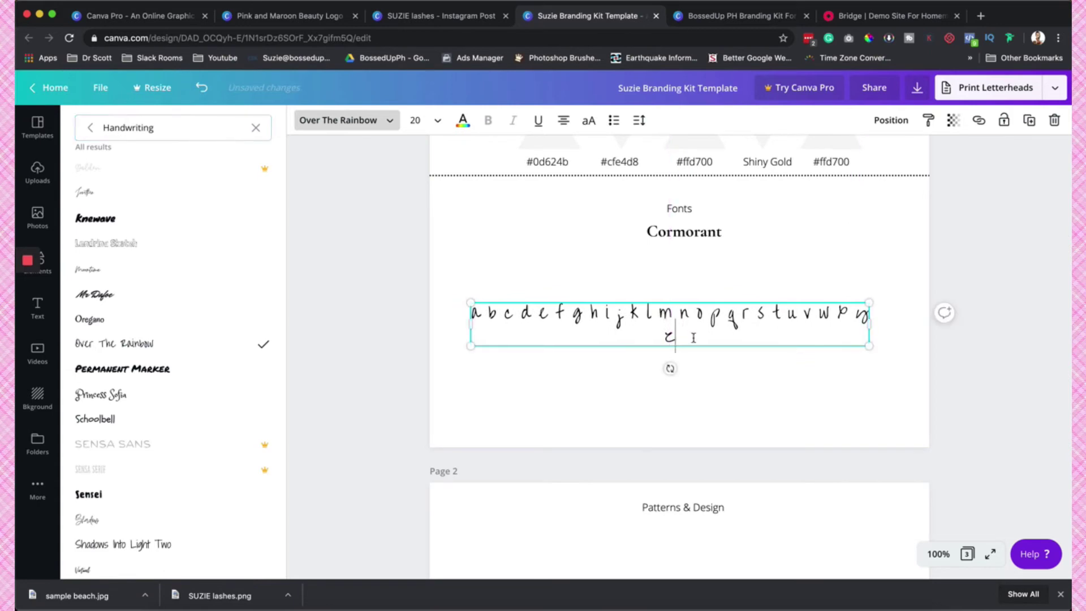
left_click(875, 336)
left_click_drag(869, 323, 895, 327)
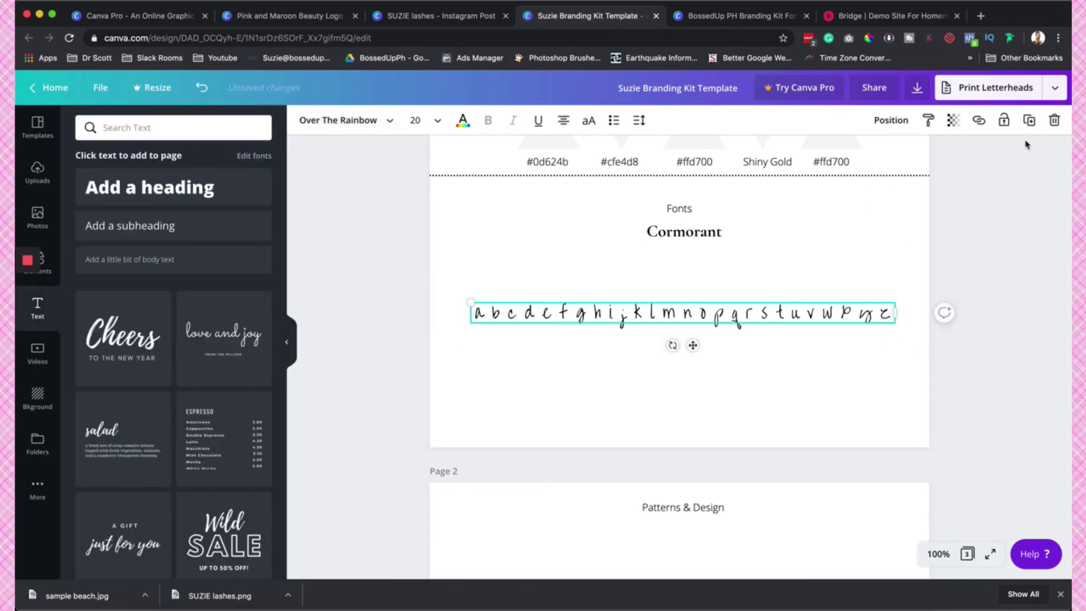
Duplicate the handwritten alphabet line, place the copy between it and Cormorant, and change its wording to "Over The Rainbow".
left_click(1029, 120)
left_click_drag(694, 328, 682, 276)
double_click(682, 276)
type("Over The R")
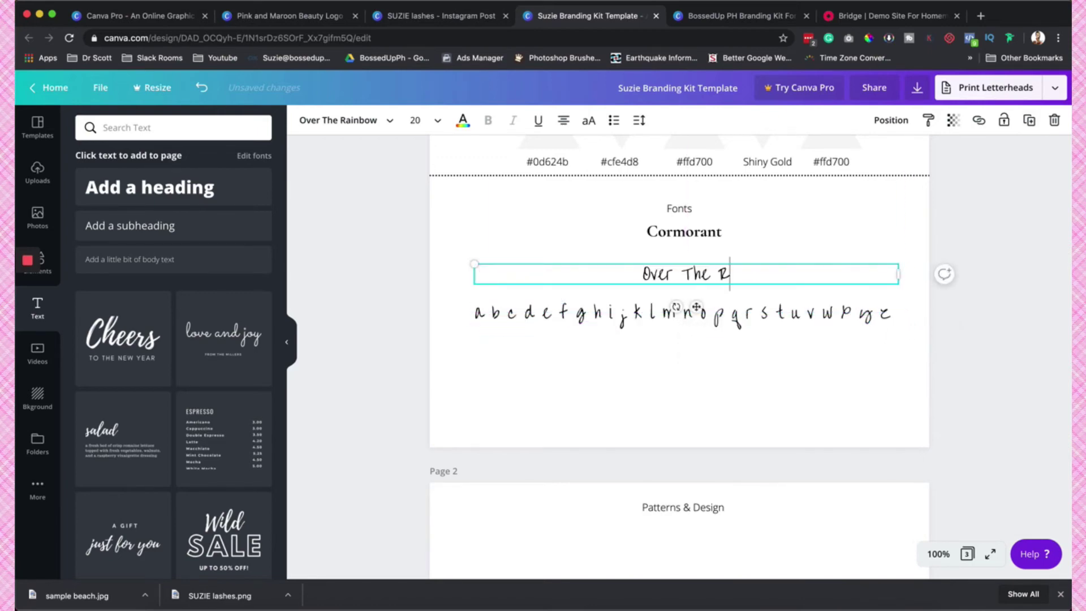
type("ainbow")
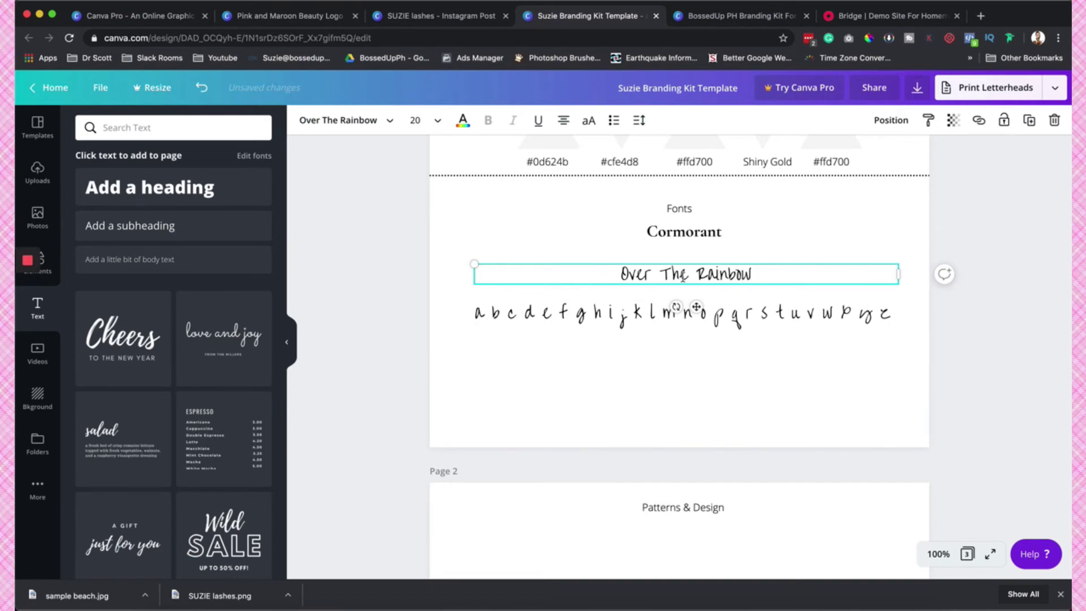
left_click(704, 365)
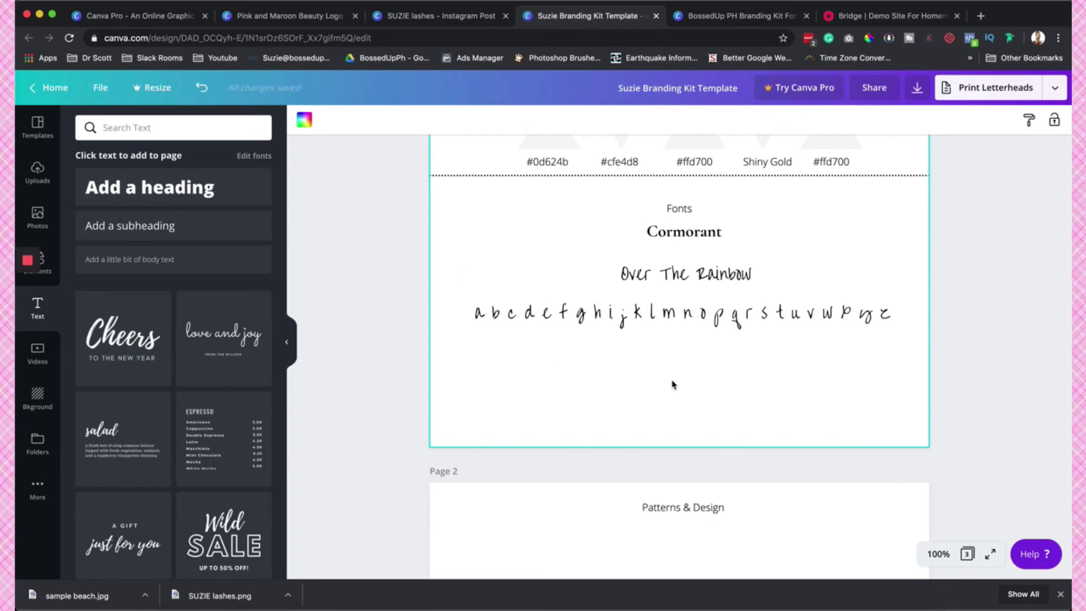
Add a subheading text below the alphabet line in the Fonts section and browse the Handwriting fonts for it.
left_click(193, 233)
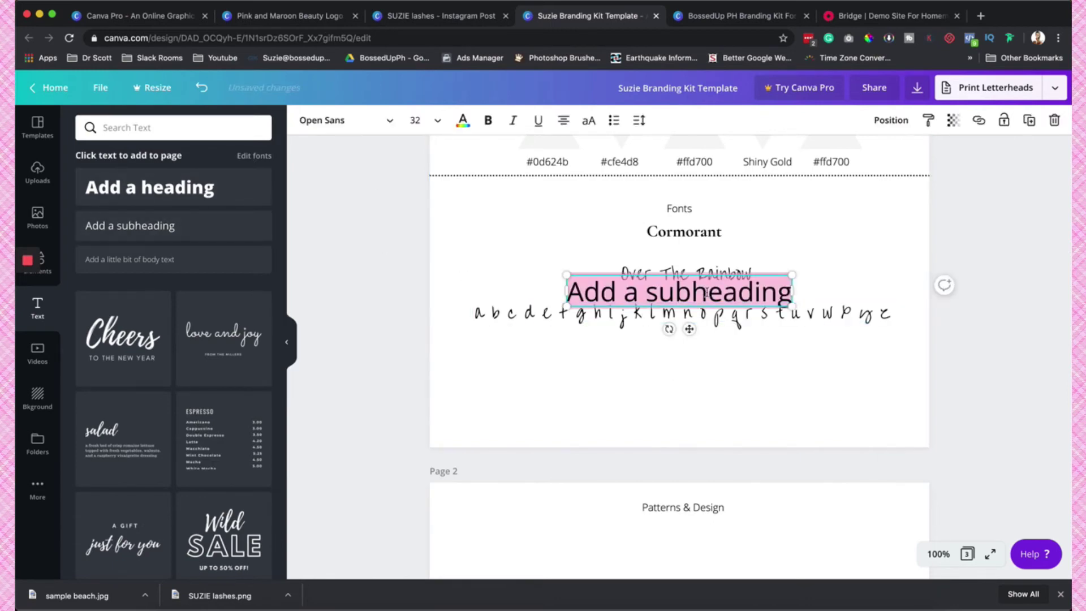
left_click_drag(782, 276, 787, 342)
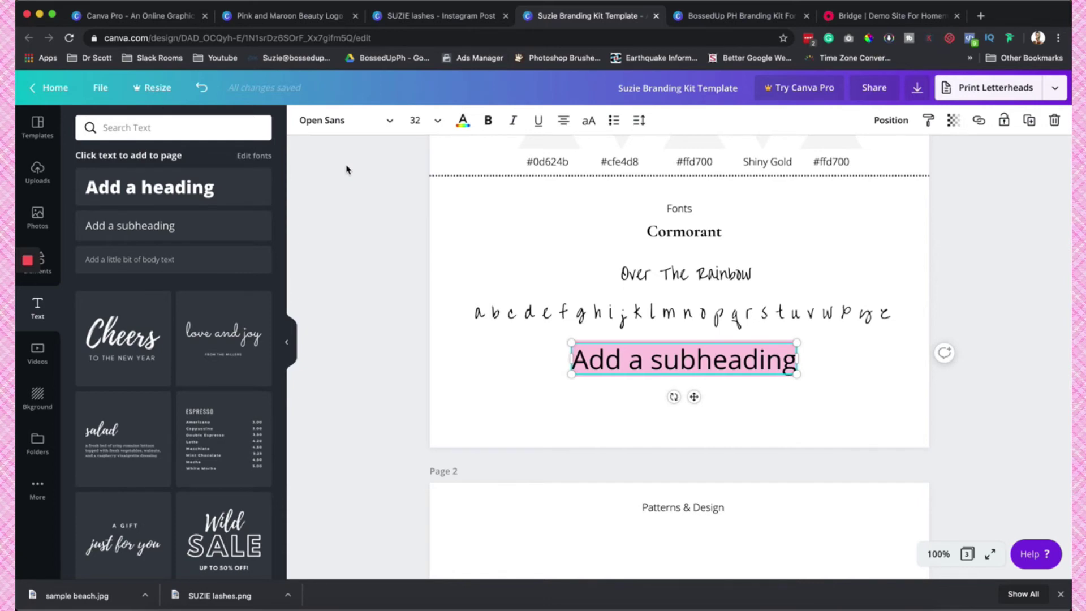
left_click(200, 121)
left_click(327, 120)
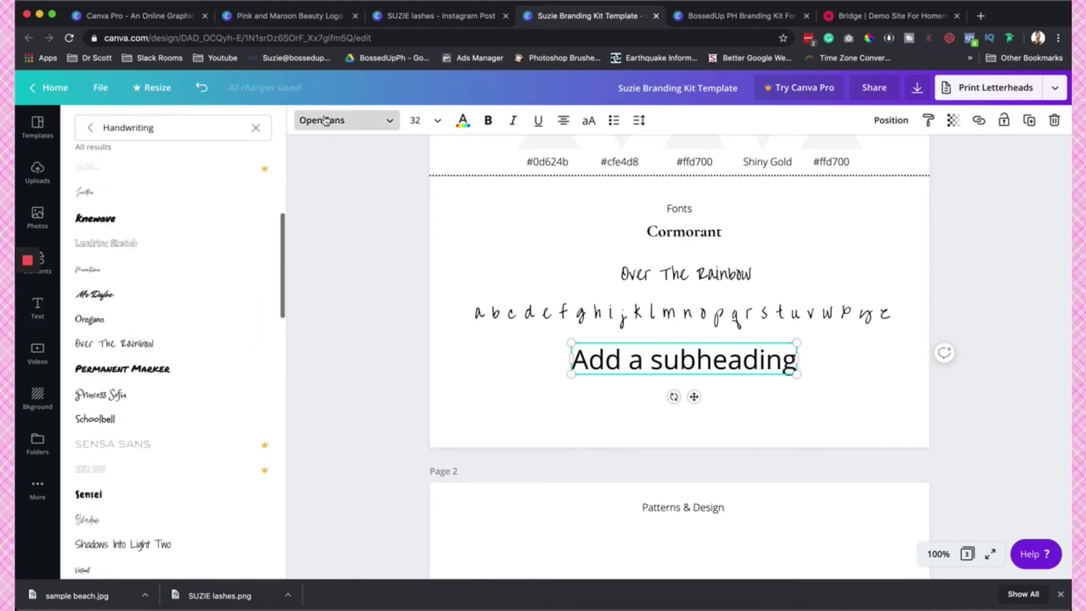
scroll(231, 252, "down", 3)
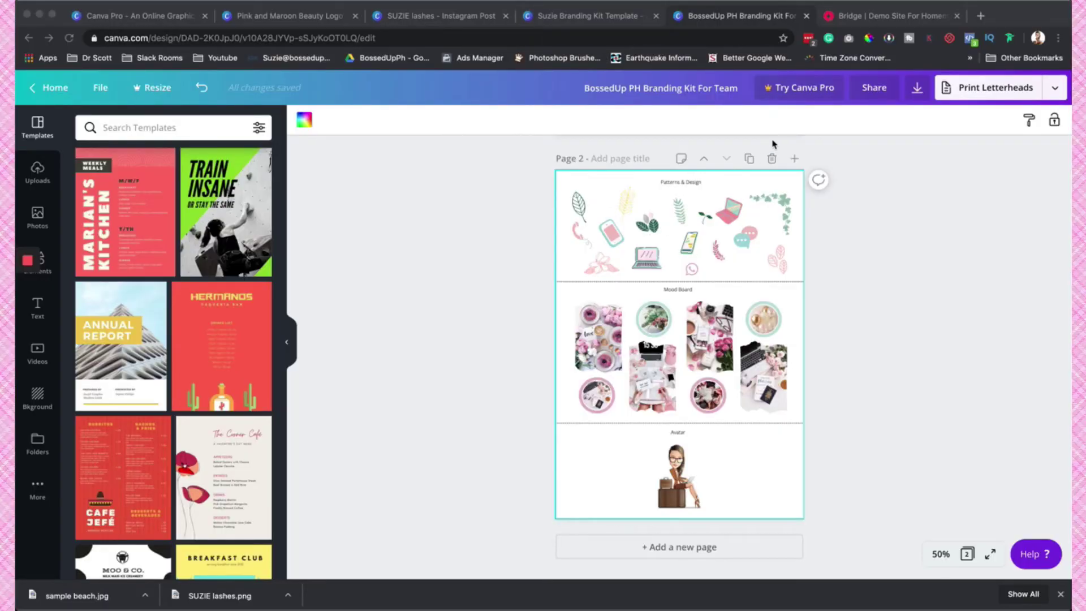
Open the BossedUp PH mood board on Pinterest and look through its pins for style and color inspiration.
left_click(980, 16)
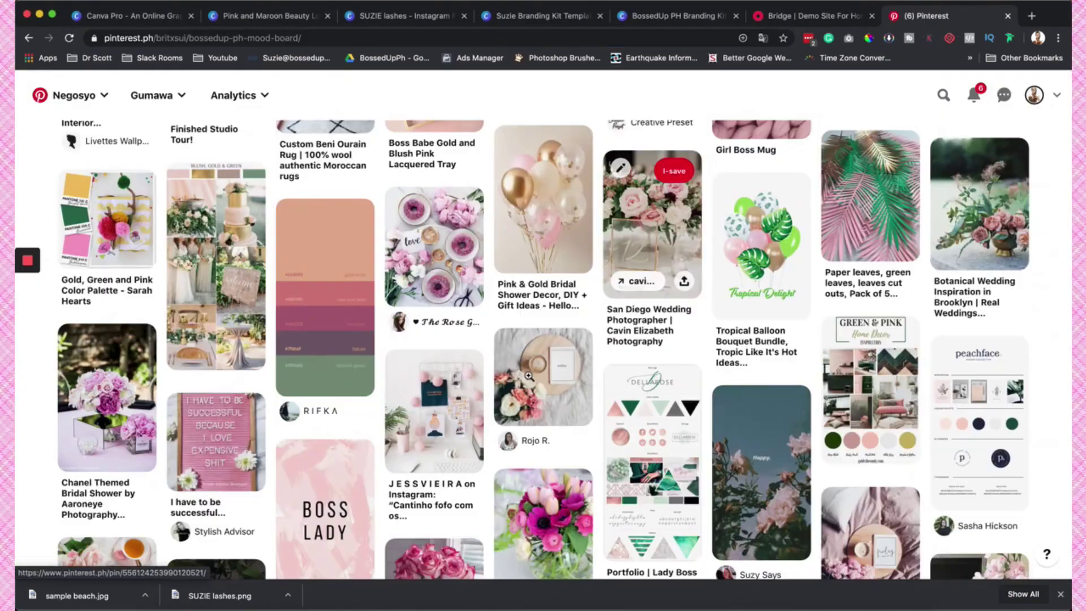
scroll(546, 368, "down", 3)
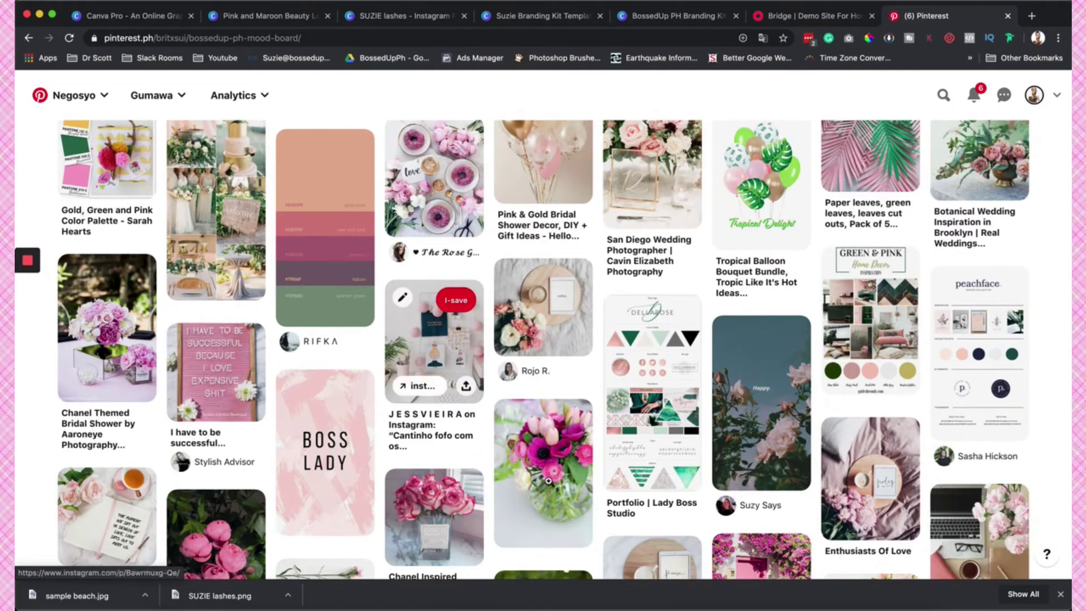
scroll(562, 482, "down", 3)
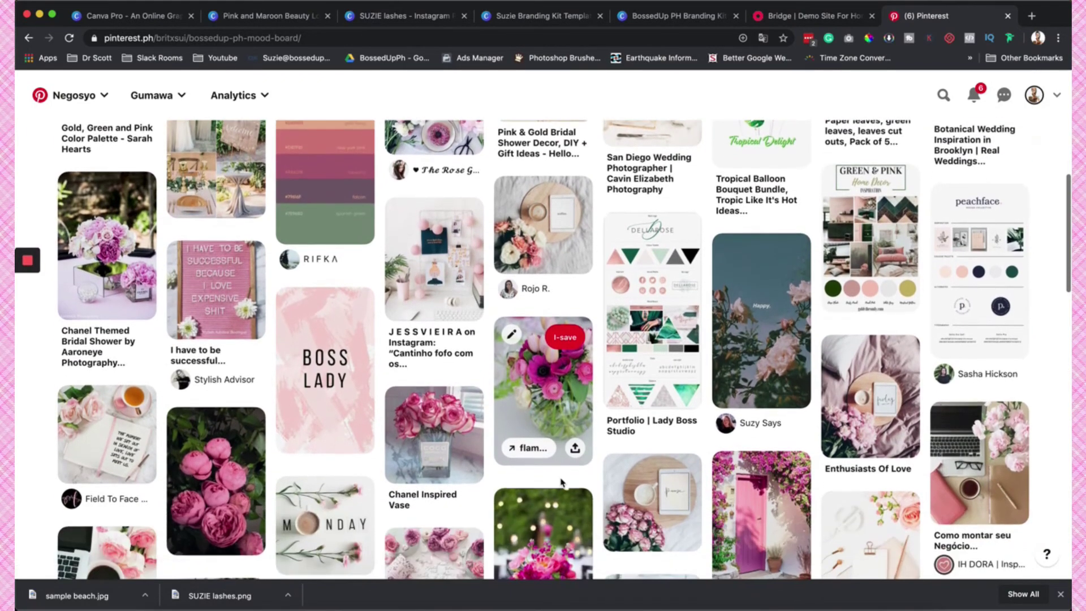
scroll(562, 482, "down", 5)
scroll(852, 390, "down", 1)
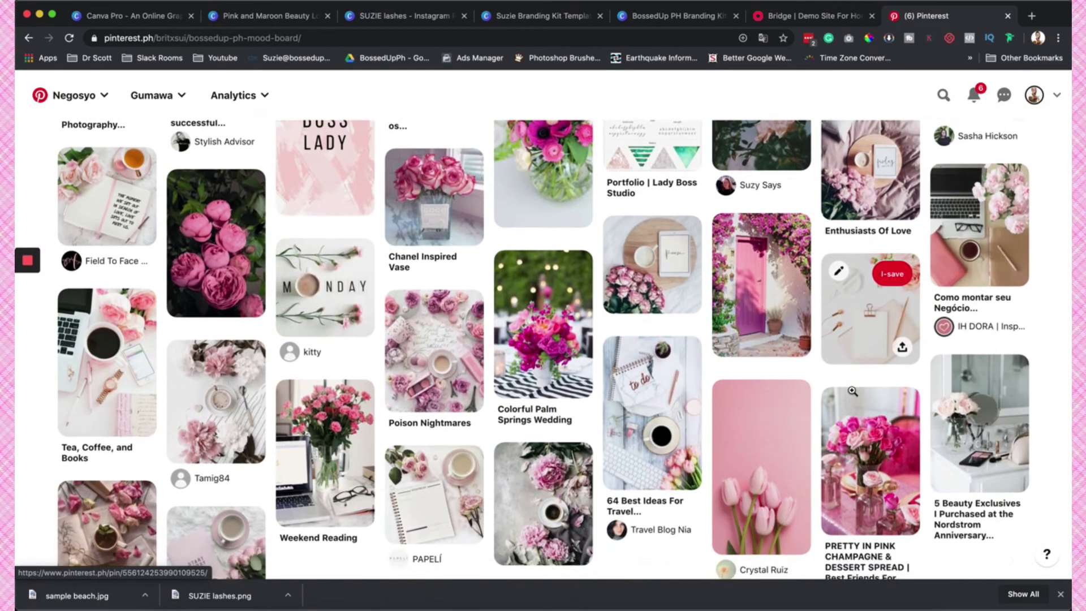
scroll(852, 391, "up", 1)
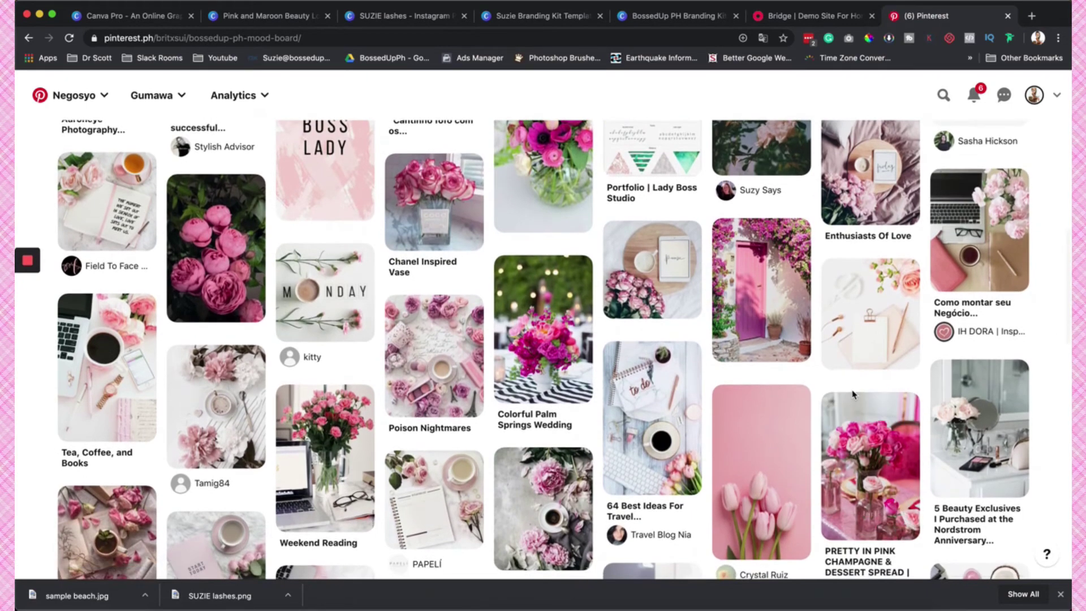
scroll(852, 394, "down", 2)
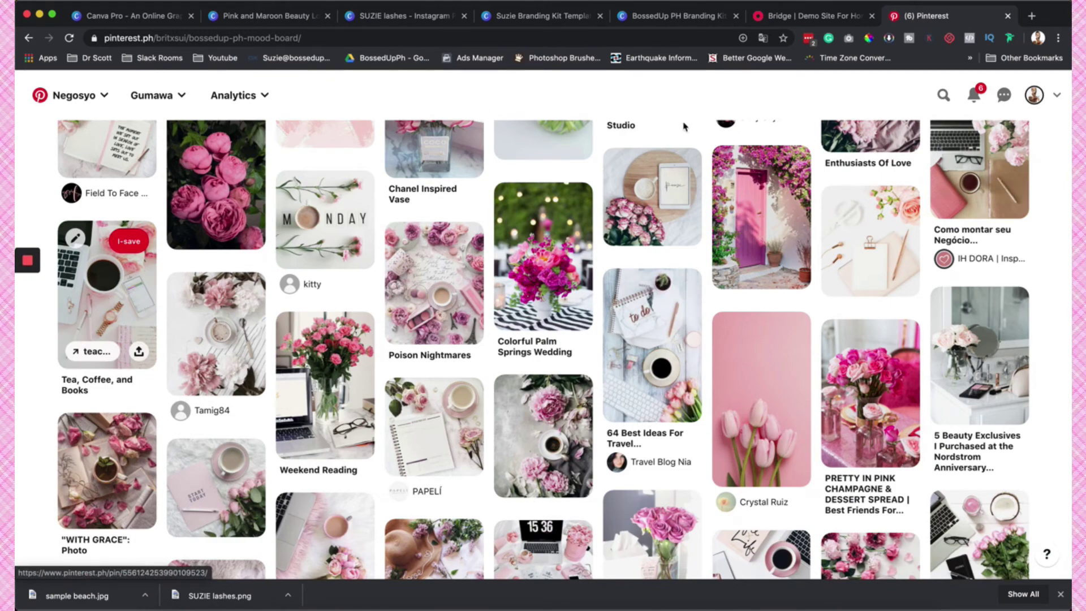
Switch to the BossedUp PH Branding Kit, select its Patterns & Design graphics, and examine the Bold Foliage collection in Elements.
left_click(704, 21)
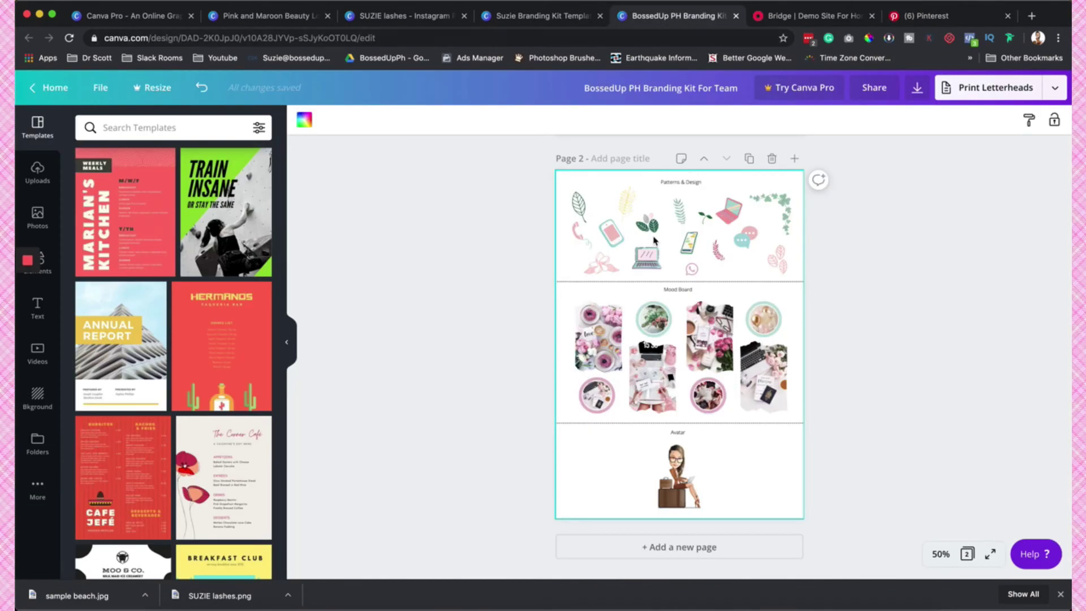
left_click_drag(565, 205, 789, 274)
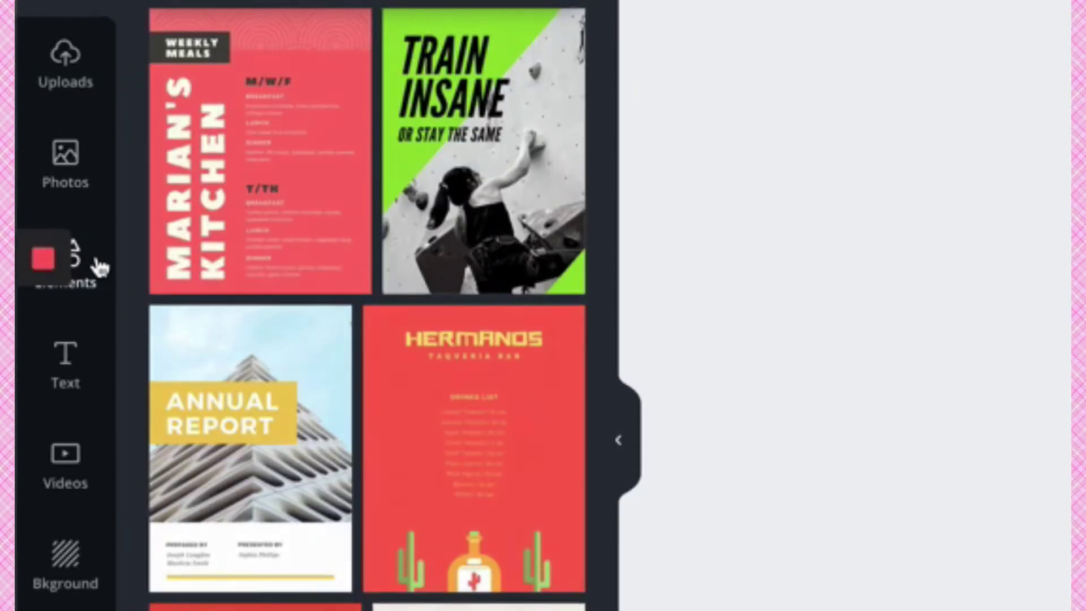
left_click(52, 264)
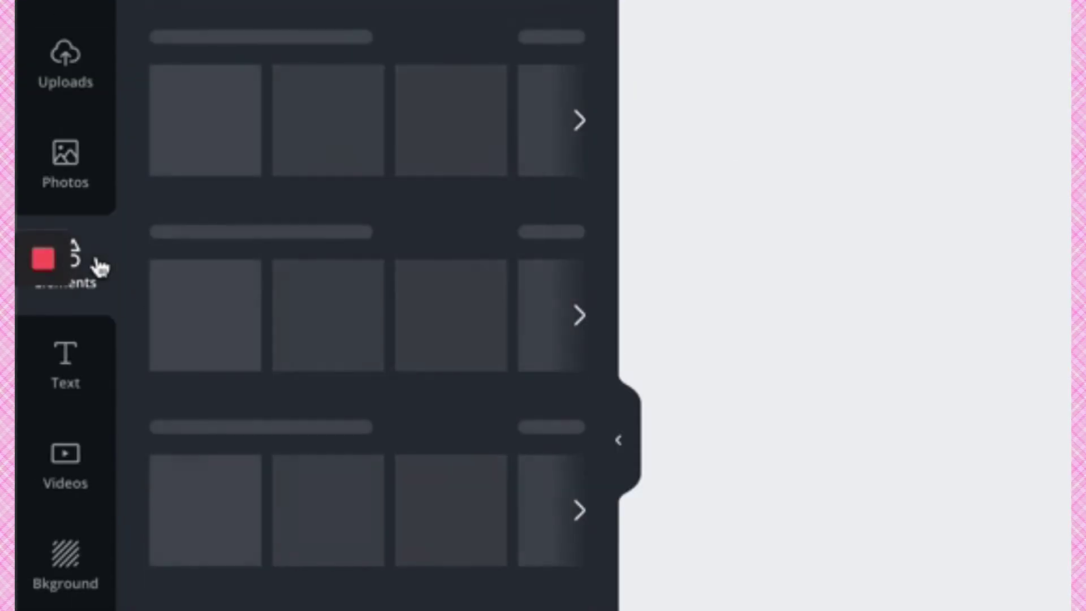
scroll(347, 525, "down", 1)
scroll(348, 532, "up", 1)
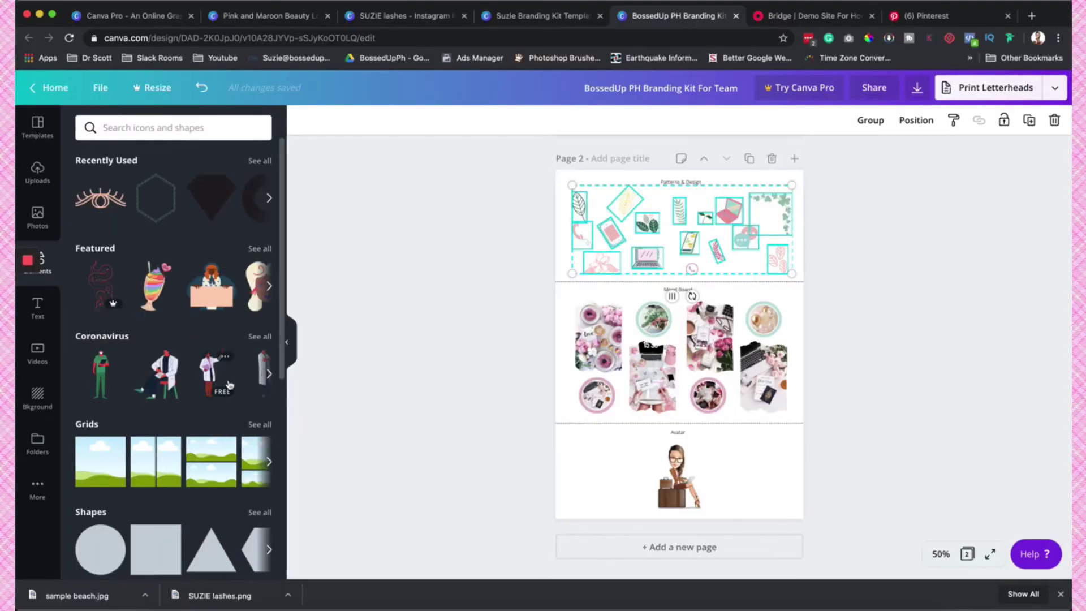
scroll(207, 339, "down", 10)
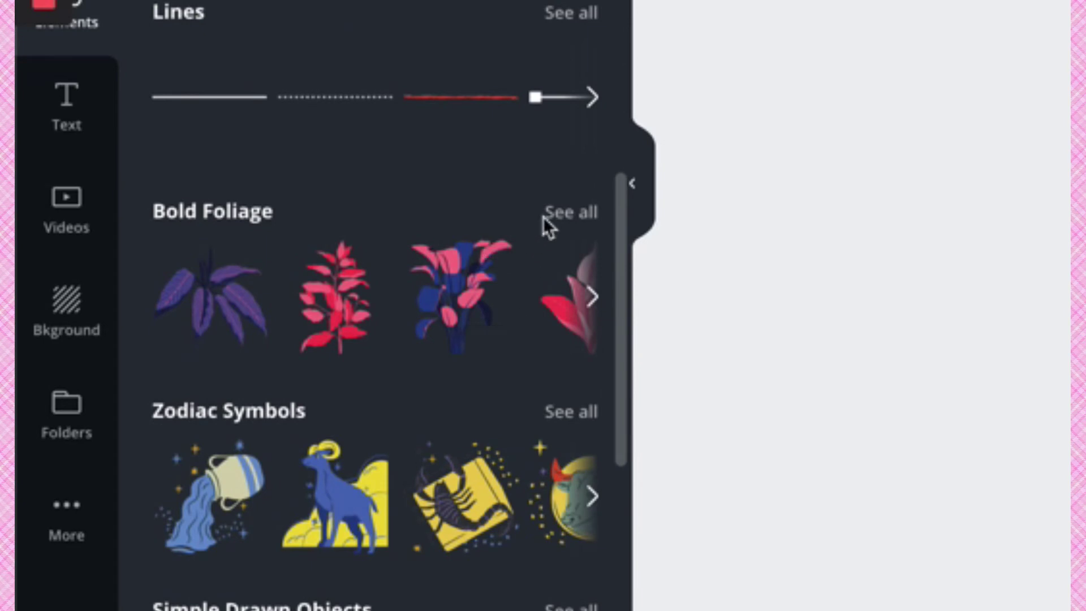
left_click(571, 213)
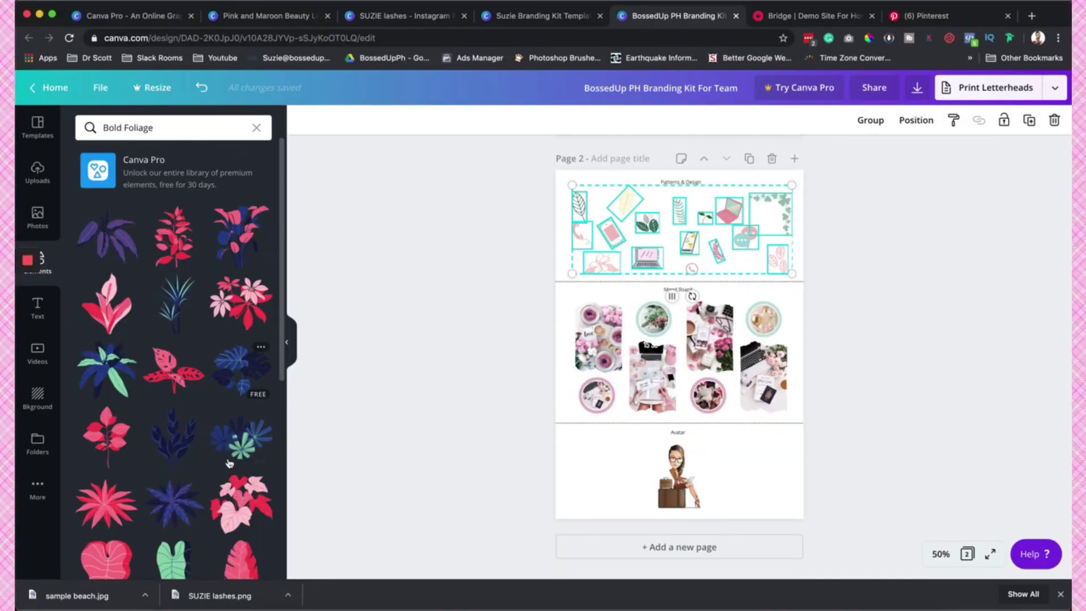
scroll(229, 462, "down", 5)
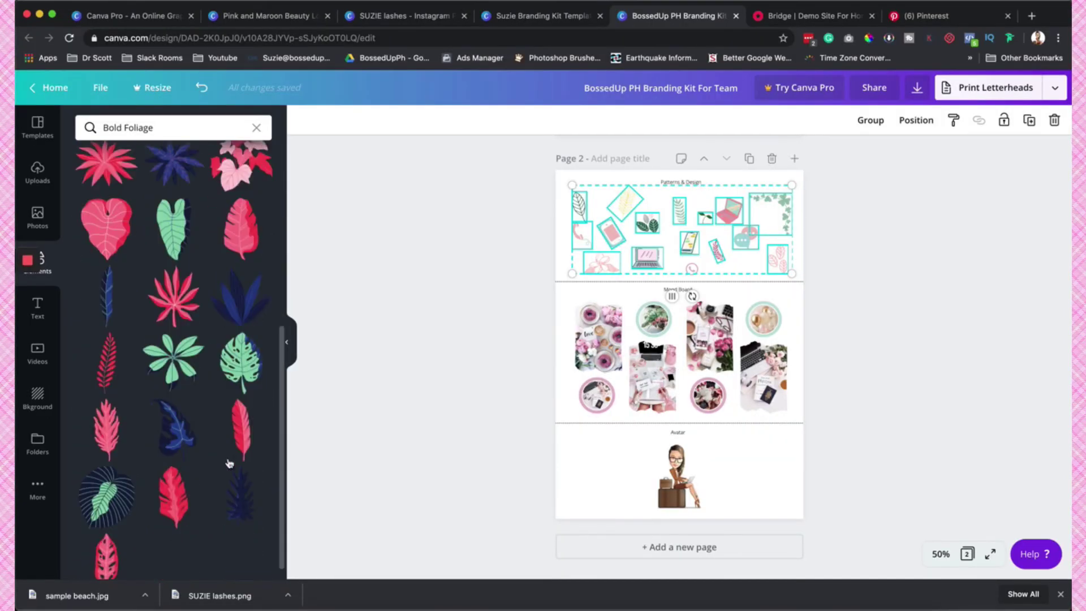
scroll(229, 463, "up", 5)
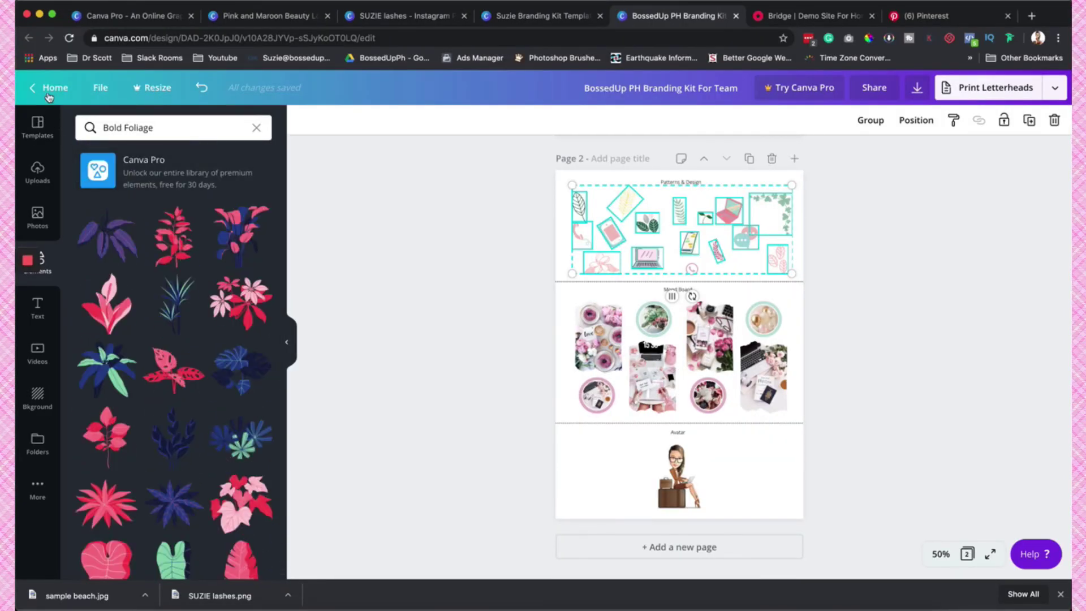
Leave the Bold Foliage collection, look over the other element collections, and search the elements for "tape".
left_click(257, 131)
scroll(253, 310, "down", 5)
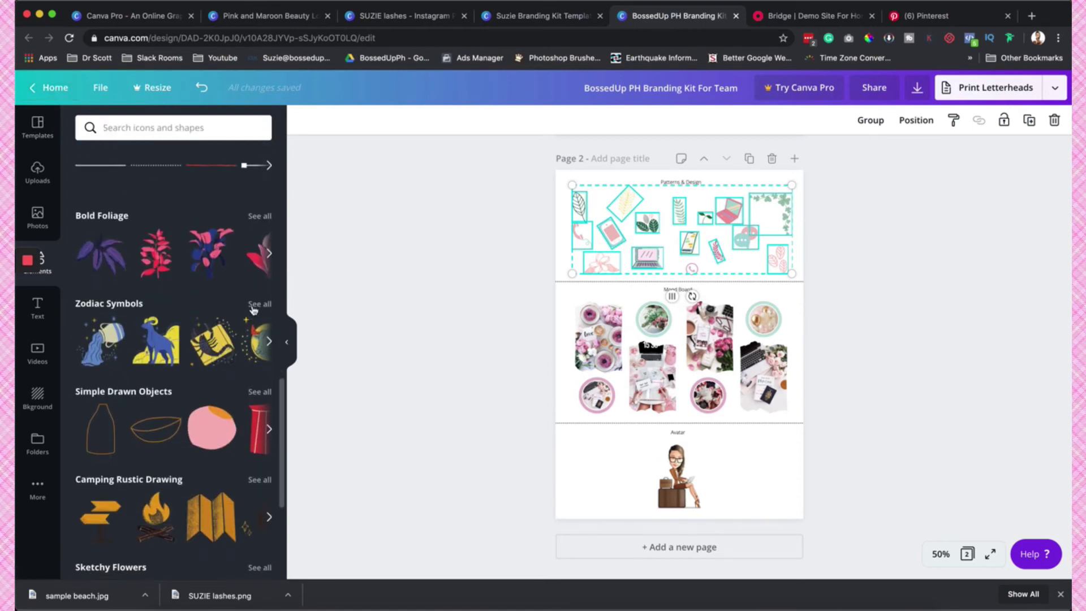
scroll(231, 373, "down", 3)
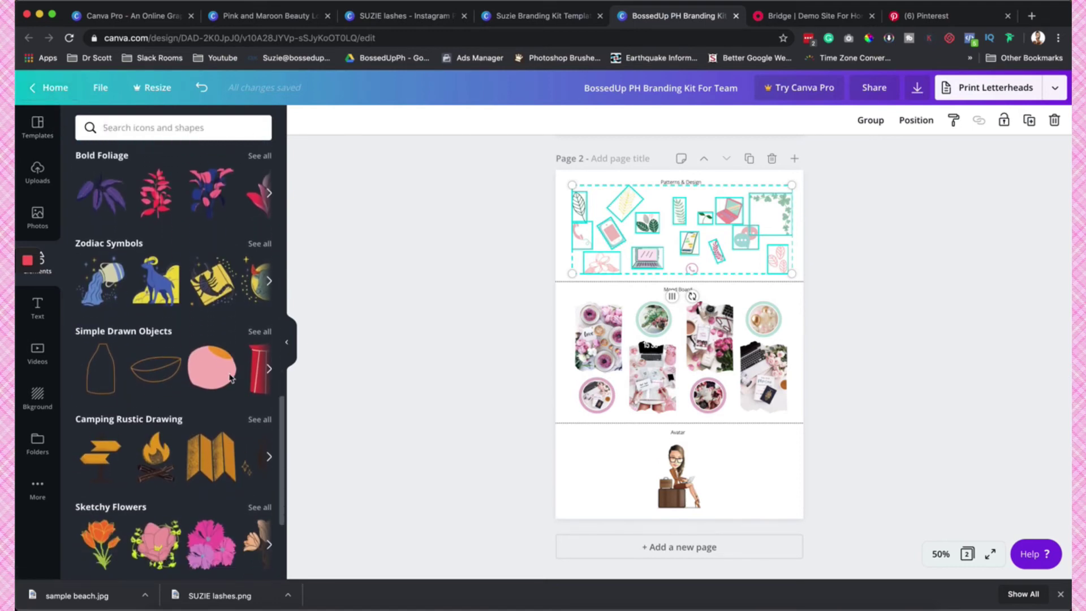
left_click(260, 320)
type("tape")
key("Return")
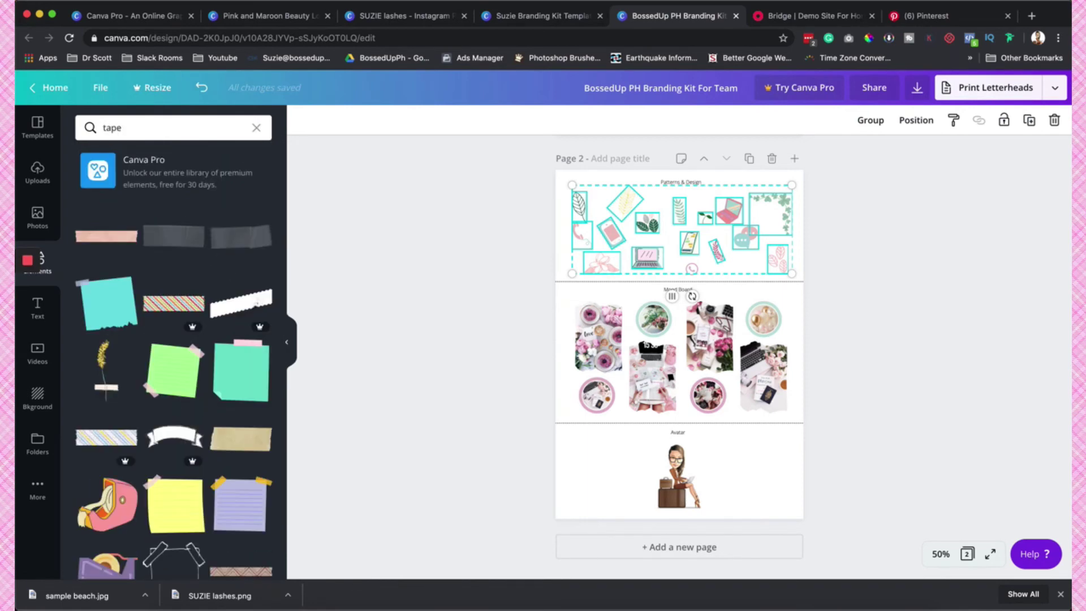
In the Suzie Branding Kit Template, search elements for "tape" and place a small yellow note and two taped flowers under Patterns & Design.
left_click(522, 19)
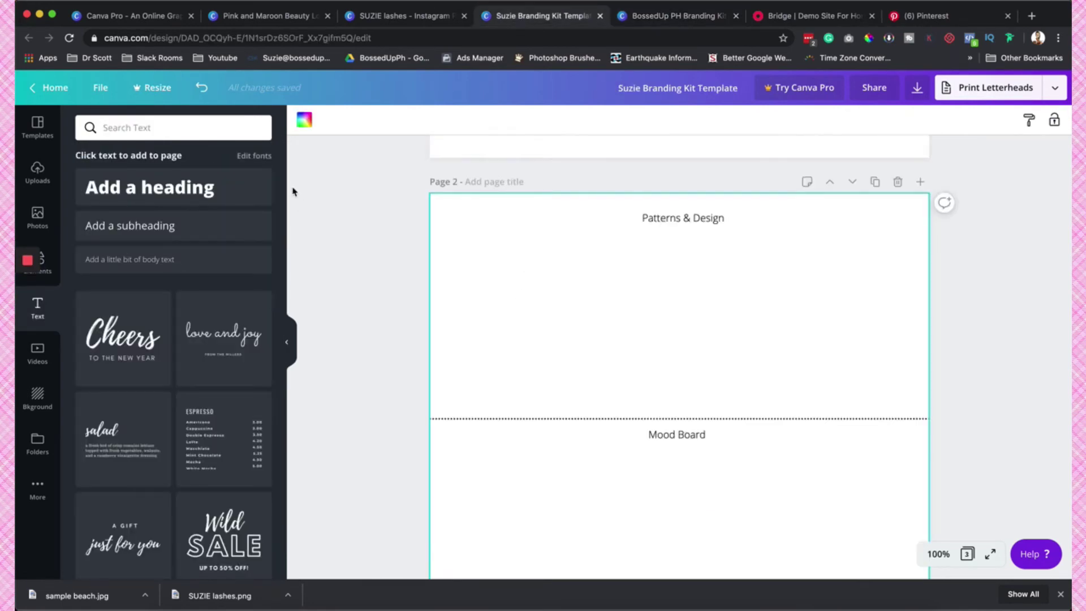
left_click(175, 127)
type("tape")
key("Return")
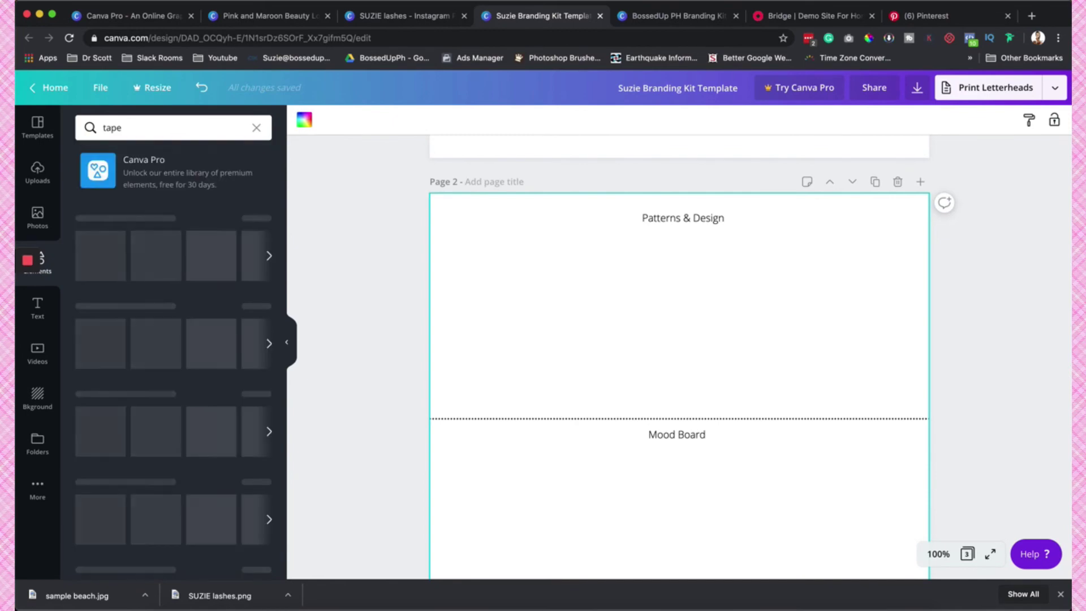
left_click_drag(174, 499, 664, 326)
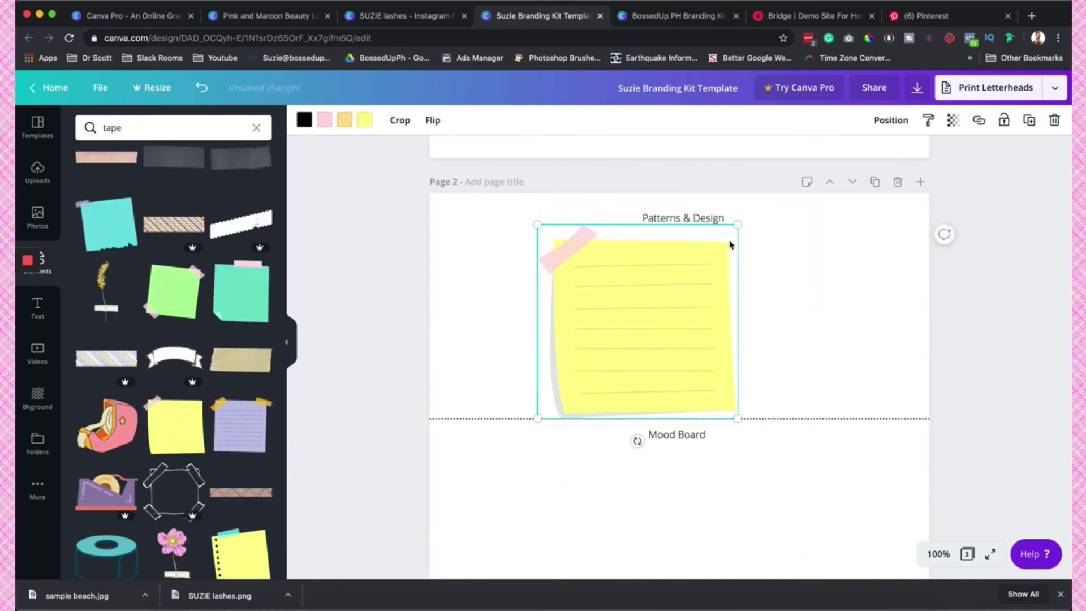
left_click_drag(736, 224, 597, 361)
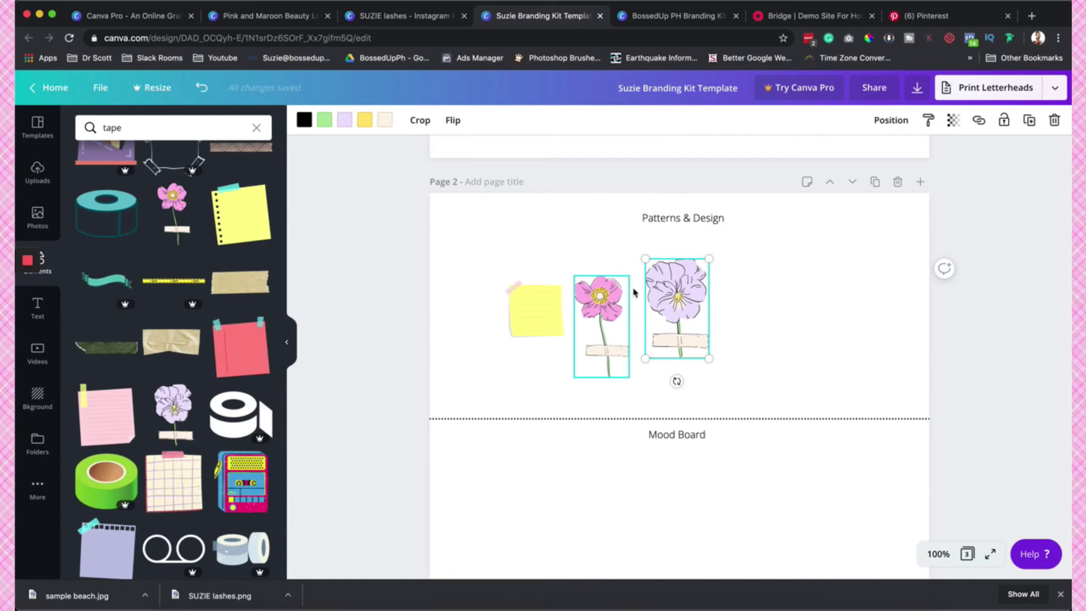
Change the petal color of the lavender taped flower under Patterns & Design to light pink.
left_click(687, 293)
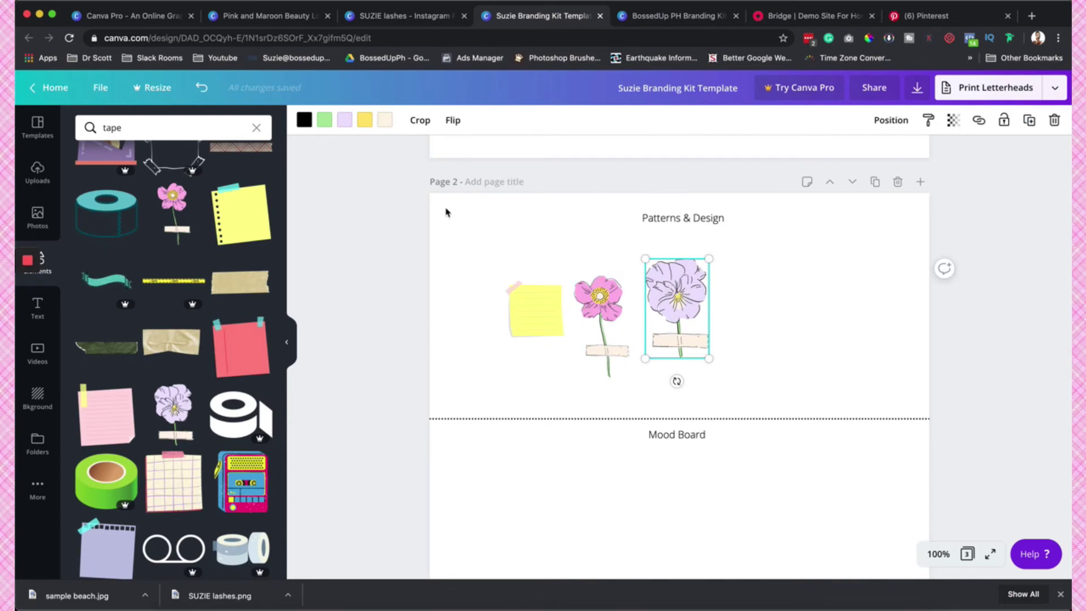
left_click(343, 121)
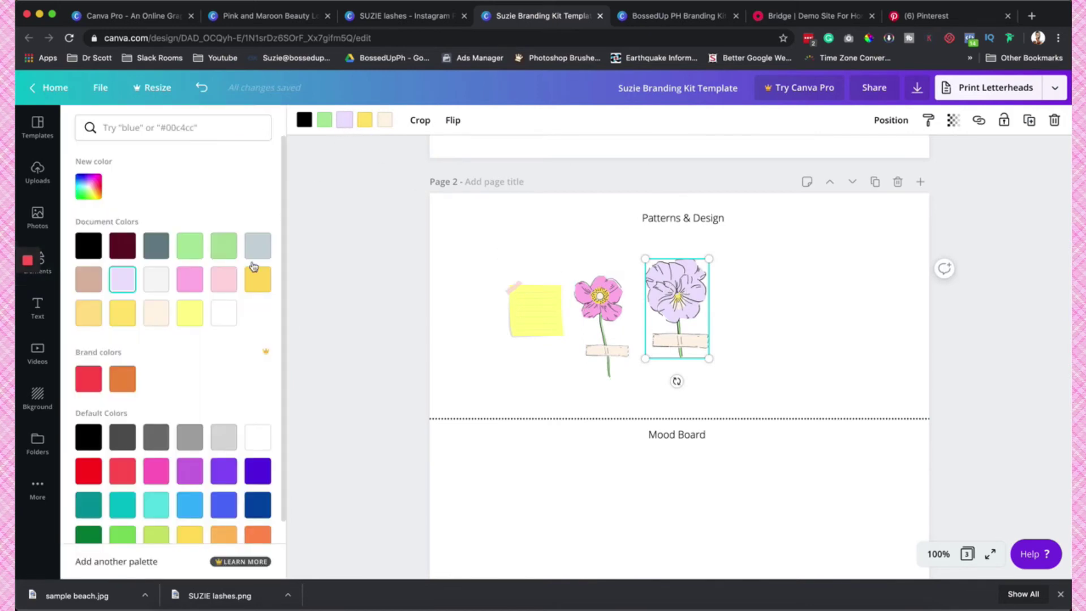
left_click(191, 282)
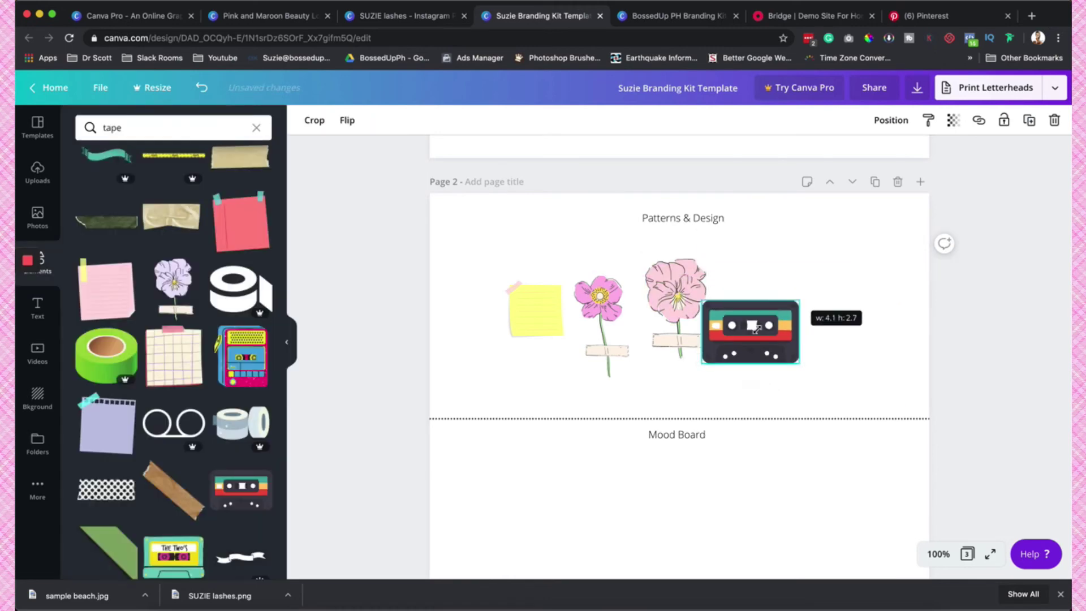
Place a small retro cassette beside the flowers under Patterns & Design and browse further tape elements.
left_click_drag(836, 315, 836, 342)
scroll(176, 492, "down", 3)
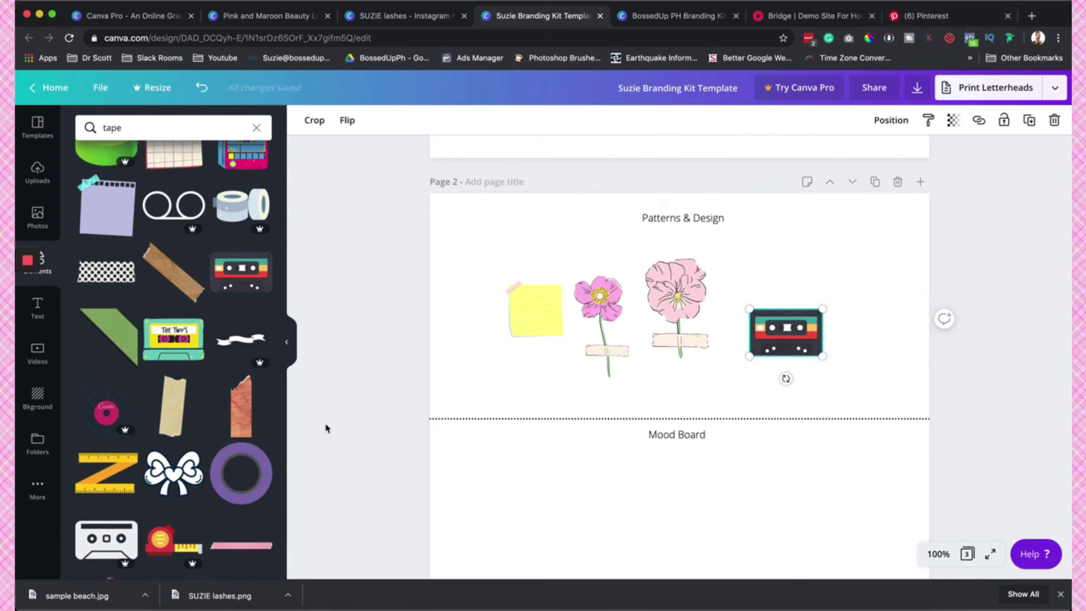
scroll(237, 396, "down", 2)
scroll(507, 368, "down", 2)
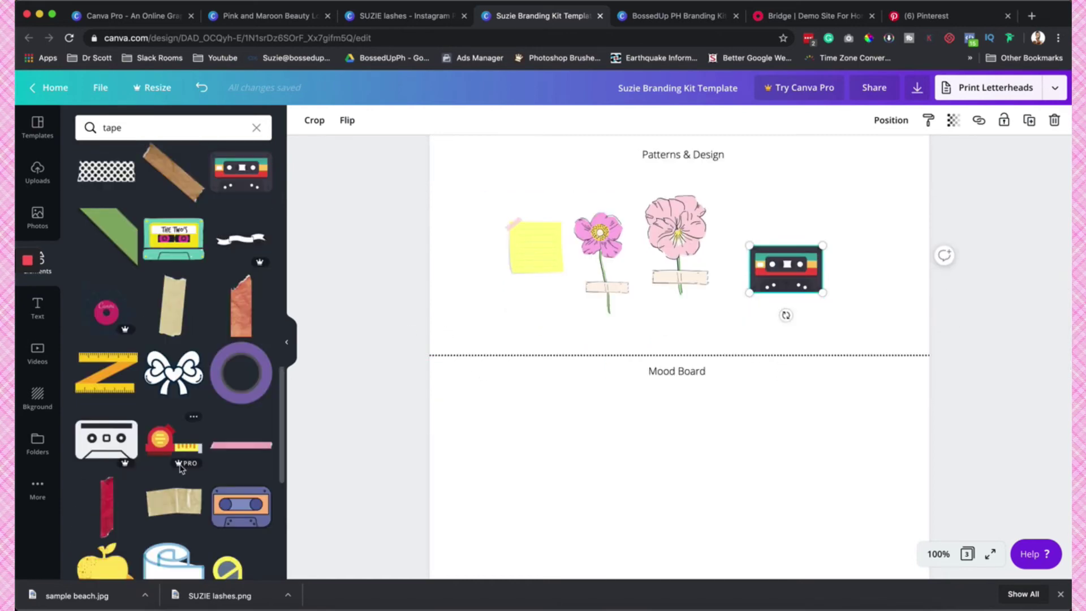
scroll(527, 502, "down", 4)
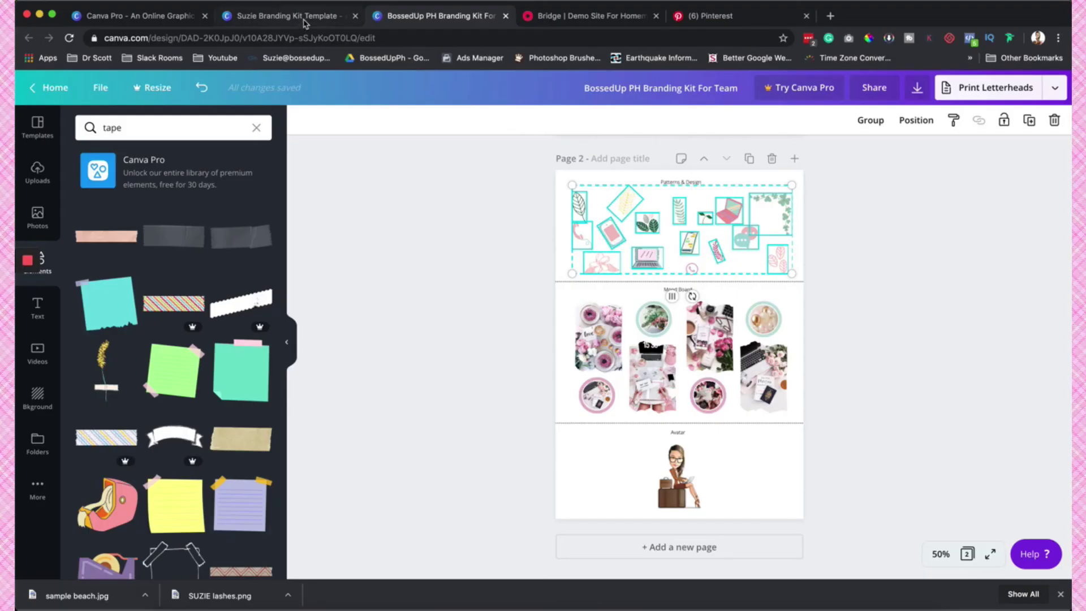
Copy the torn-paper and circle photo frames from the Branding Kit Template's Mood Board into the Mood Board of the Suzie Branding Kit Template.
left_click(164, 16)
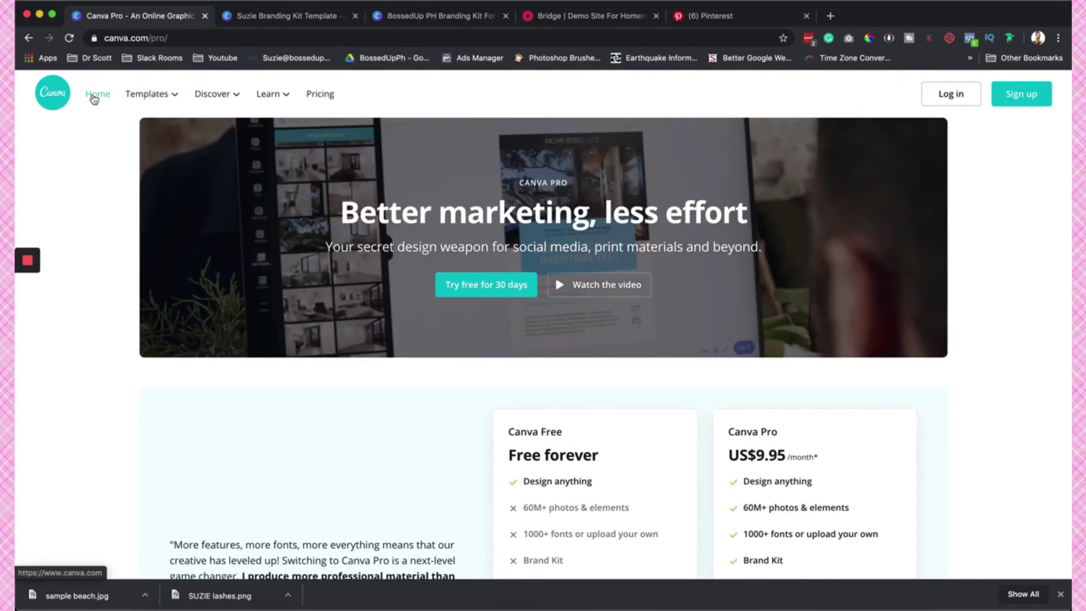
left_click(61, 101)
mouse_move(139, 98)
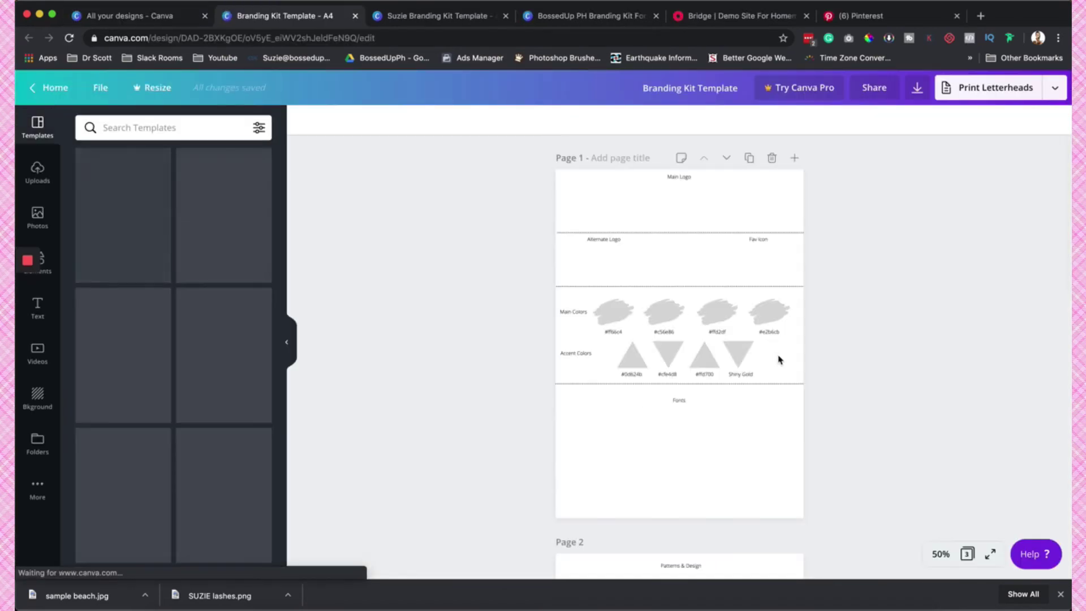
left_click(615, 313)
scroll(650, 424, "down", 5)
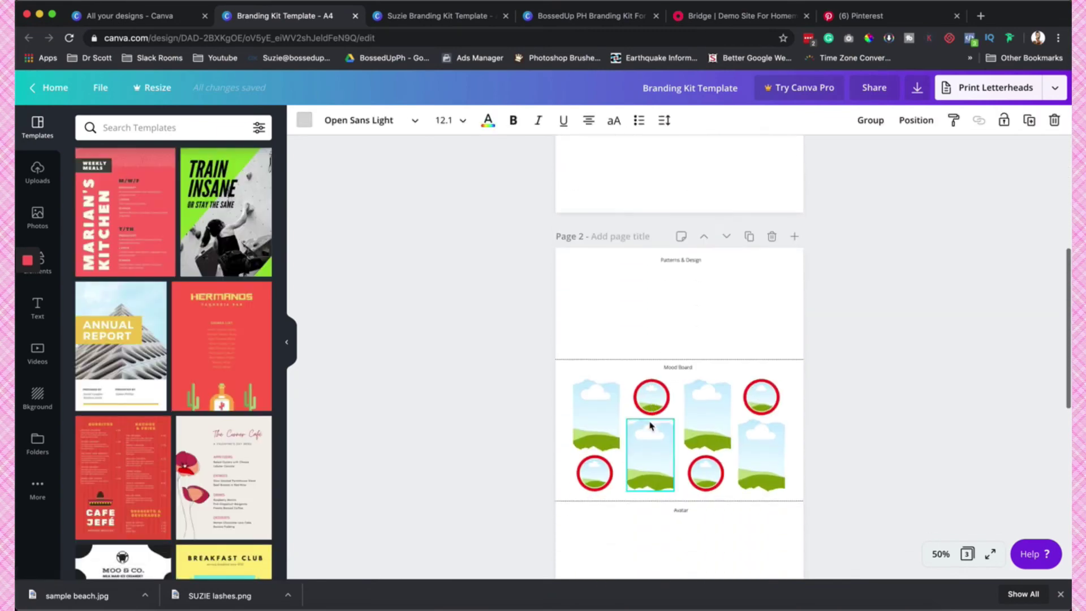
left_click_drag(796, 481, 584, 403)
left_click(582, 12)
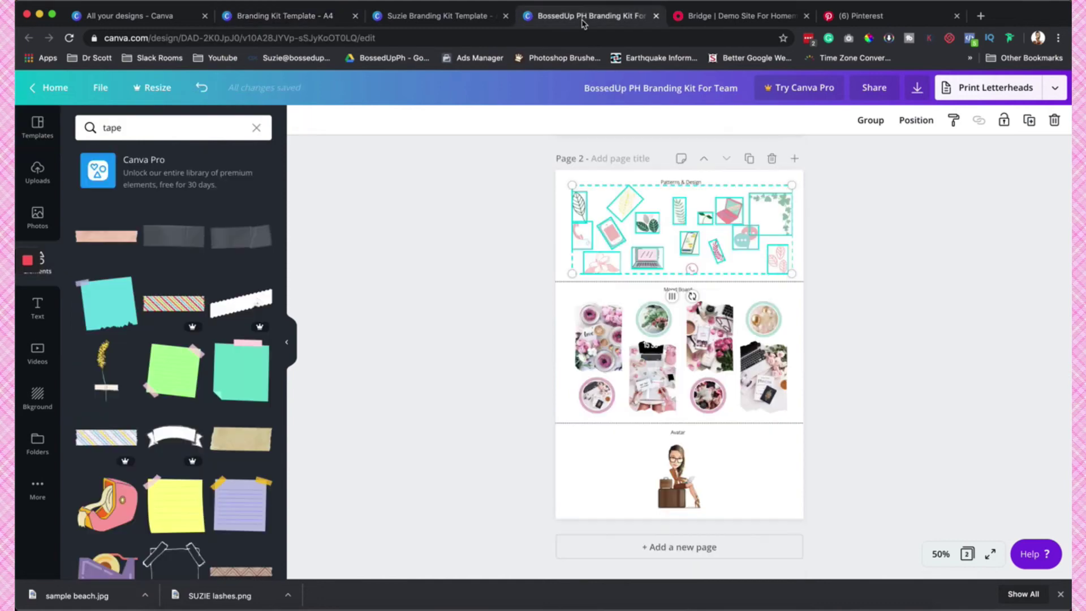
left_click(484, 20)
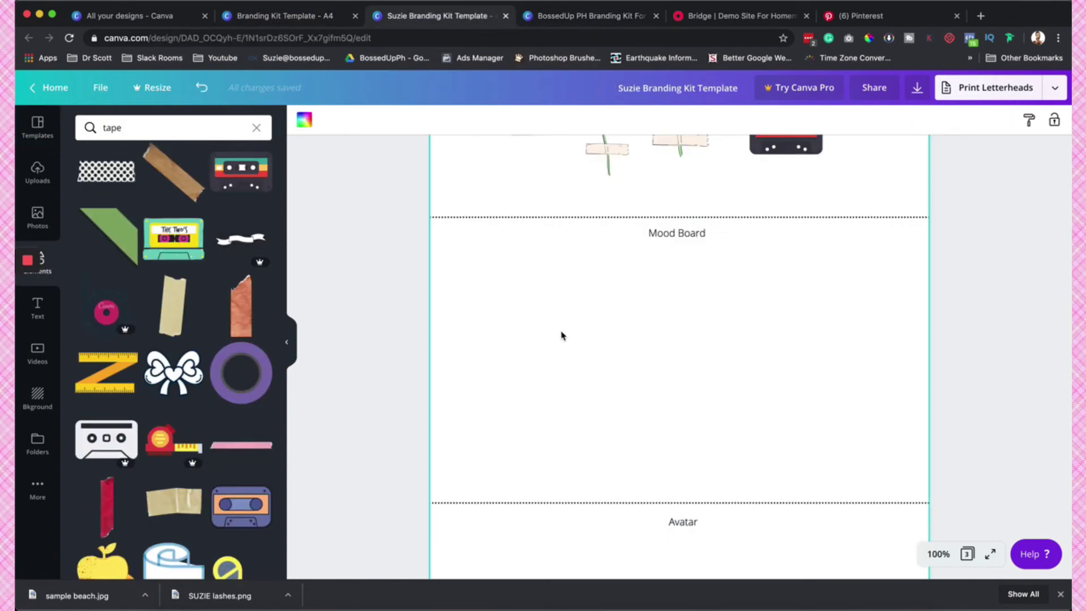
key("super+v")
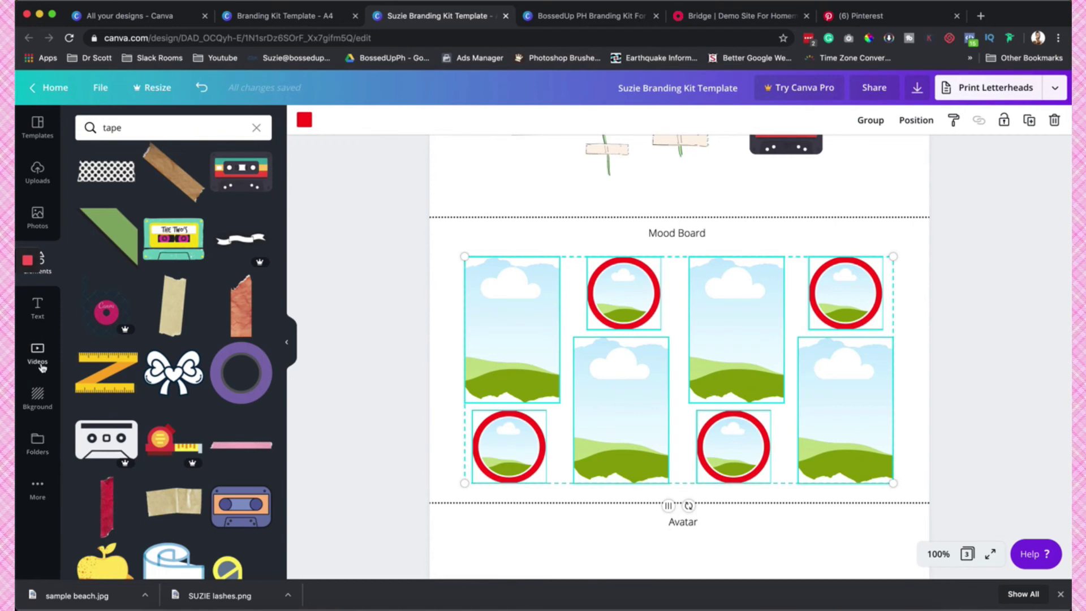
Fill the Mood Board's first two torn-paper frames and first two circle frames with uploaded pink floral flat-lay photos.
left_click(37, 396)
left_click(38, 444)
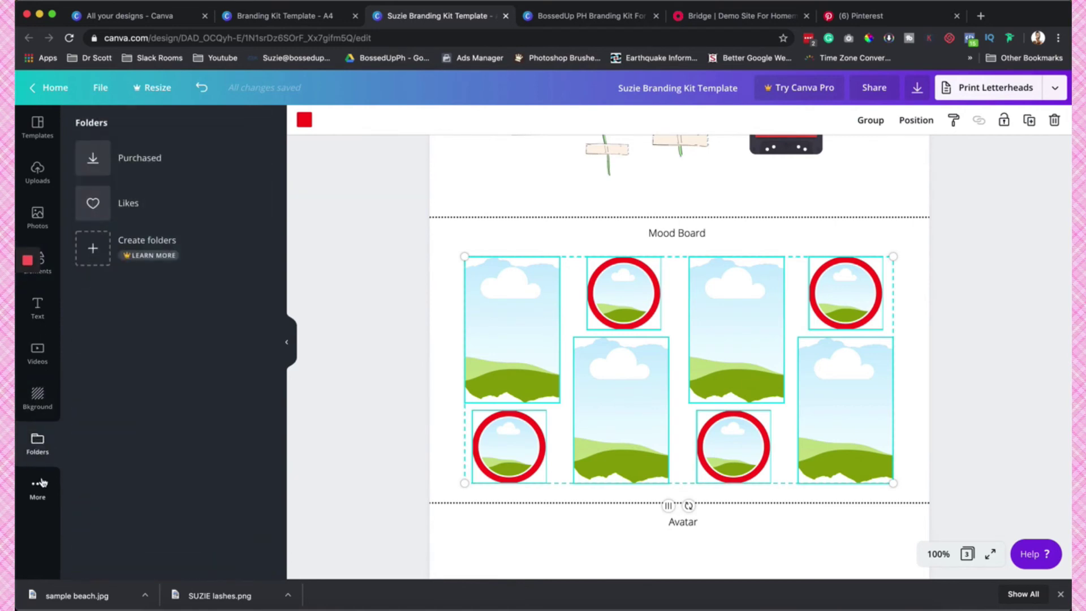
left_click(37, 487)
left_click(39, 180)
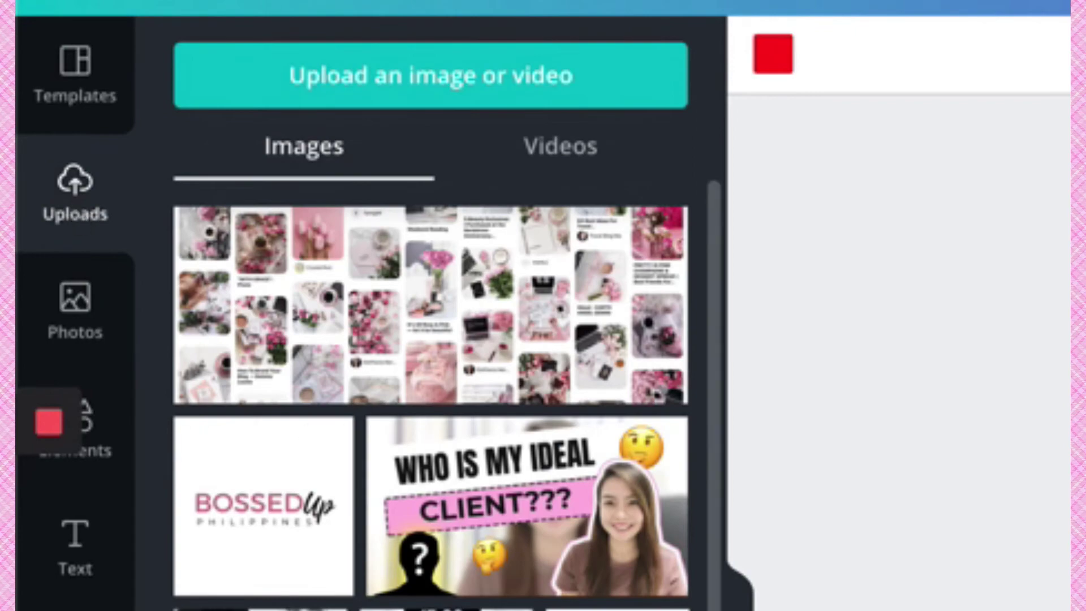
scroll(433, 453, "down", 3)
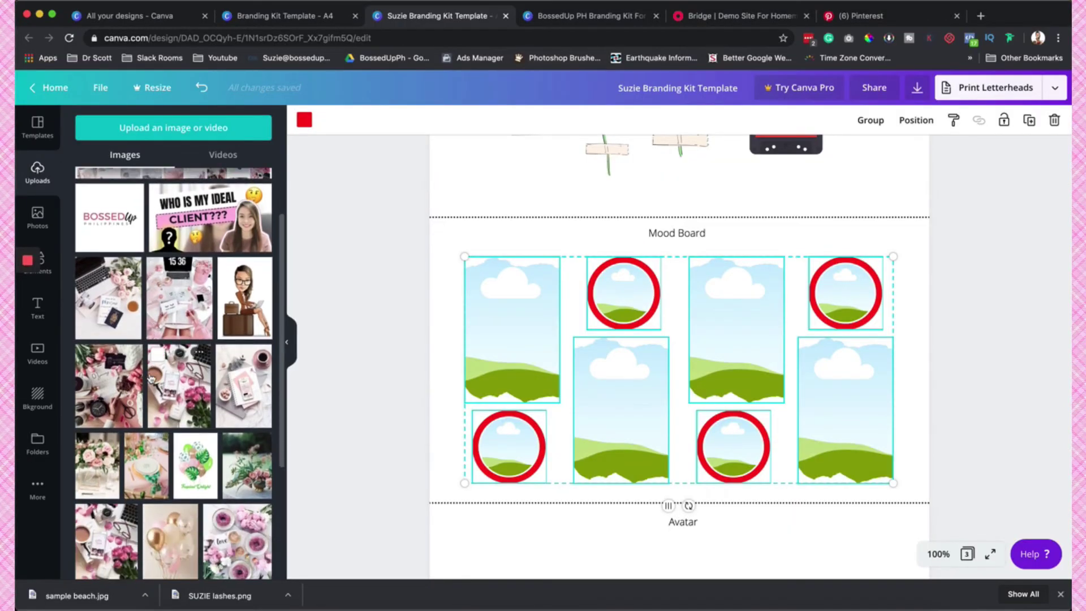
left_click_drag(152, 378, 509, 334)
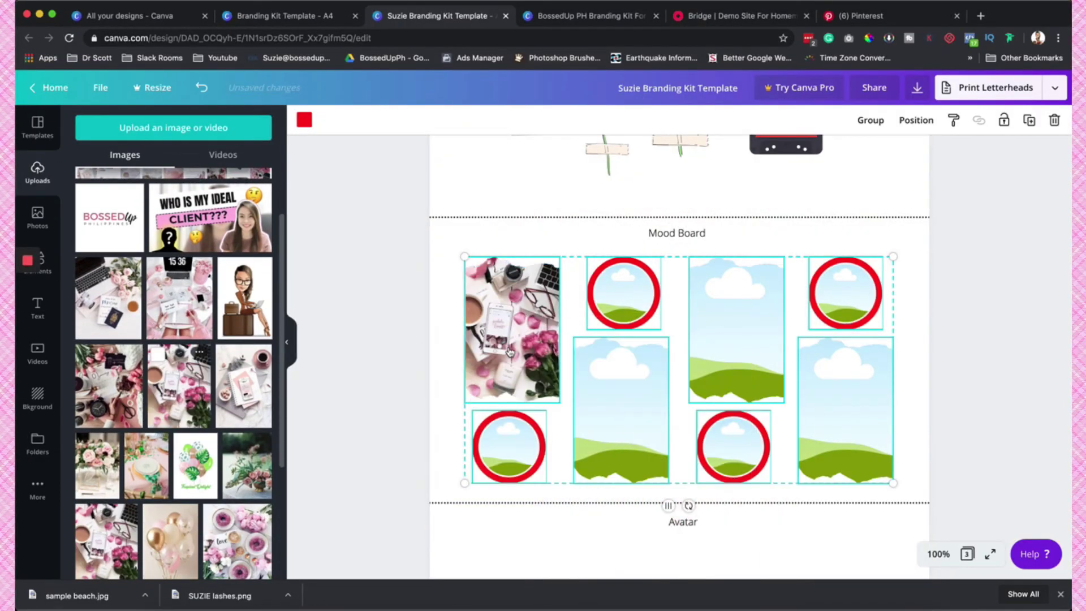
left_click_drag(253, 401, 500, 443)
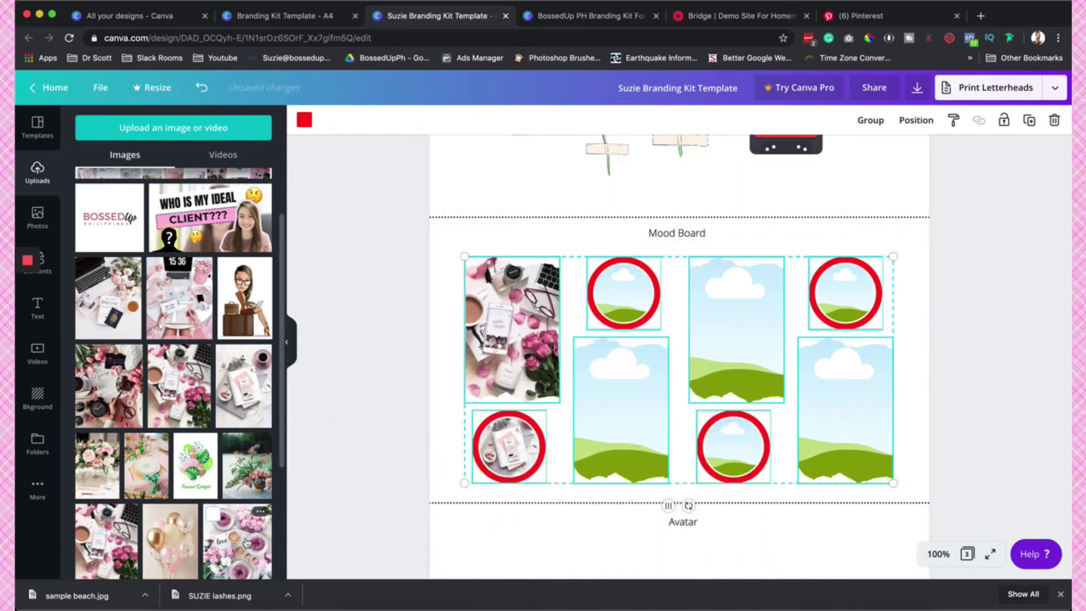
left_click_drag(270, 531, 619, 413)
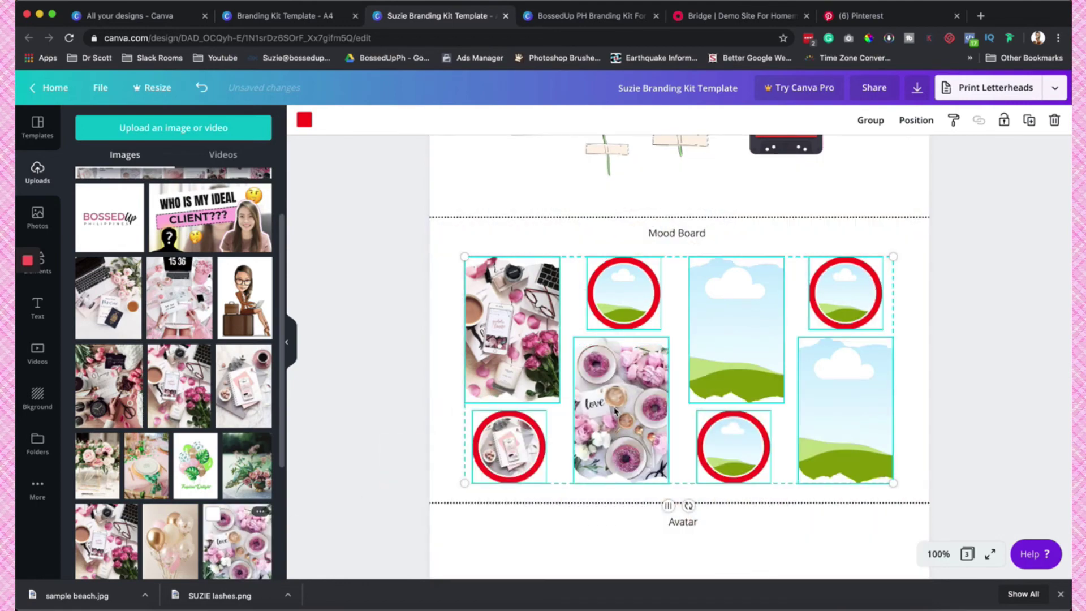
left_click_drag(192, 303, 628, 314)
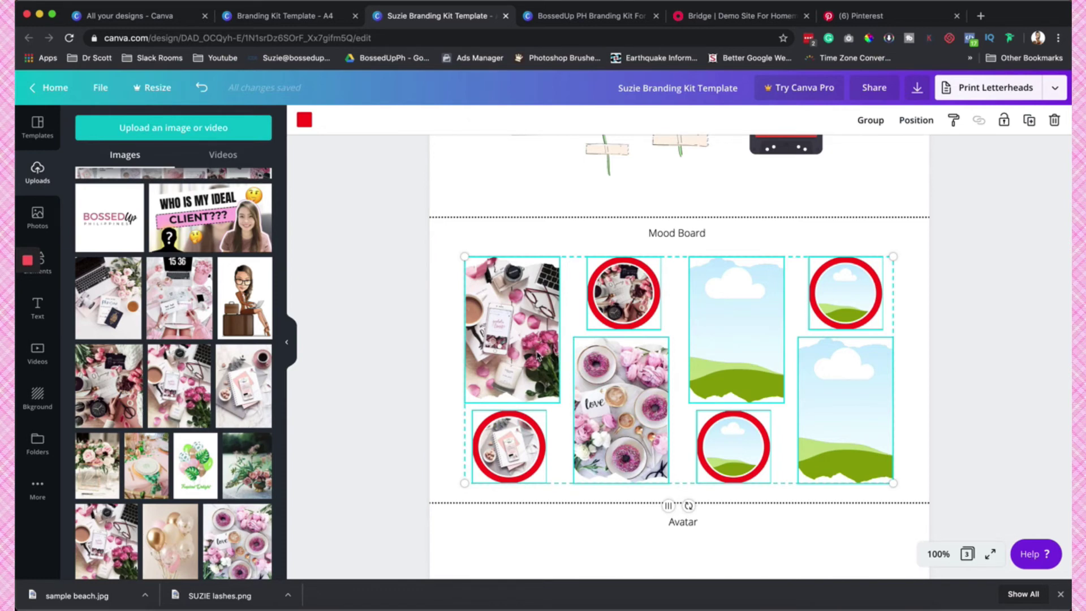
Switch to the Pinterest mood board and try to capture its grid of pins with Lightshot Screenshot.
left_click(878, 20)
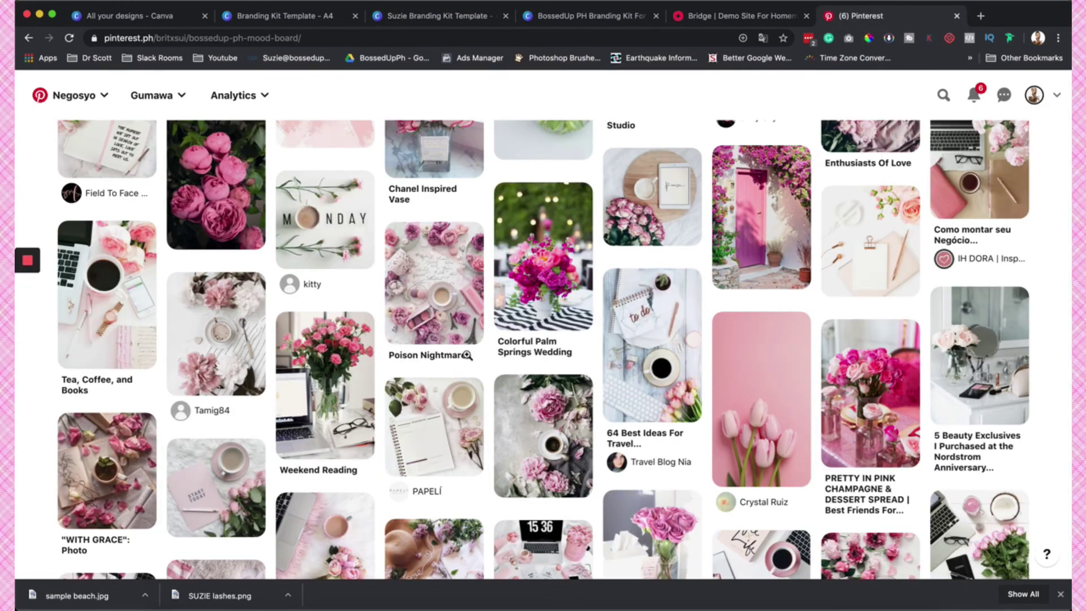
mouse_move(201, 608)
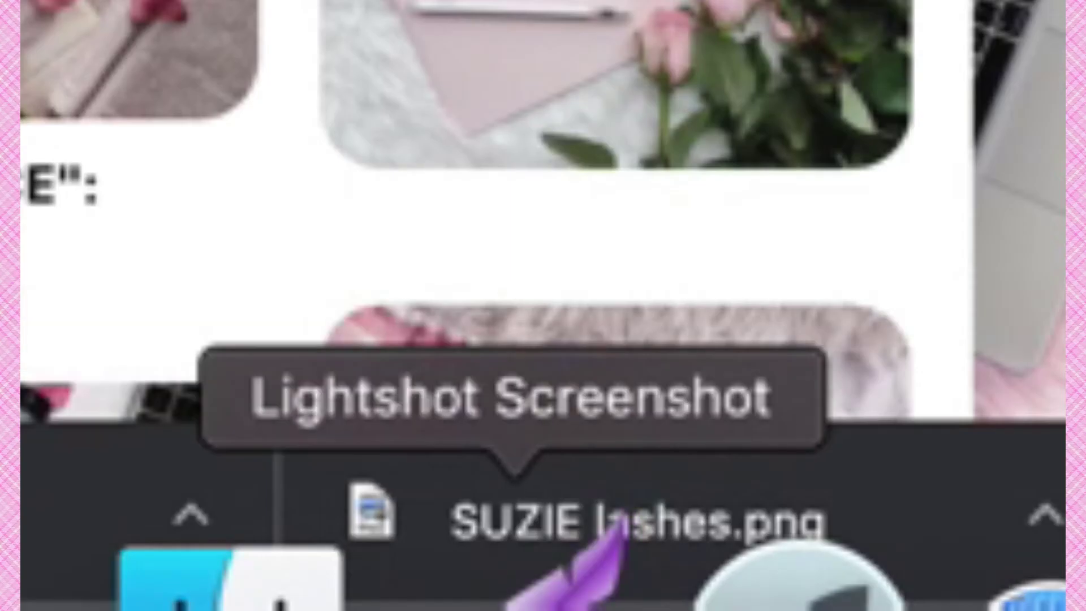
left_click(566, 594)
mouse_move(43, 125)
left_mouse_down()
mouse_move(758, 291)
mouse_move(747, 306)
mouse_move(921, 444)
mouse_move(977, 538)
left_mouse_up()
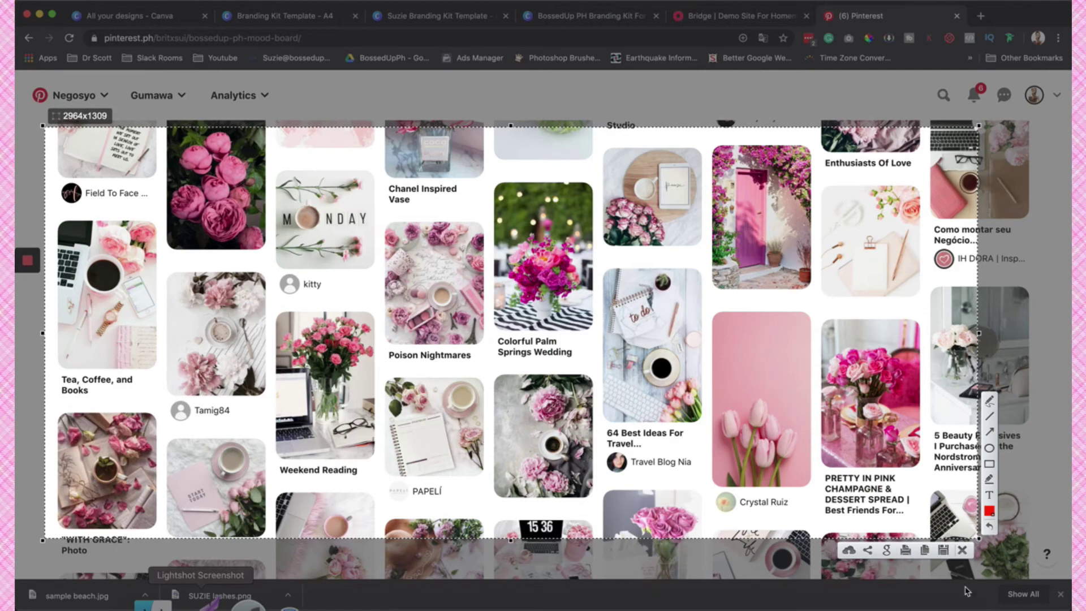
left_click(962, 551)
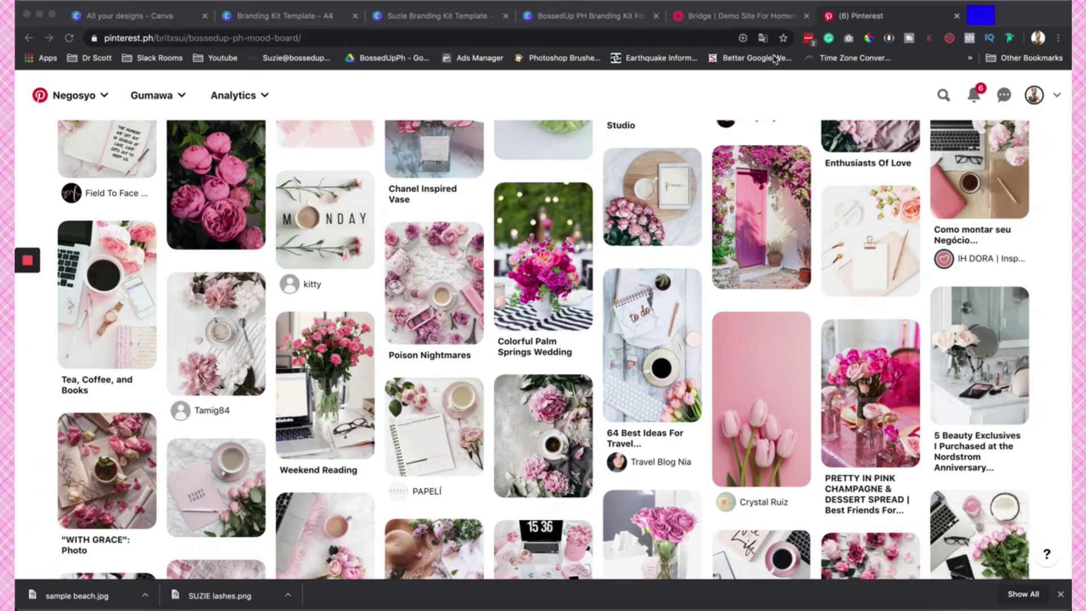
Return to the Suzie Branding Kit Template and delete all photo frames under Mood Board.
left_click(570, 18)
left_click(108, 264)
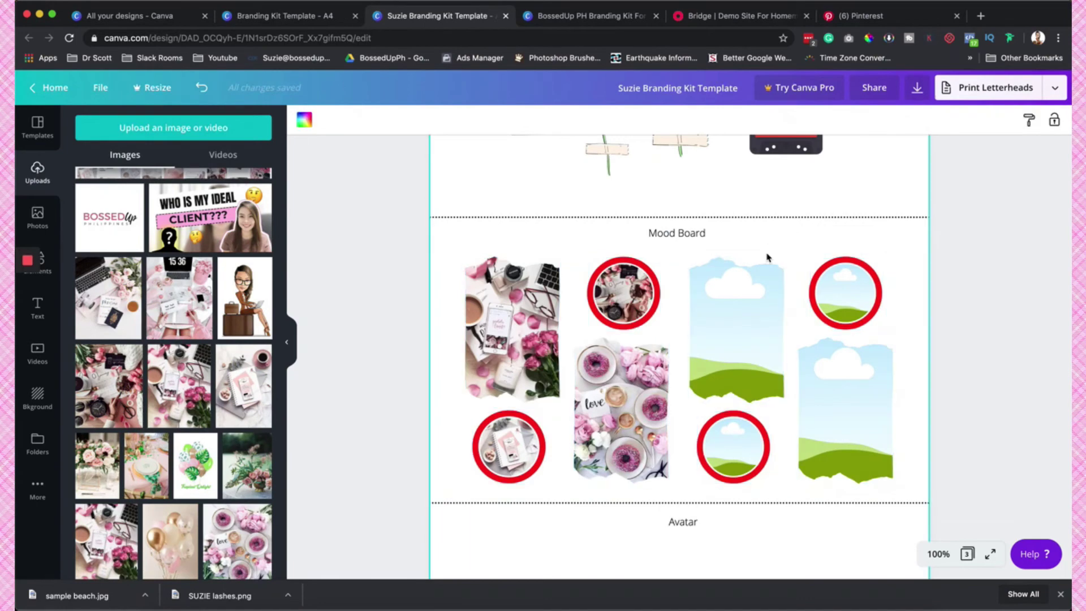
left_click(754, 300)
left_click_drag(908, 471, 506, 262)
key("Delete")
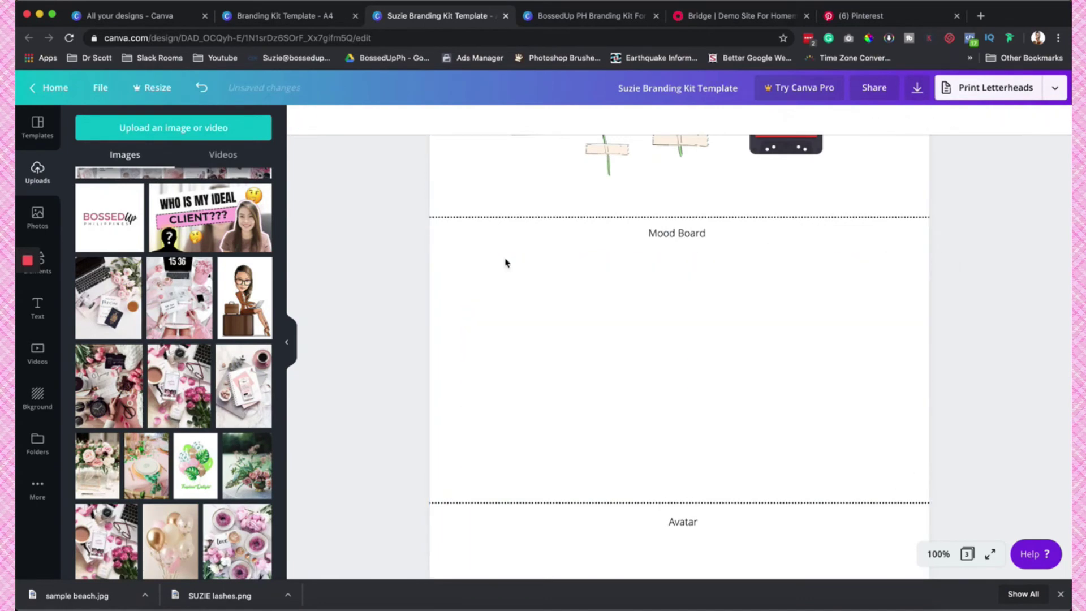
Place the uploaded Pinterest board screenshot under Mood Board, enlarge it to almost the page width and center it.
scroll(187, 283, "up", 2)
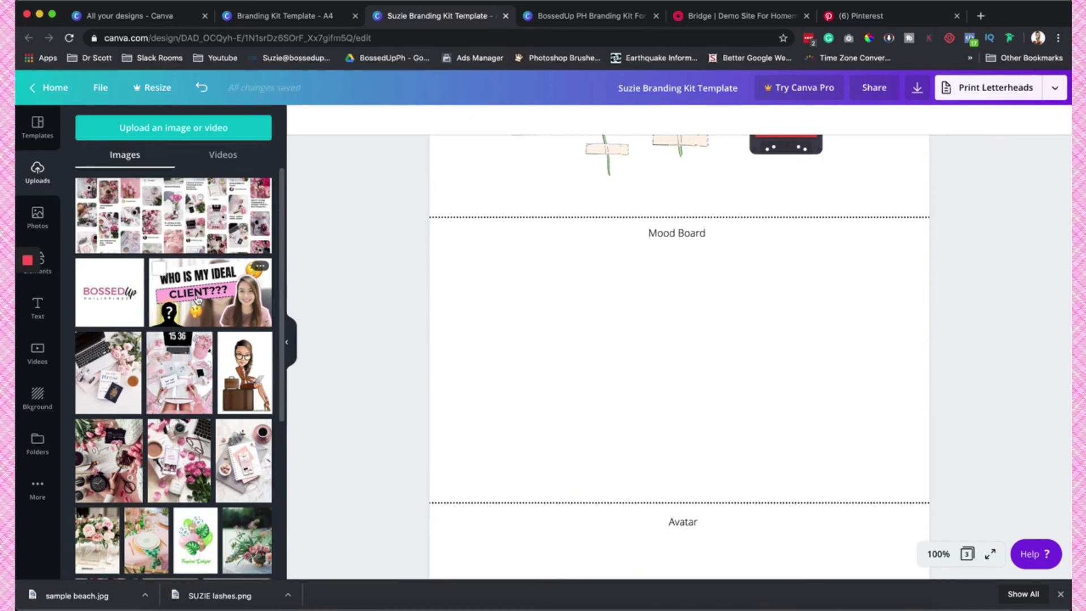
left_click(169, 218)
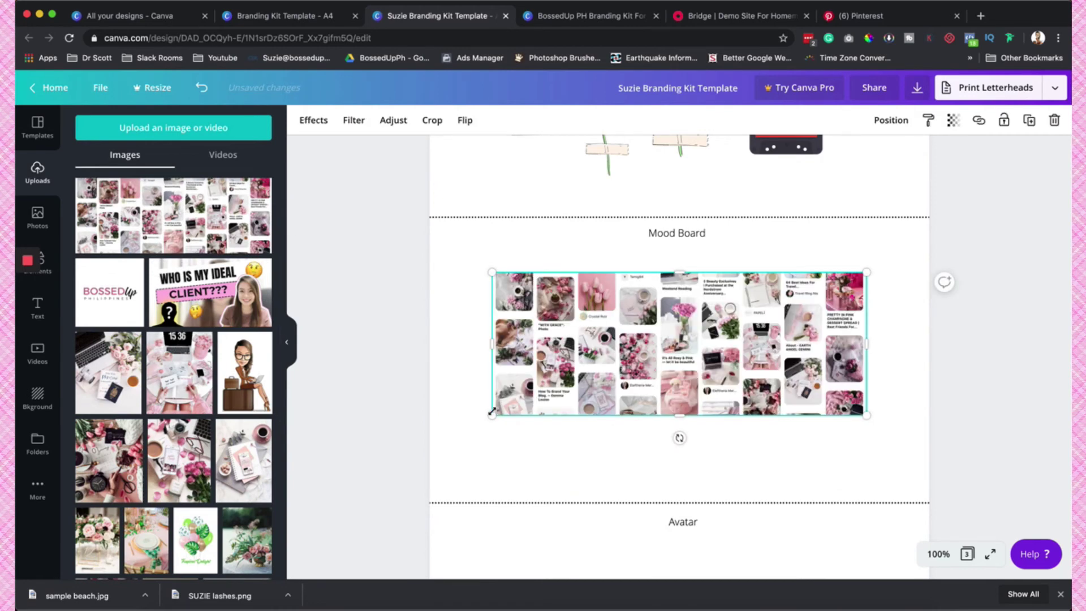
left_click_drag(492, 411, 455, 446)
left_click(984, 390)
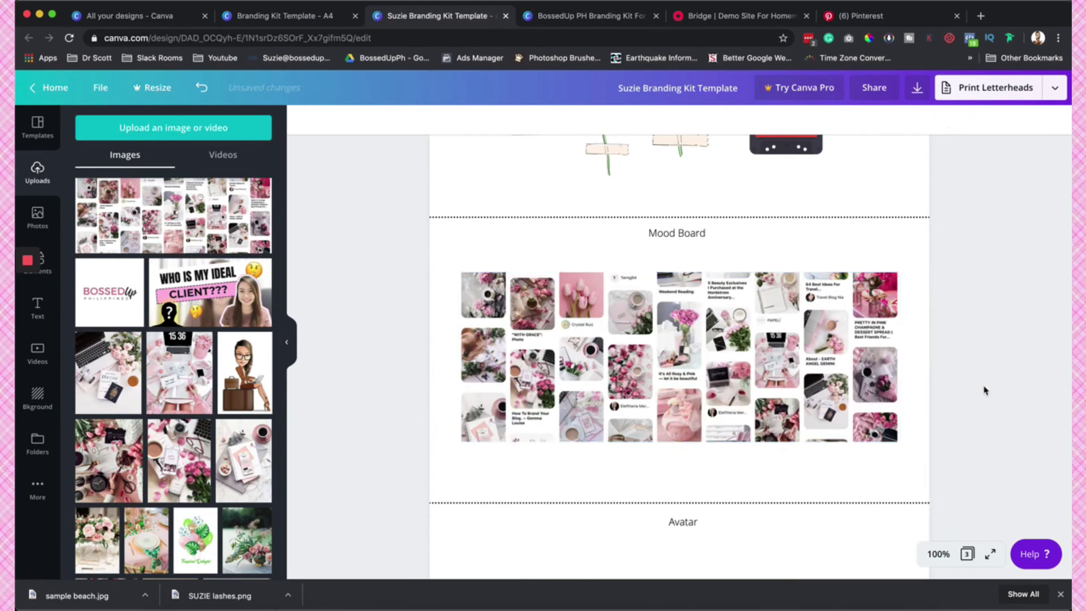
left_click_drag(871, 346, 873, 344)
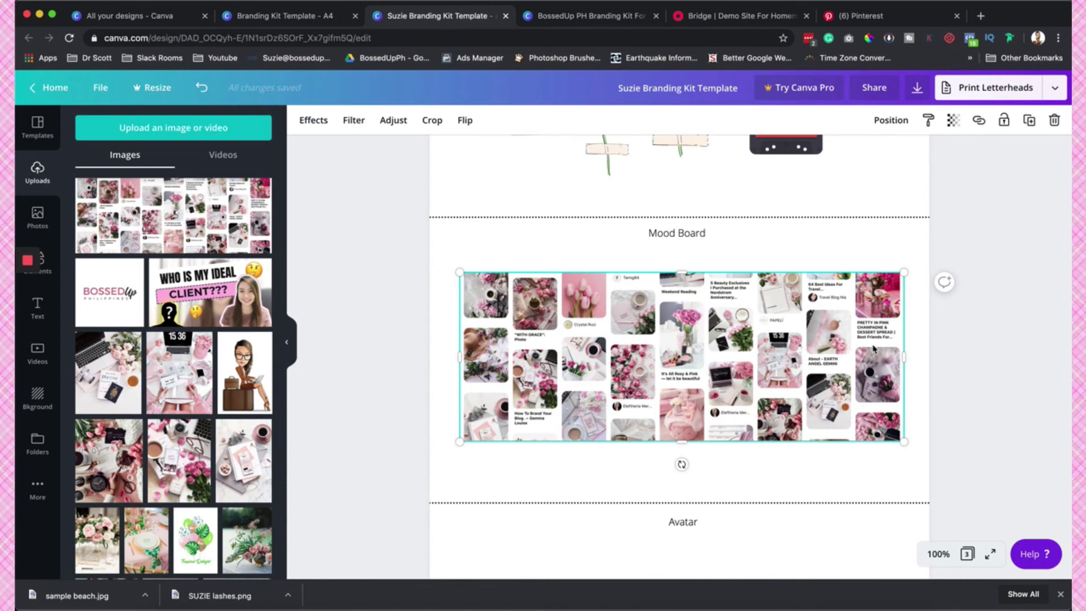
Examine the framed photo layout of the Mood Board in the BossedUp PH Branding Kit For Team and return to the Suzie template.
left_click(584, 17)
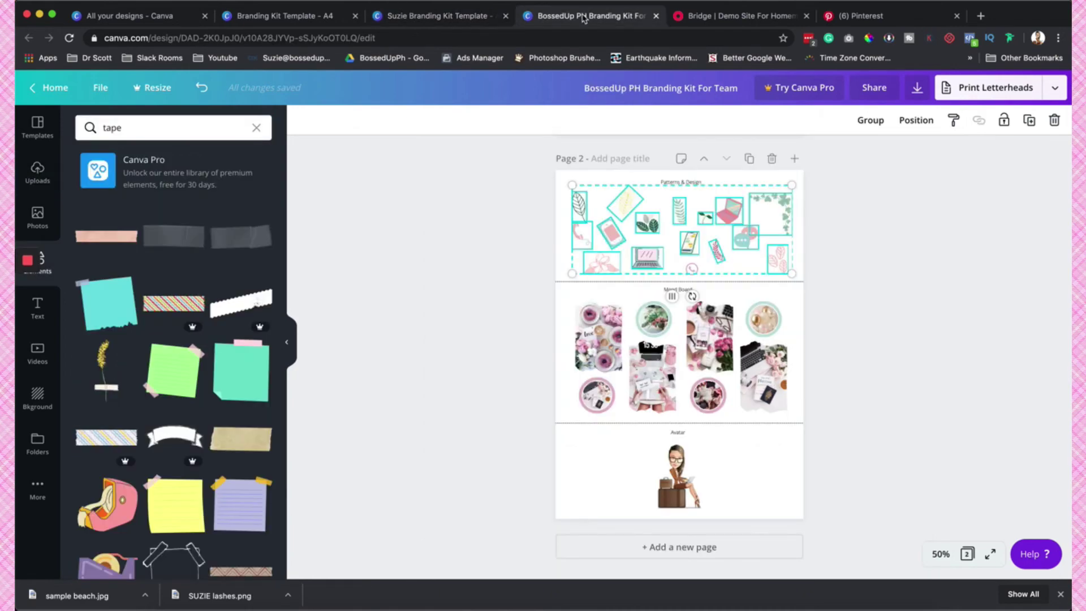
left_click(570, 329)
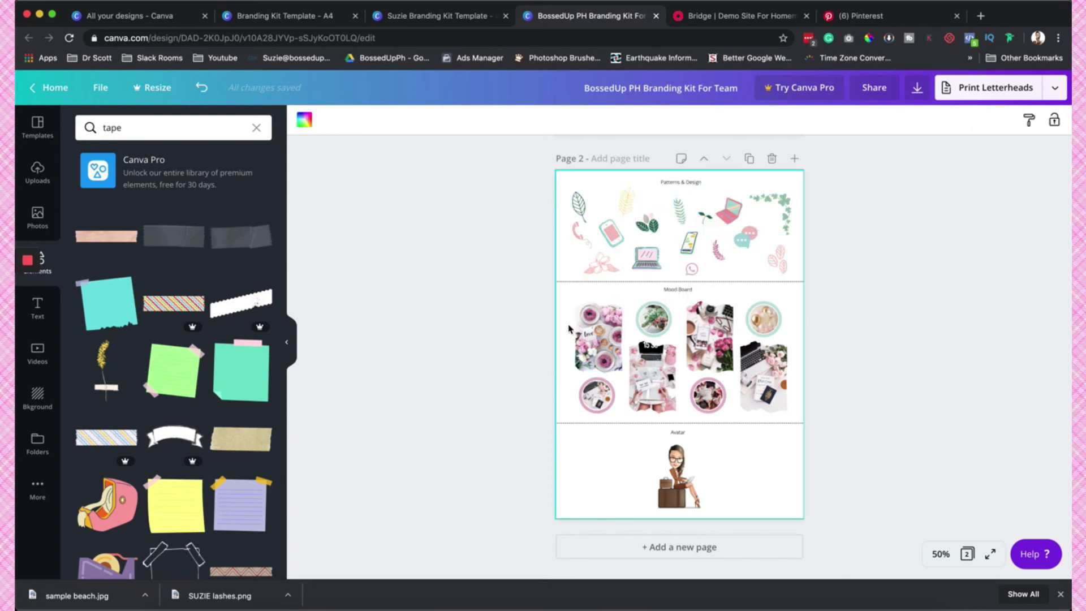
left_click_drag(567, 308, 764, 399)
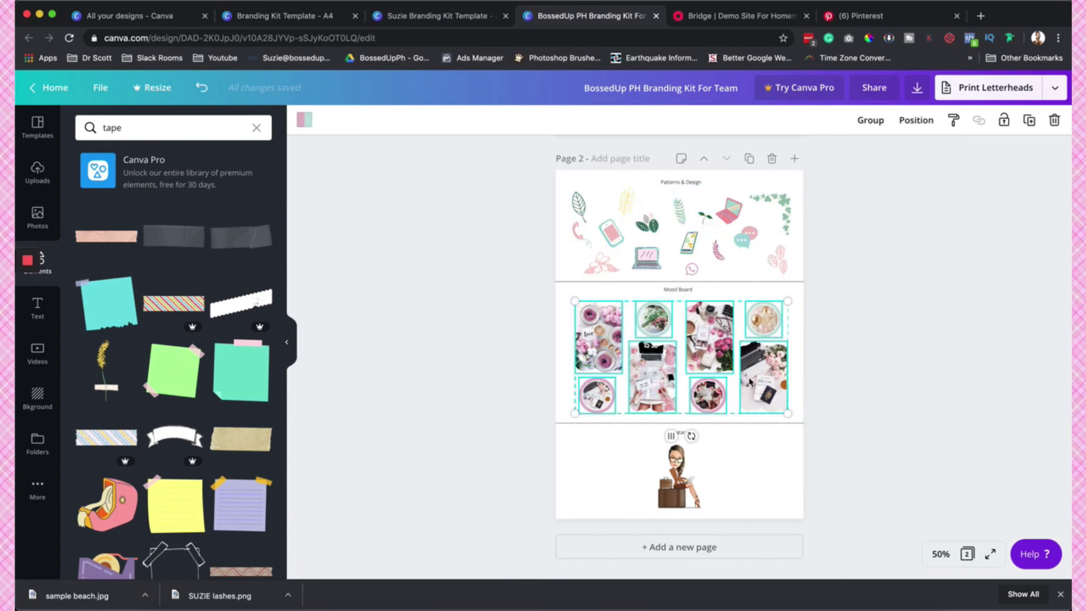
left_click(796, 335)
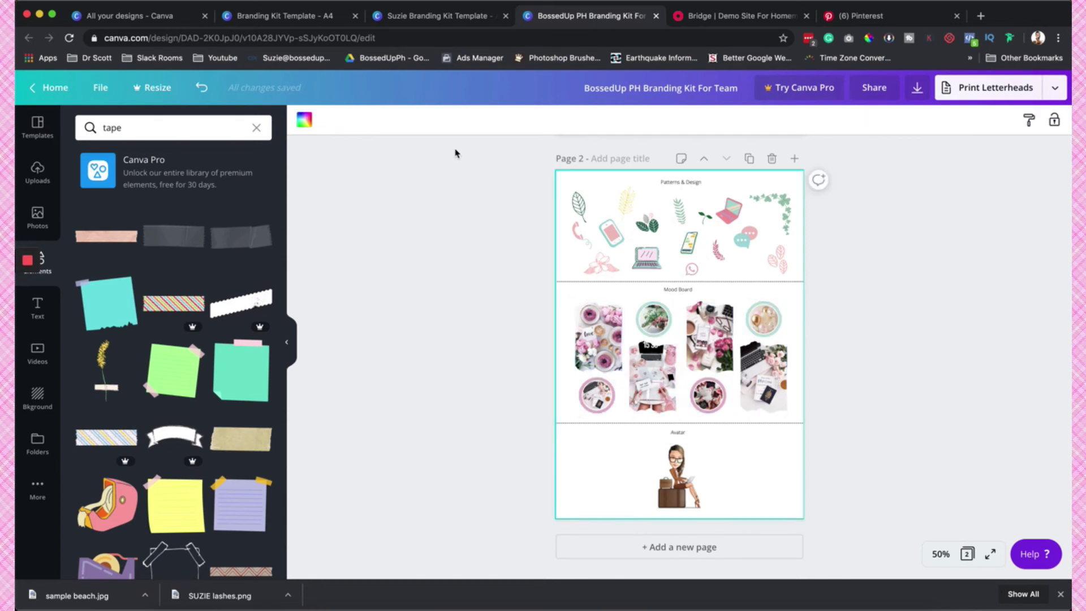
left_click(427, 18)
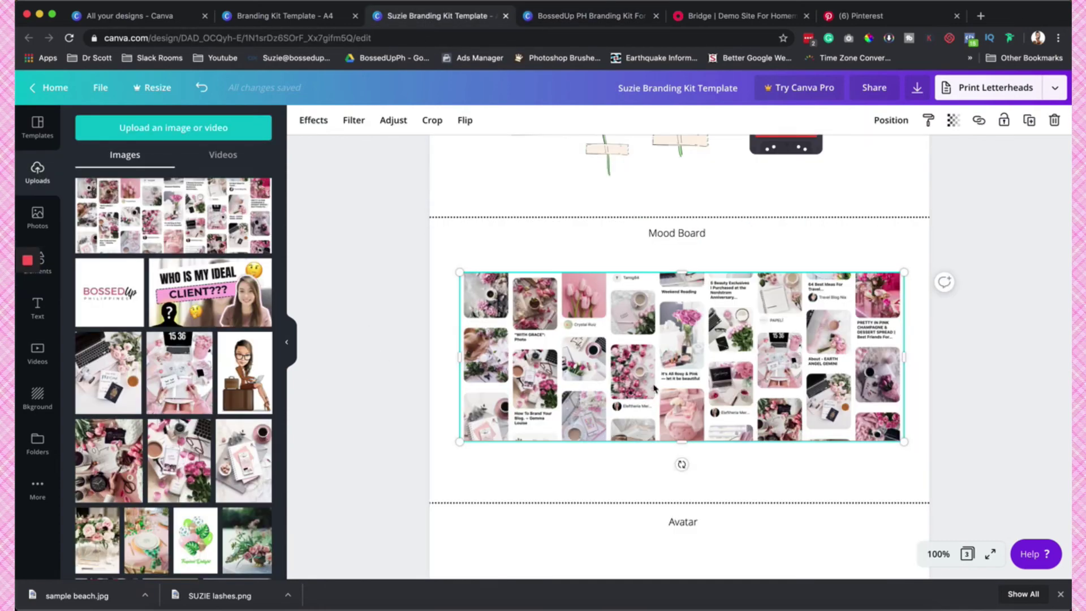
Check the Avatar section of the Suzie template and examine the avatar illustration in the BossedUp PH Branding Kit For Team.
scroll(650, 401, "down", 1)
scroll(650, 402, "down", 5)
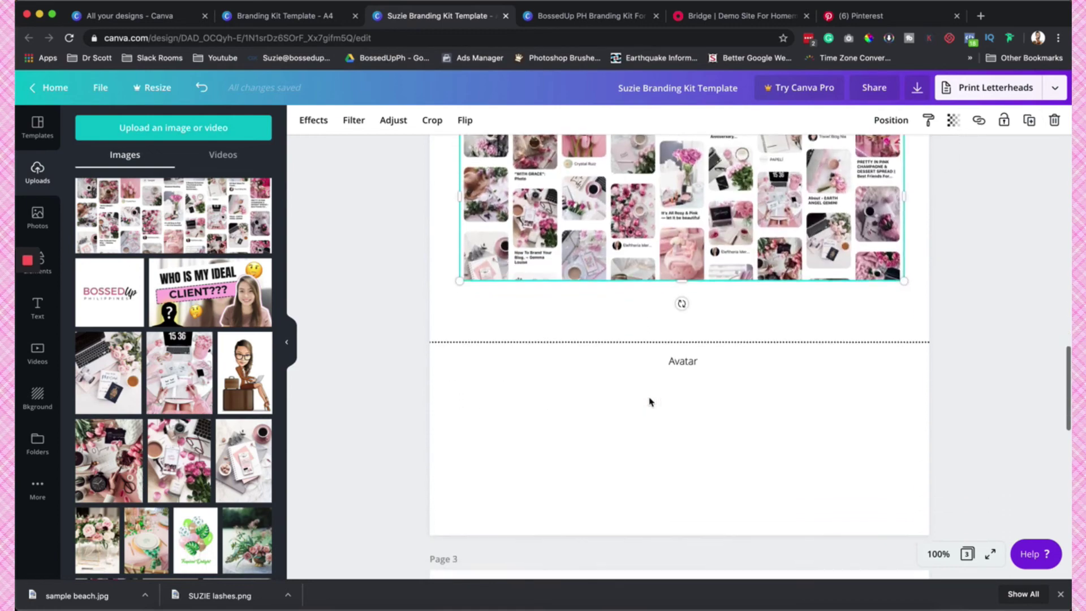
left_click(637, 371)
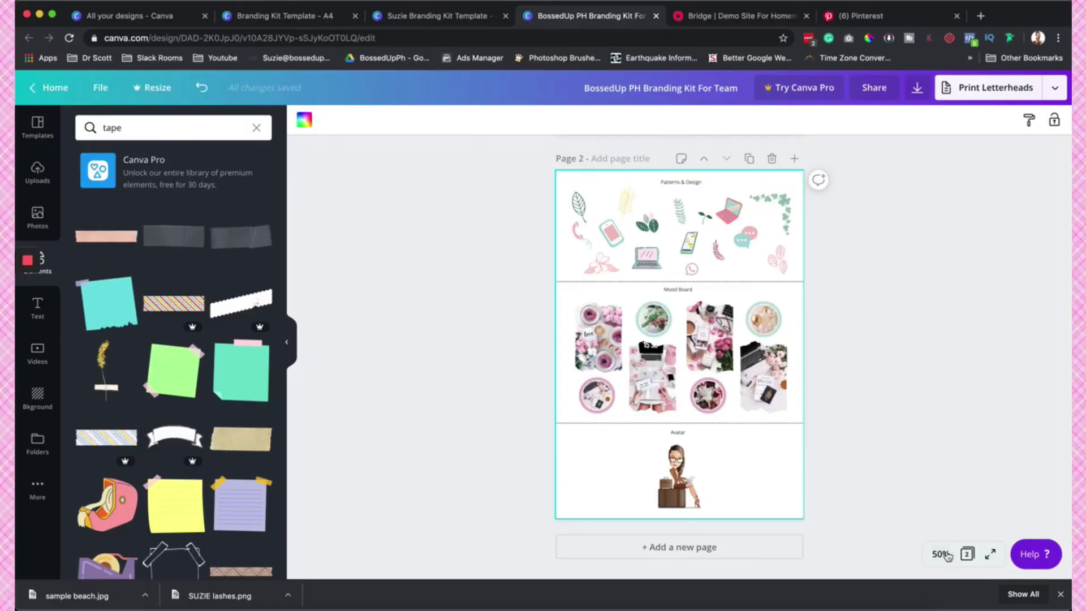
left_click(940, 553)
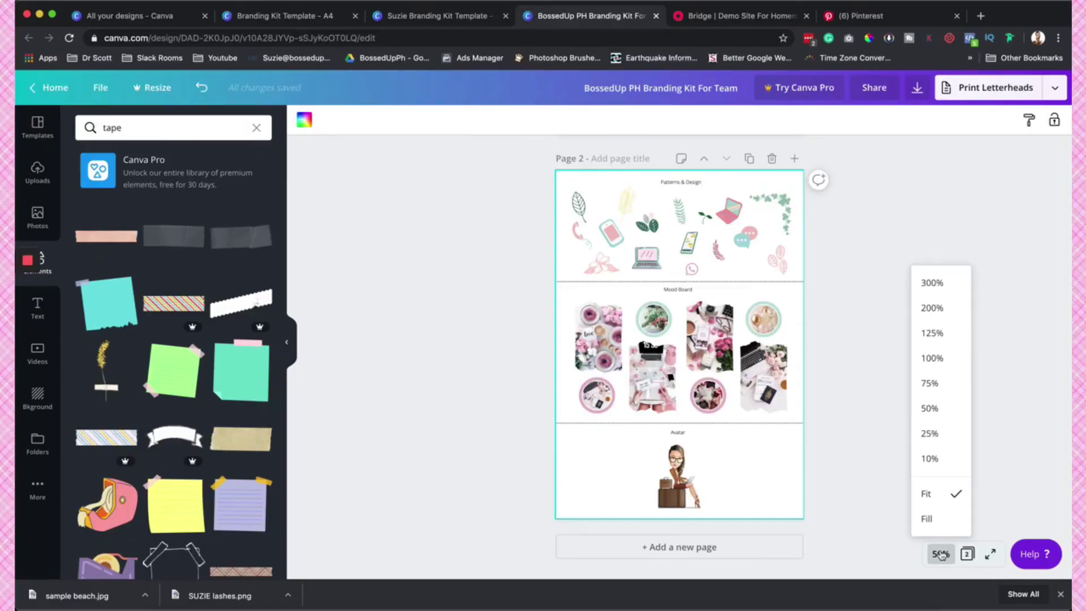
left_click(932, 332)
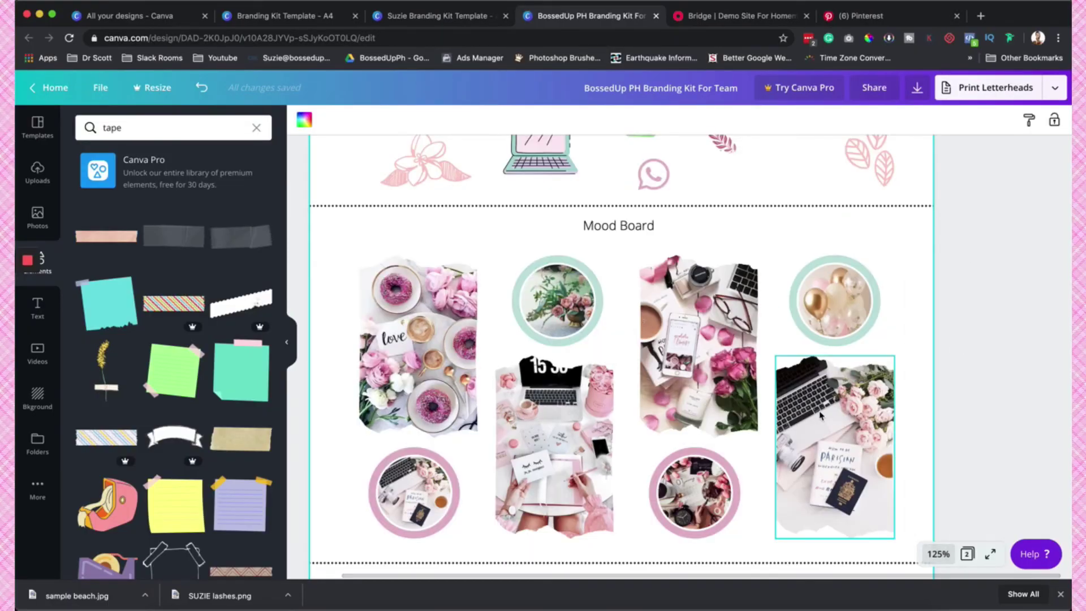
scroll(821, 414, "down", 4)
scroll(821, 413, "down", 2)
left_click(651, 412)
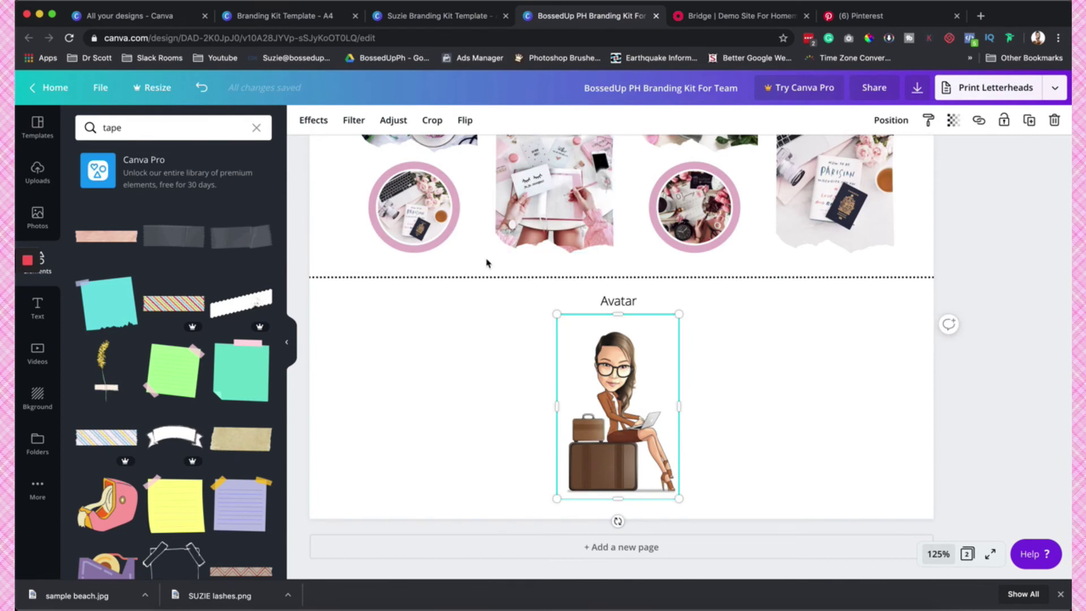
Return to the Suzie Branding Kit Template and search the elements library for "laptop".
left_click(424, 17)
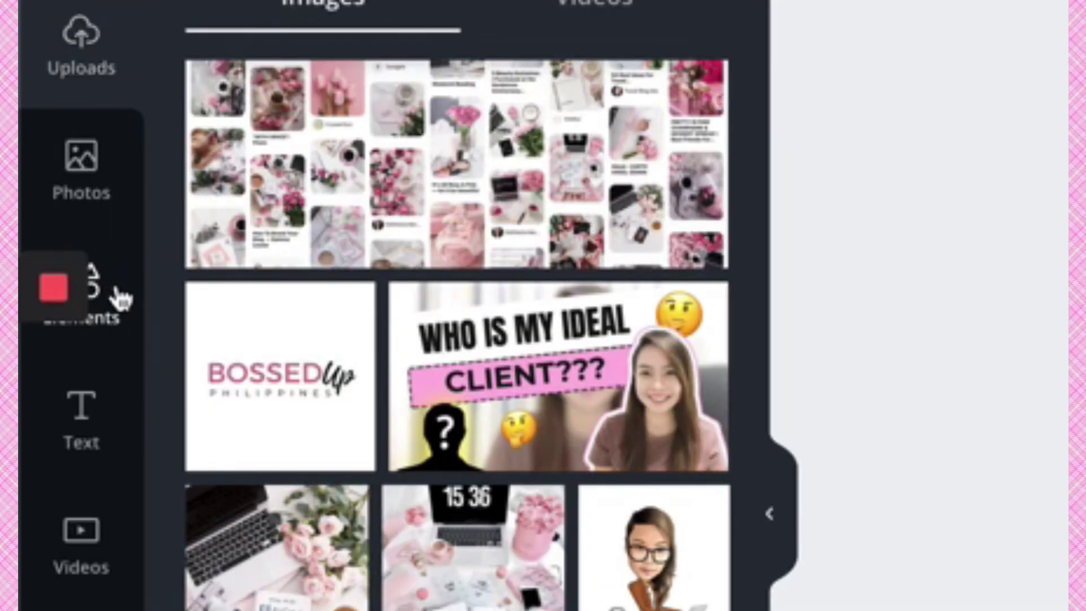
left_click(116, 295)
scroll(484, 364, "up", 10)
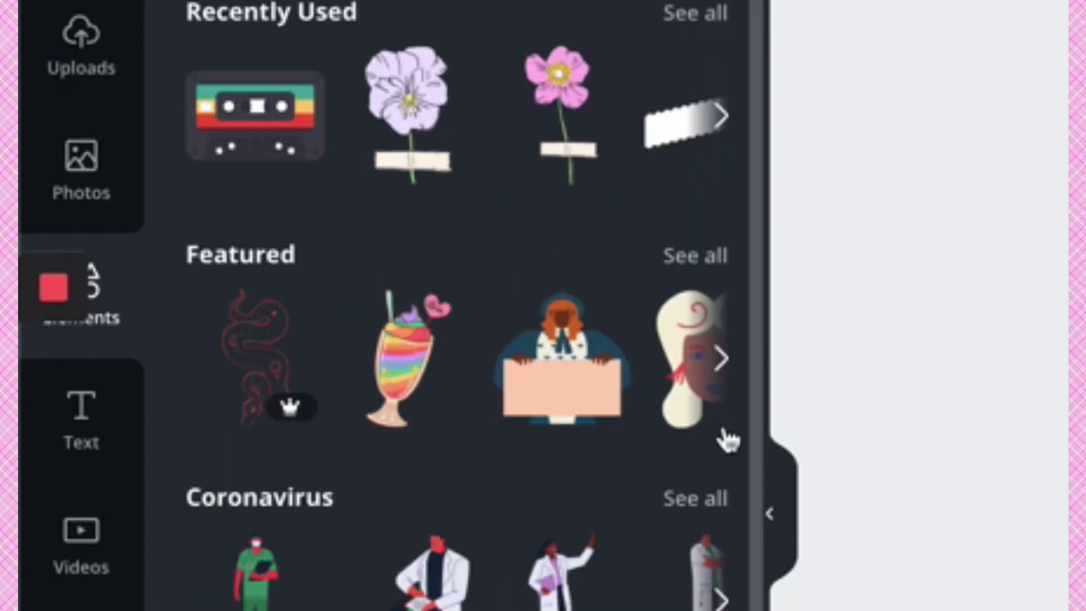
scroll(722, 438, "down", 2)
scroll(224, 475, "up", 3)
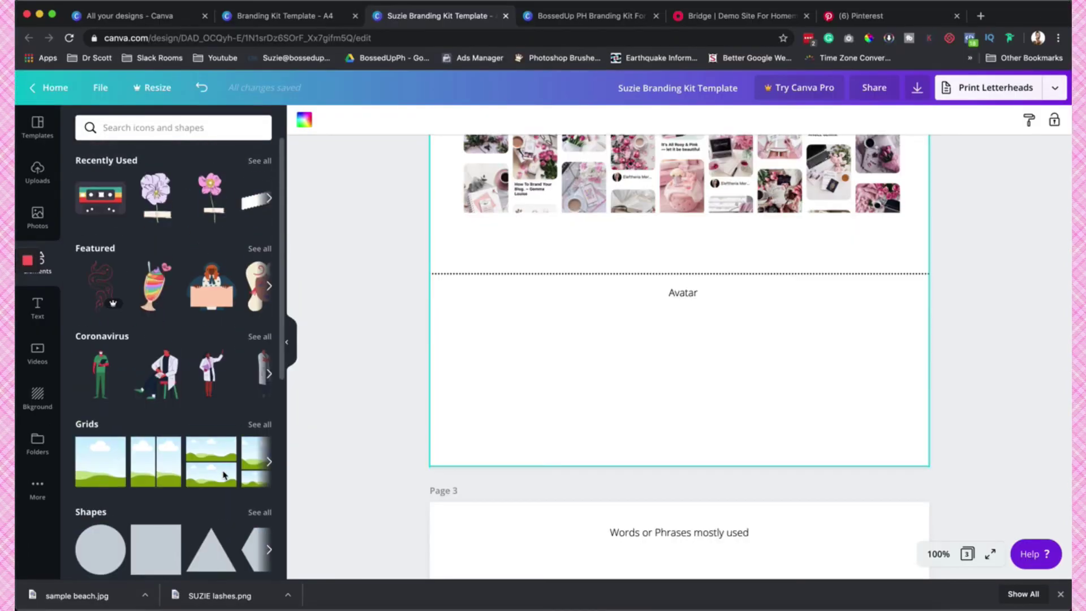
left_click(201, 126)
type("laptop")
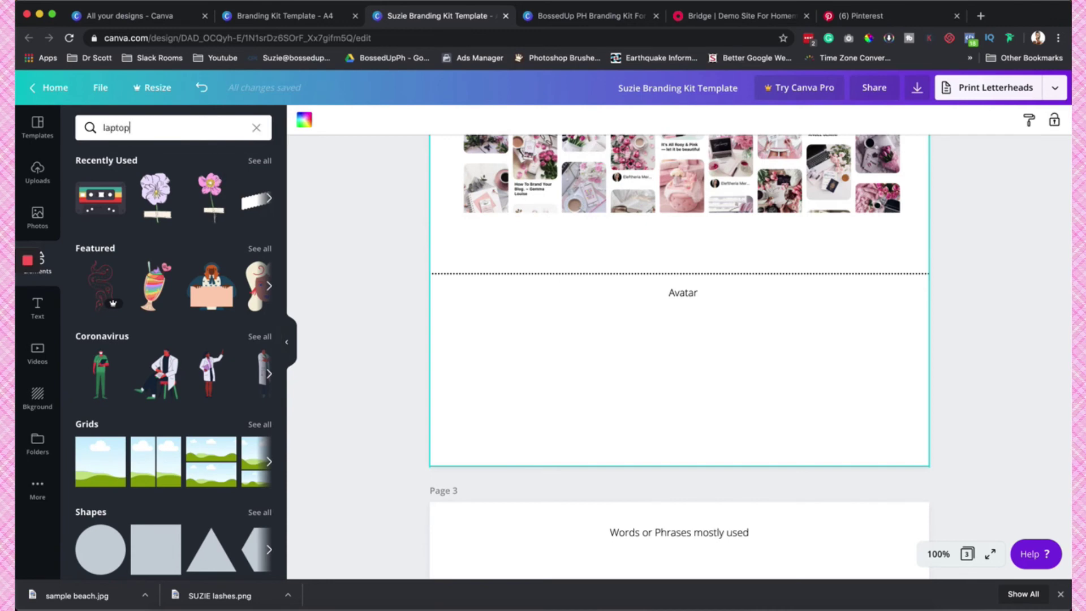
key("Return")
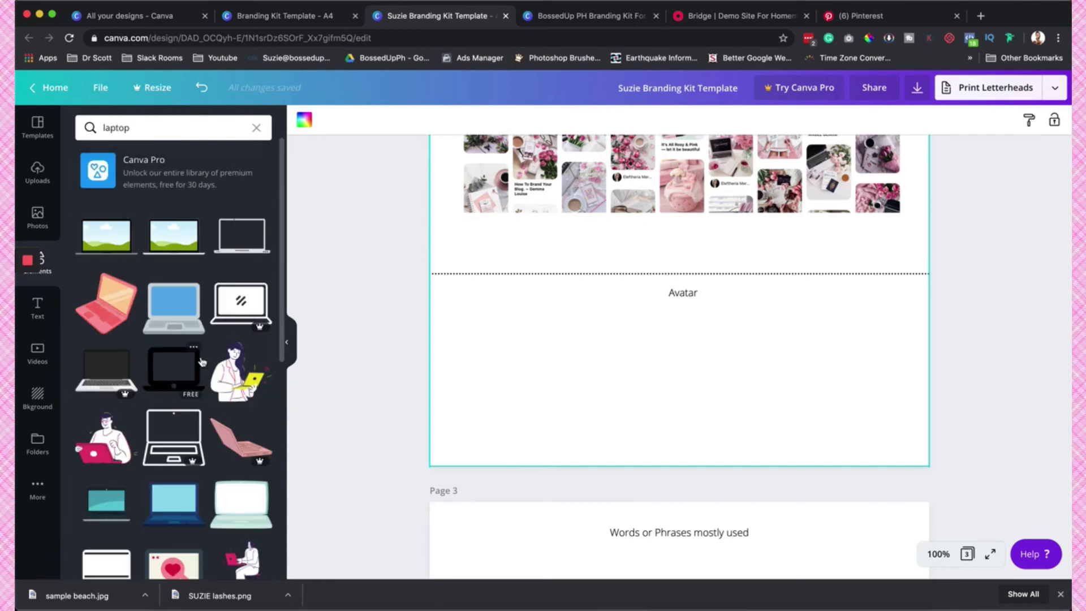
Place three laptop-user illustrations in a row under Avatar: the long-haired woman, the man with glasses and the cross-legged man.
left_click(229, 381)
left_click_drag(616, 169, 489, 415)
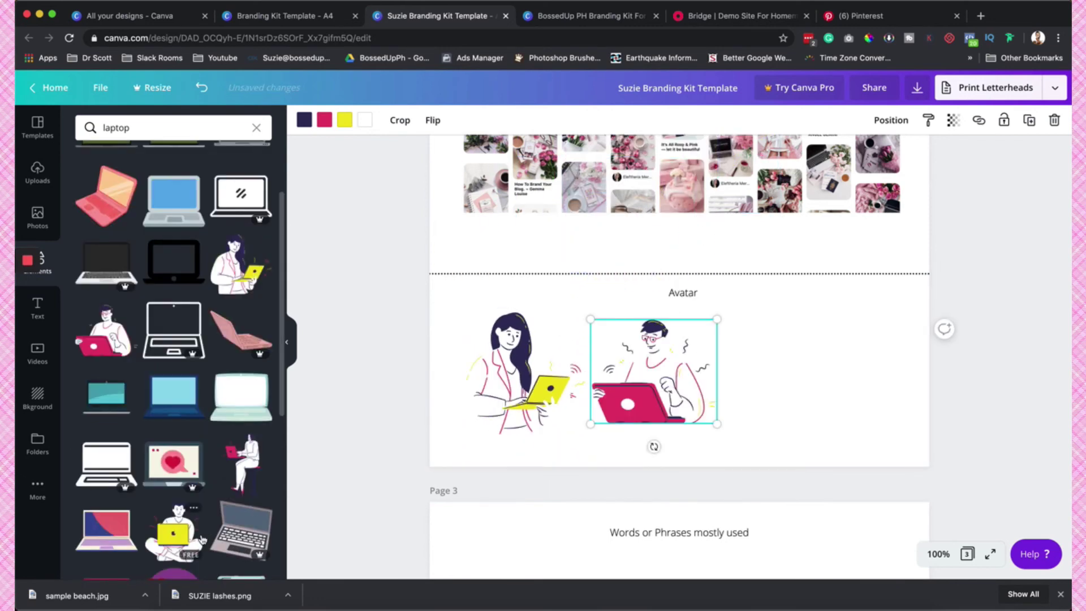
scroll(202, 538, "down", 2)
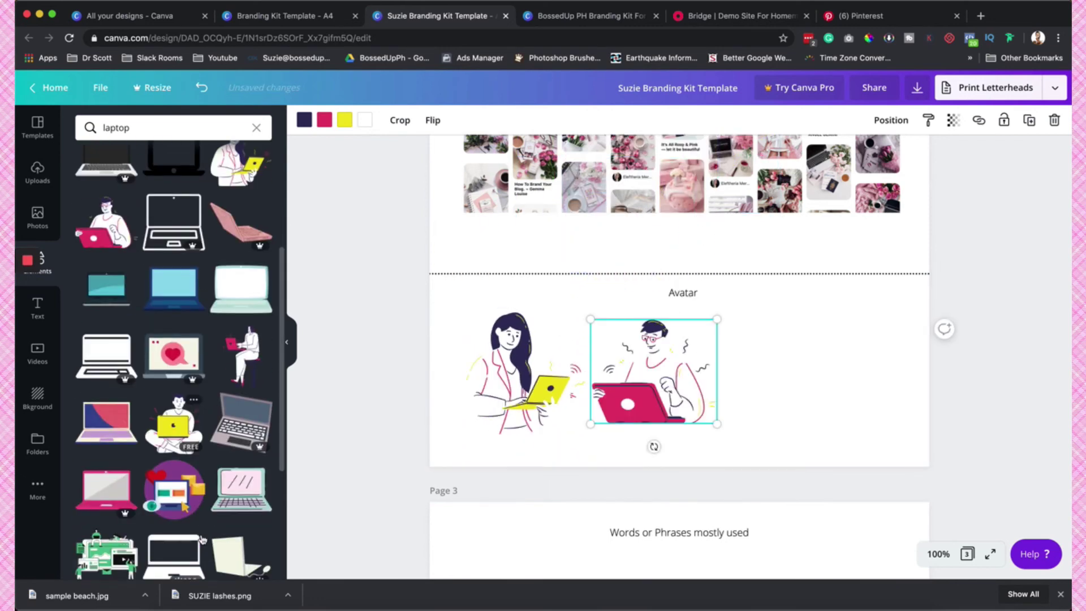
left_click(178, 434)
left_click_drag(814, 272, 849, 373)
left_click_drag(683, 403, 703, 406)
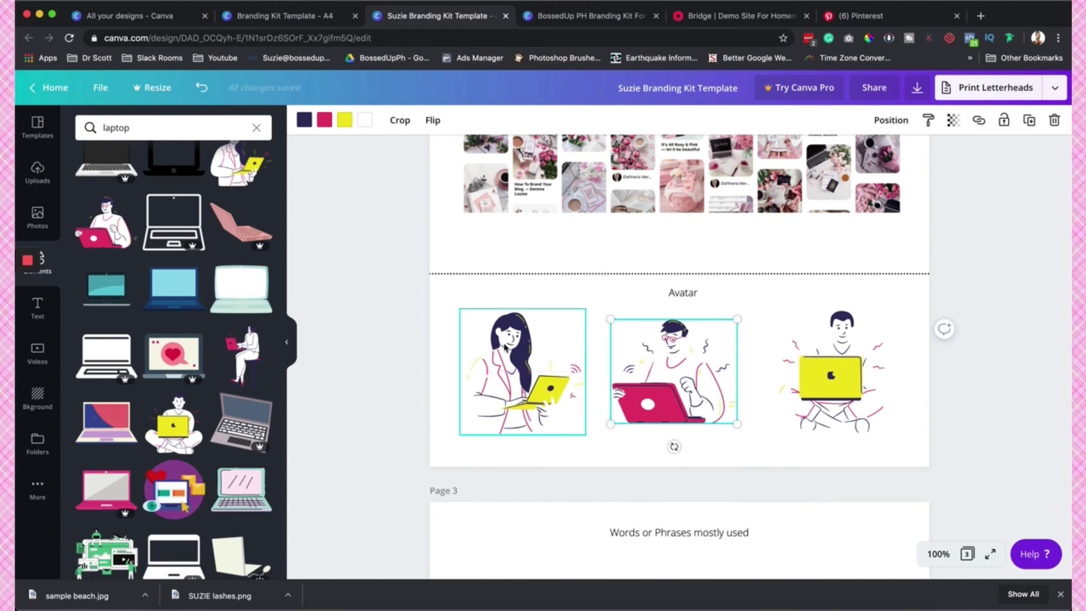
left_click_drag(440, 320, 834, 387)
Check the Avatar row and the empty Words or Phrases sections on page 3 of the Suzie template.
scroll(834, 388, "down", 5)
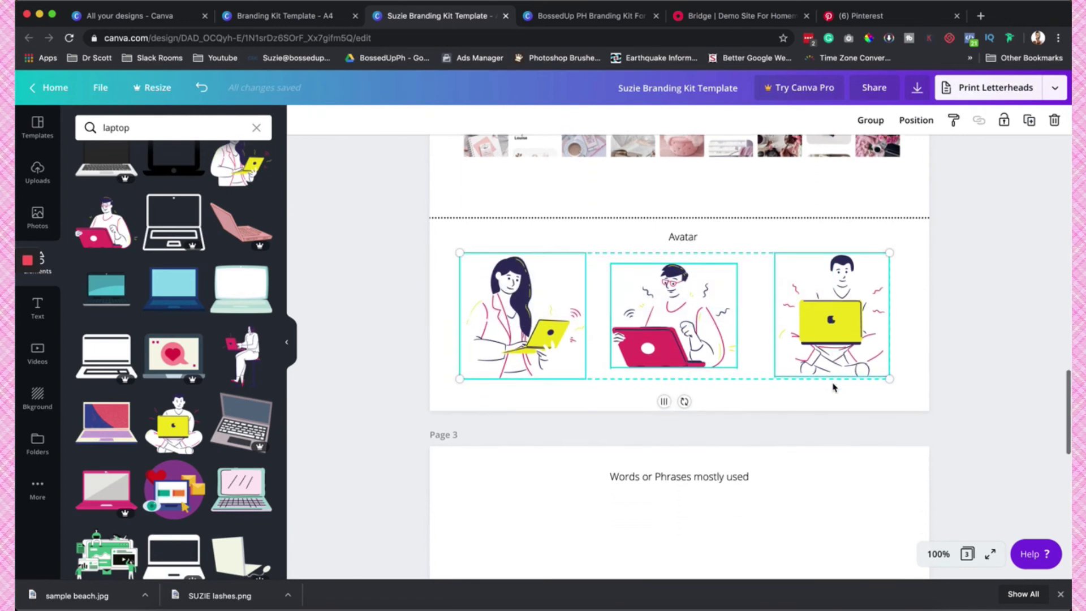
scroll(834, 388, "down", 1)
scroll(833, 387, "up", 2)
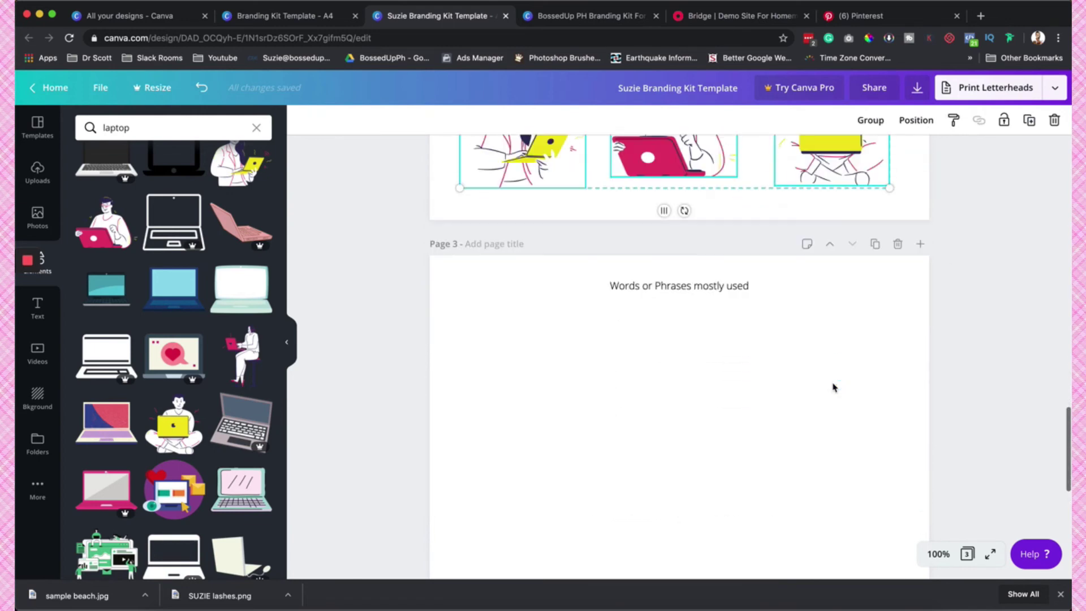
scroll(782, 312, "up", 2)
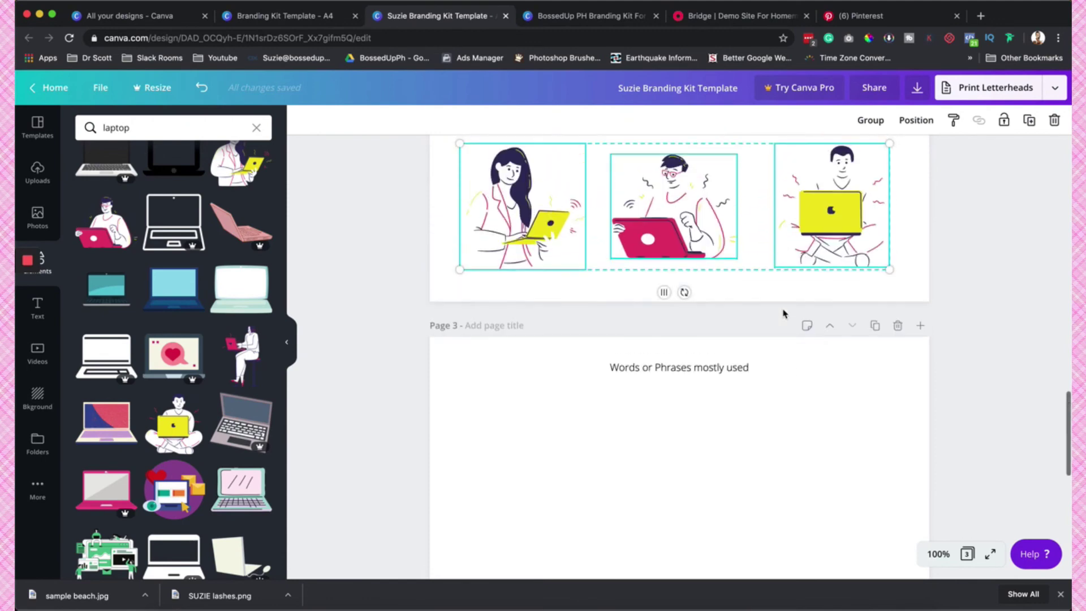
left_click(762, 469)
scroll(729, 396, "down", 3)
left_click(620, 222)
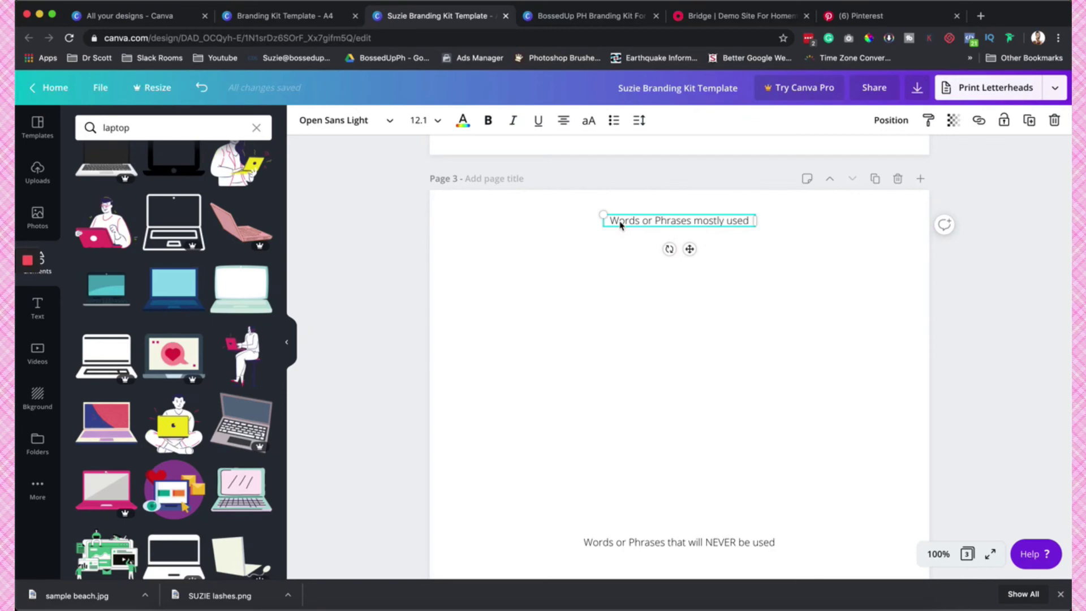
Switch to the Branding Kit Original Copy and read the mostly used and never used phrases on page 3 at 100% zoom.
left_click(588, 16)
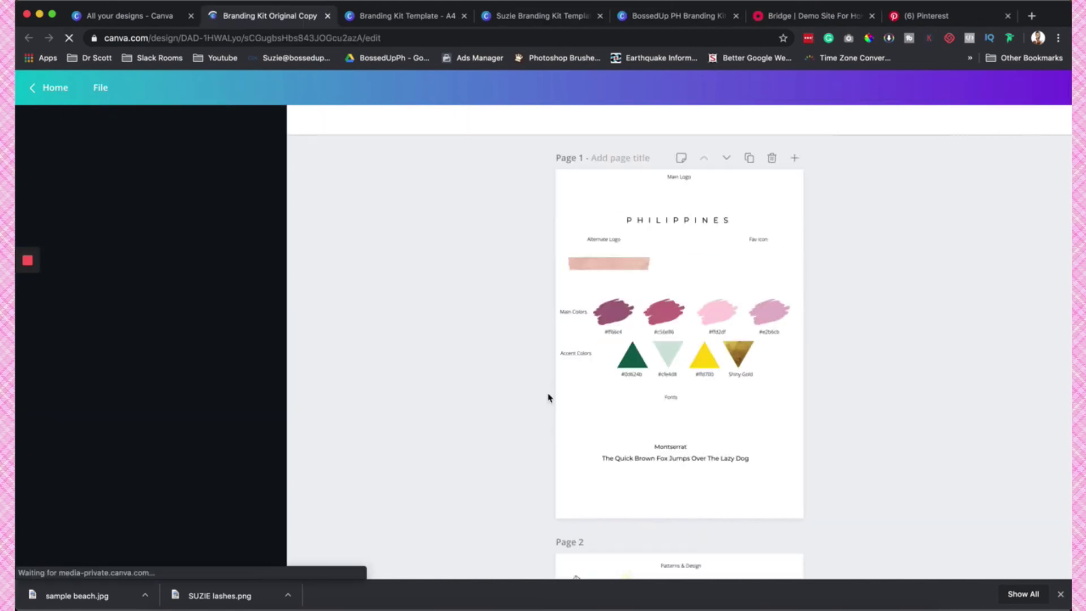
scroll(548, 398, "down", 13)
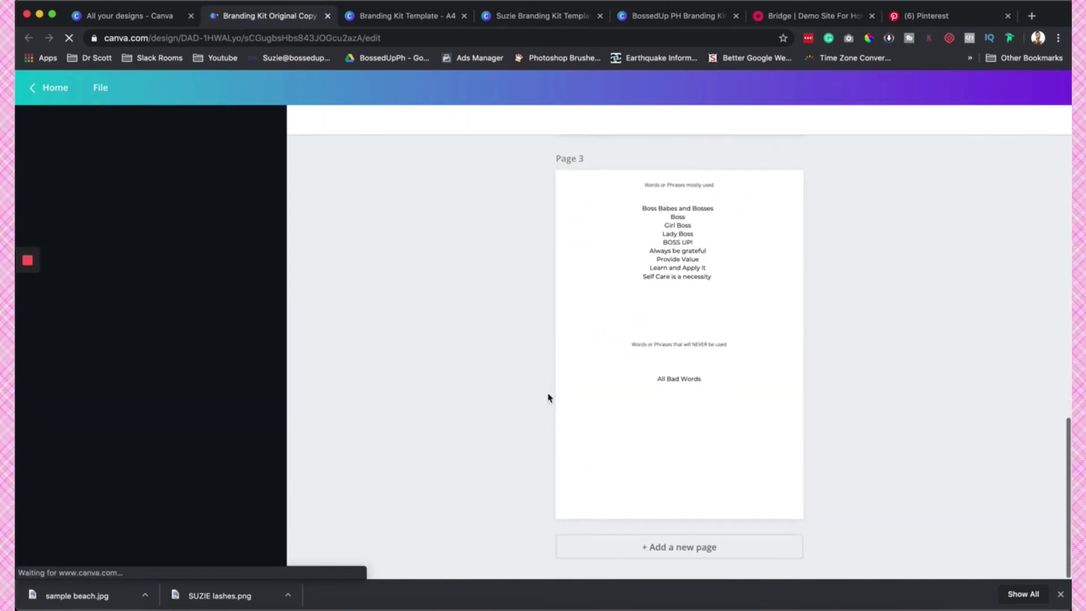
left_click(671, 245)
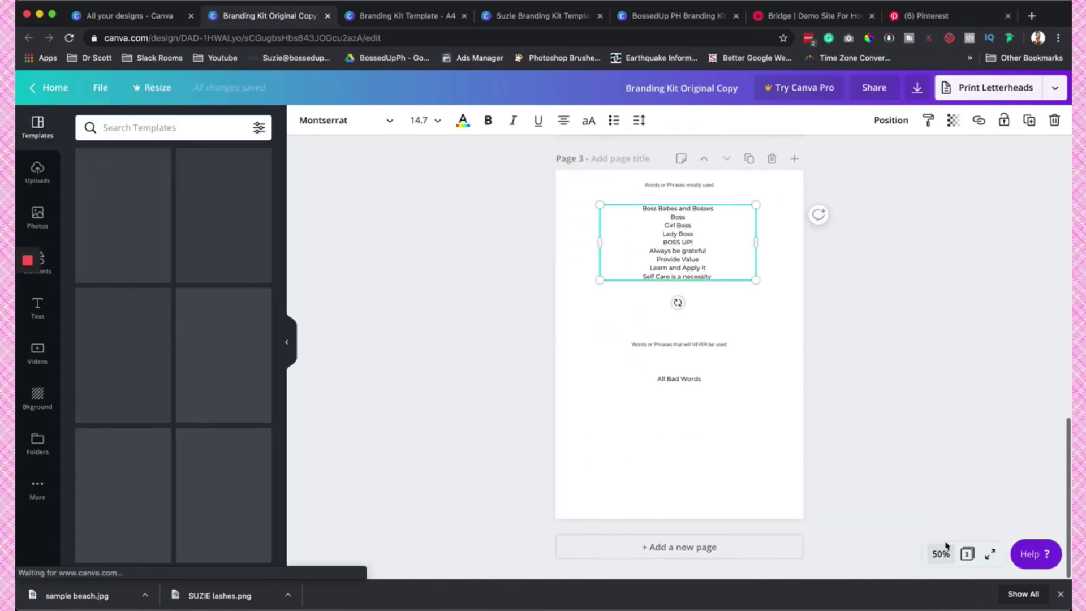
left_click(941, 554)
left_click(933, 356)
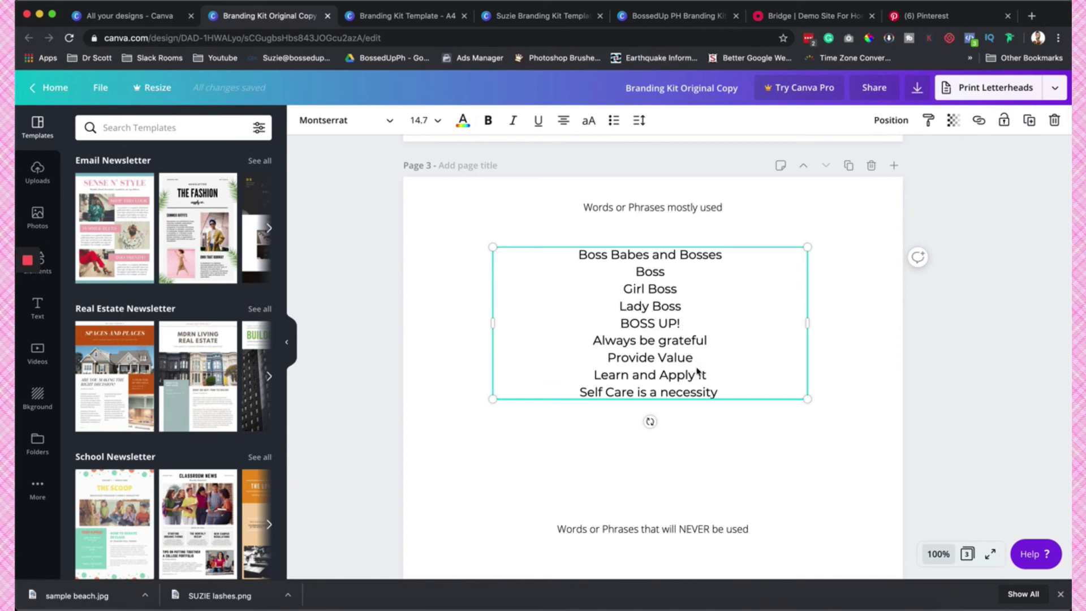
scroll(670, 367, "down", 5)
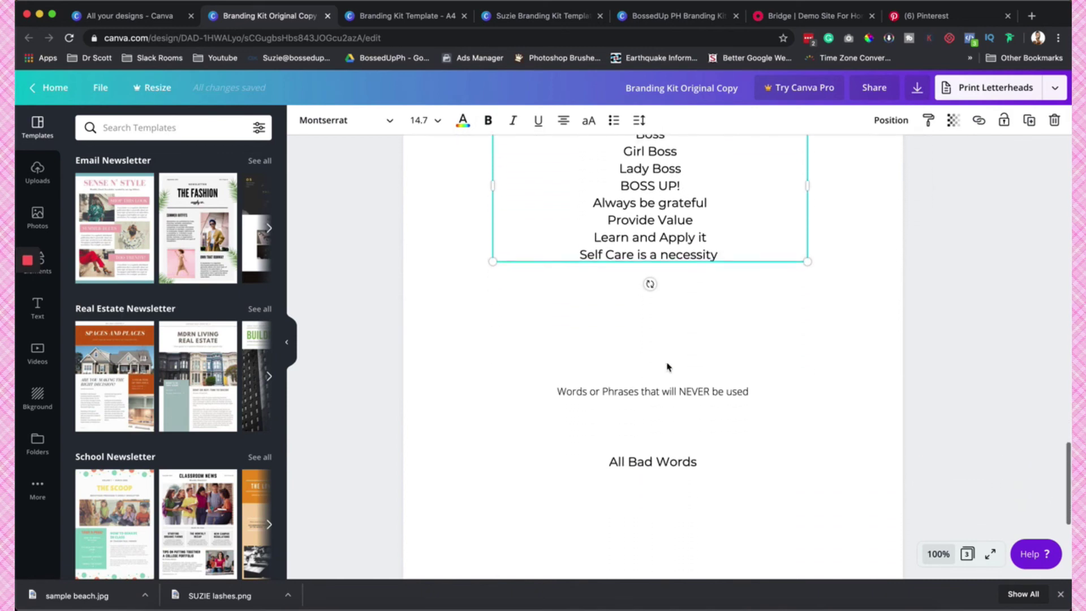
left_click_drag(637, 343, 684, 403)
scroll(563, 291, "down", 3)
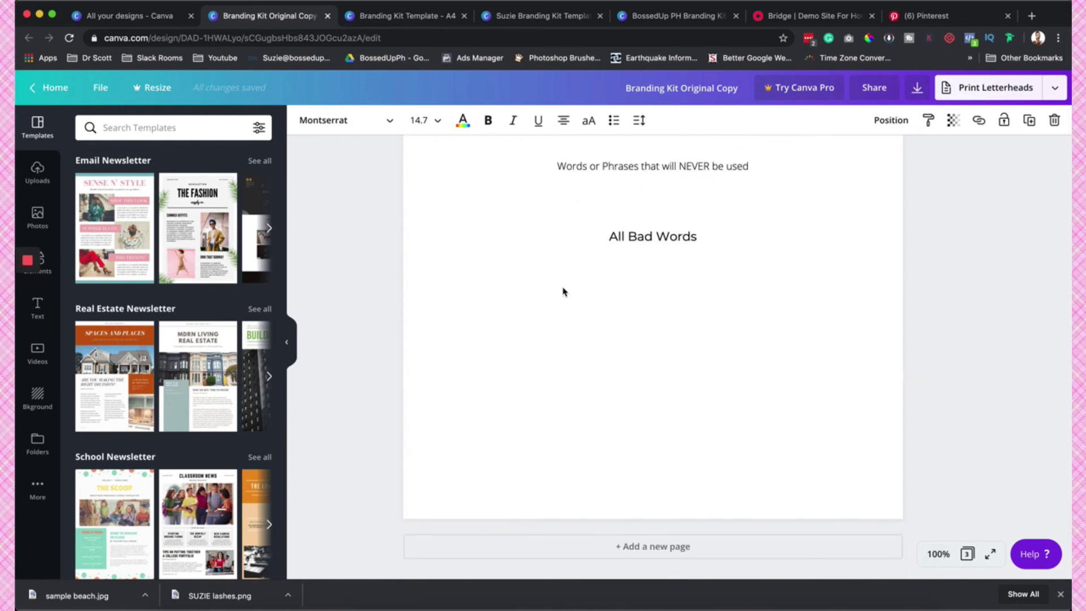
scroll(629, 327, "up", 6)
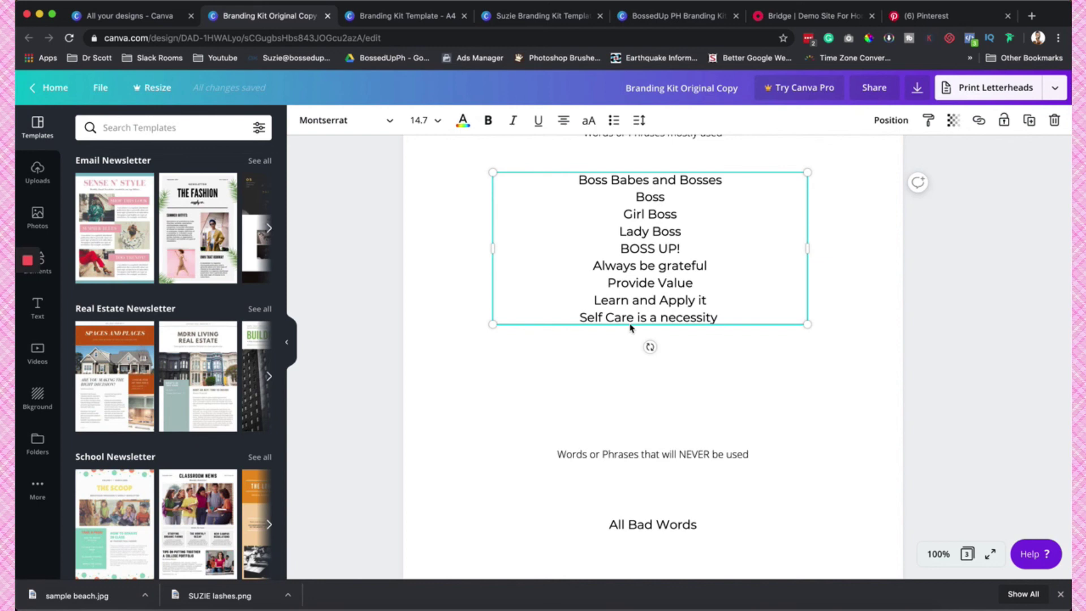
Review the whole Branding Kit Original Copy, from the logos, colors and fonts through the patterns, mood board and avatar to the phrase lists.
scroll(630, 327, "up", 15)
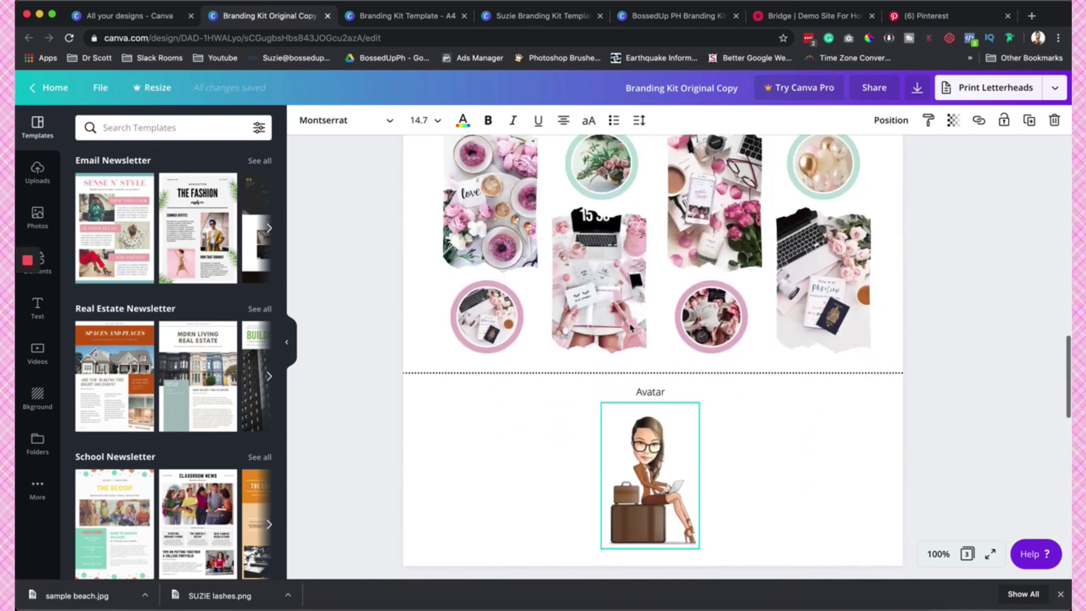
scroll(611, 283, "up", 5)
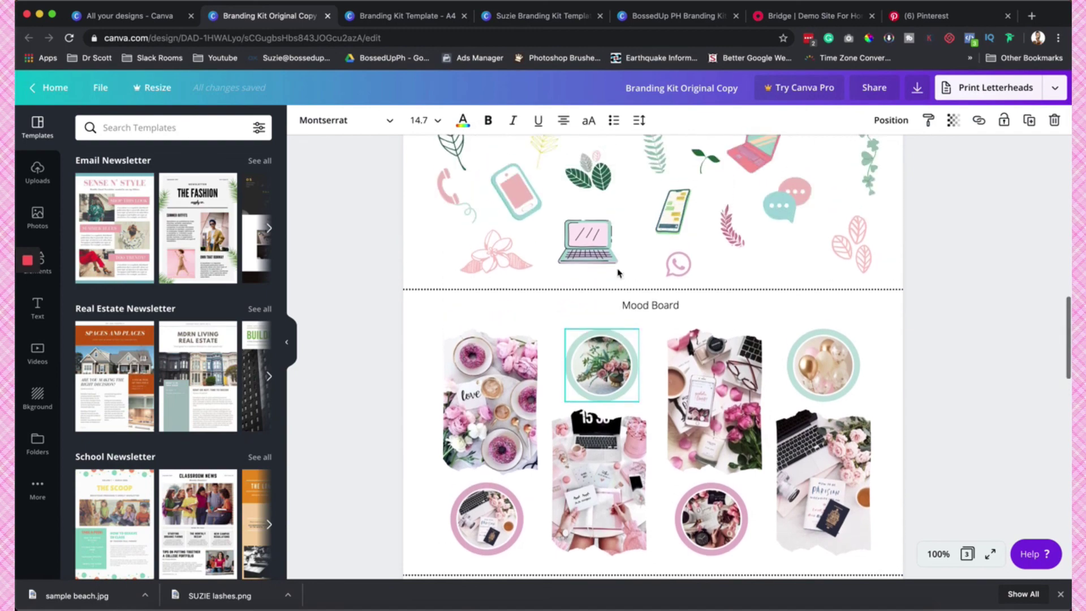
scroll(650, 257, "up", 6)
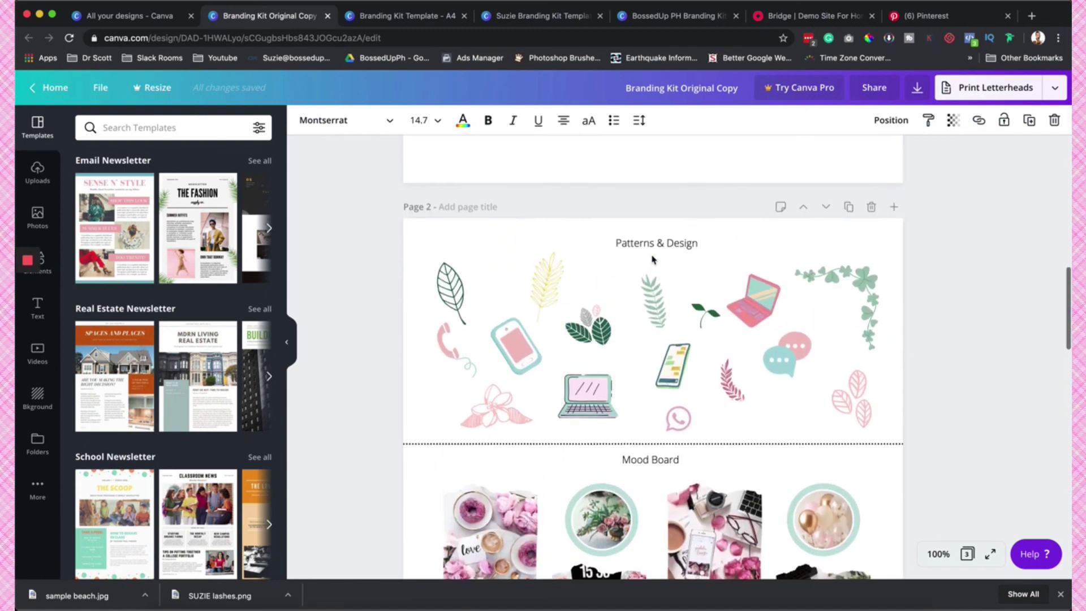
scroll(652, 259, "up", 10)
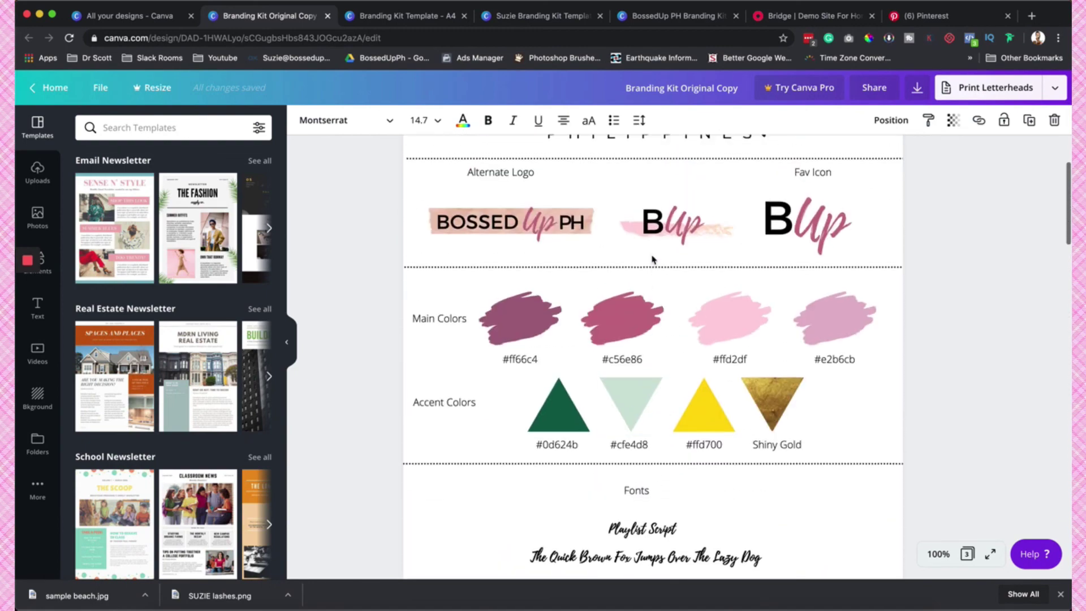
scroll(653, 260, "up", 3)
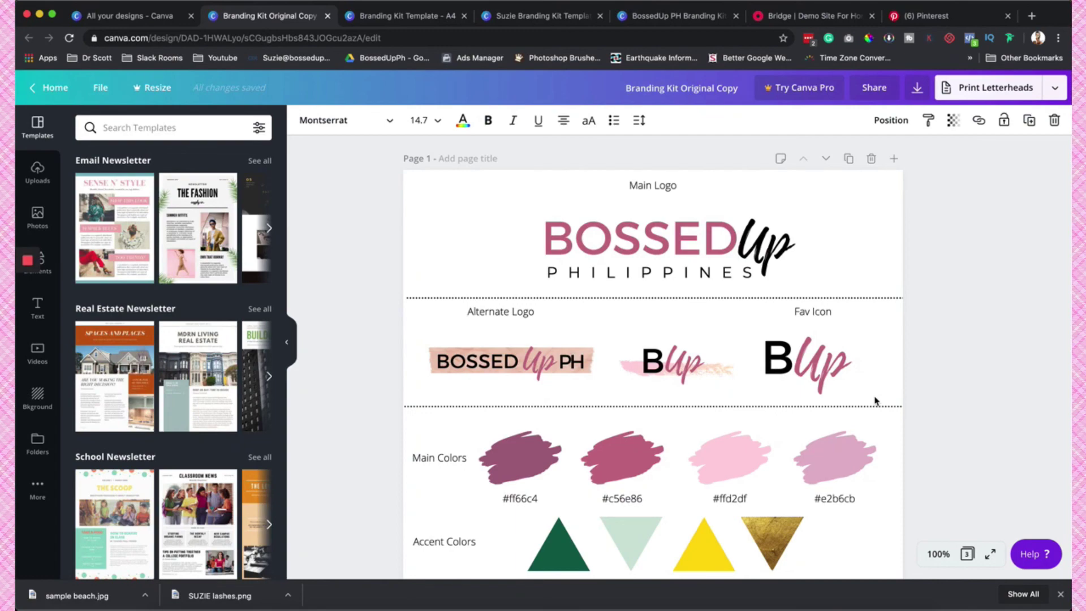
scroll(874, 401, "down", 10)
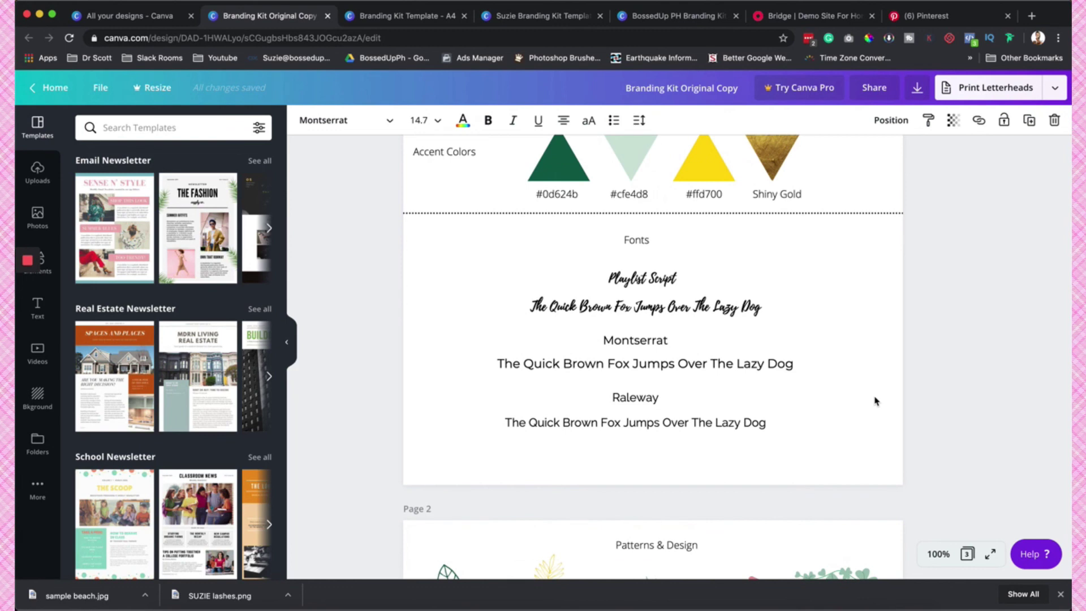
scroll(875, 400, "down", 10)
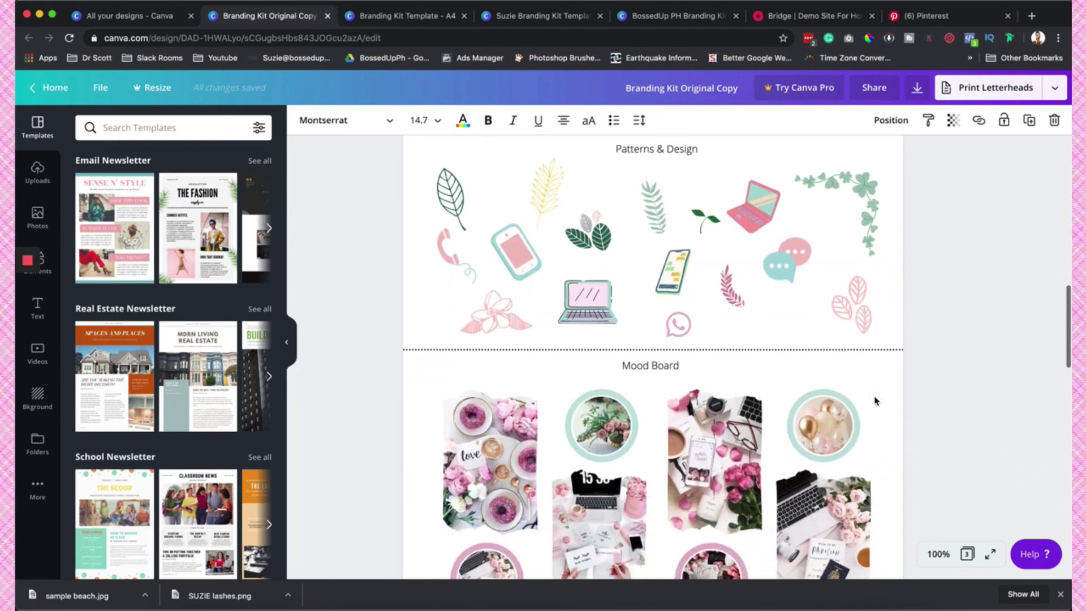
scroll(875, 400, "down", 5)
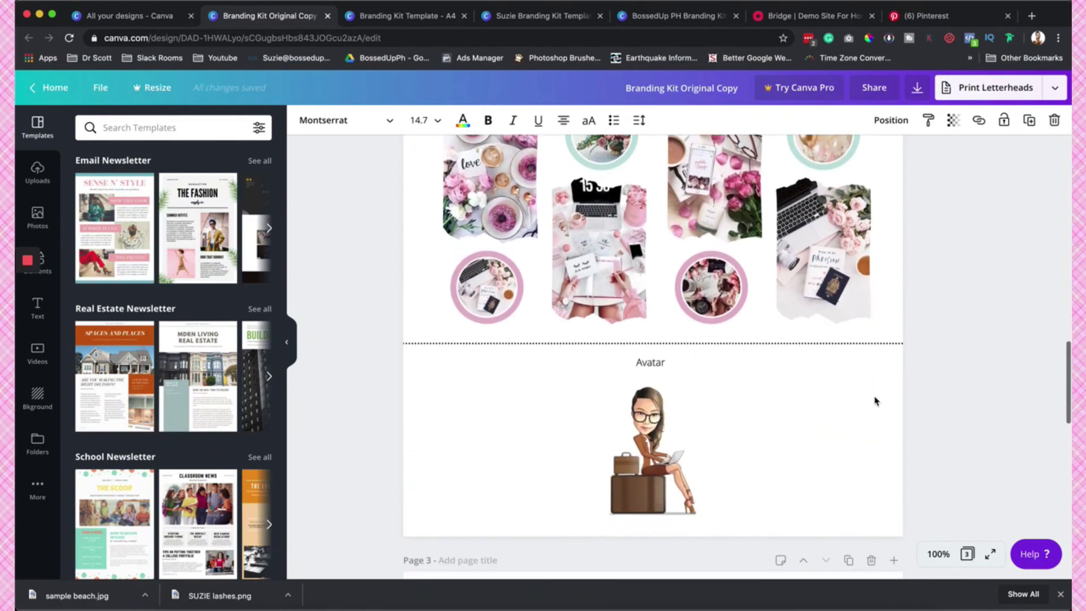
scroll(875, 401, "down", 4)
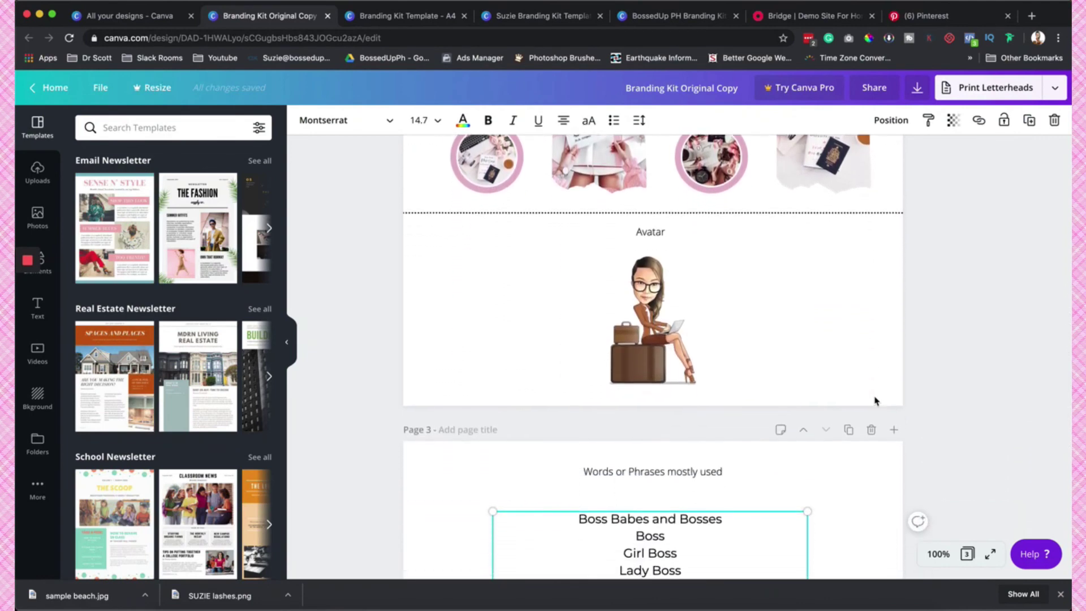
scroll(875, 400, "down", 3)
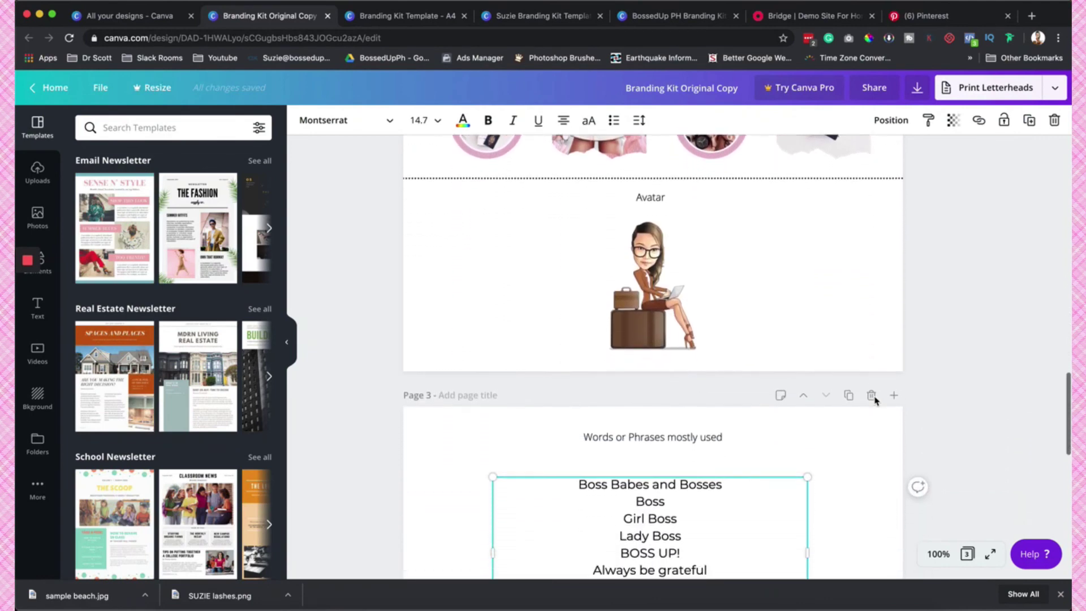
left_click(872, 408)
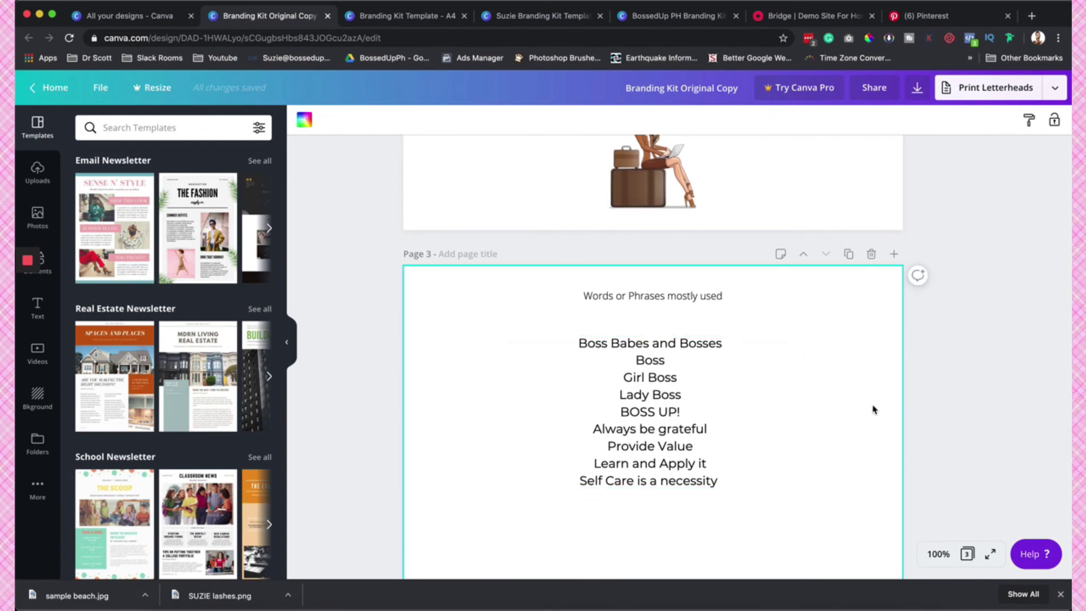
scroll(872, 408, "down", 2)
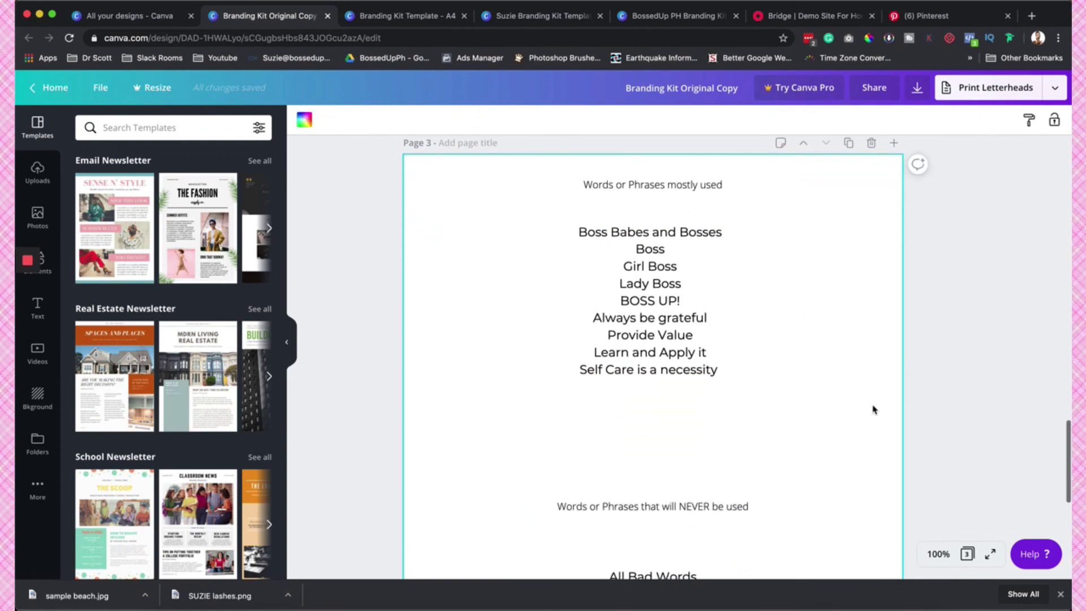